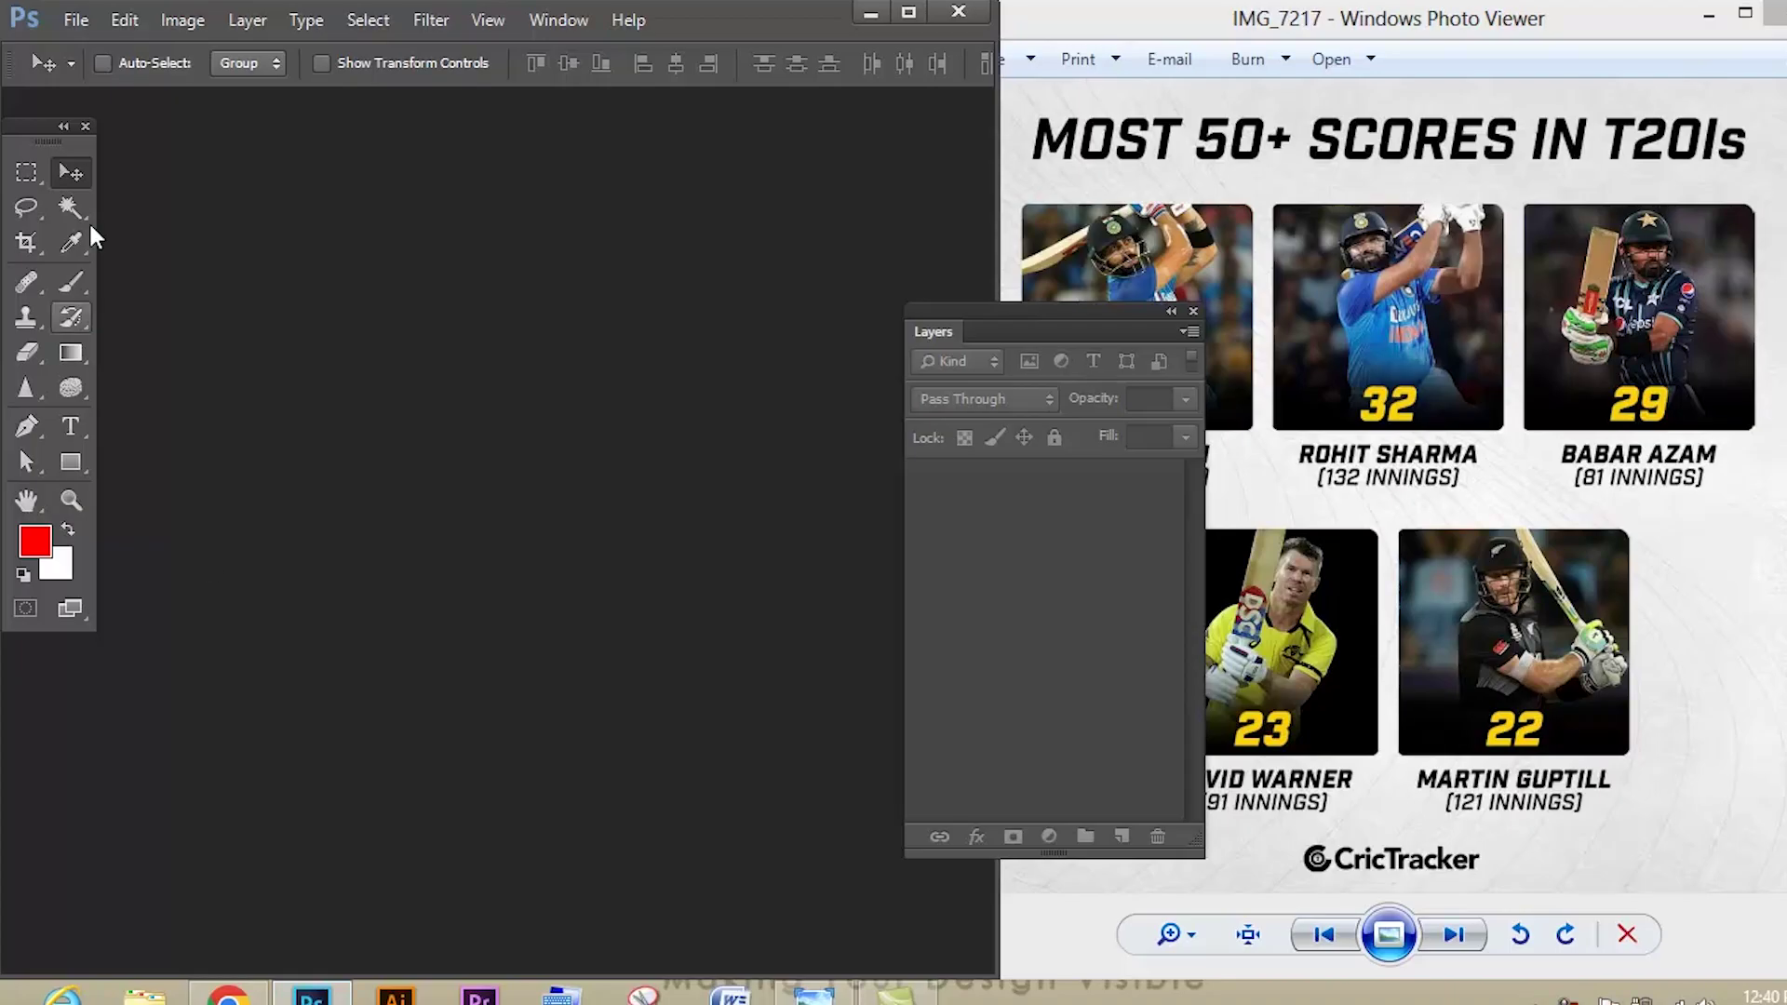
- Create a new 3072×3072 px white document at 150 ppi
left_click(64, 22)
left_click(88, 60)
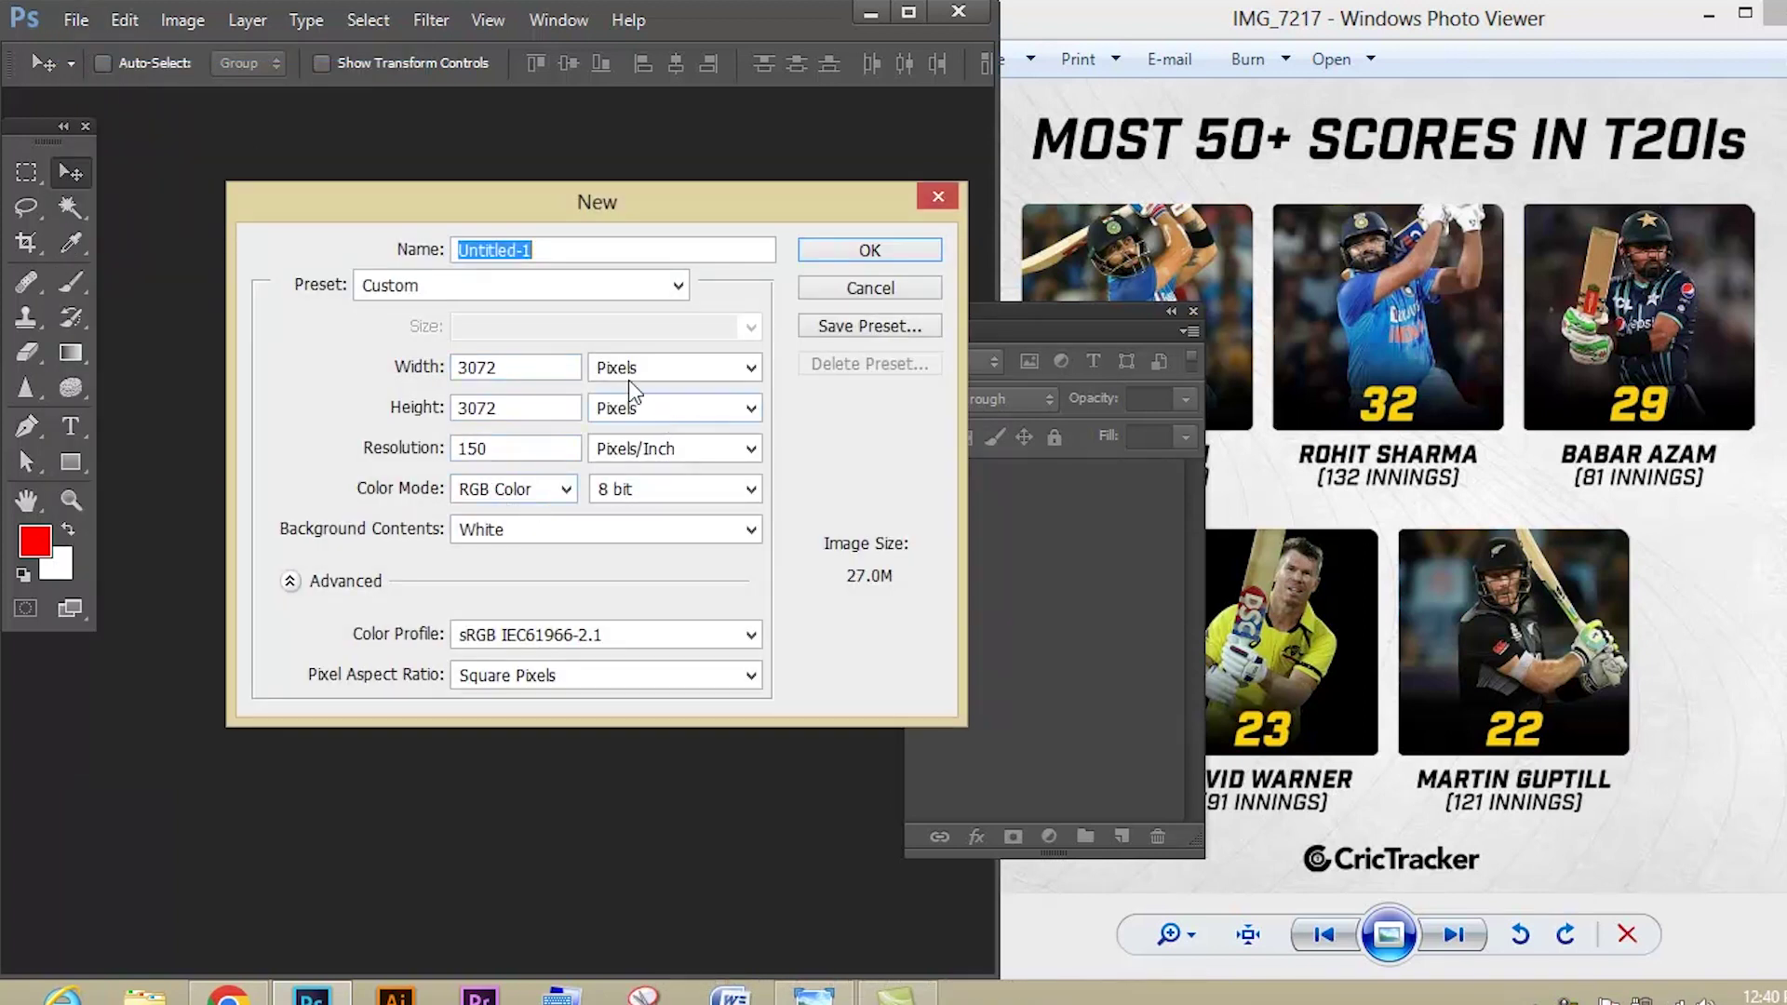
left_click(824, 257)
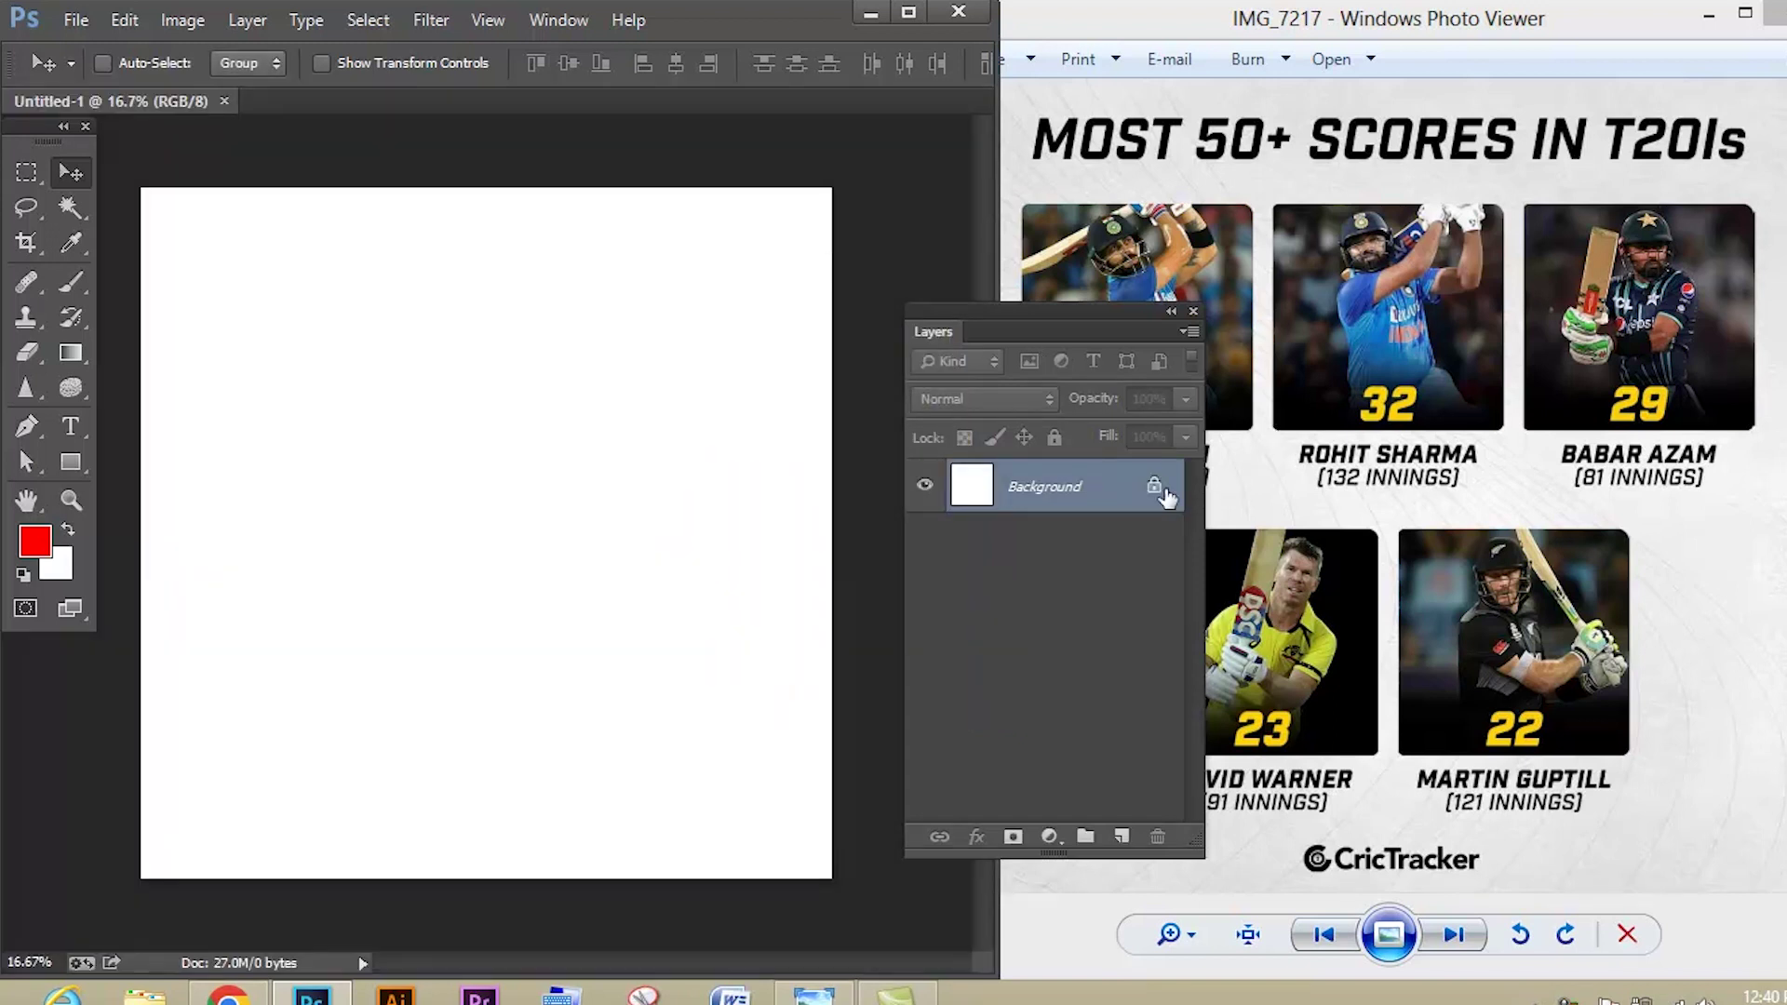
- Unlock the Background into Layer 0 and dock the Layers panel beside the canvas
double_click(1146, 490)
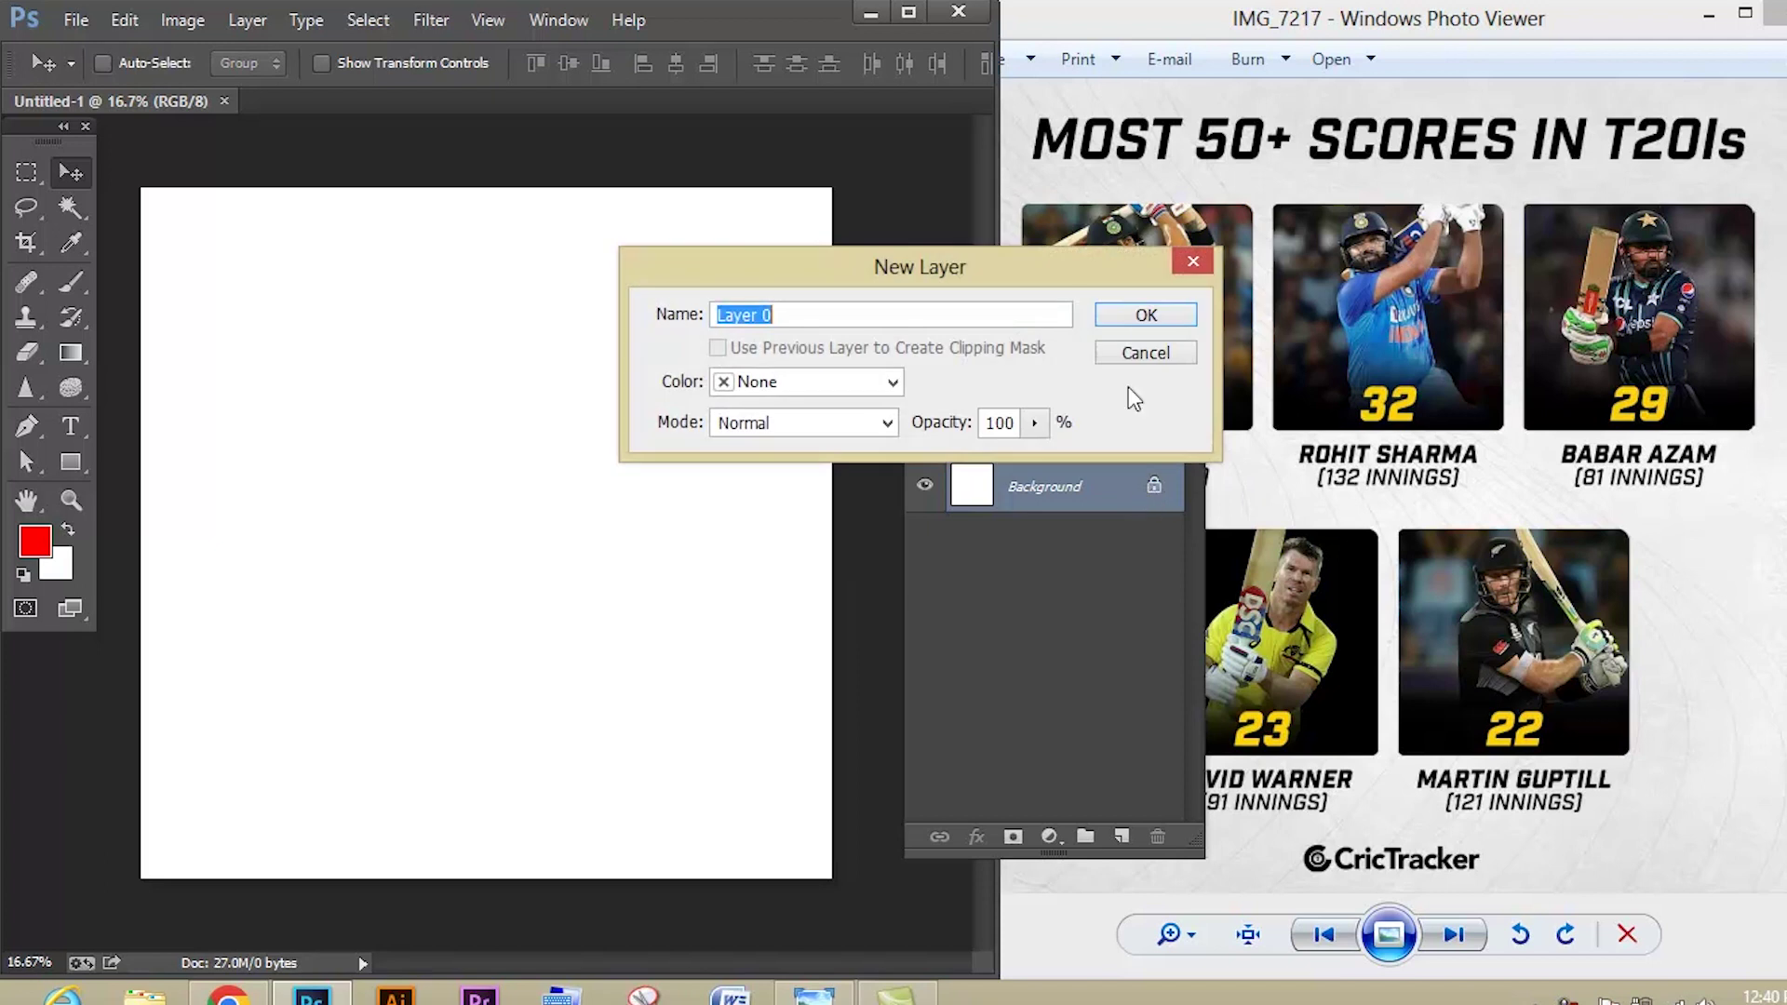
left_click(1139, 316)
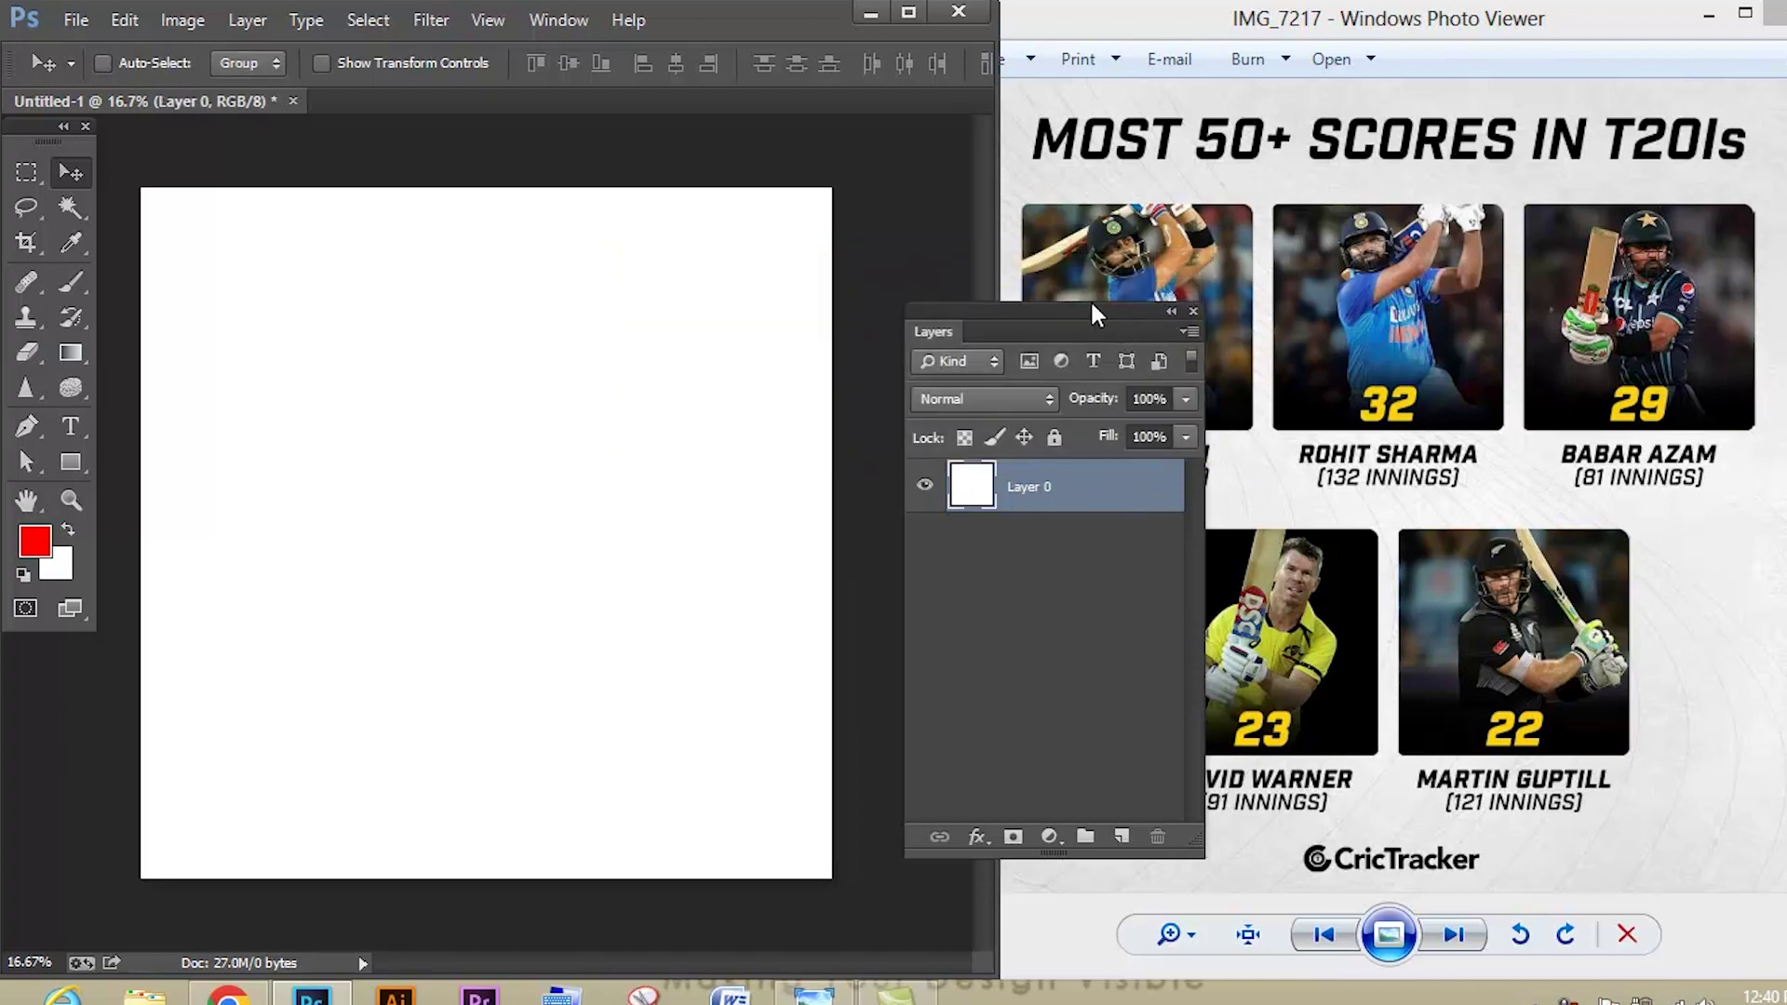
left_click_drag(1091, 304, 815, 335)
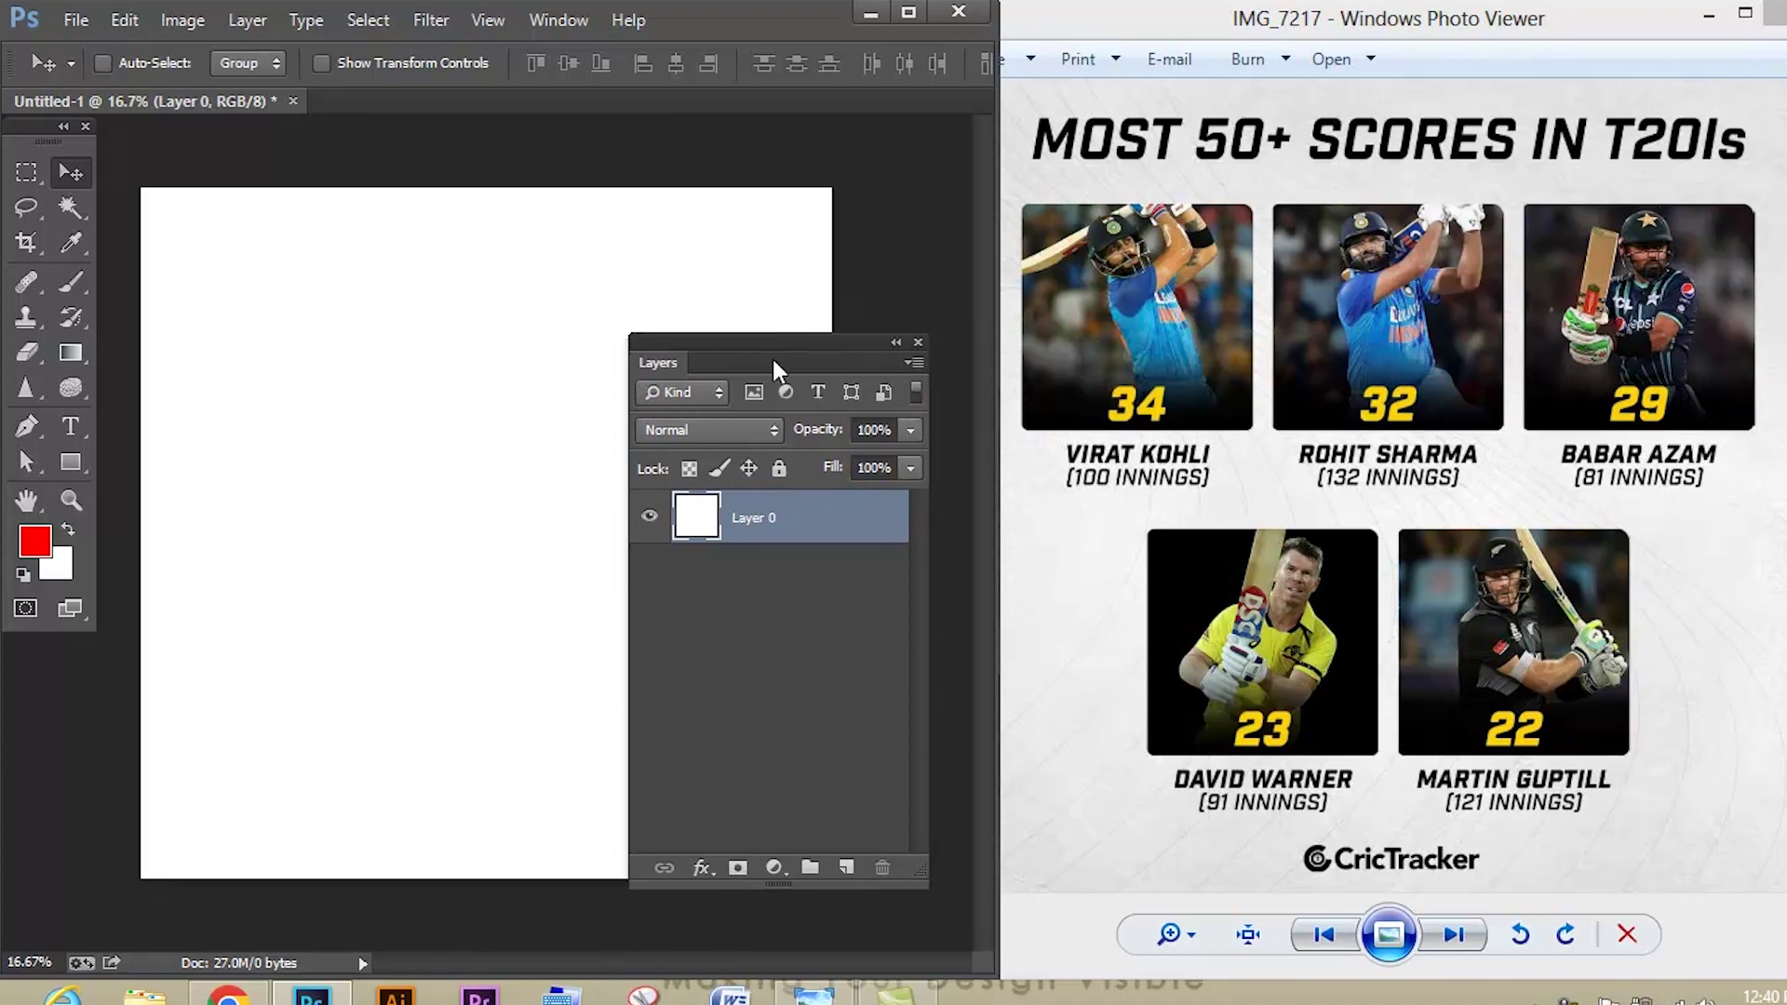
left_click_drag(763, 341, 1041, 285)
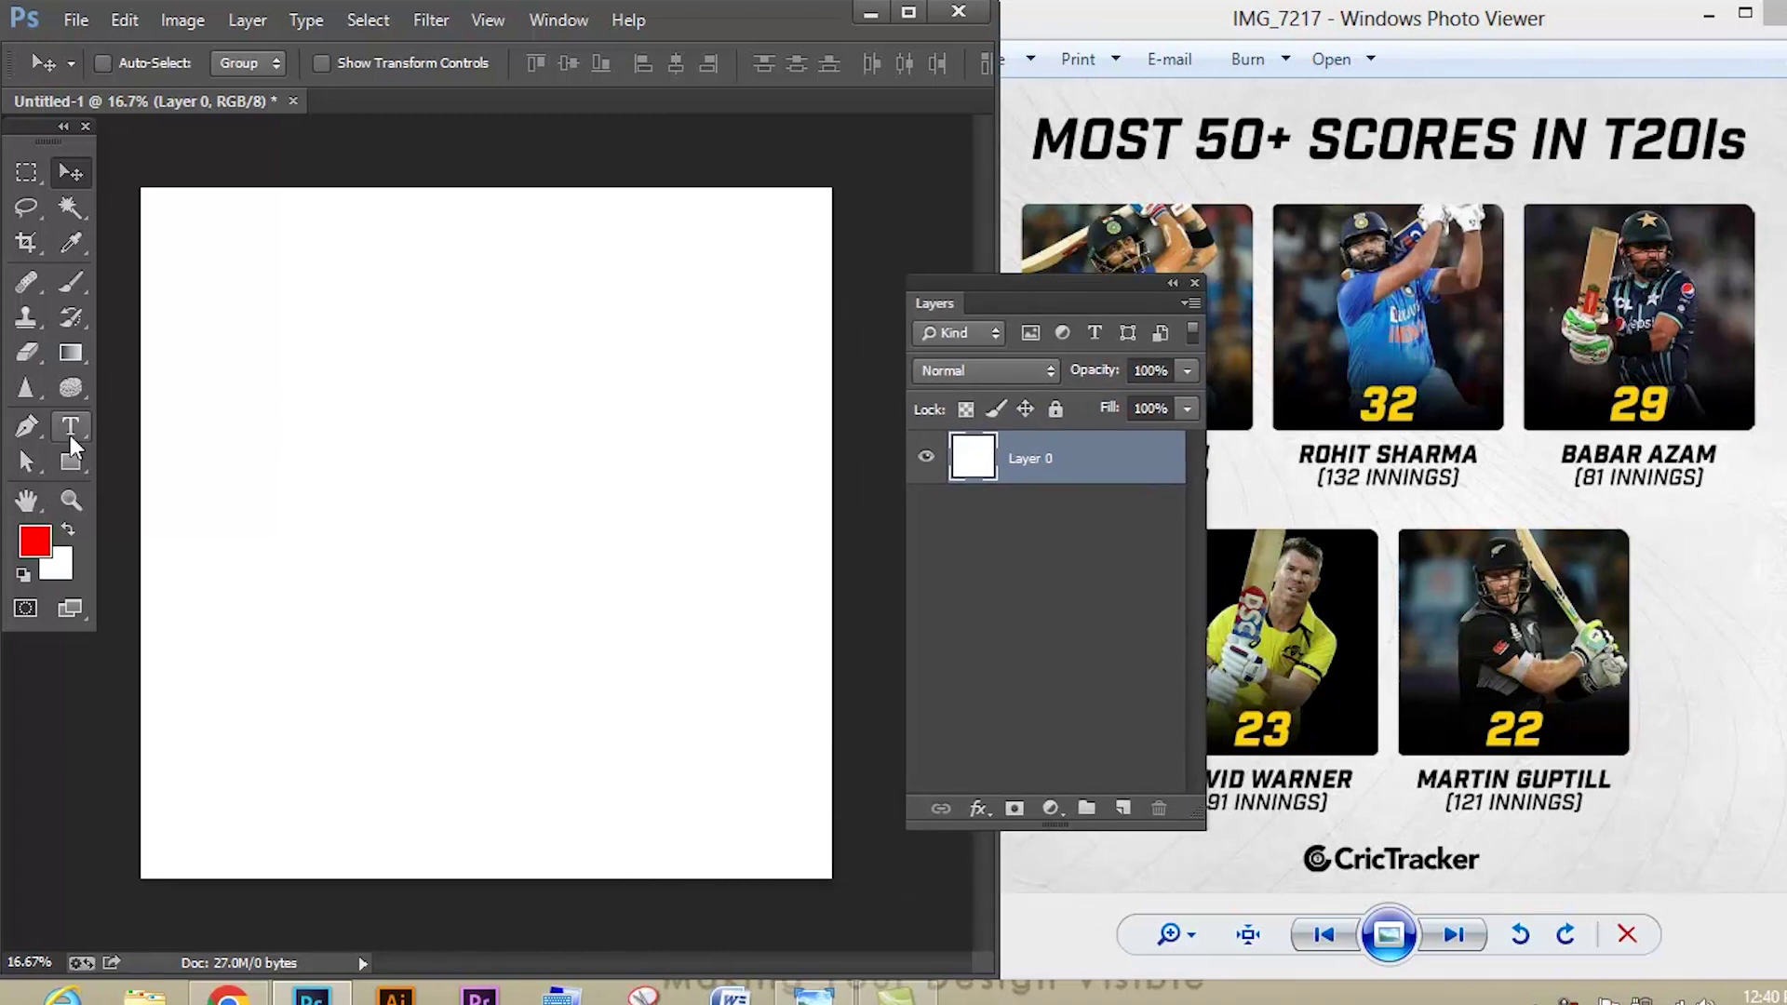
- Type the title 'MOST 50+ SCORES IN T20IS' near the top of the canvas
left_click_drag(71, 430, 142, 427)
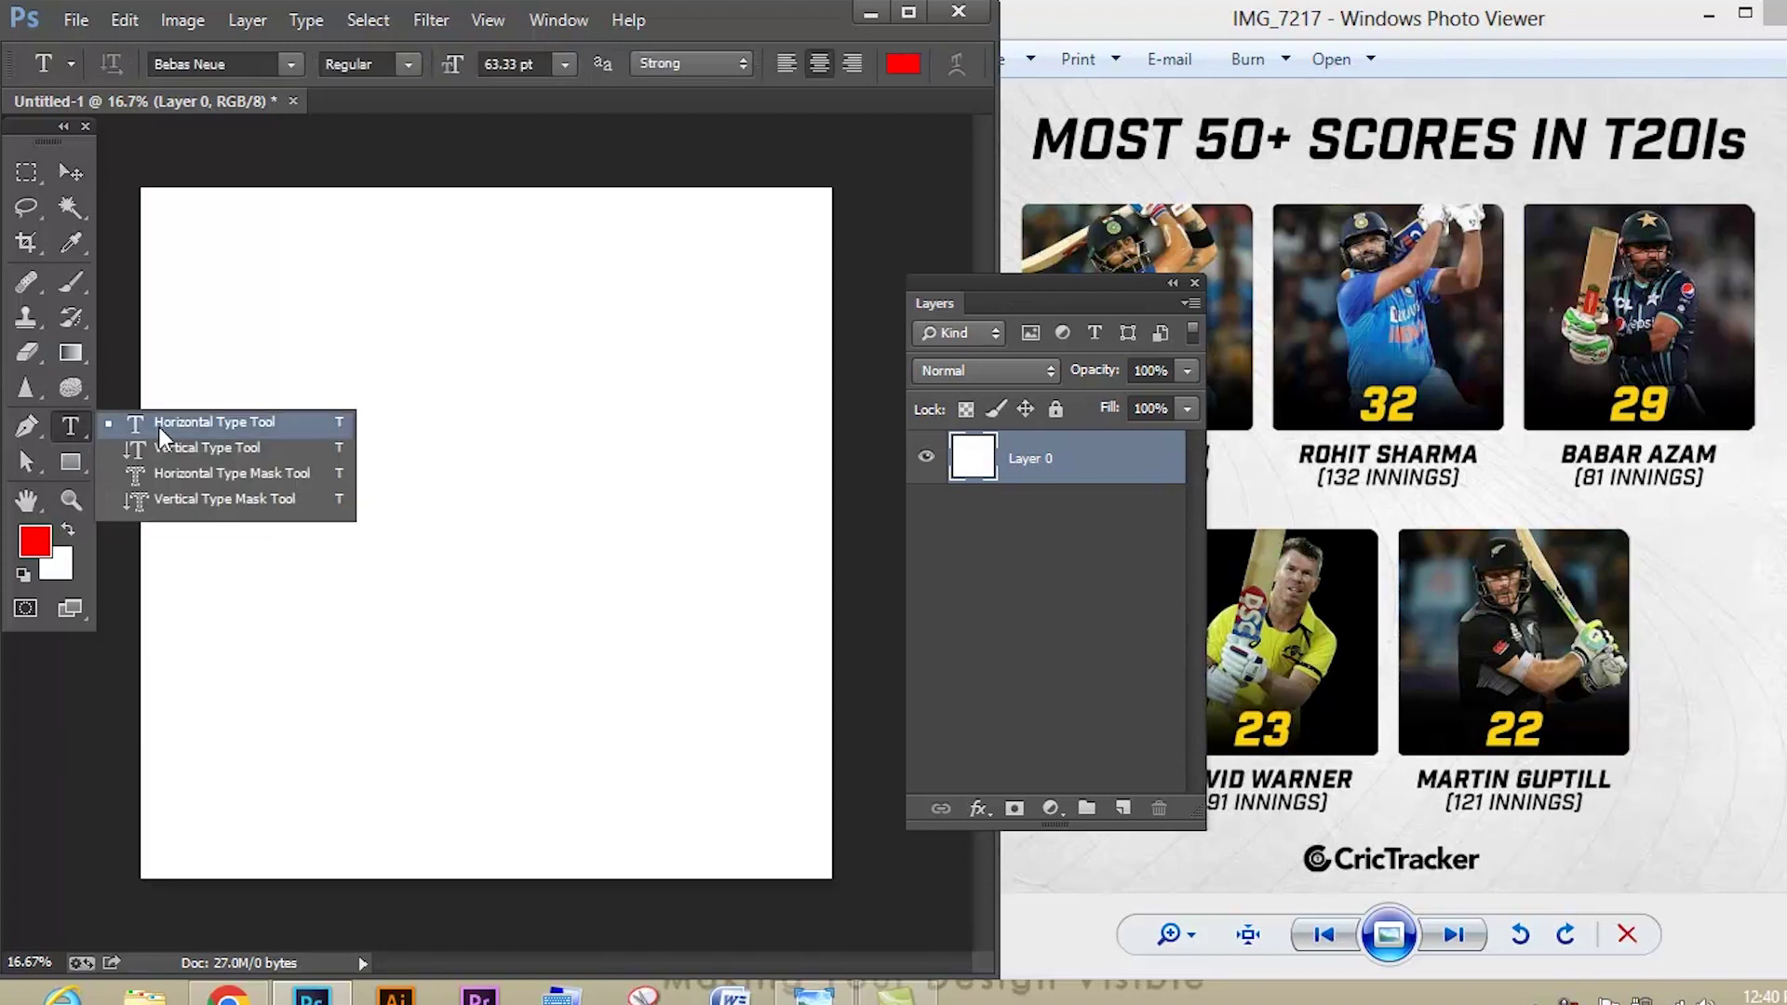
left_click(160, 427)
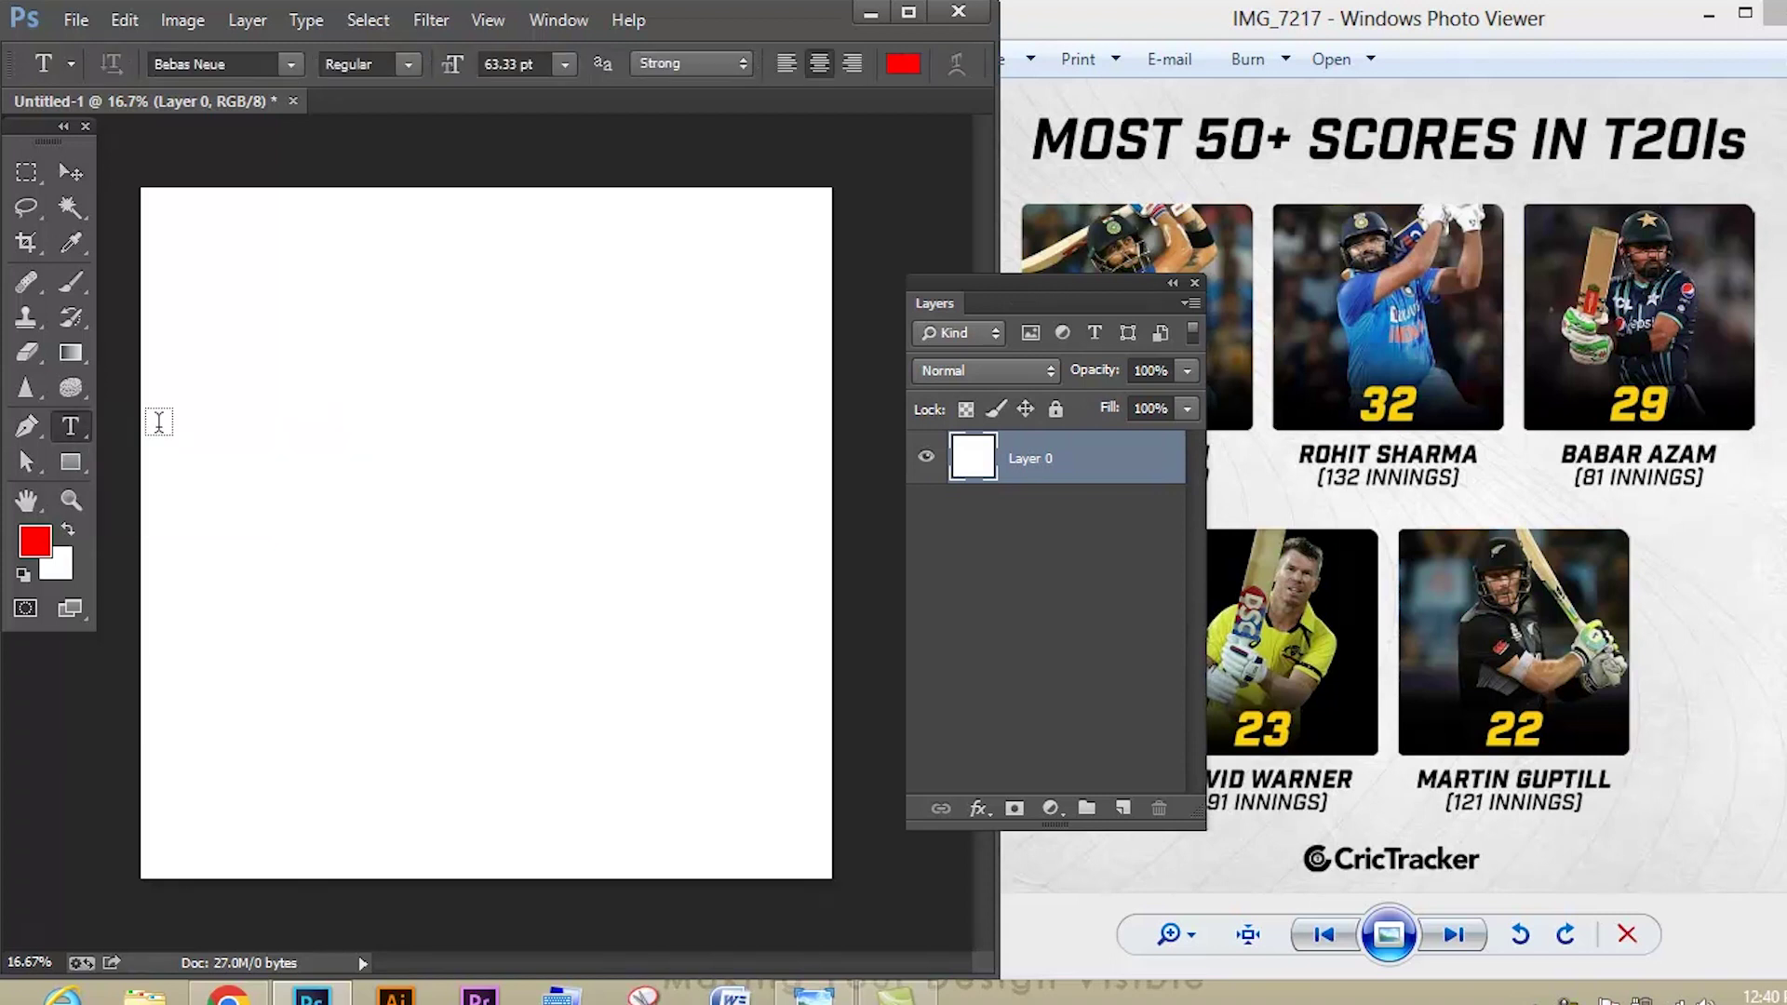
left_click(313, 245)
type("MOST 50+ S")
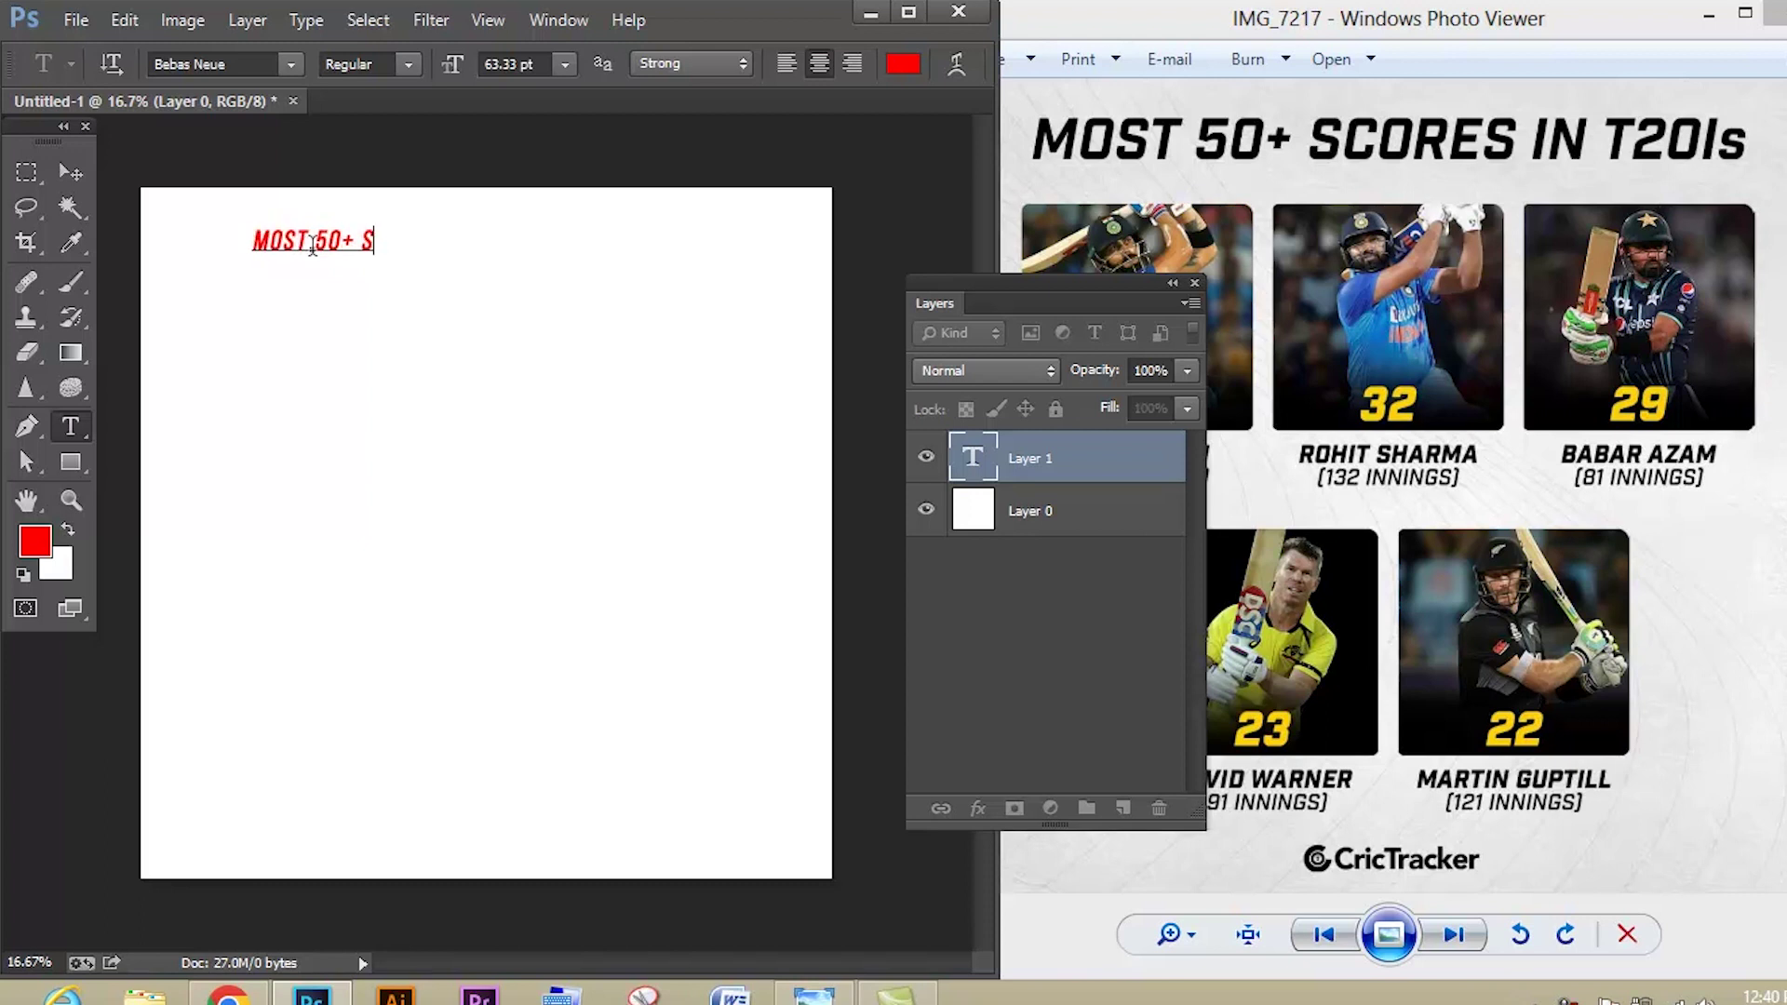
type("CORES")
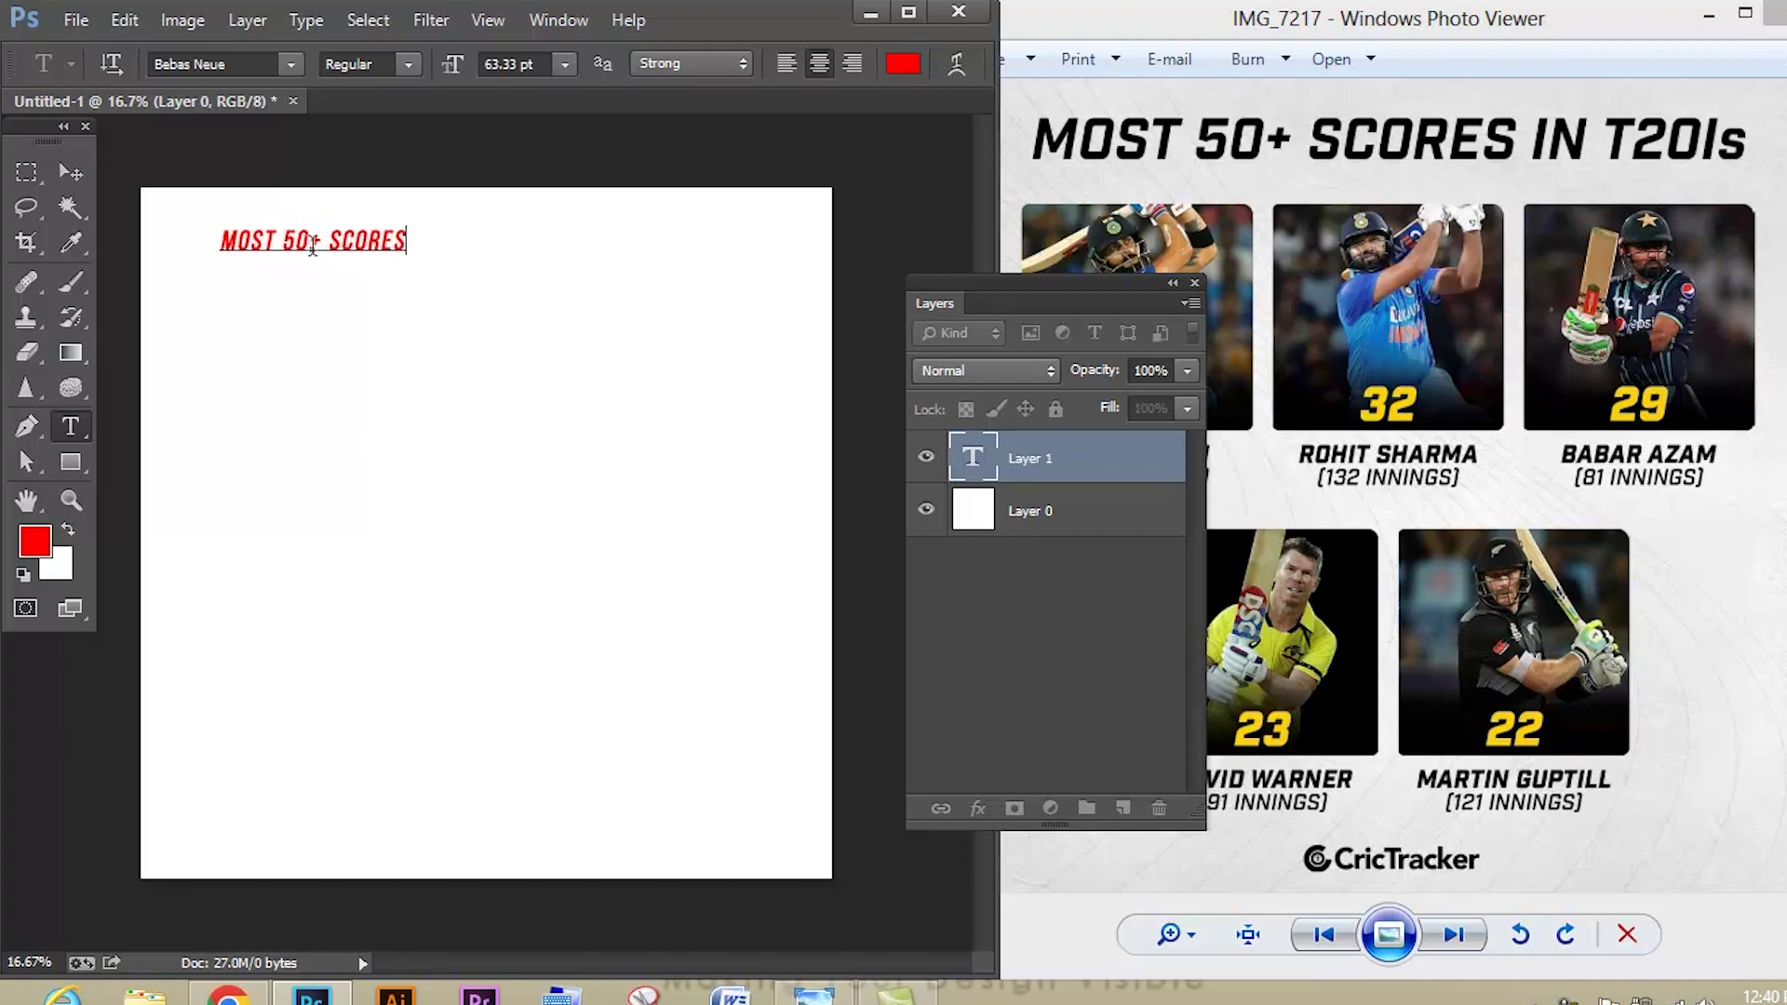
type(" IN ")
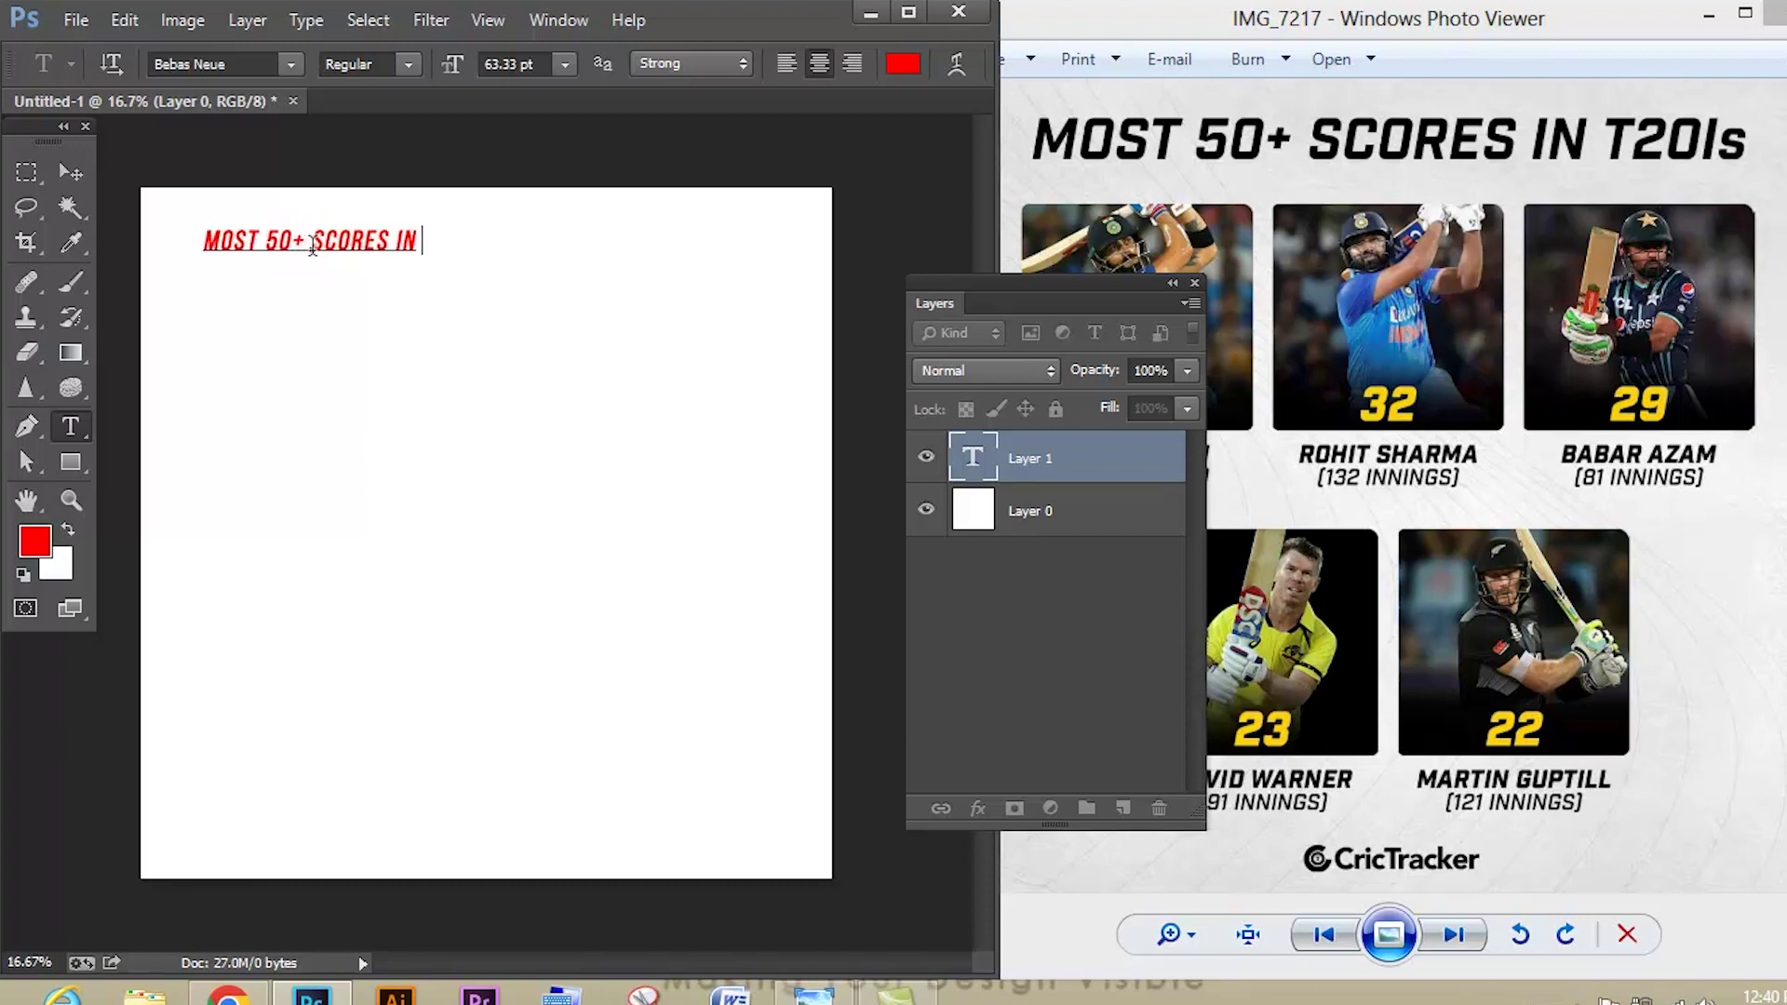
type("T")
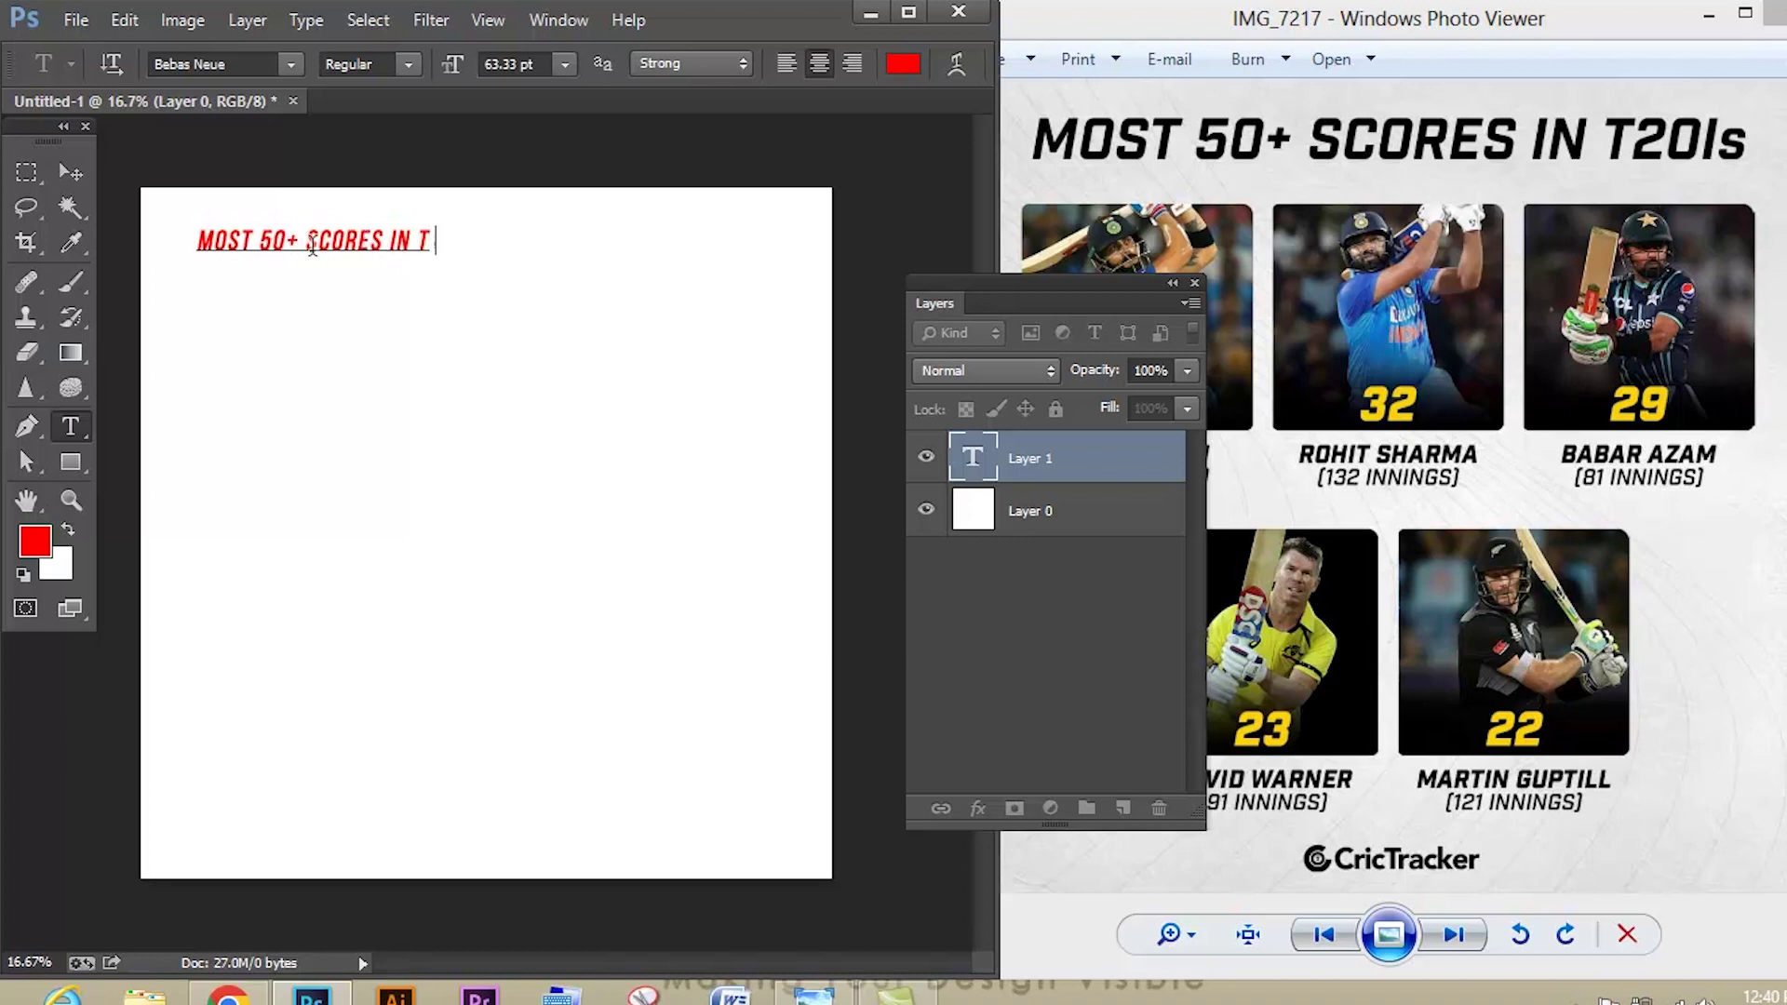
type("20")
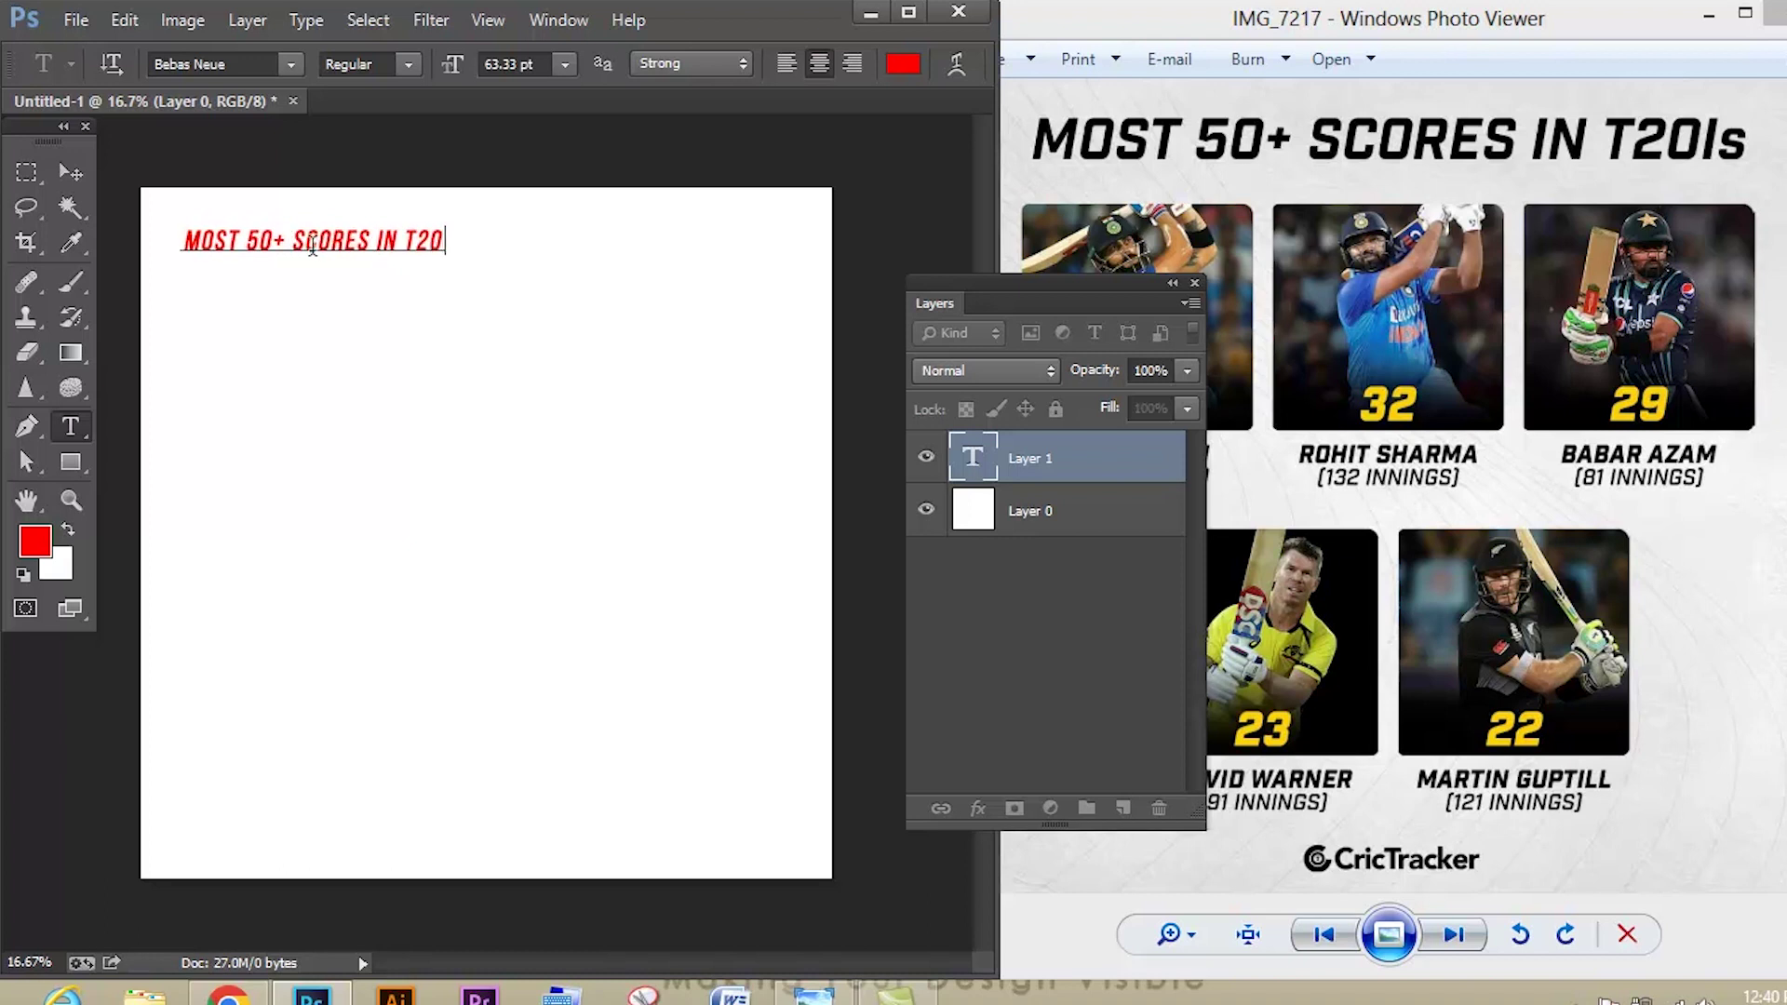
type("IS")
- Resize the whole title from 60 pt up to 115 pt
key("ctrl+a")
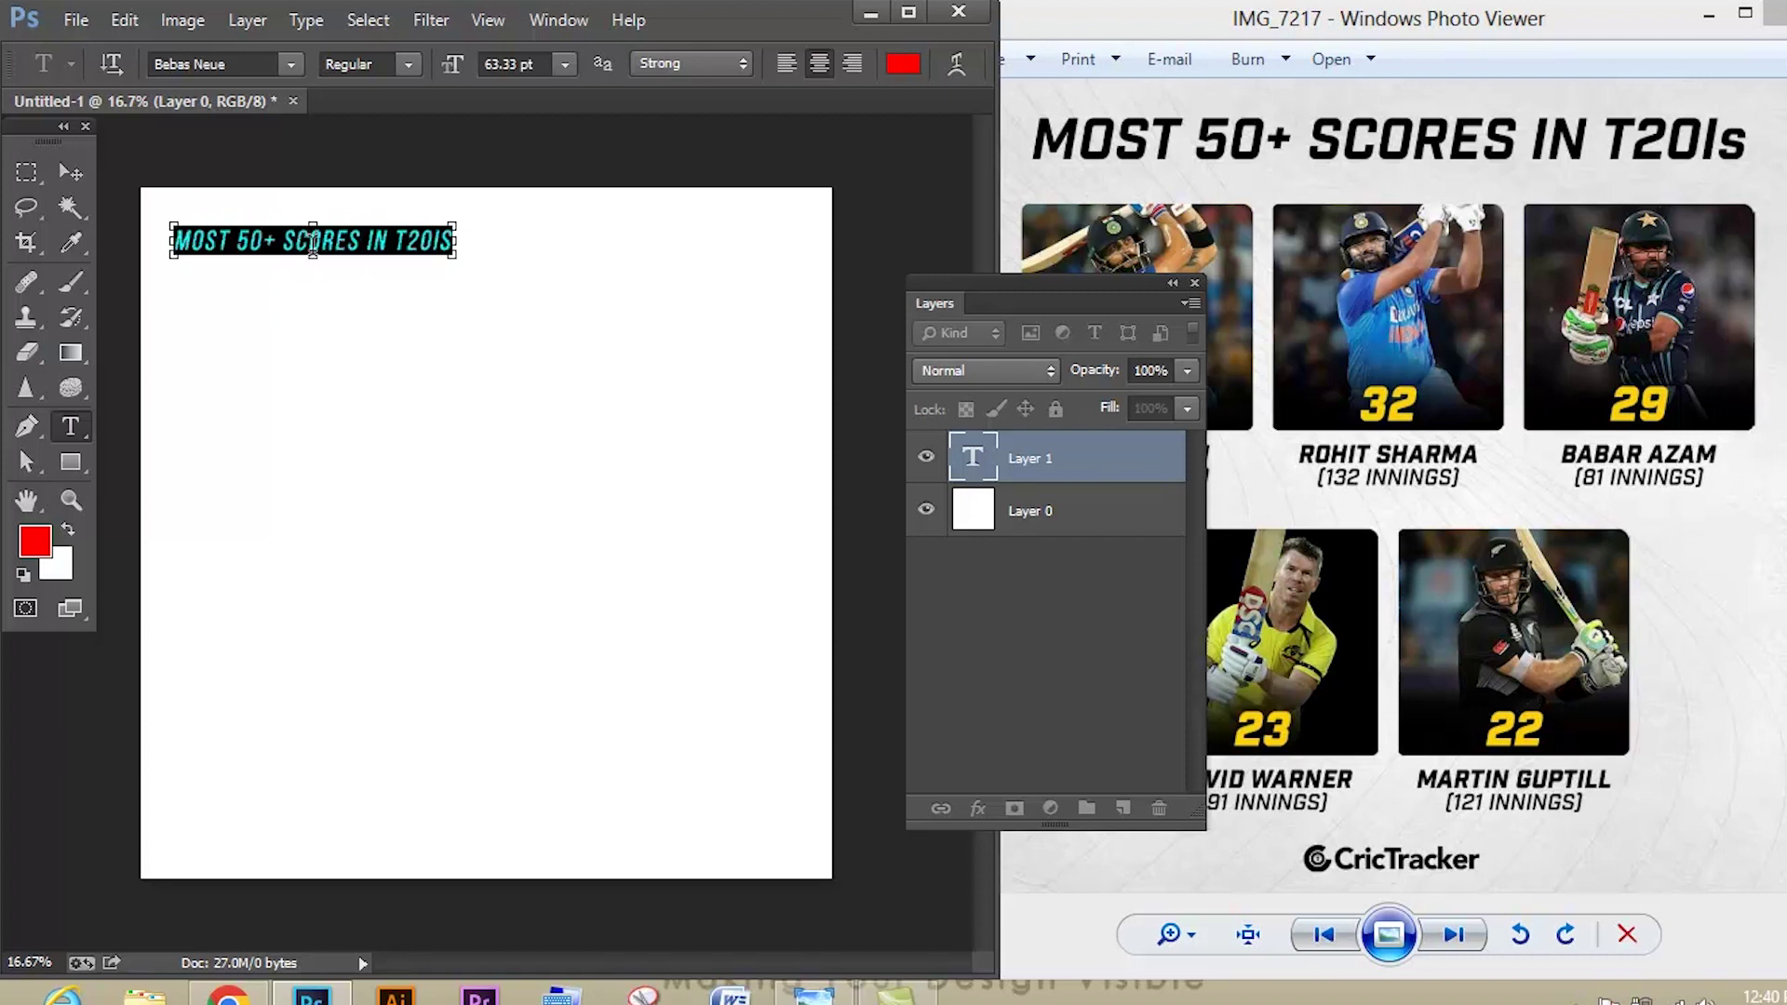
left_click(563, 66)
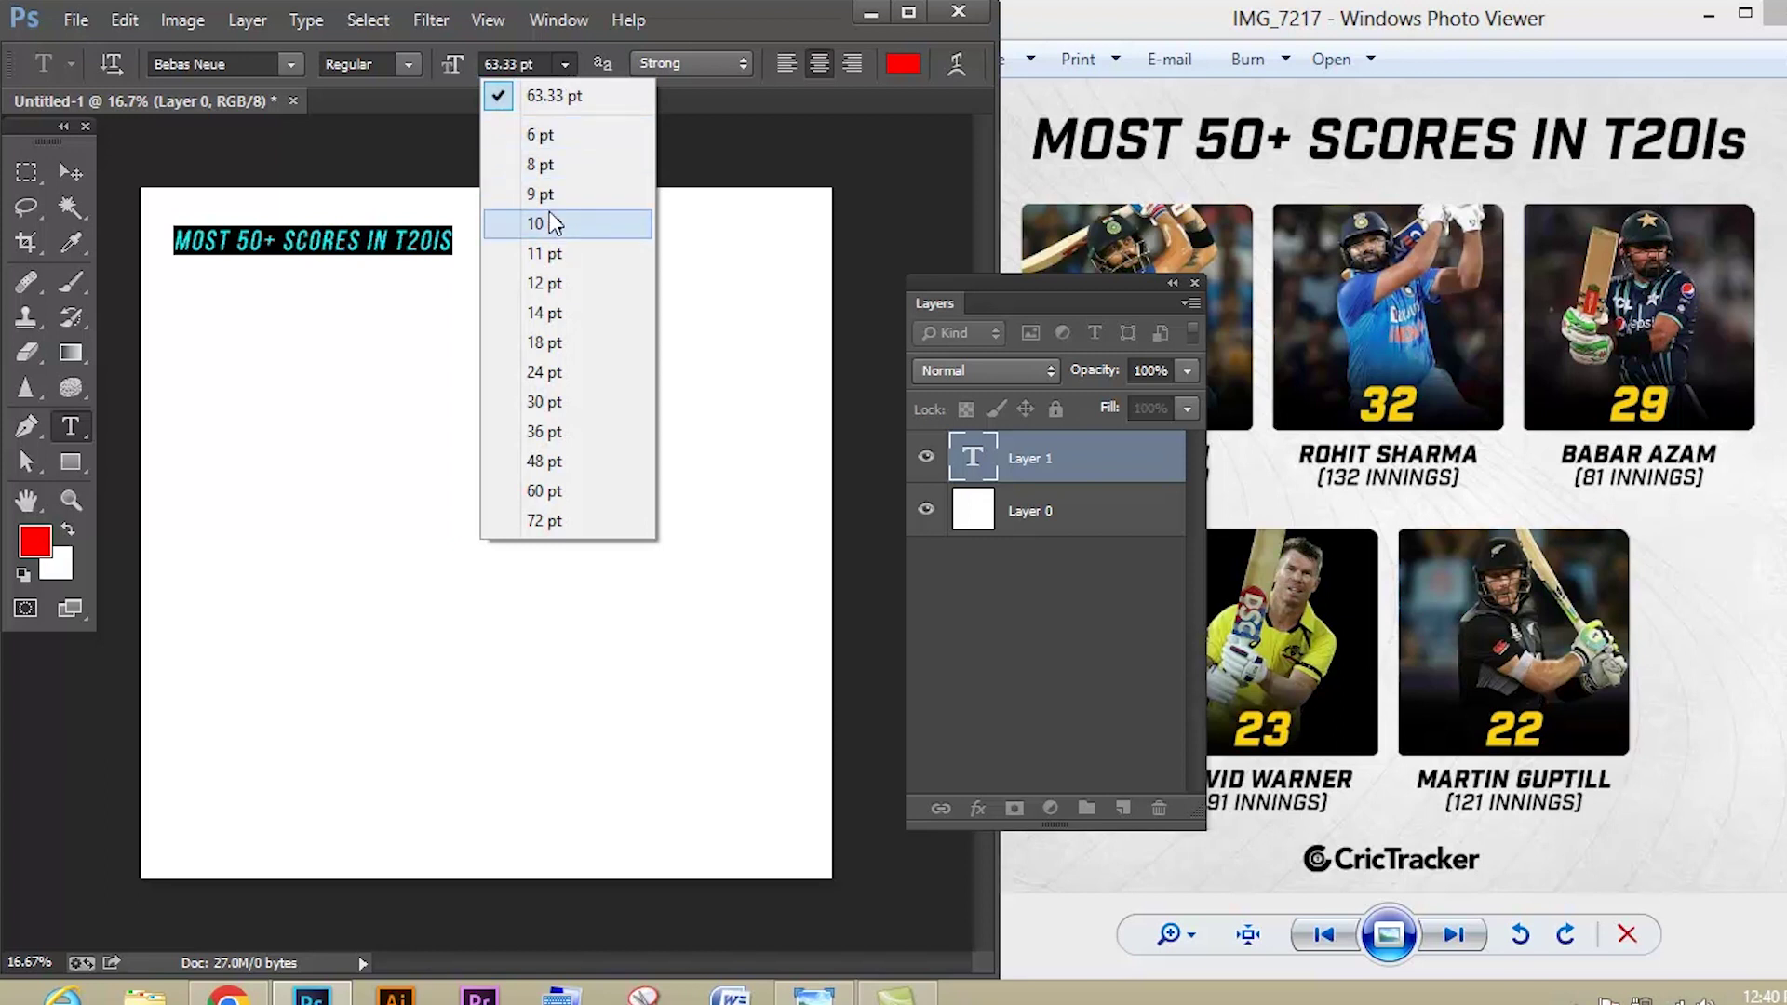
left_click(553, 492)
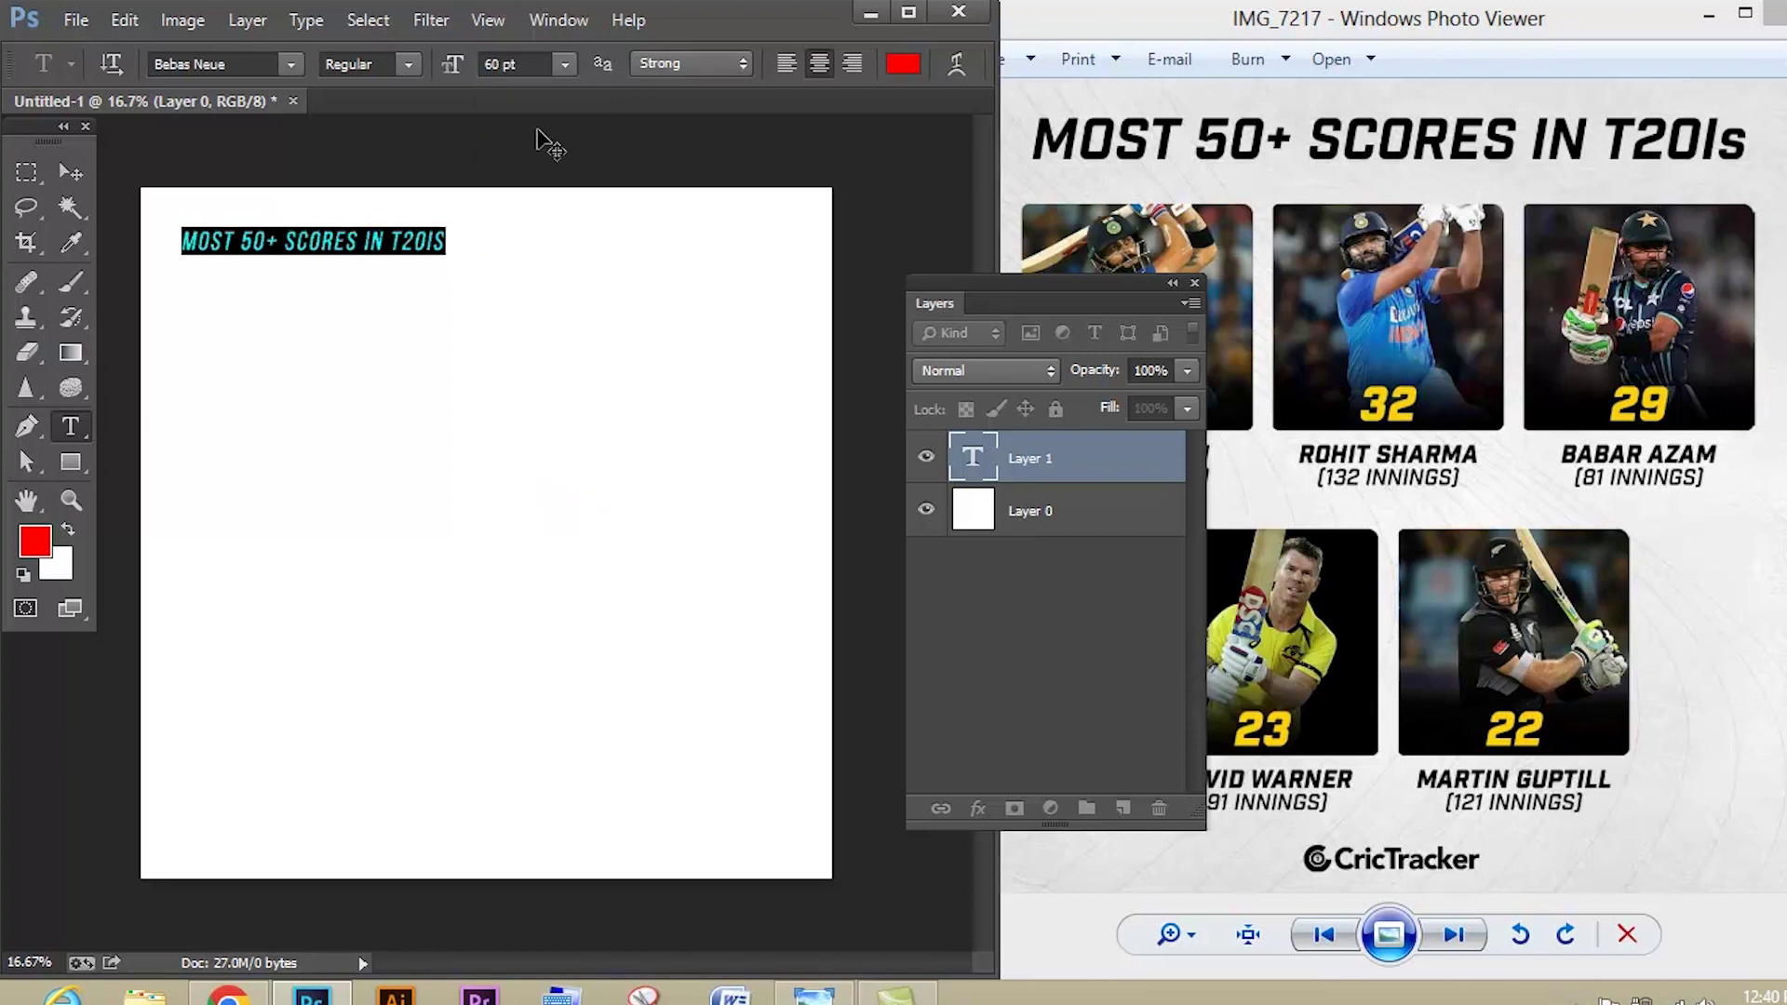
key("ctrl+shift+period")
key("ctrl+shift+period")
key("ctrl+shift+period")
key("ctrl+shift+period")
key("ctrl+shift+period")
key("ctrl+shift+period")
key("ctrl+shift+period")
key("ctrl+shift+period")
key("ctrl+shift+period")
key("ctrl+shift+period")
key("ctrl+shift+period")
key("ctrl+shift+period")
key("ctrl+shift+period")
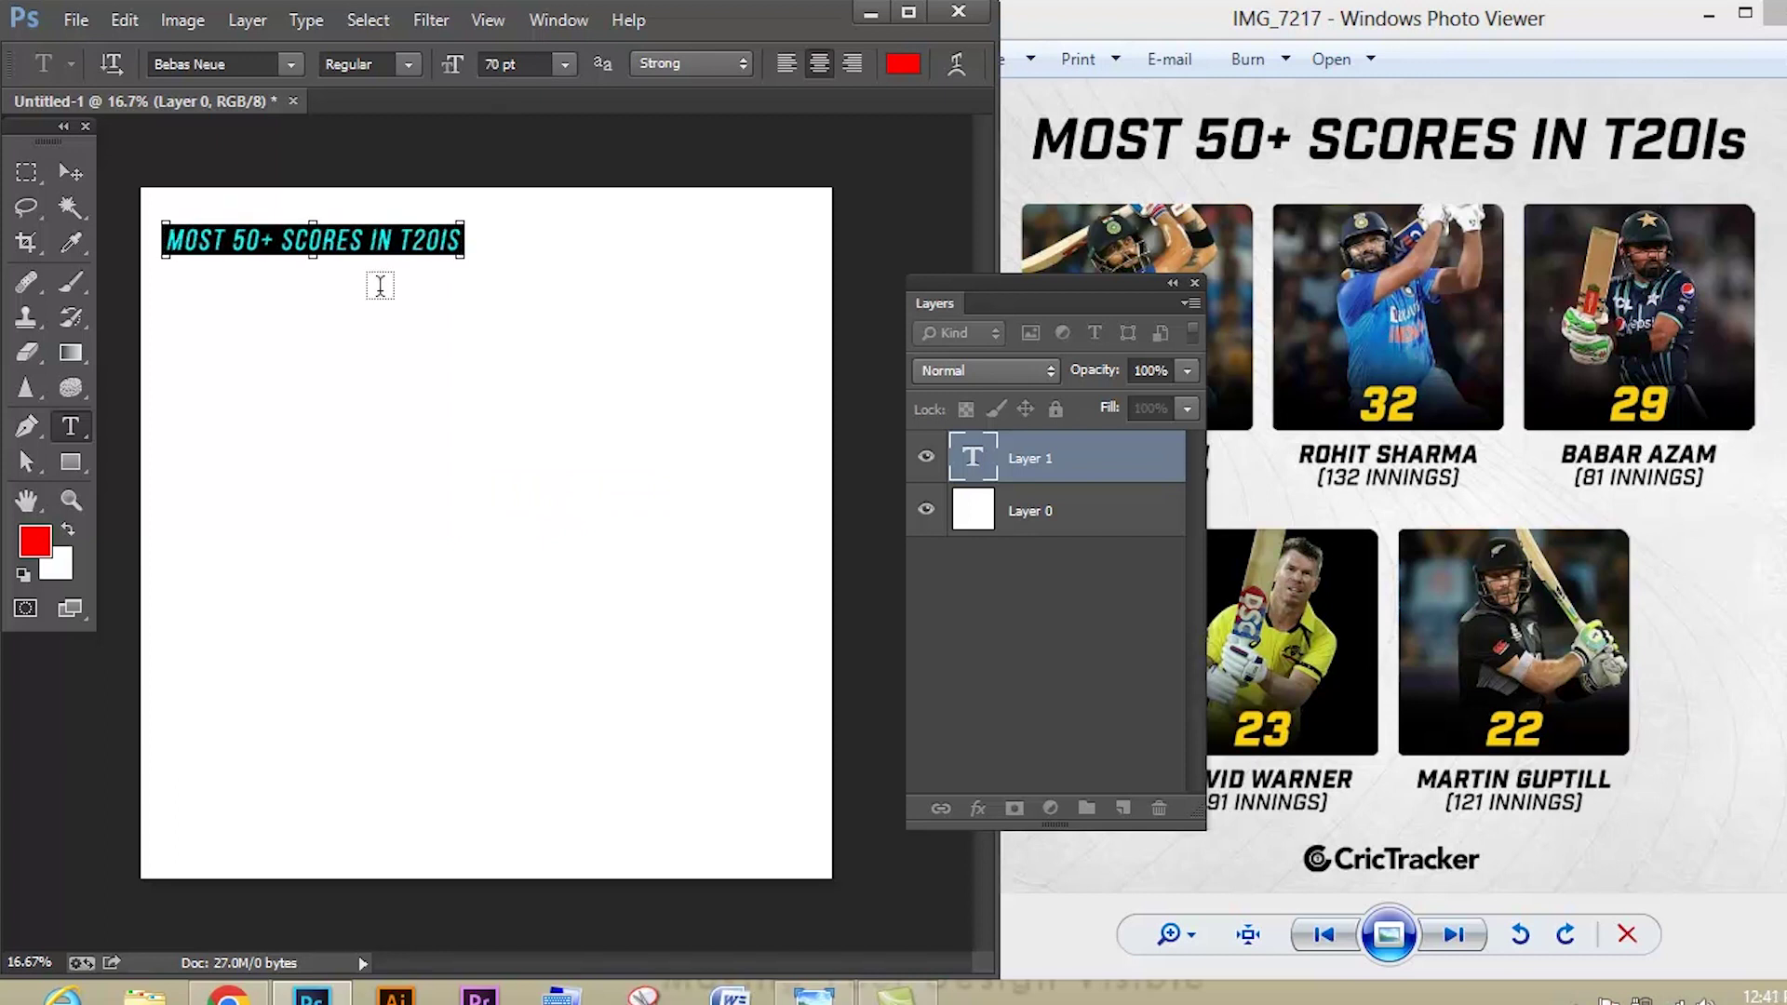
key("ctrl+shift+period")
key("ctrl+shift+period")
key("ctrl+shift+period")
key("ctrl+shift+period")
key("ctrl+shift+period")
key("ctrl+shift+period")
key("ctrl+shift+period")
key("ctrl+shift+period")
key("ctrl+shift+period")
key("ctrl+shift+period")
key("ctrl+shift+period")
key("ctrl+shift+period")
key("ctrl+shift+period")
key("ctrl+shift+period")
key("ctrl+shift+period")
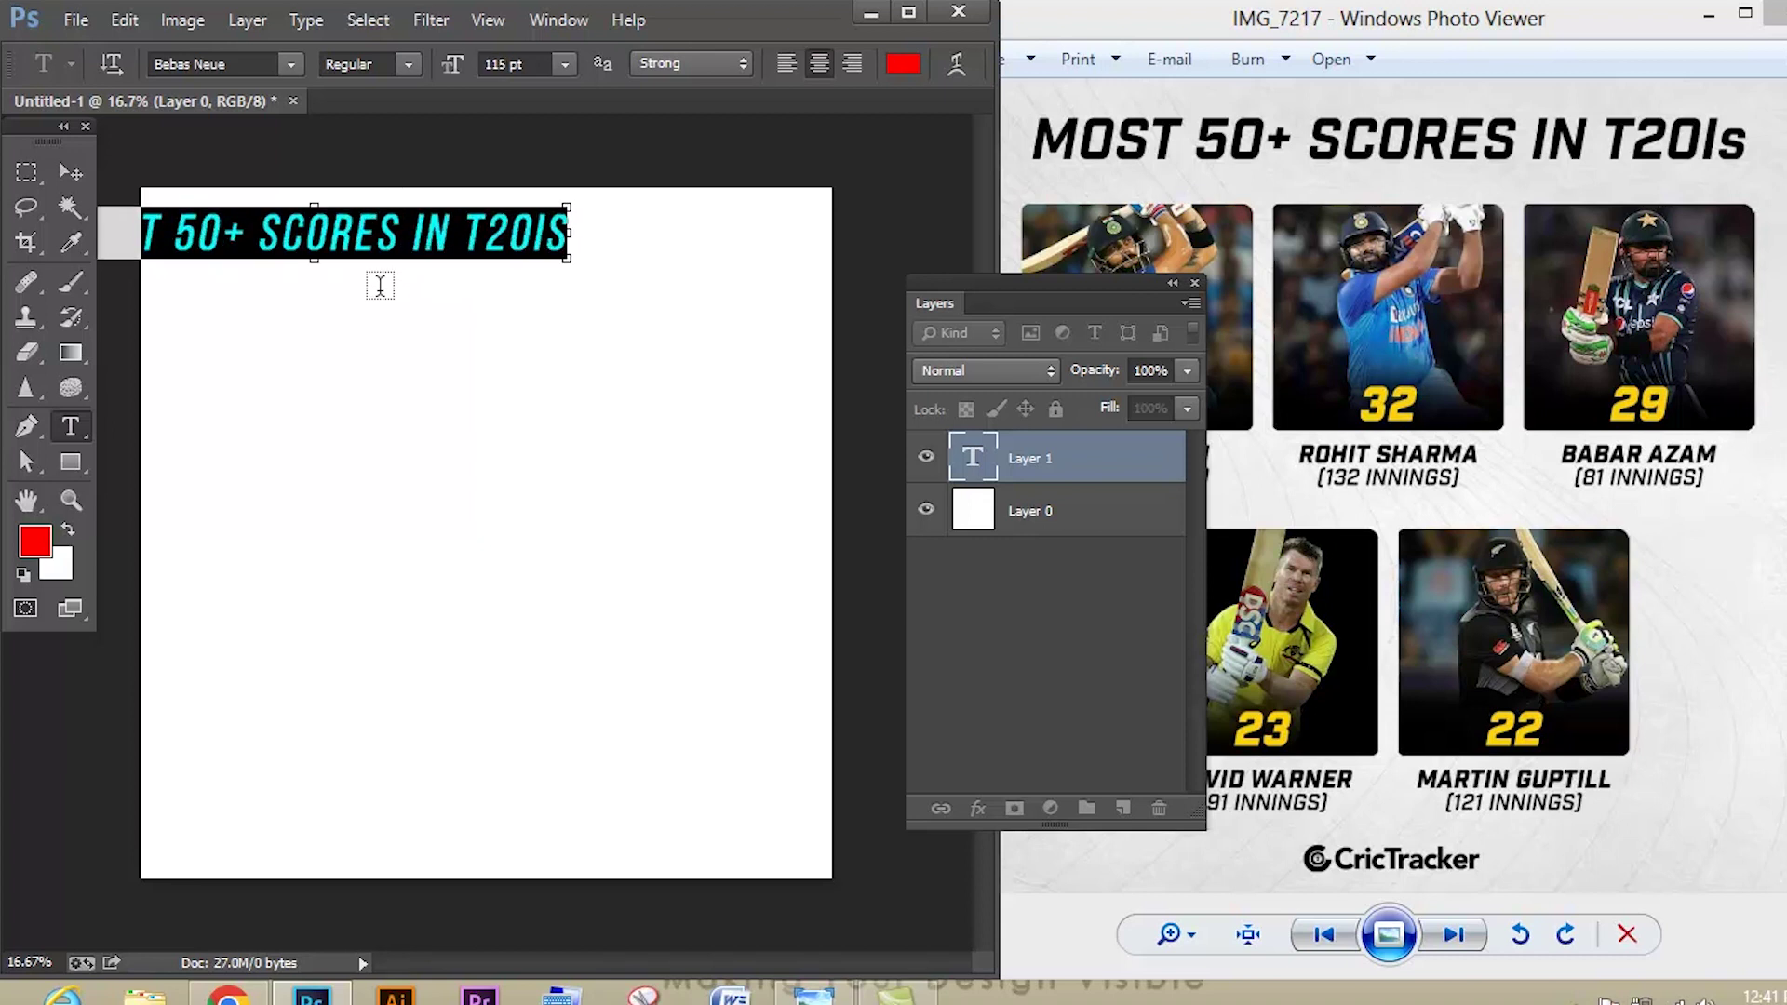
left_click(71, 172)
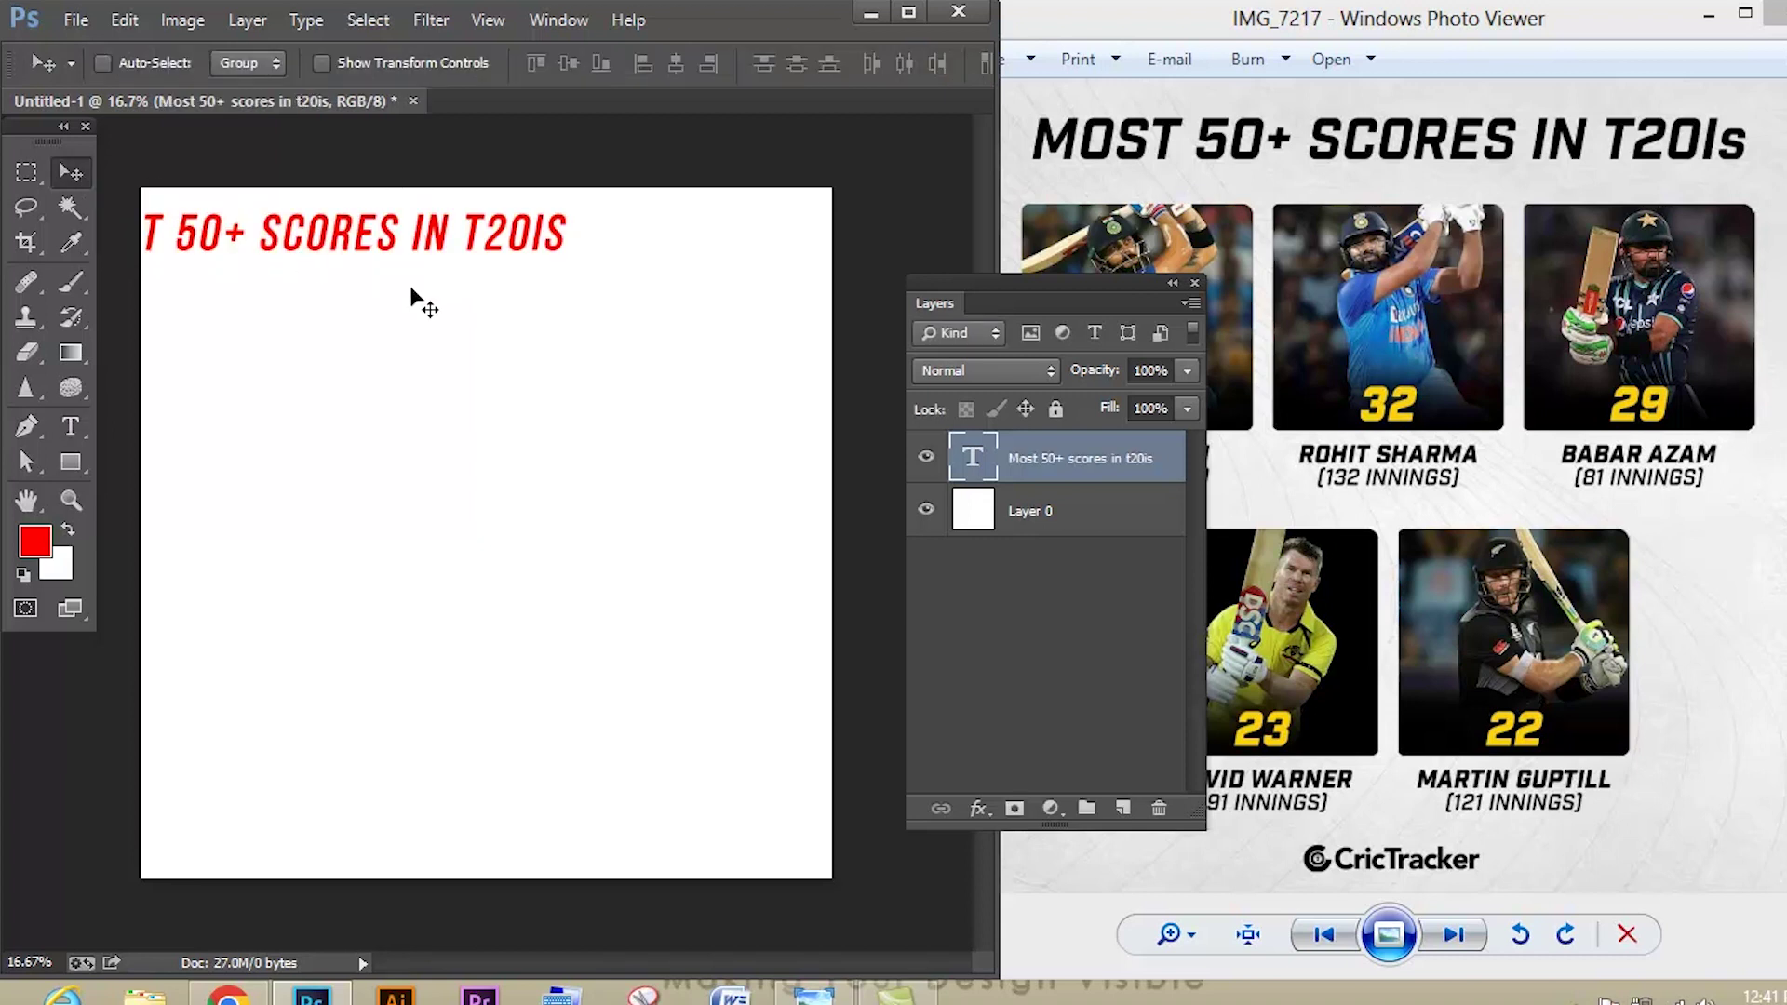
- Centre the title at the top and shrink its last S to about 85 pt, reading T20Is
left_click_drag(394, 244, 564, 251)
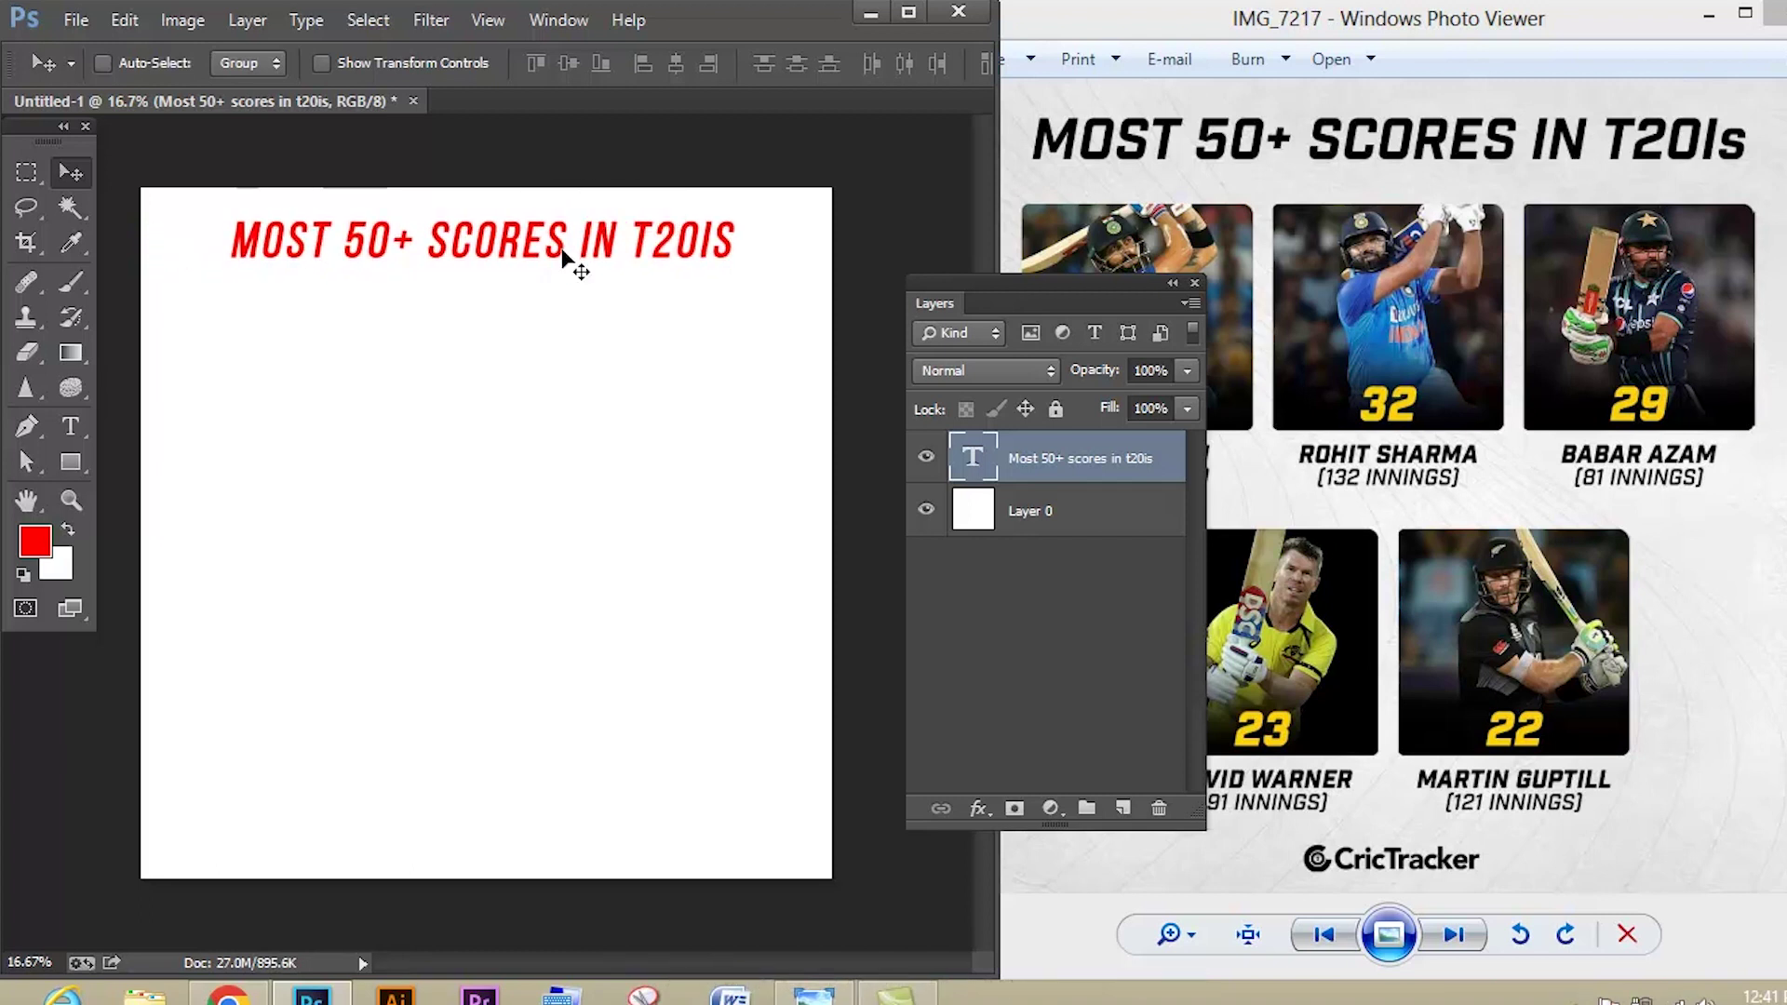
left_click(70, 426)
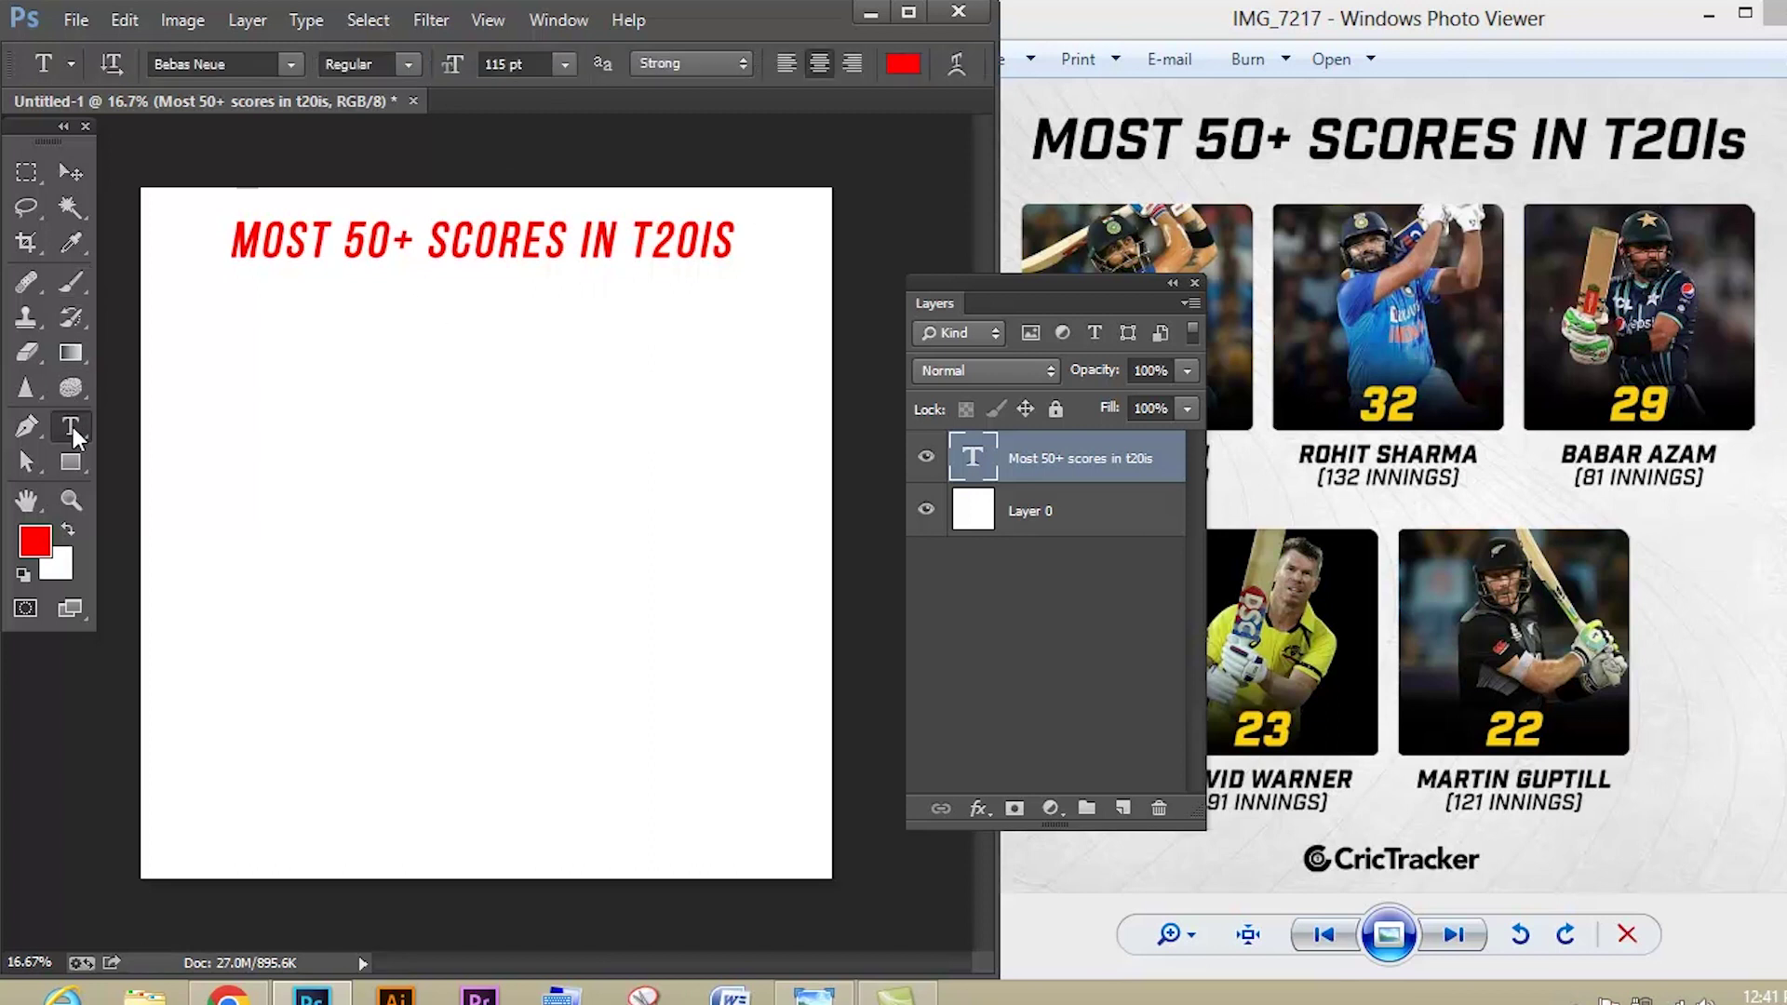
left_click(716, 245)
key("shift+Right")
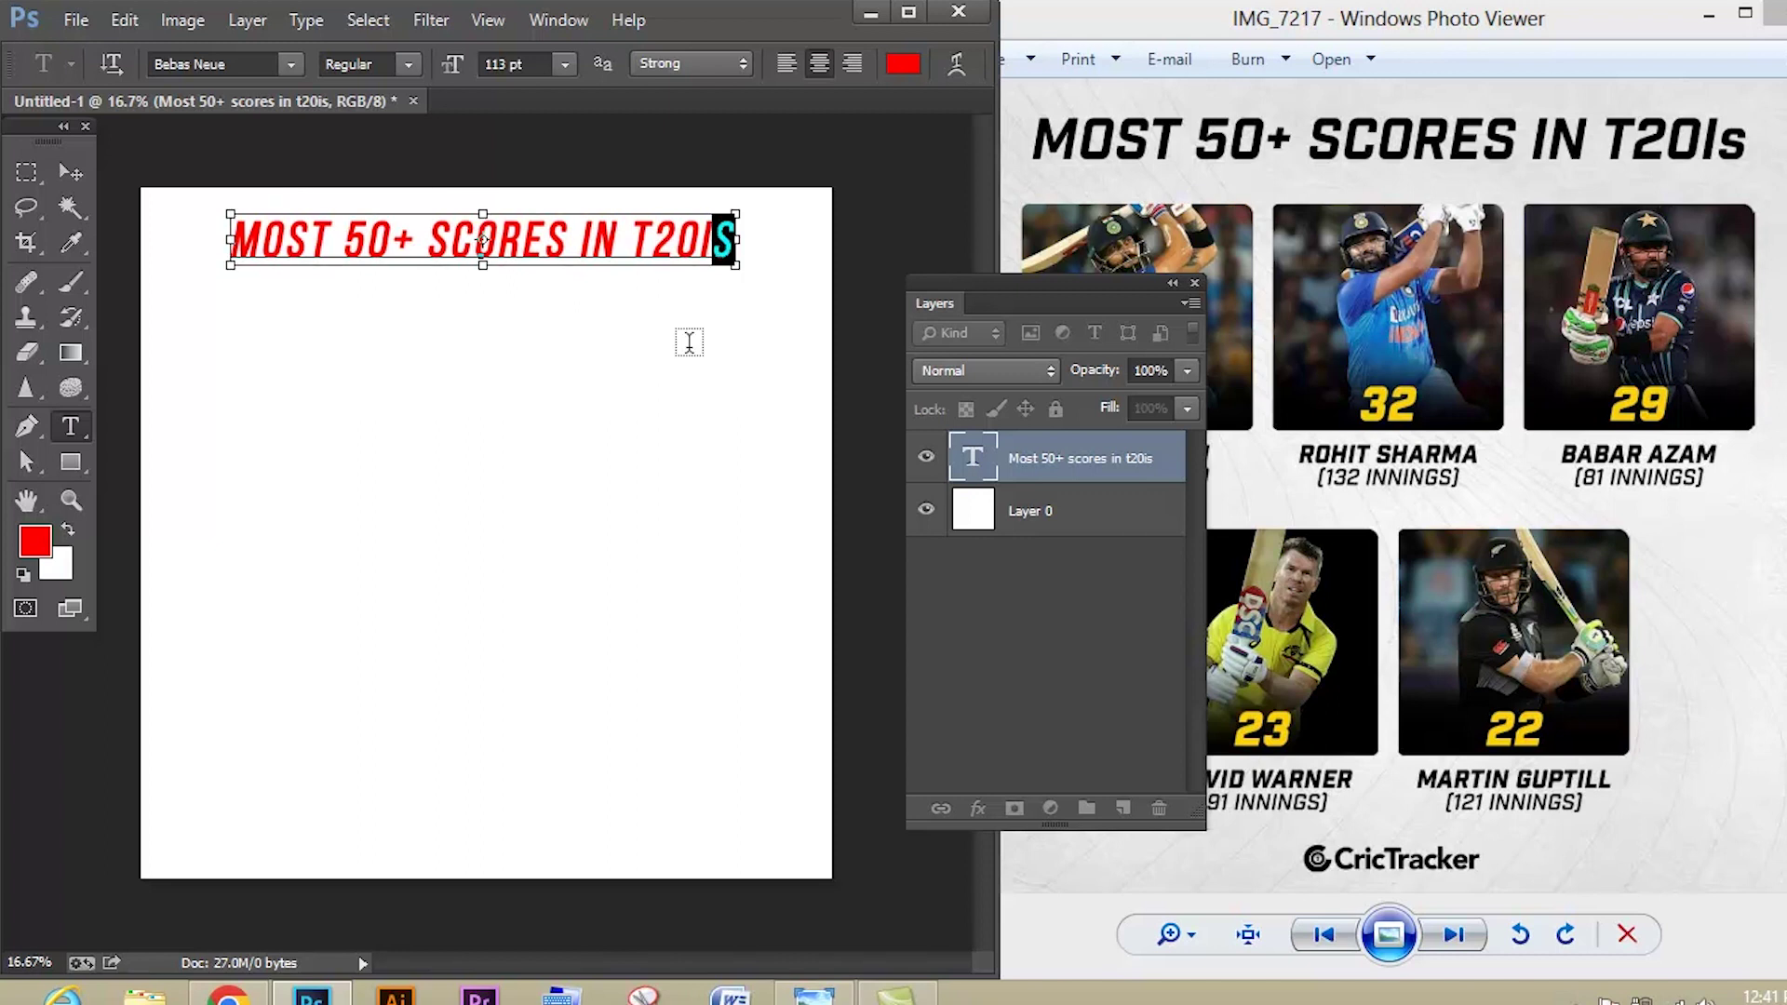
key("ctrl+shift+comma")
key("ctrl+shift+comma")
key("ctrl+shift+comma")
key("ctrl+shift+comma")
key("ctrl+shift+comma")
key("ctrl+shift+comma")
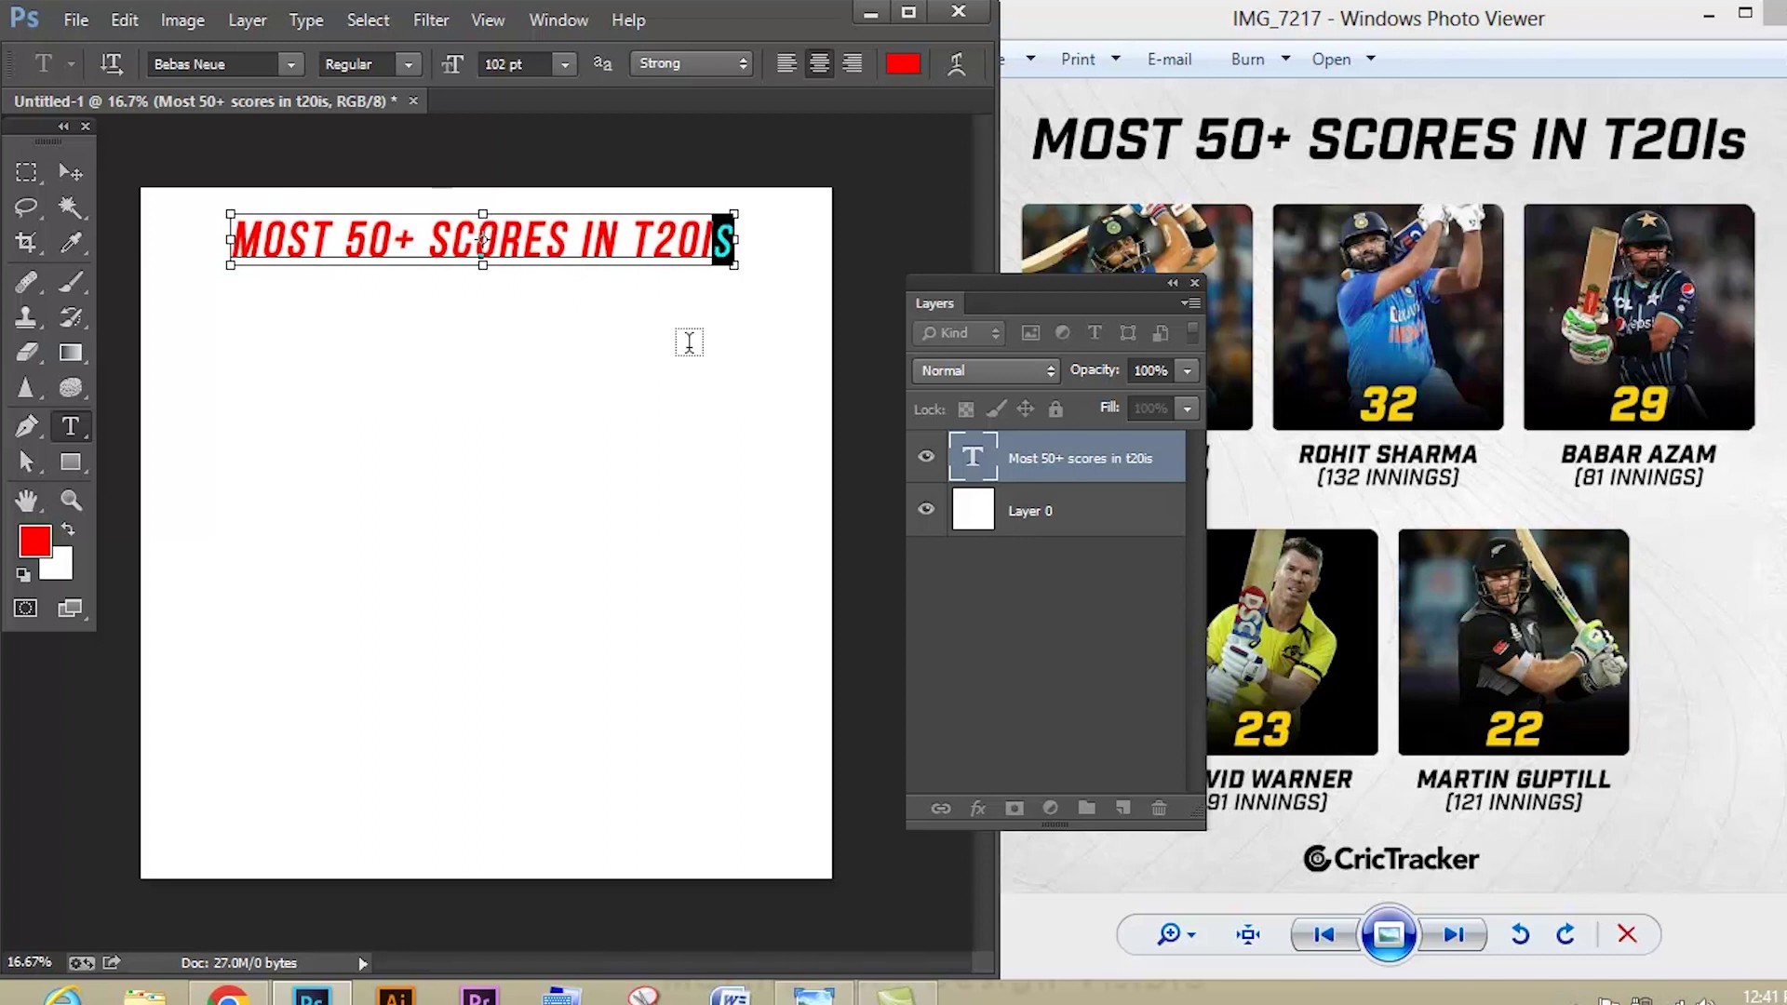
key("ctrl+shift+comma")
key("ctrl+shift+comma")
key("ctrl+shift+comma")
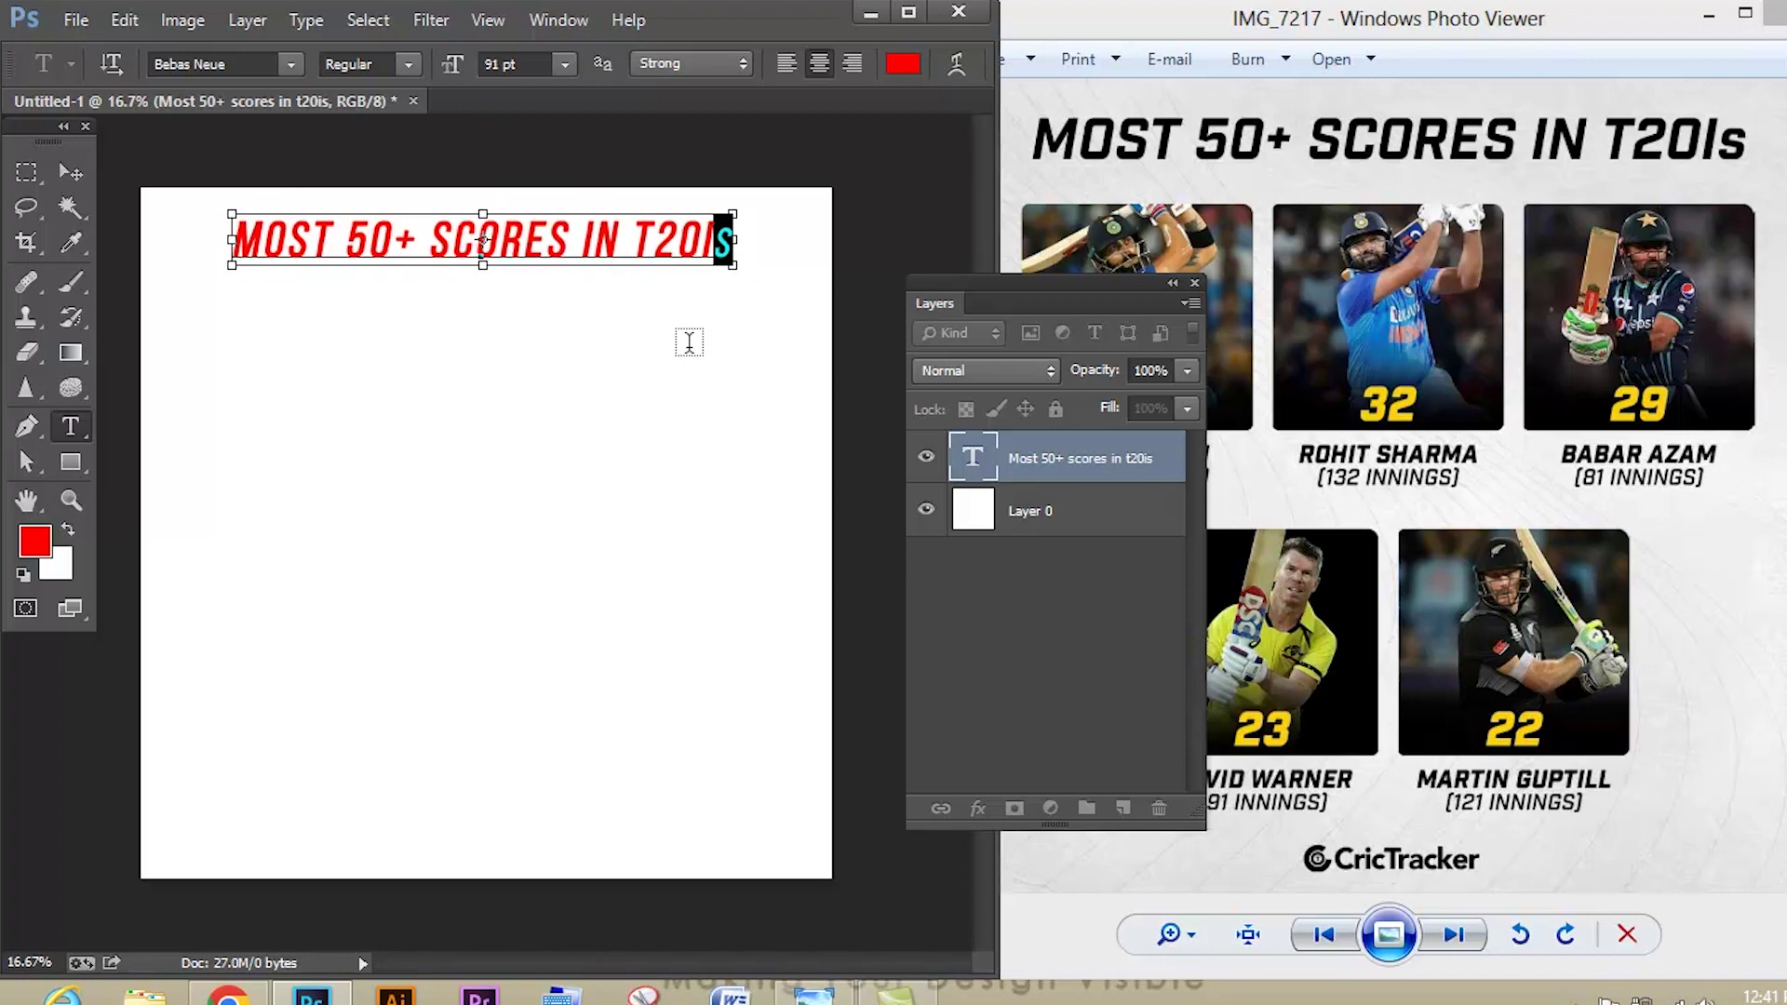
key("ctrl+shift+comma")
key("ctrl+shift+comma")
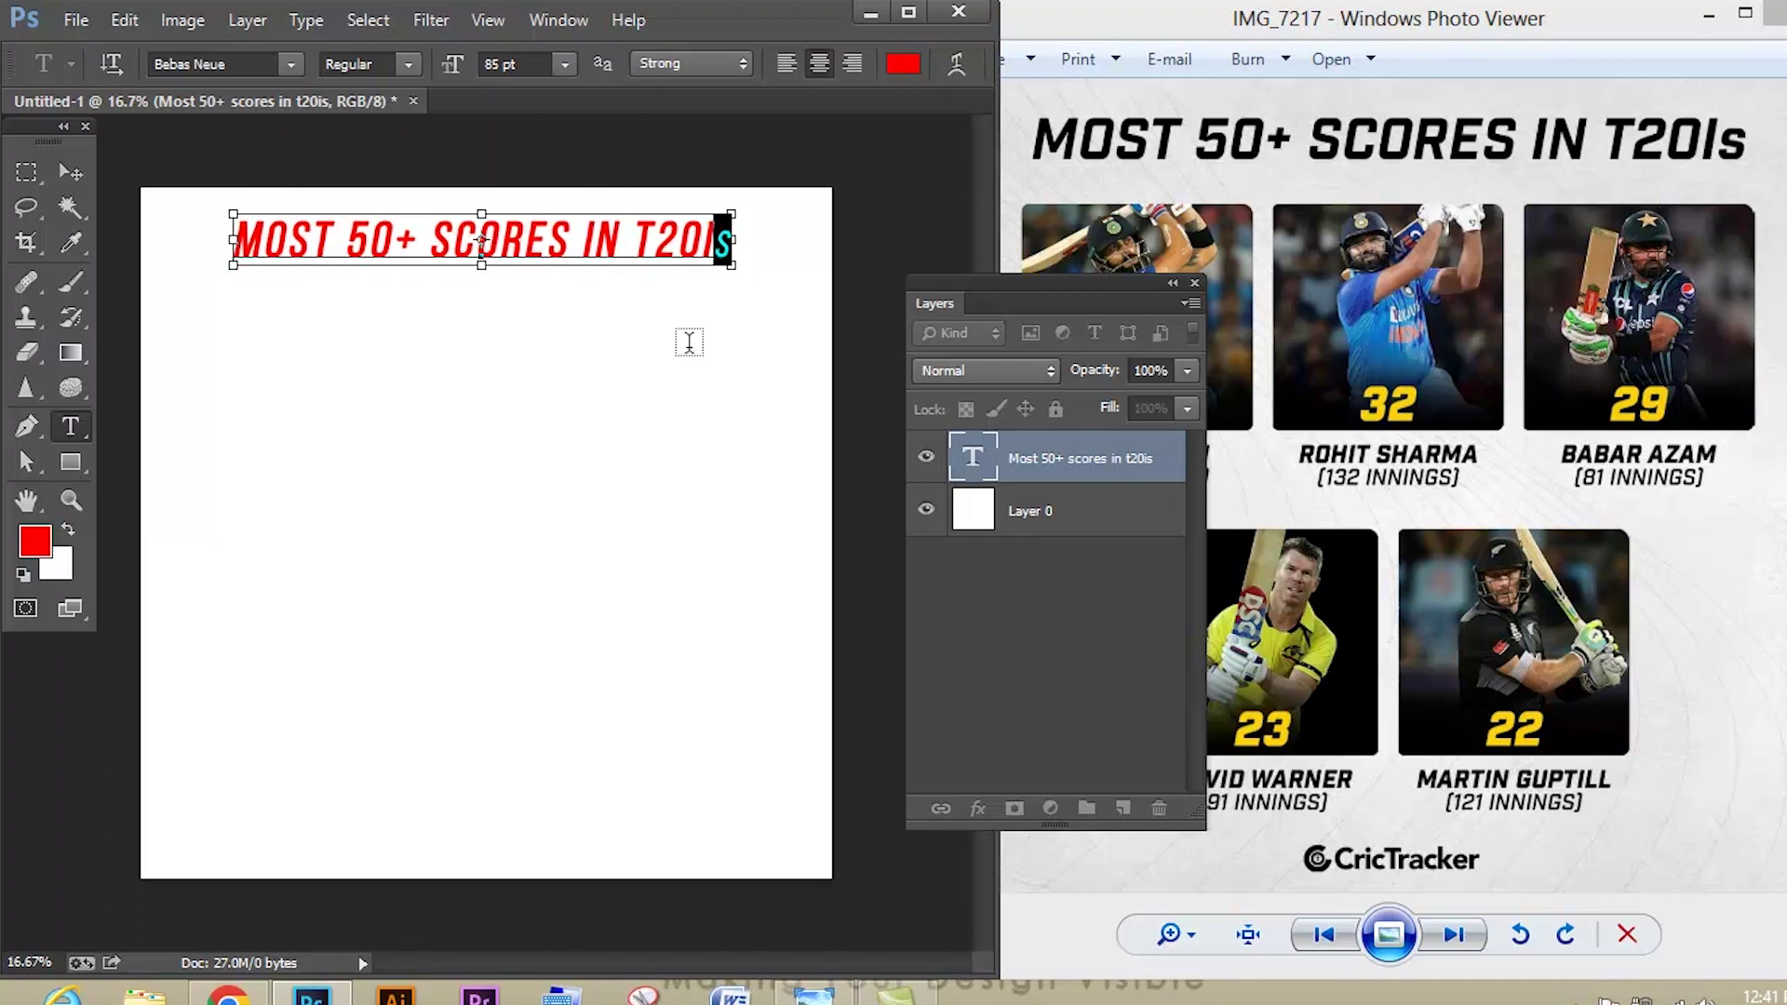
left_click(67, 172)
left_click(70, 428)
left_click(403, 240)
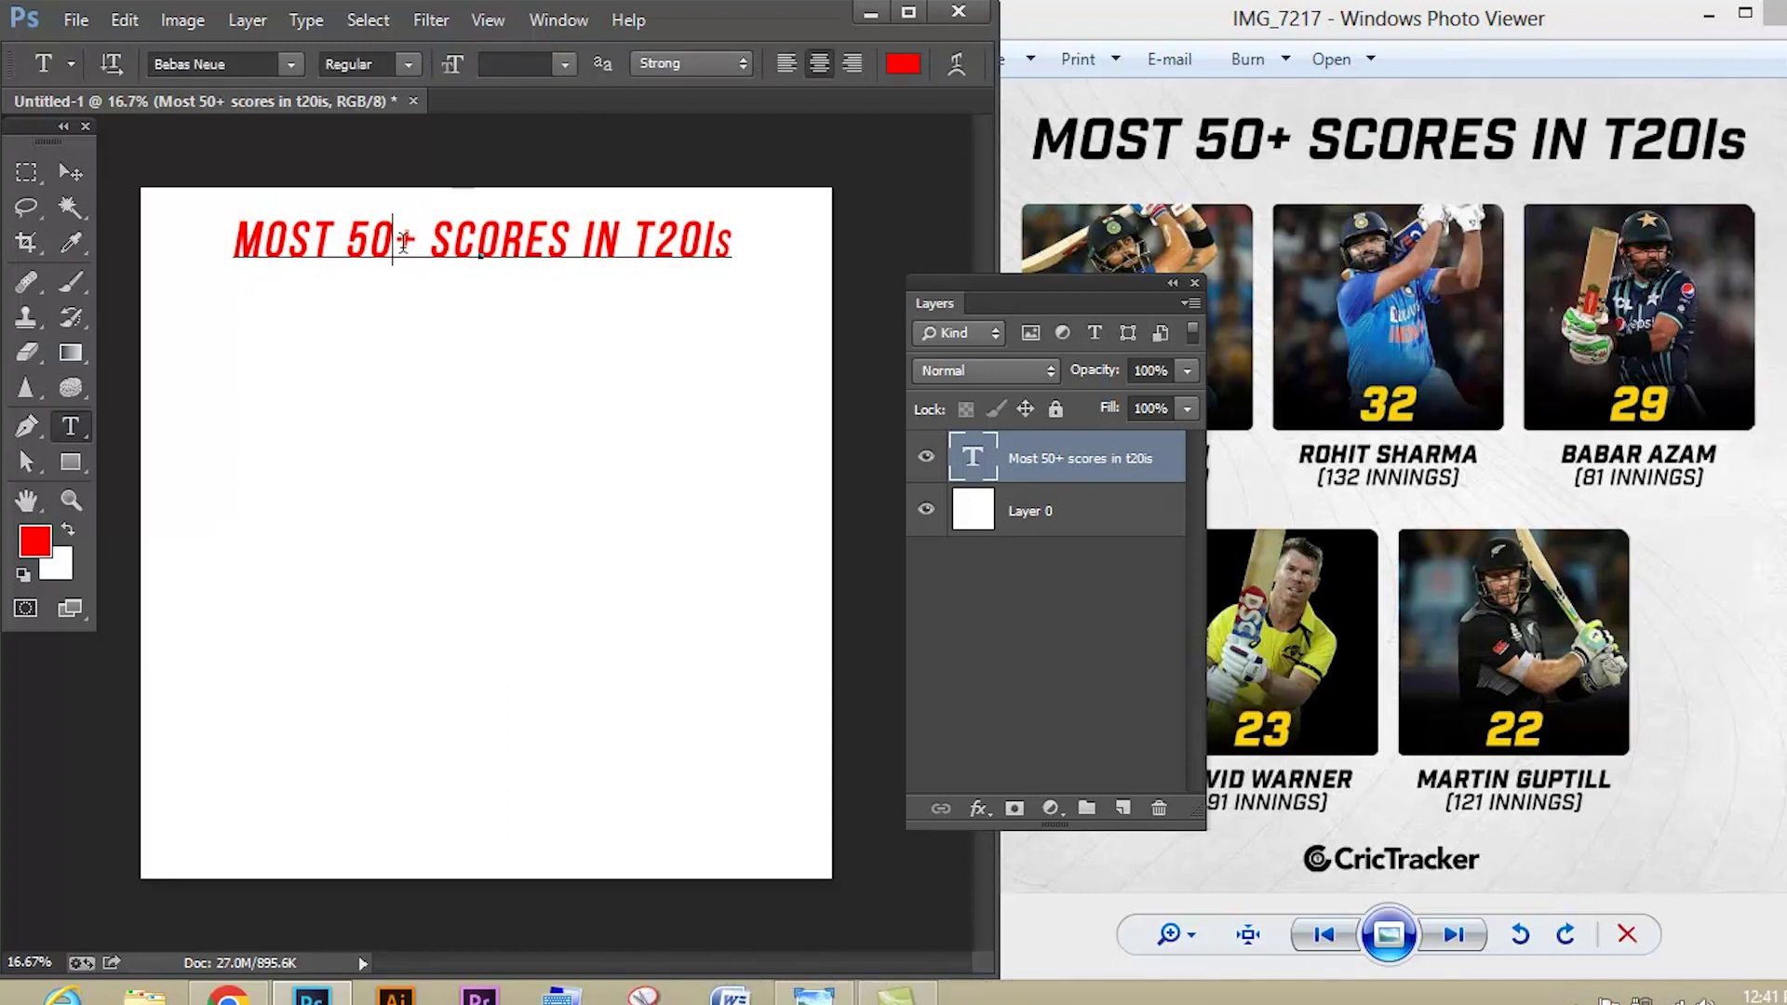
- Recolour all the title text black (#000000)
key("ctrl+a")
left_click(913, 64)
left_click_drag(384, 645, 342, 703)
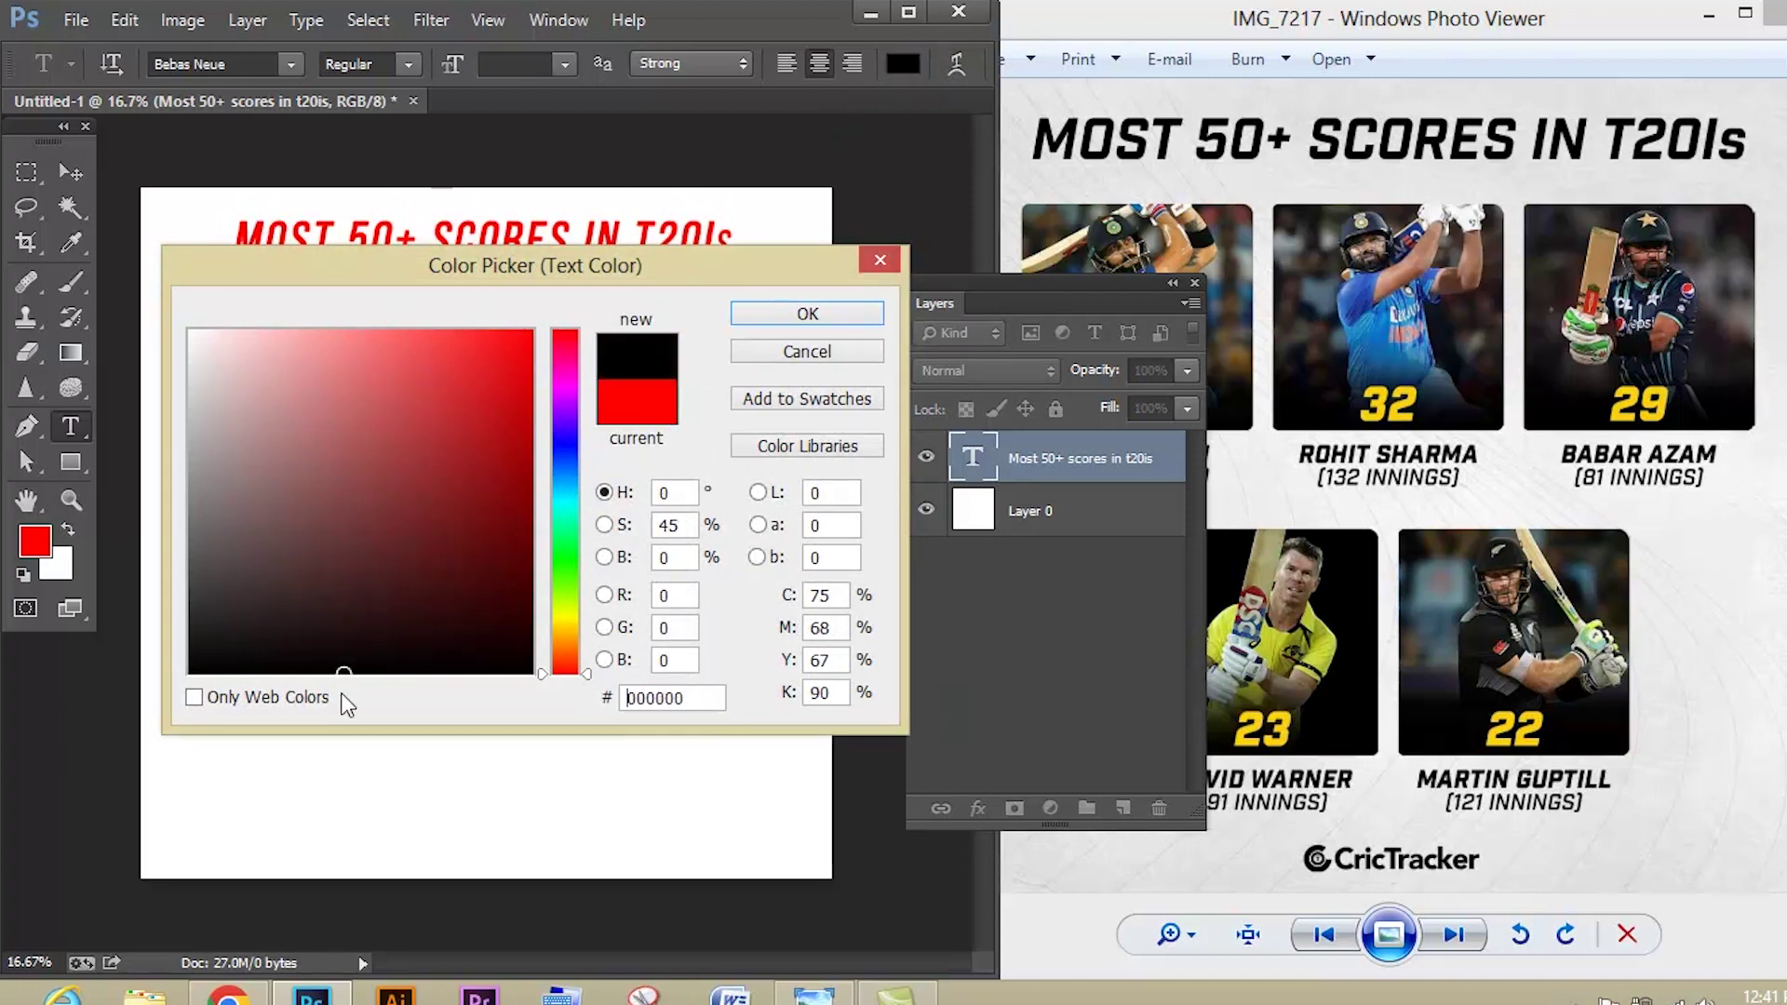
left_click(756, 317)
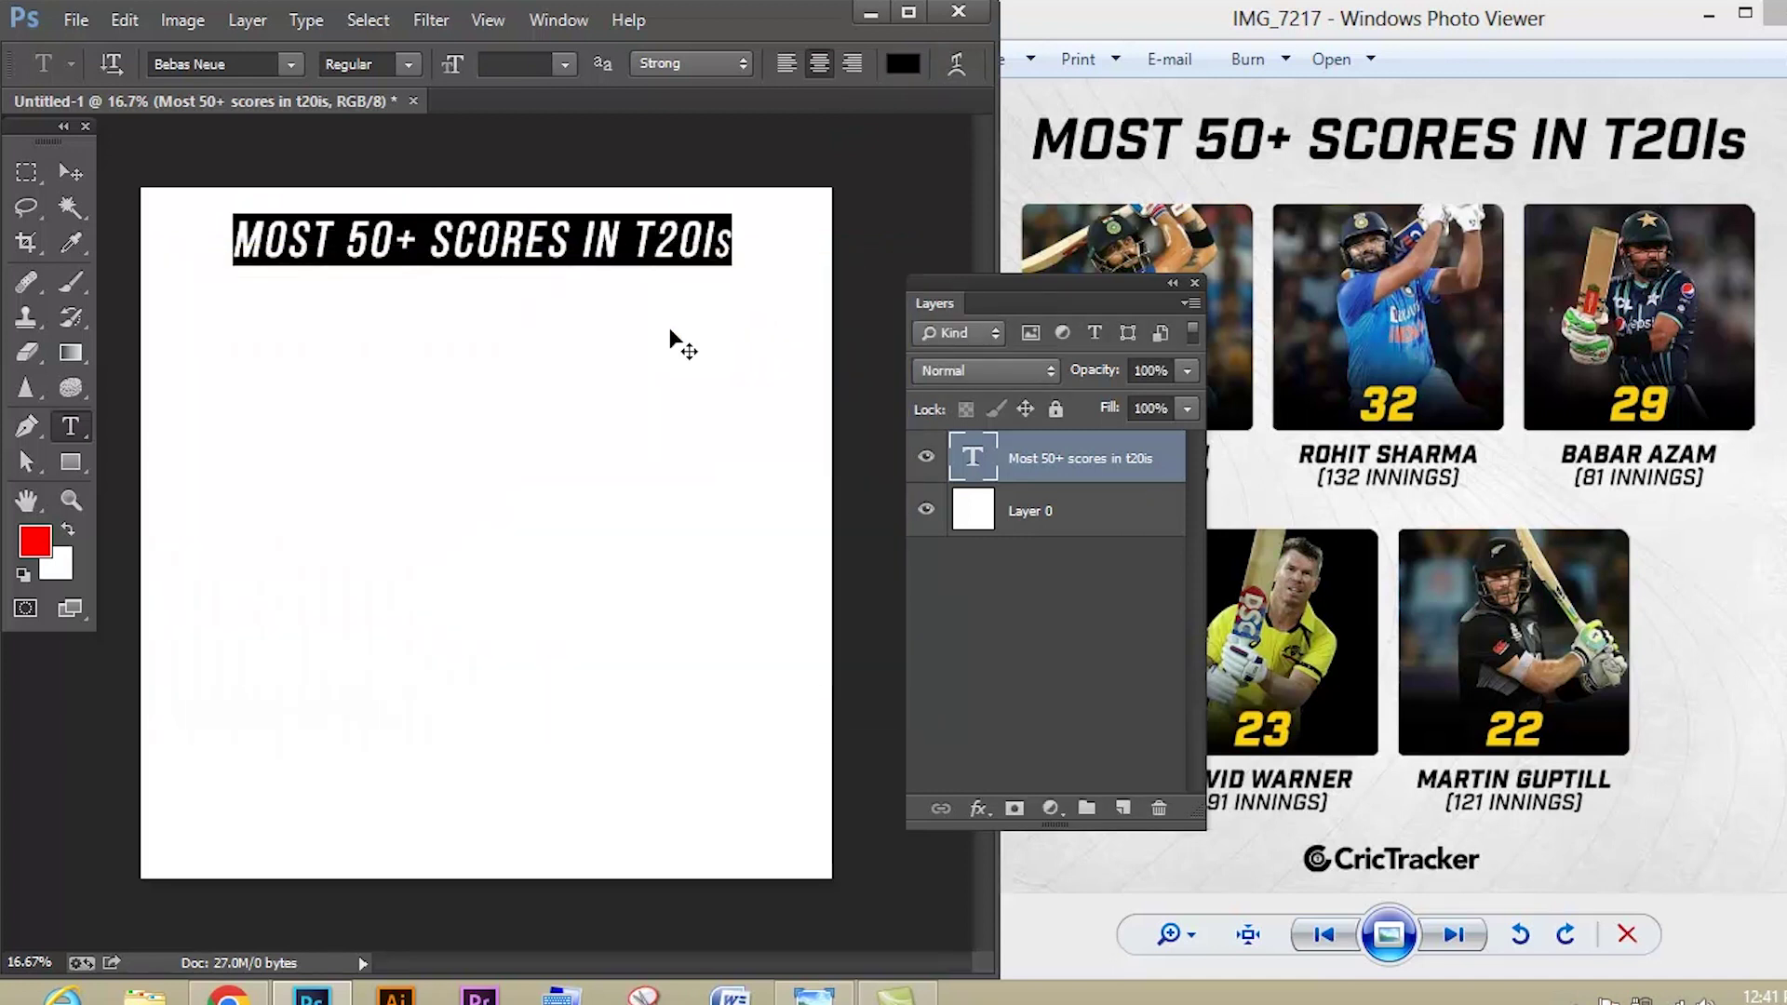
left_click(73, 178)
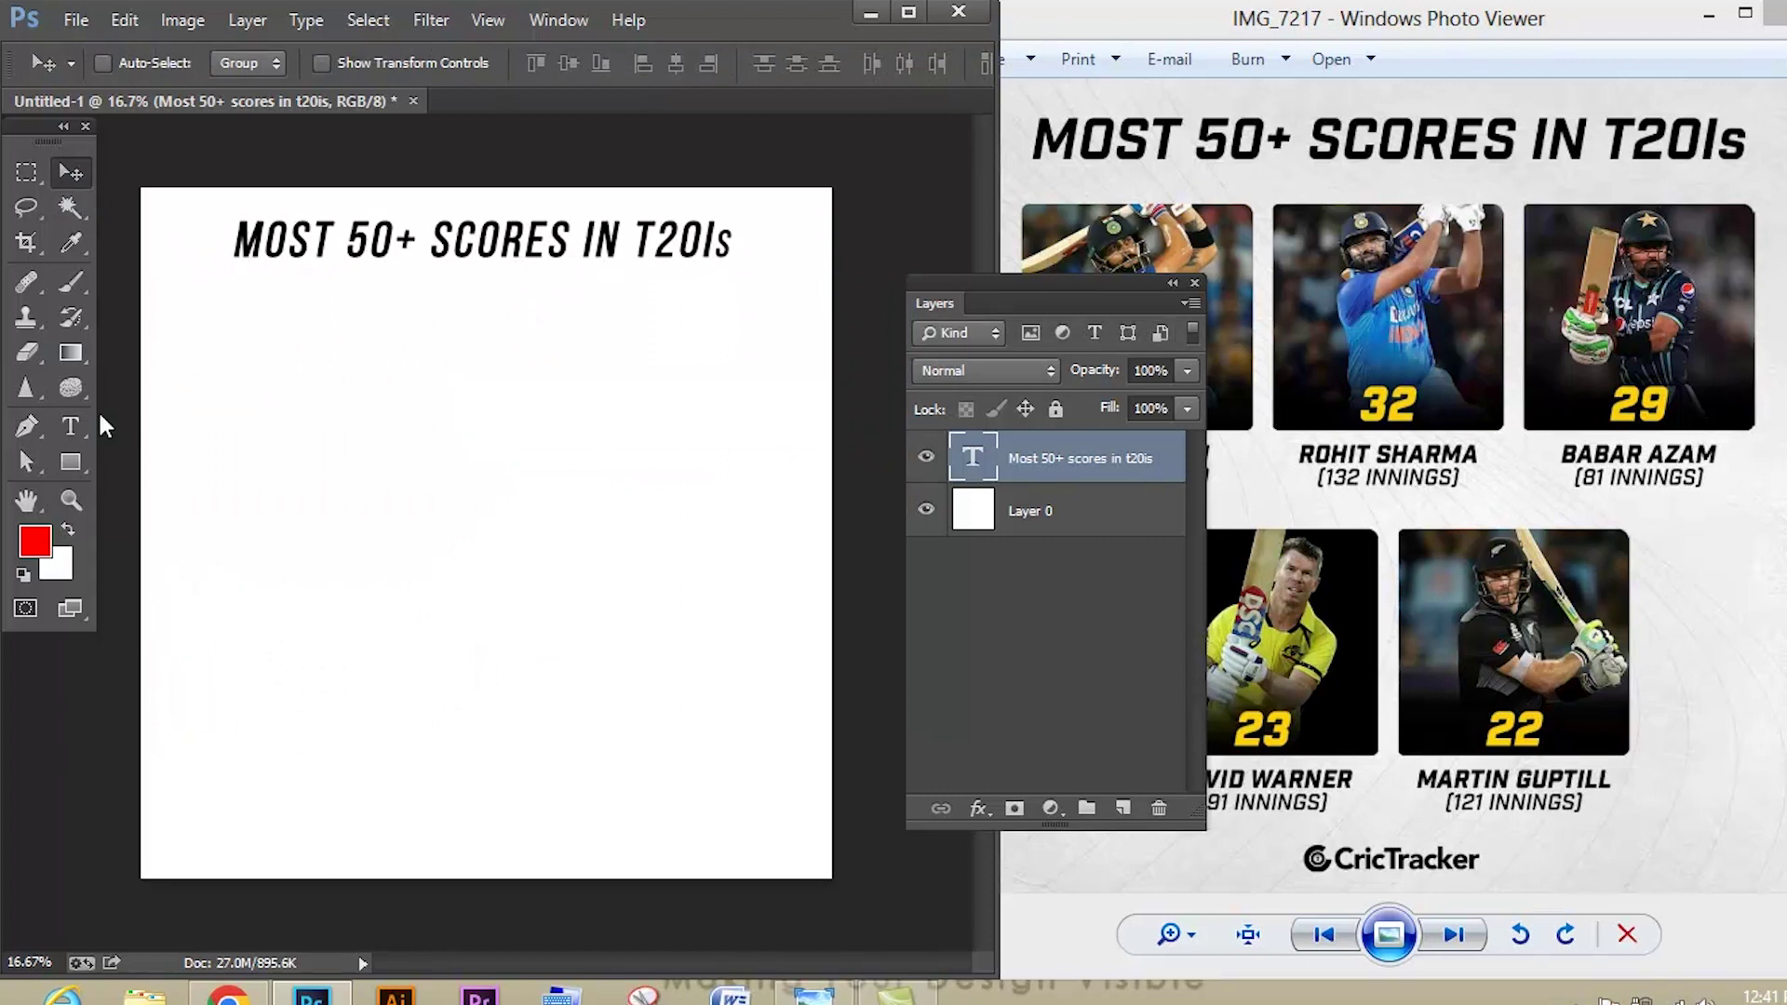
- Draw a red 768×768 px square and move it to the upper left below the title
left_click(80, 465)
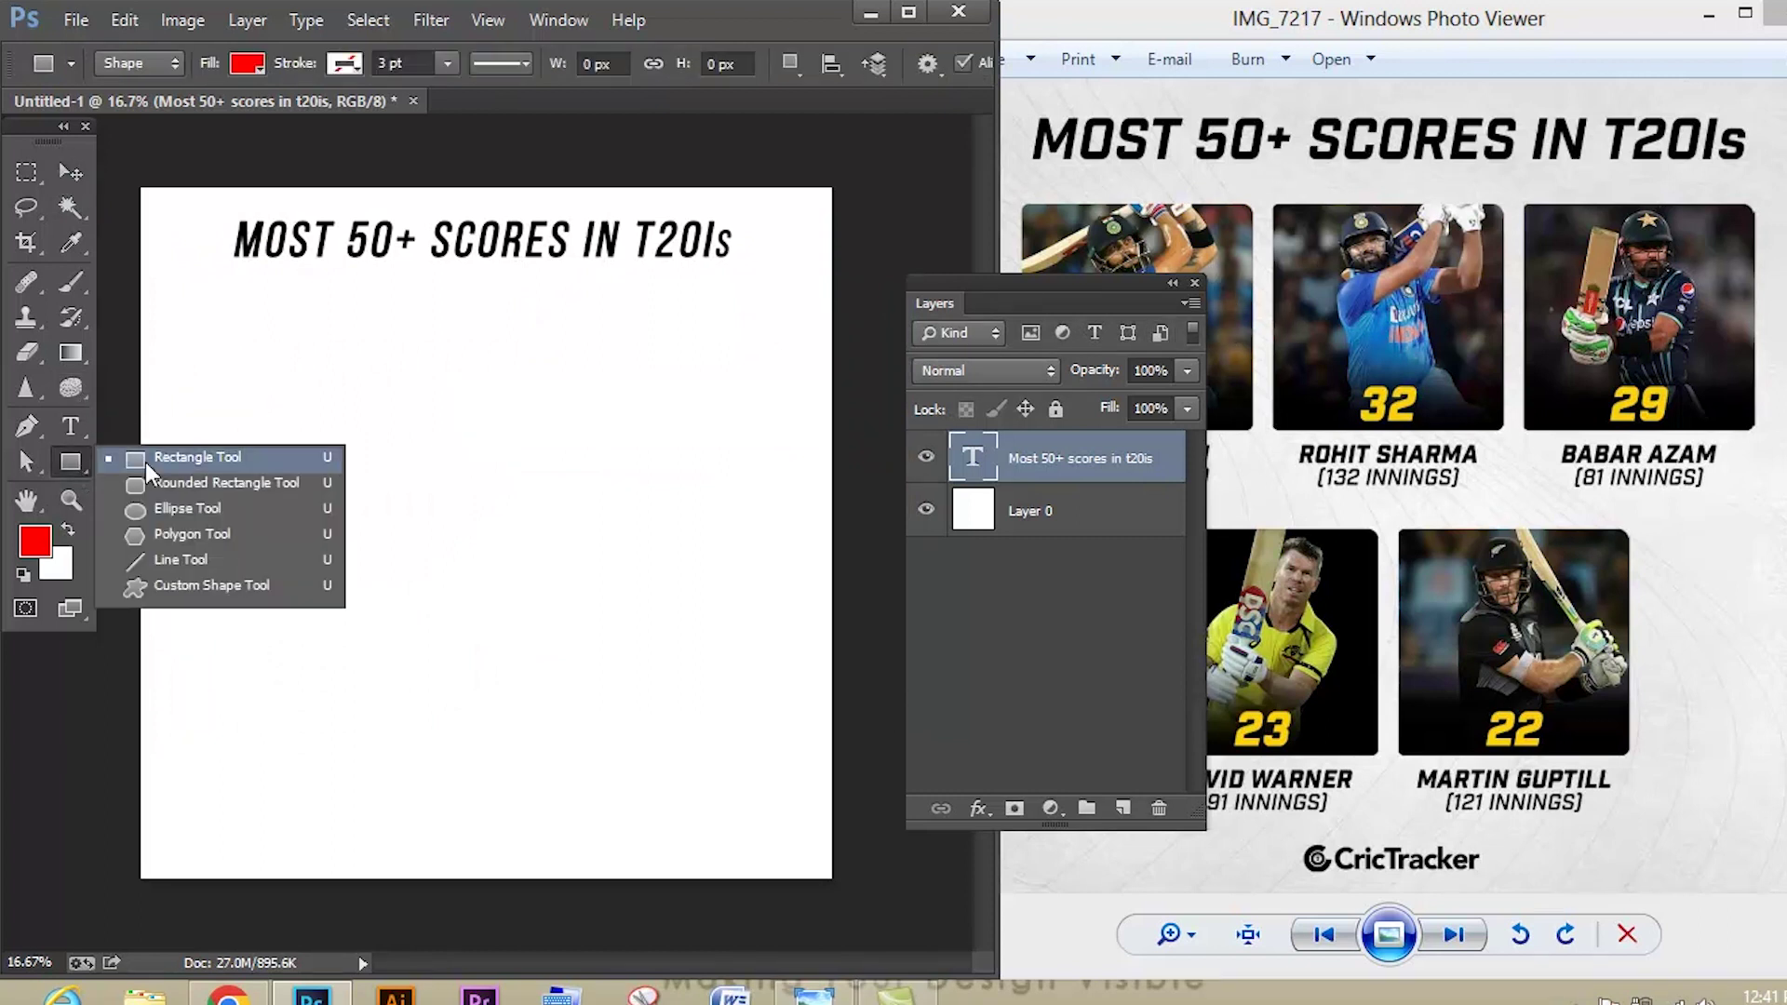
left_click(147, 460)
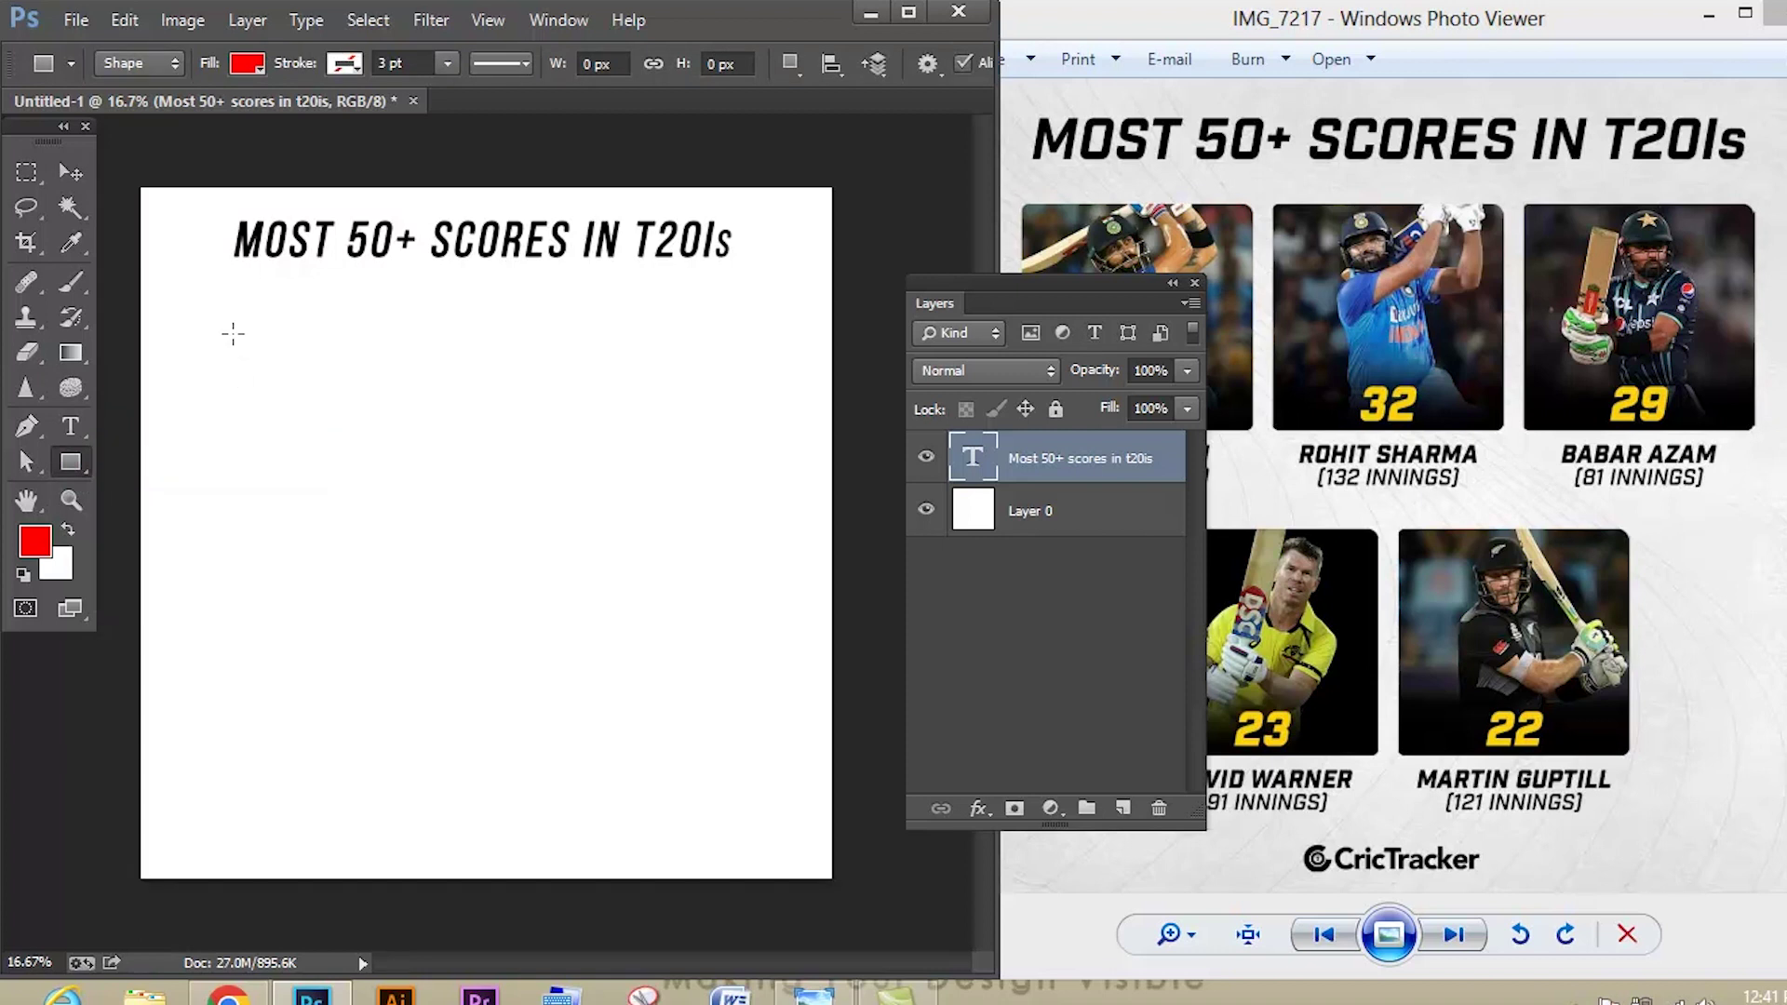
left_click_drag(253, 340, 490, 512)
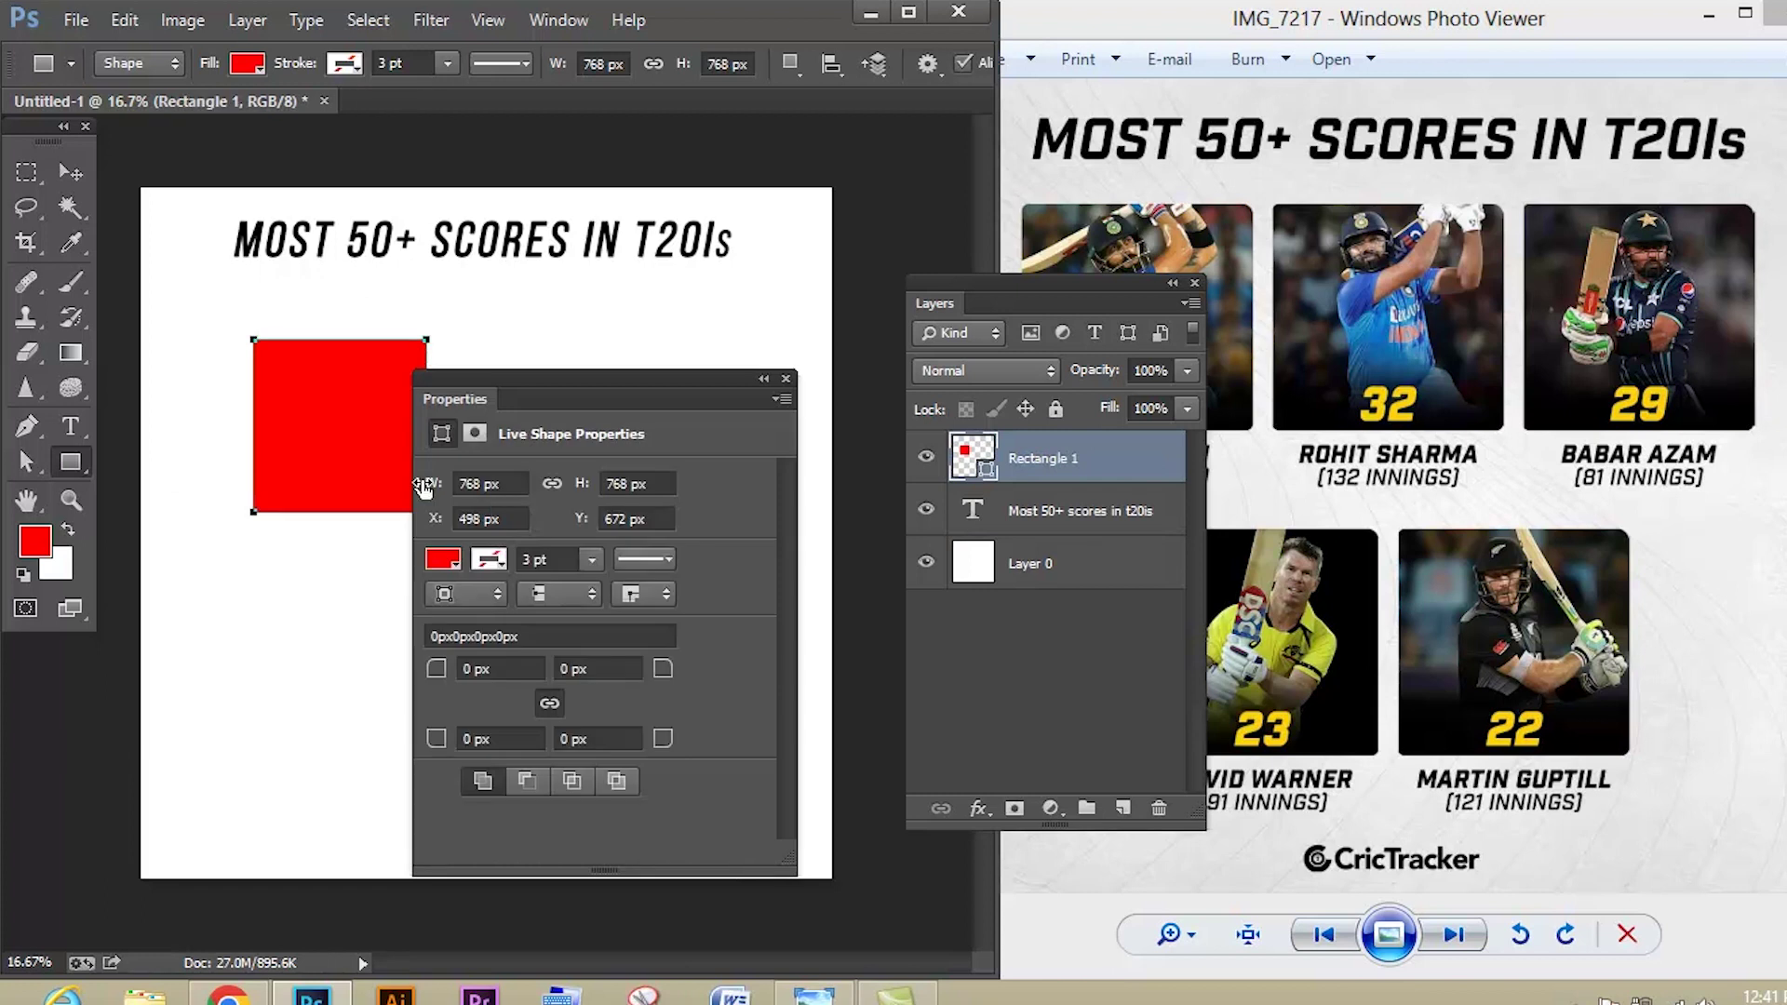
left_click(785, 380)
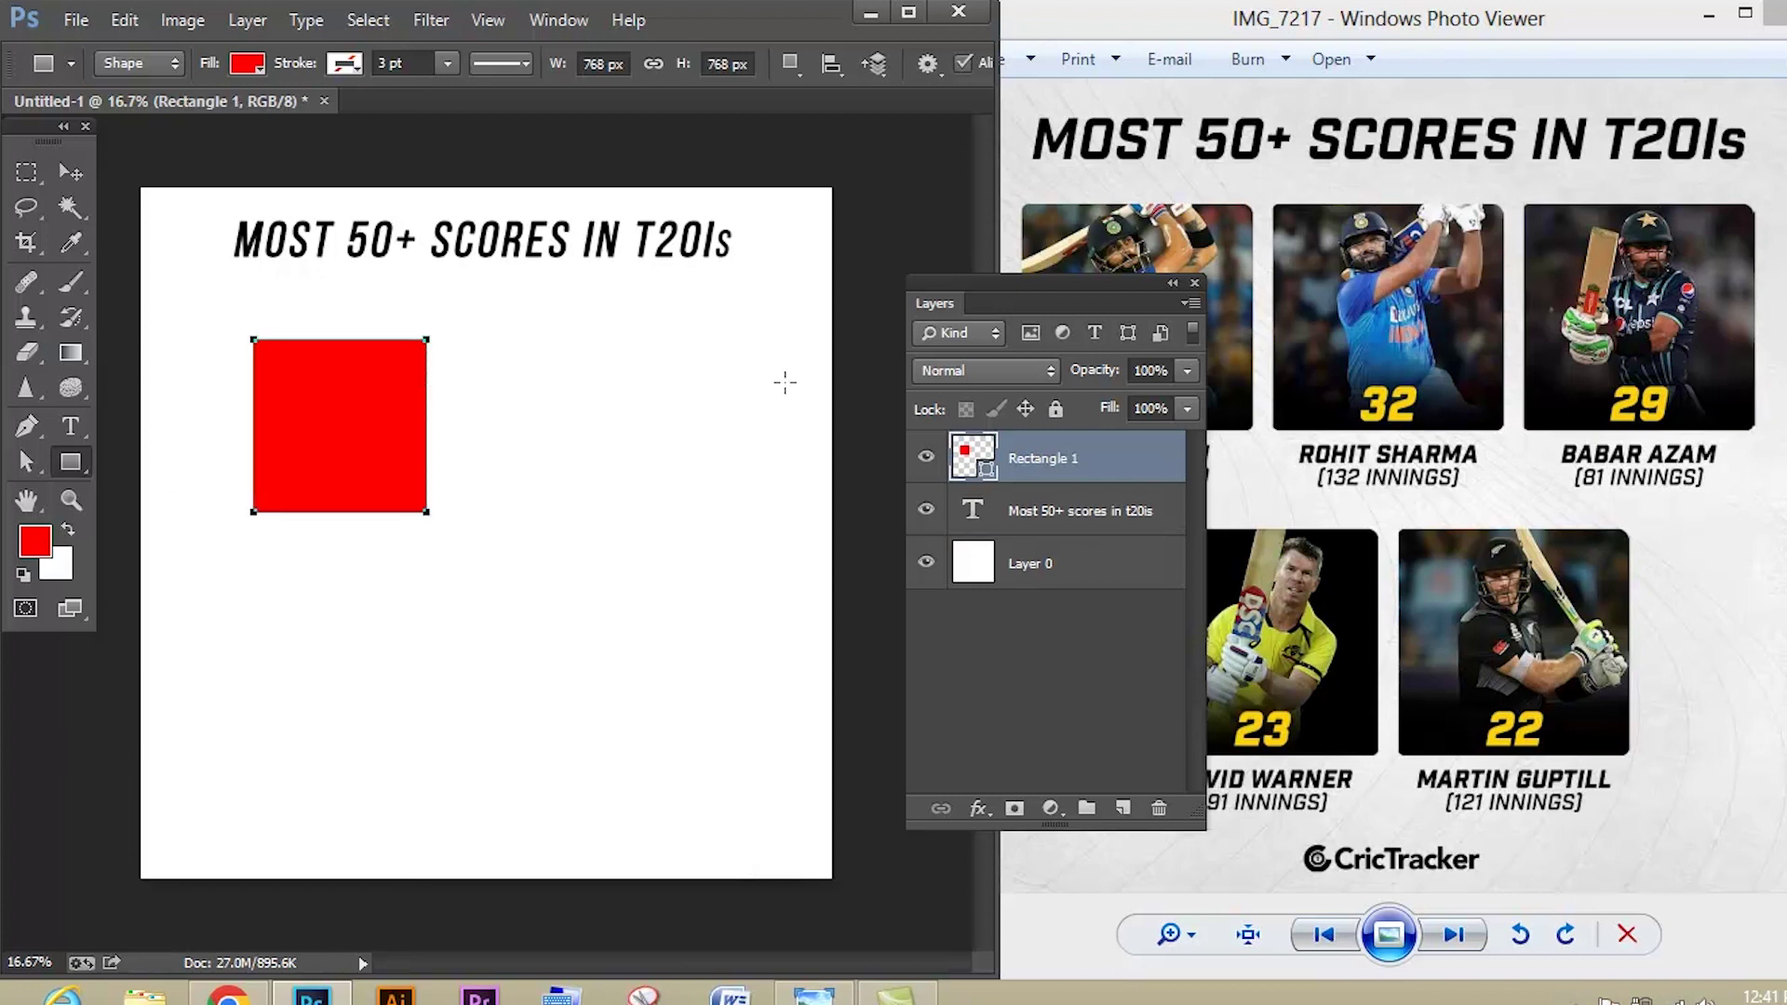
left_click(75, 173)
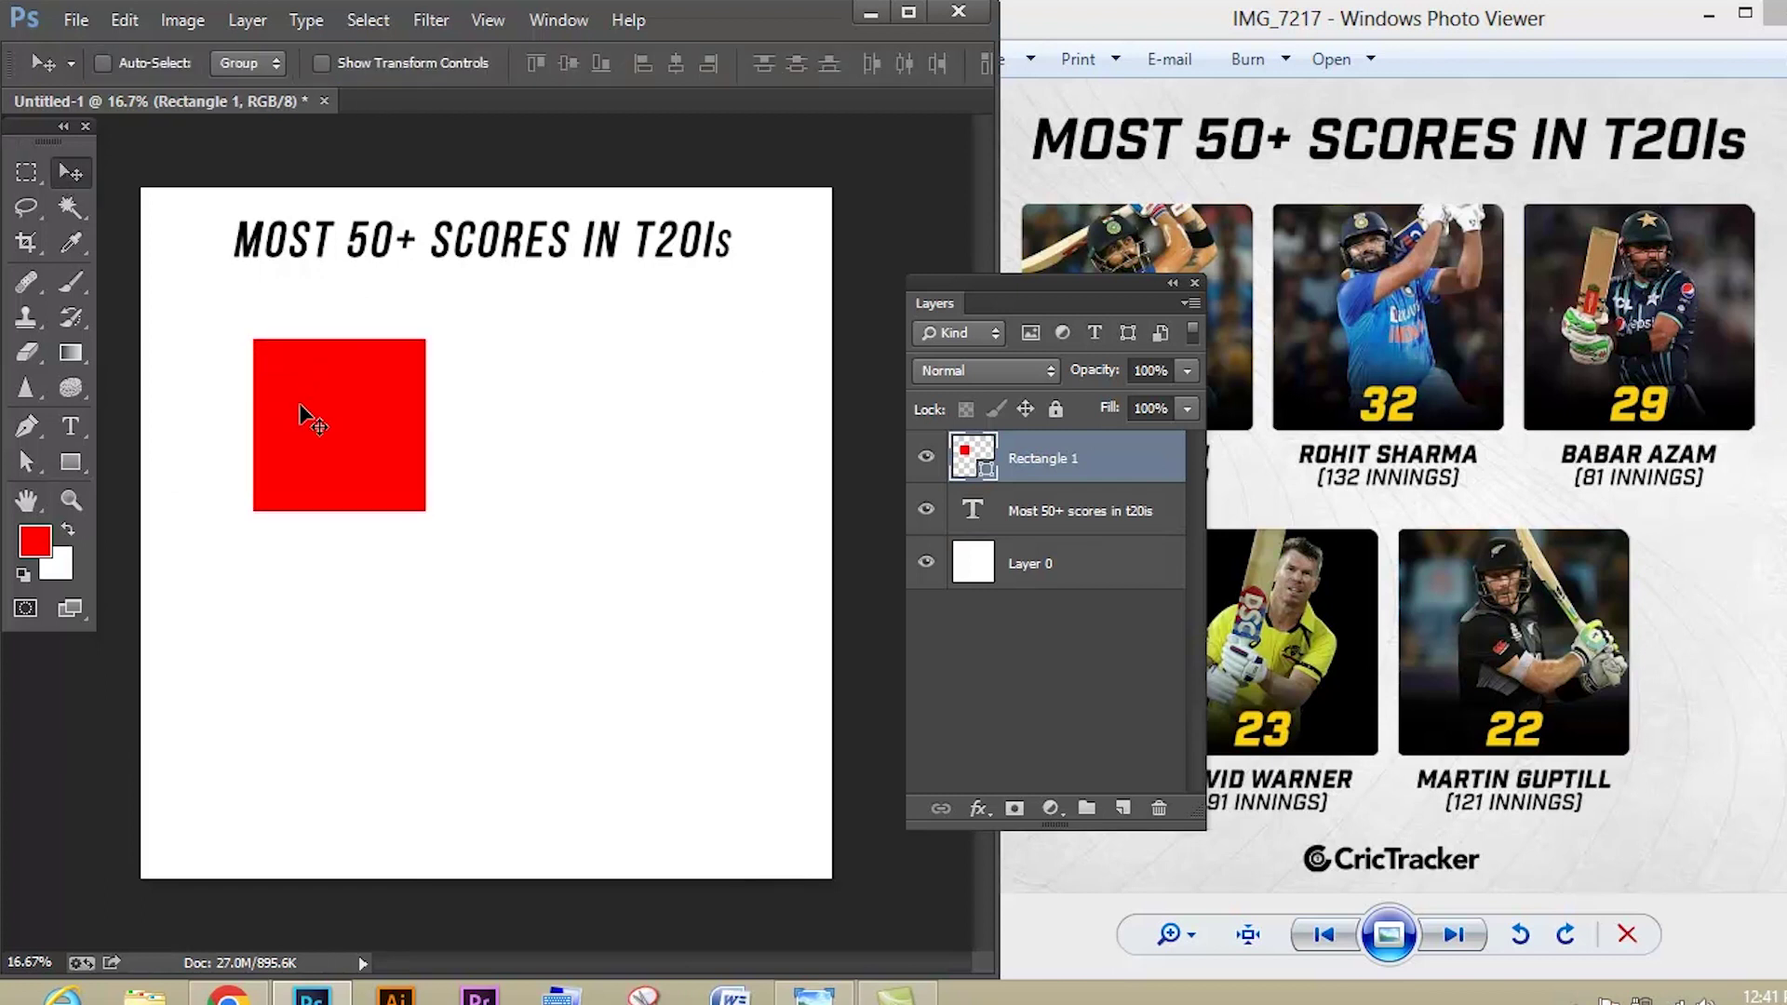
left_click_drag(297, 407, 229, 362)
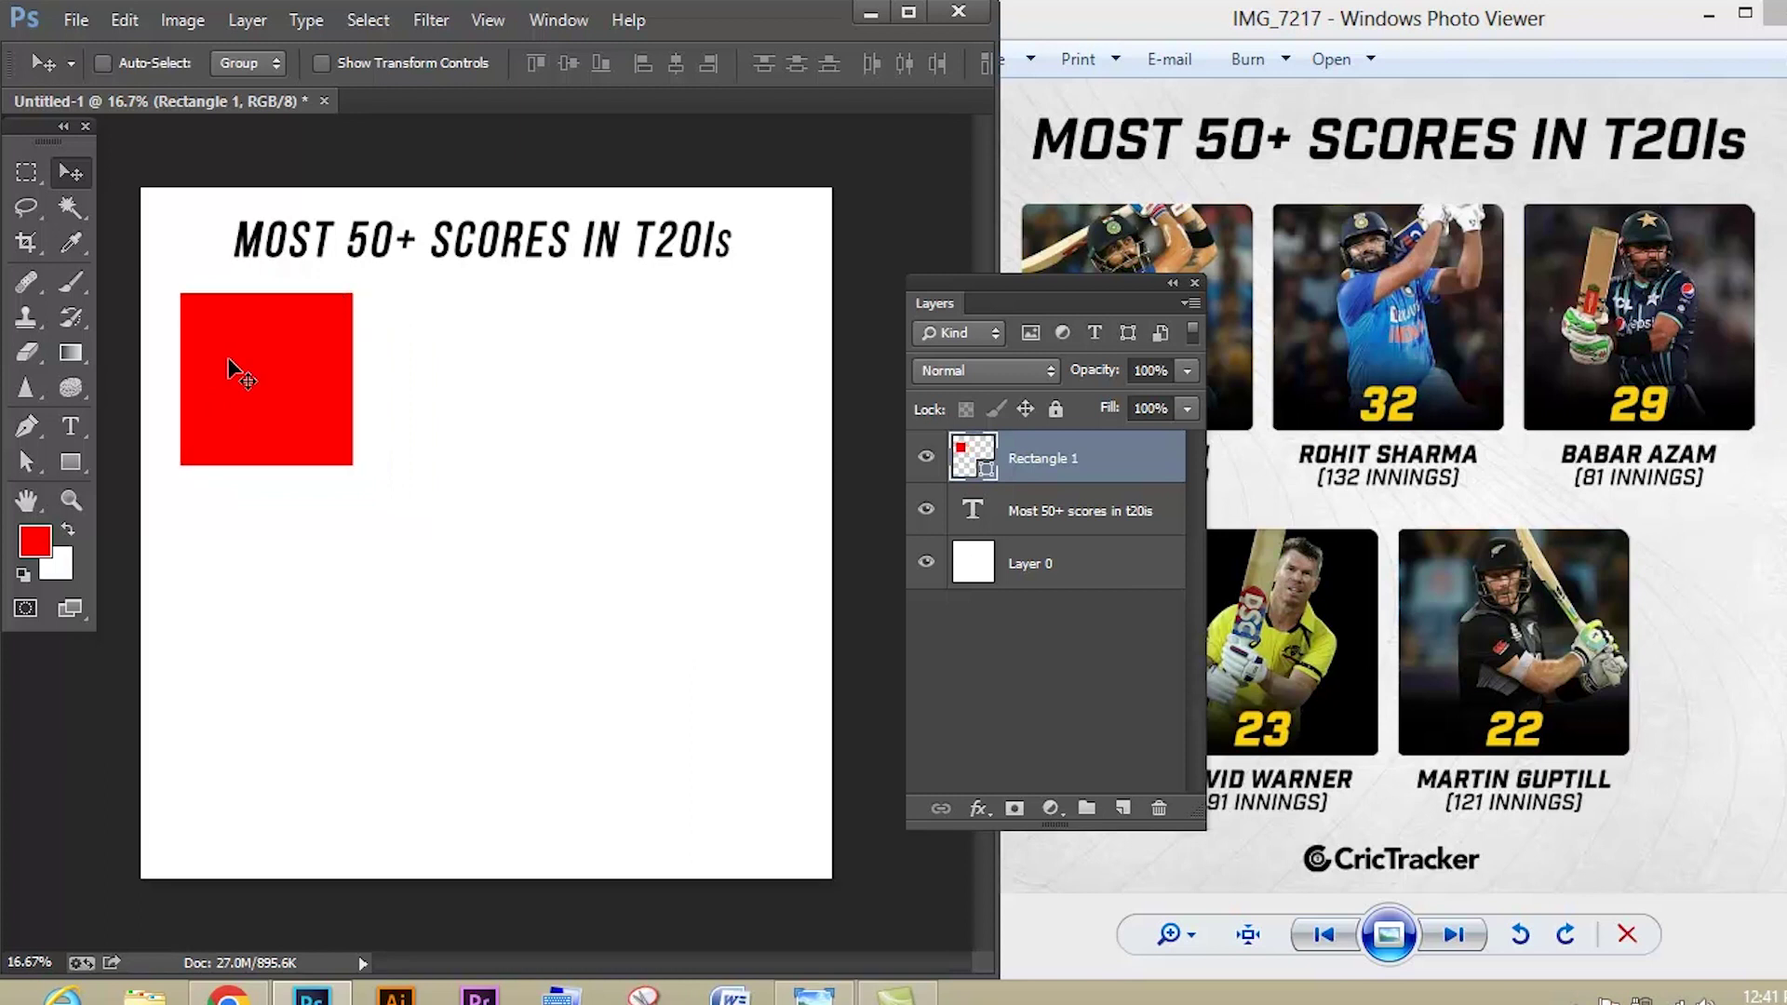
- Place the CRISTIANO_550x650 photo from the Desktop and drag it over the red square
left_click(76, 19)
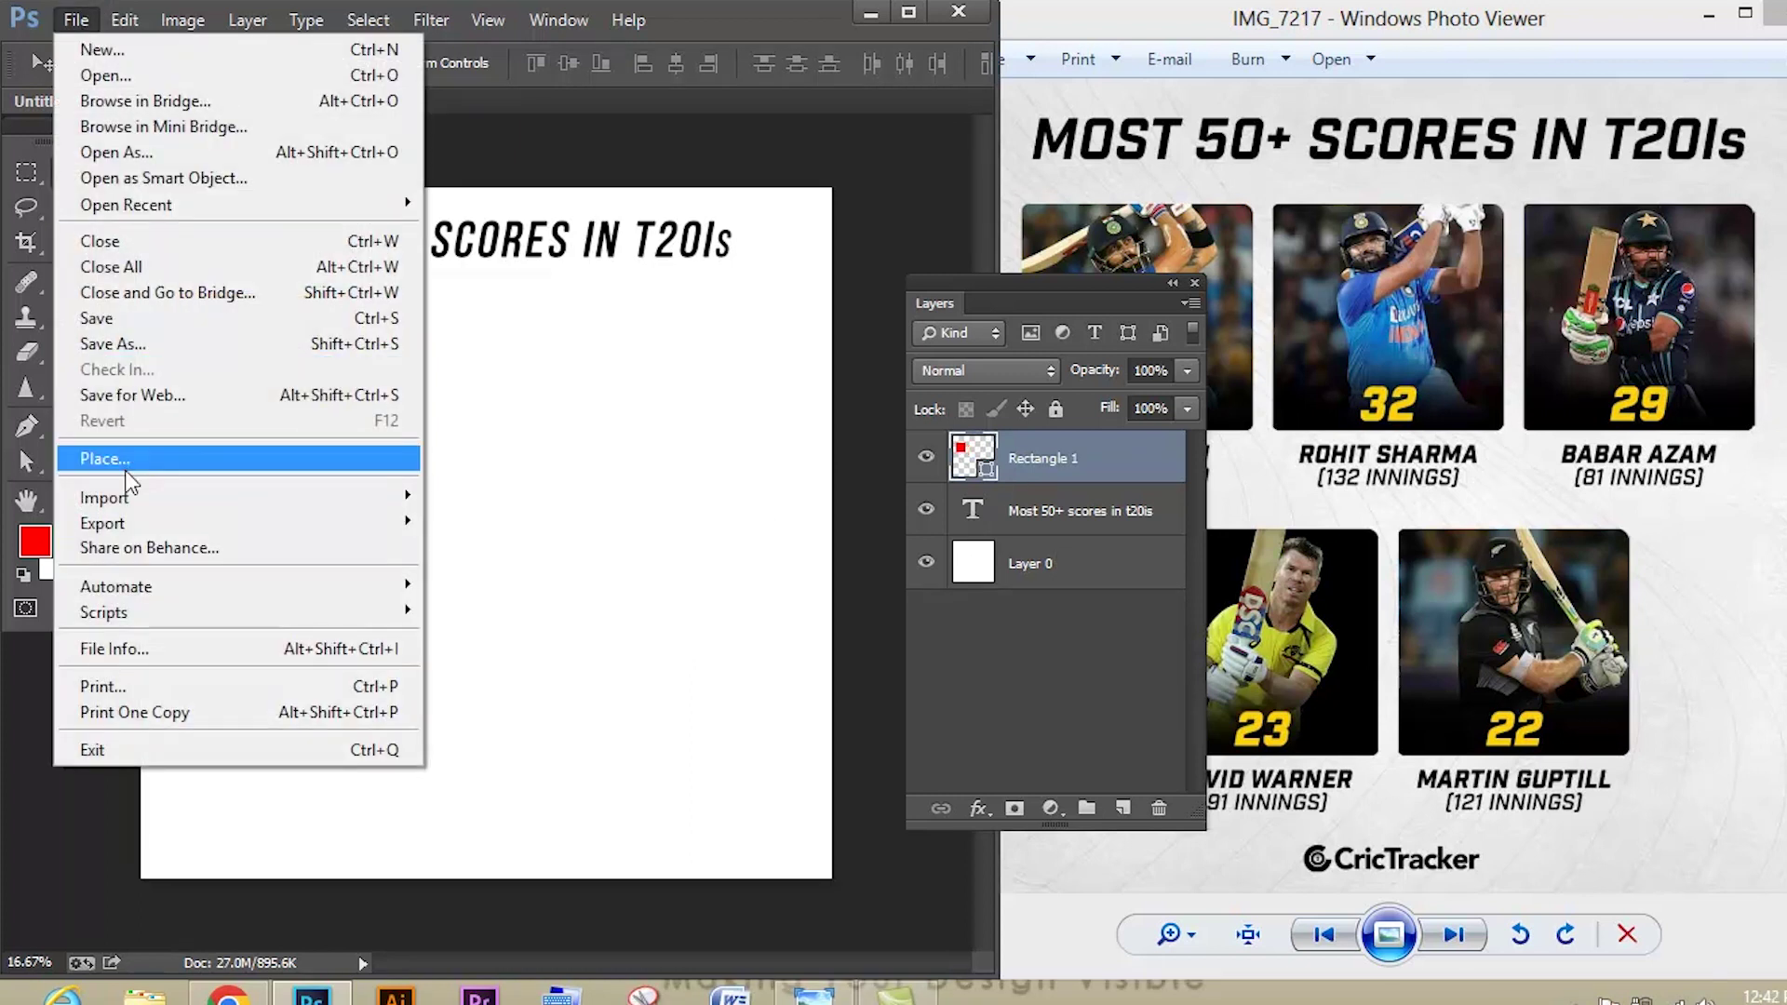
left_click(127, 470)
left_click(1163, 795)
scroll(1164, 795, "down", 5)
left_click(1168, 806)
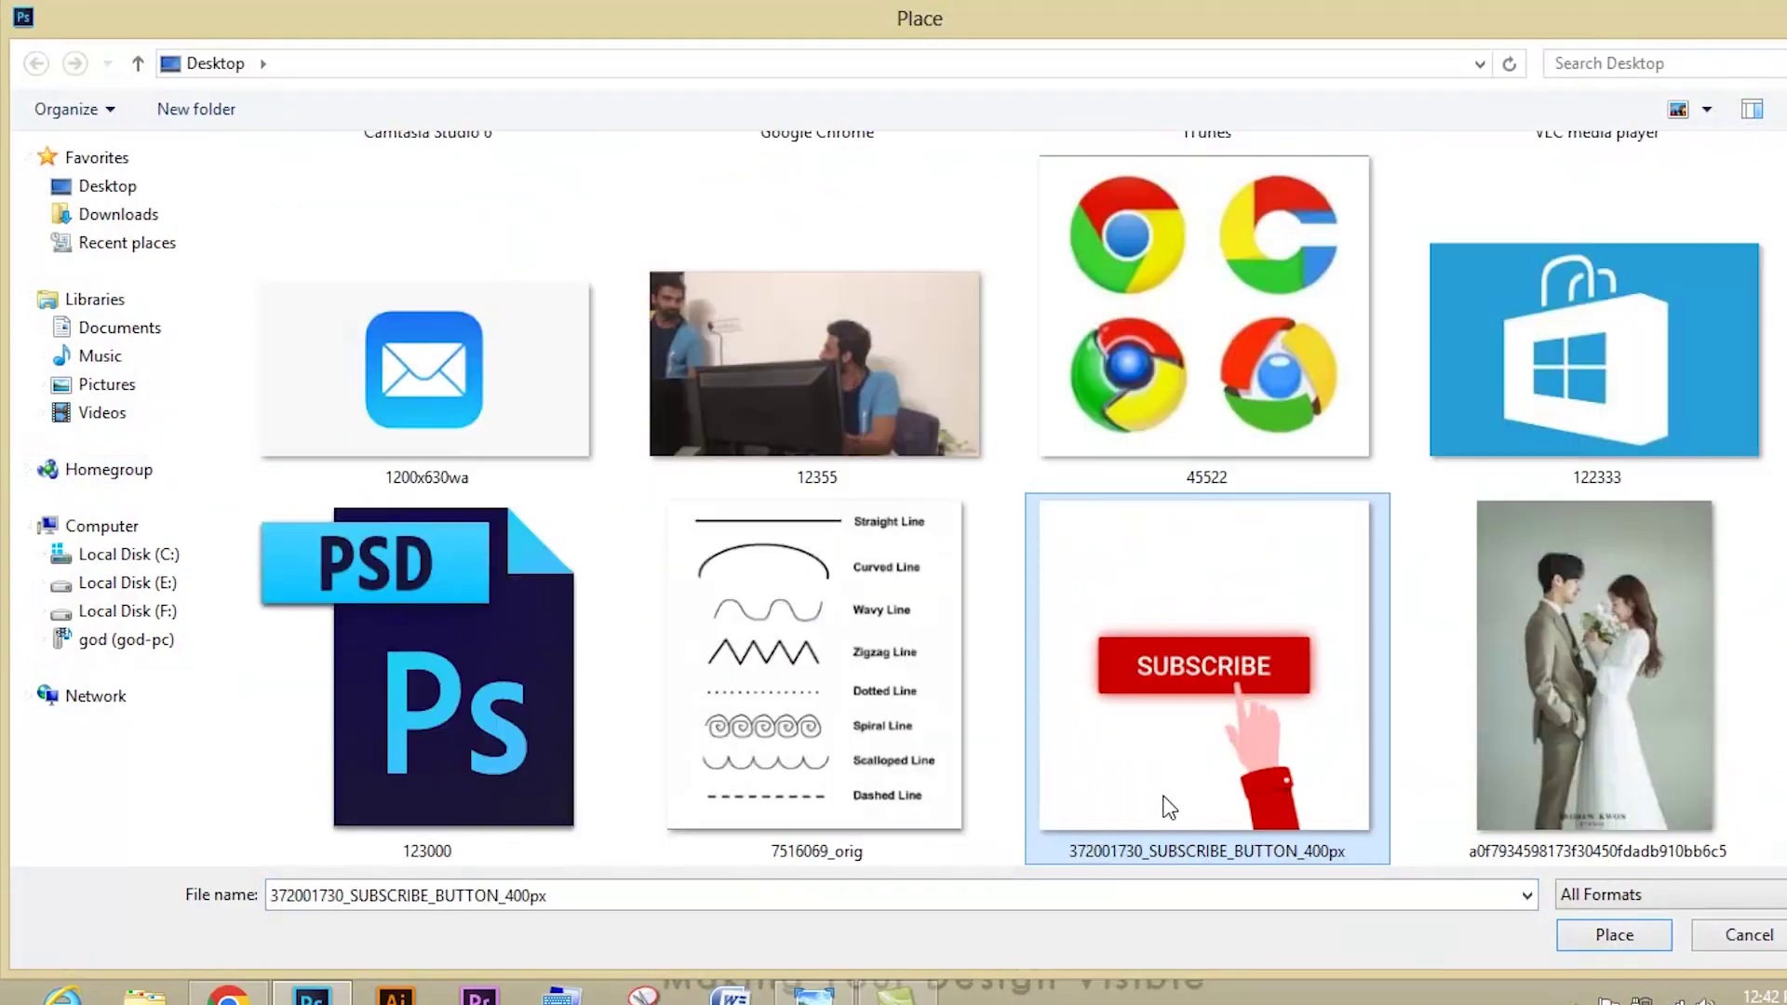
scroll(1169, 806, "down", 3)
left_click(1167, 802)
scroll(1167, 802, "down", 5)
left_click(1167, 802)
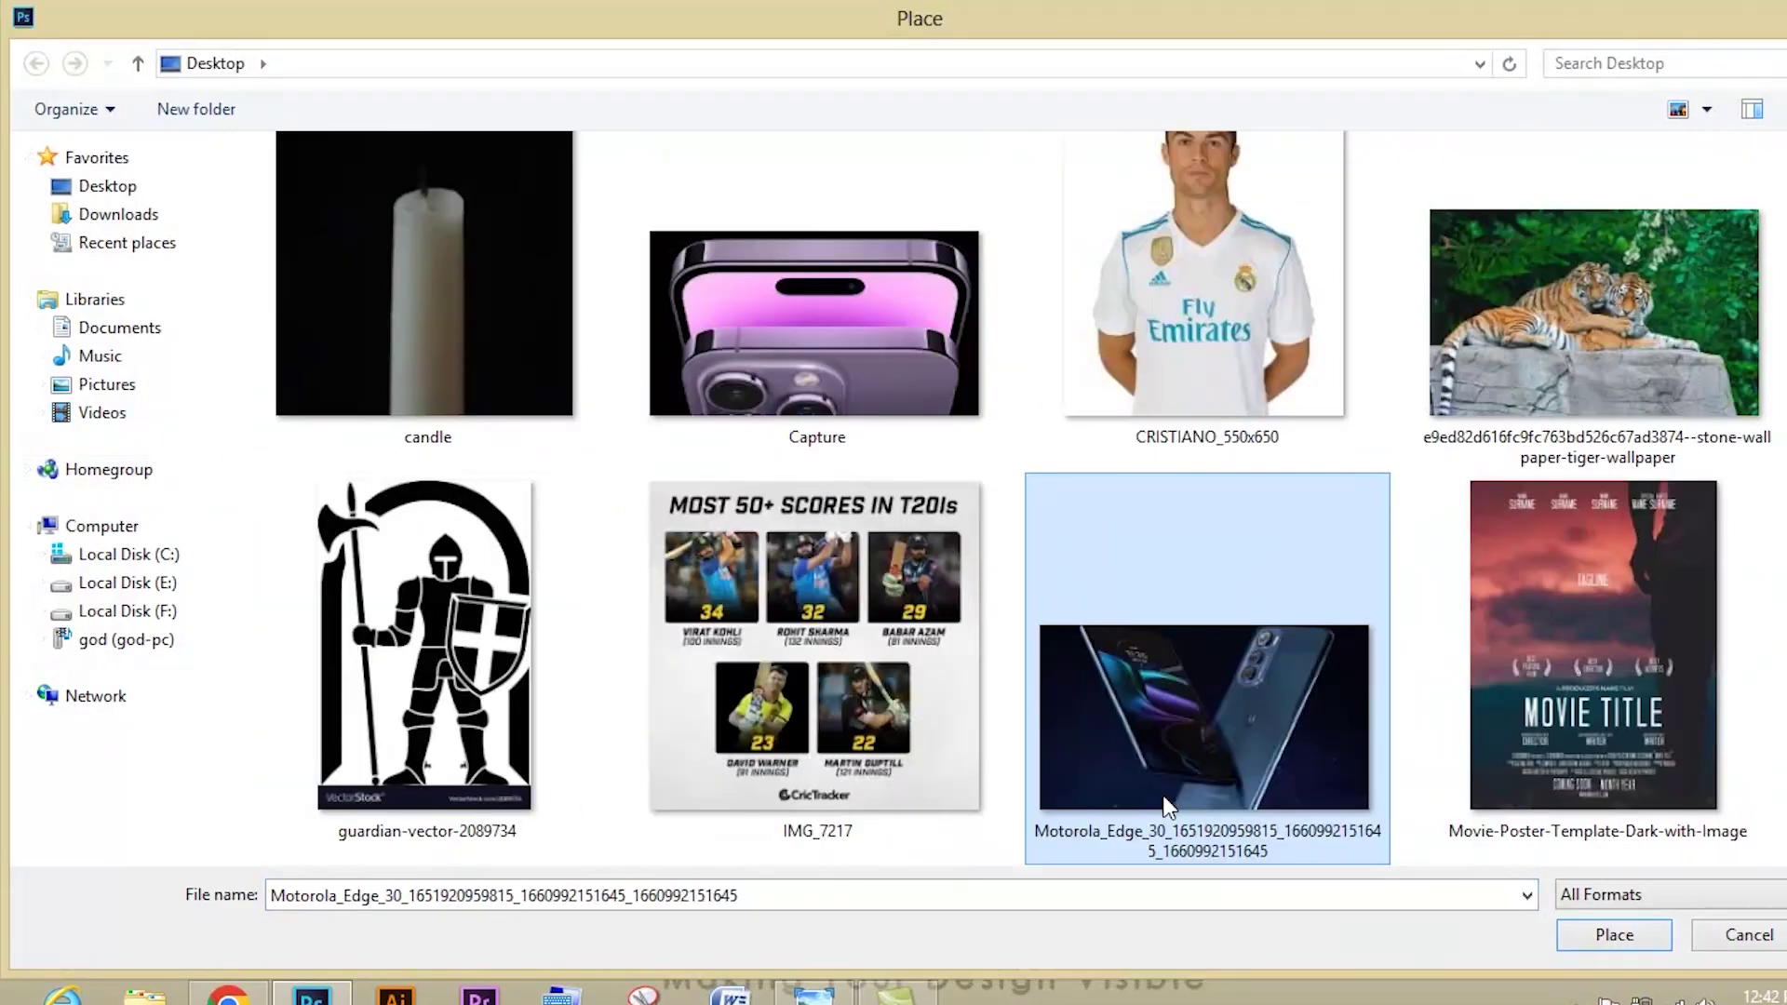
left_click(1182, 368)
left_click(1593, 935)
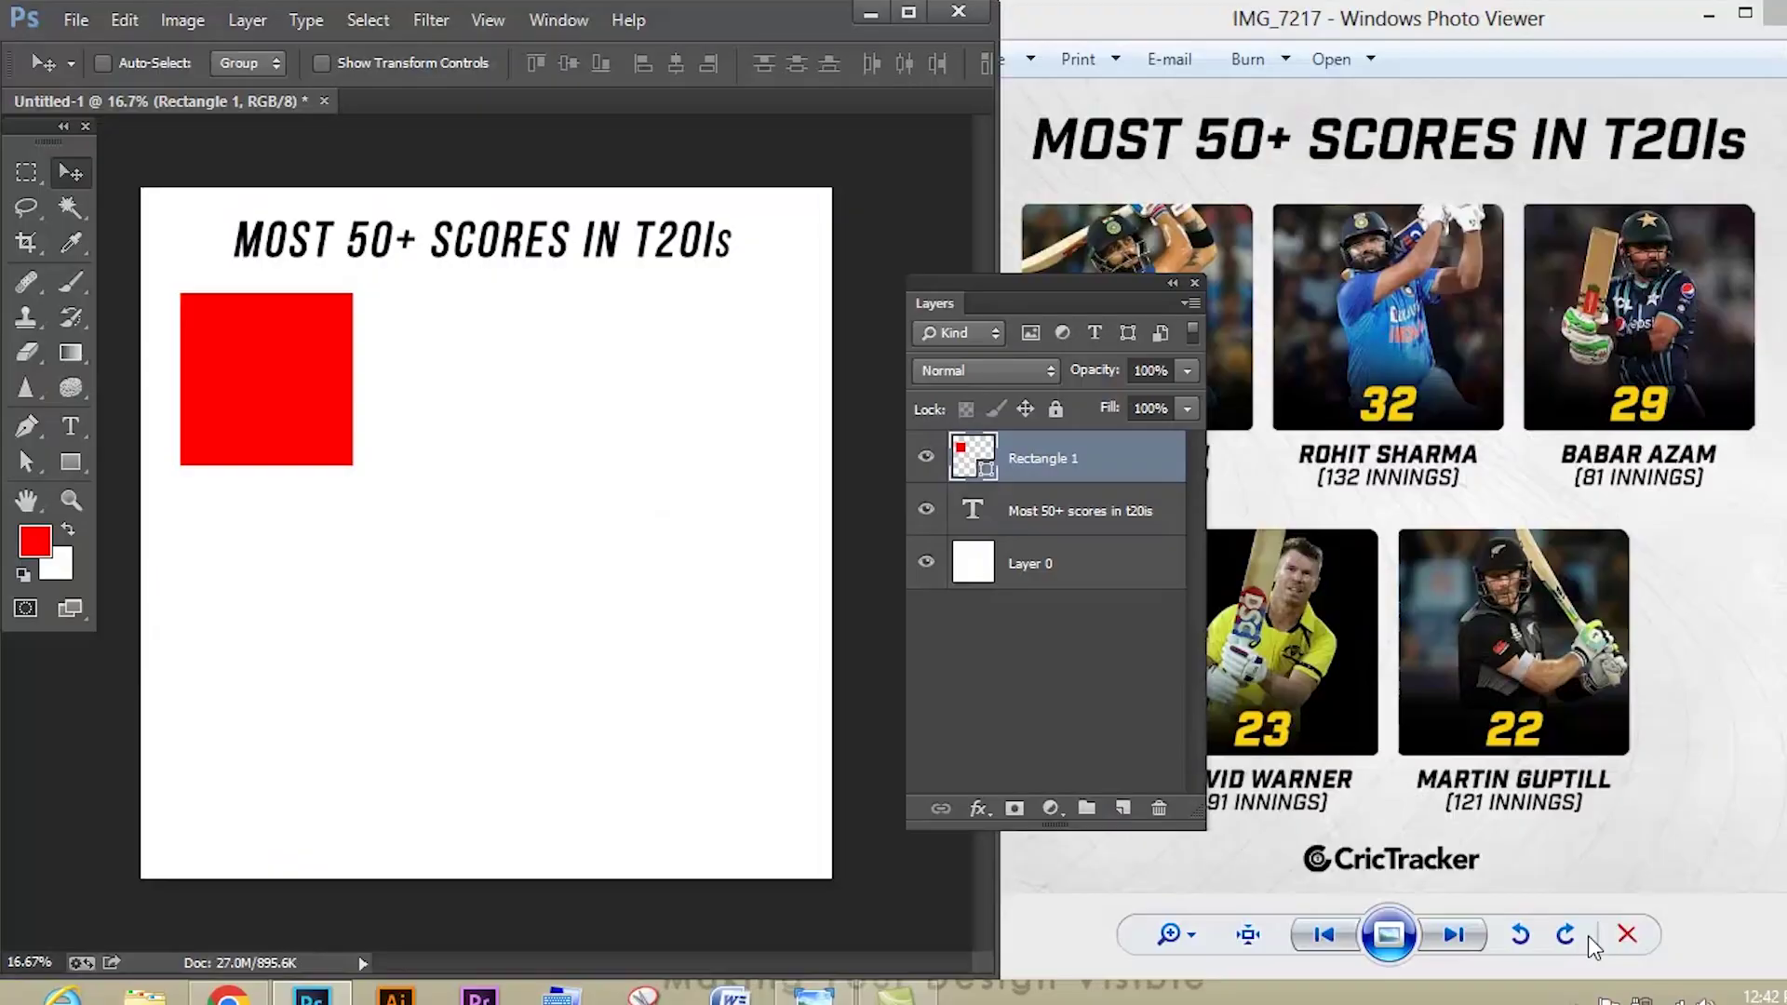
left_click_drag(488, 500, 311, 387)
- Clip the photo into Rectangle 1 and scale it to about 108% to fill the square
key("Return")
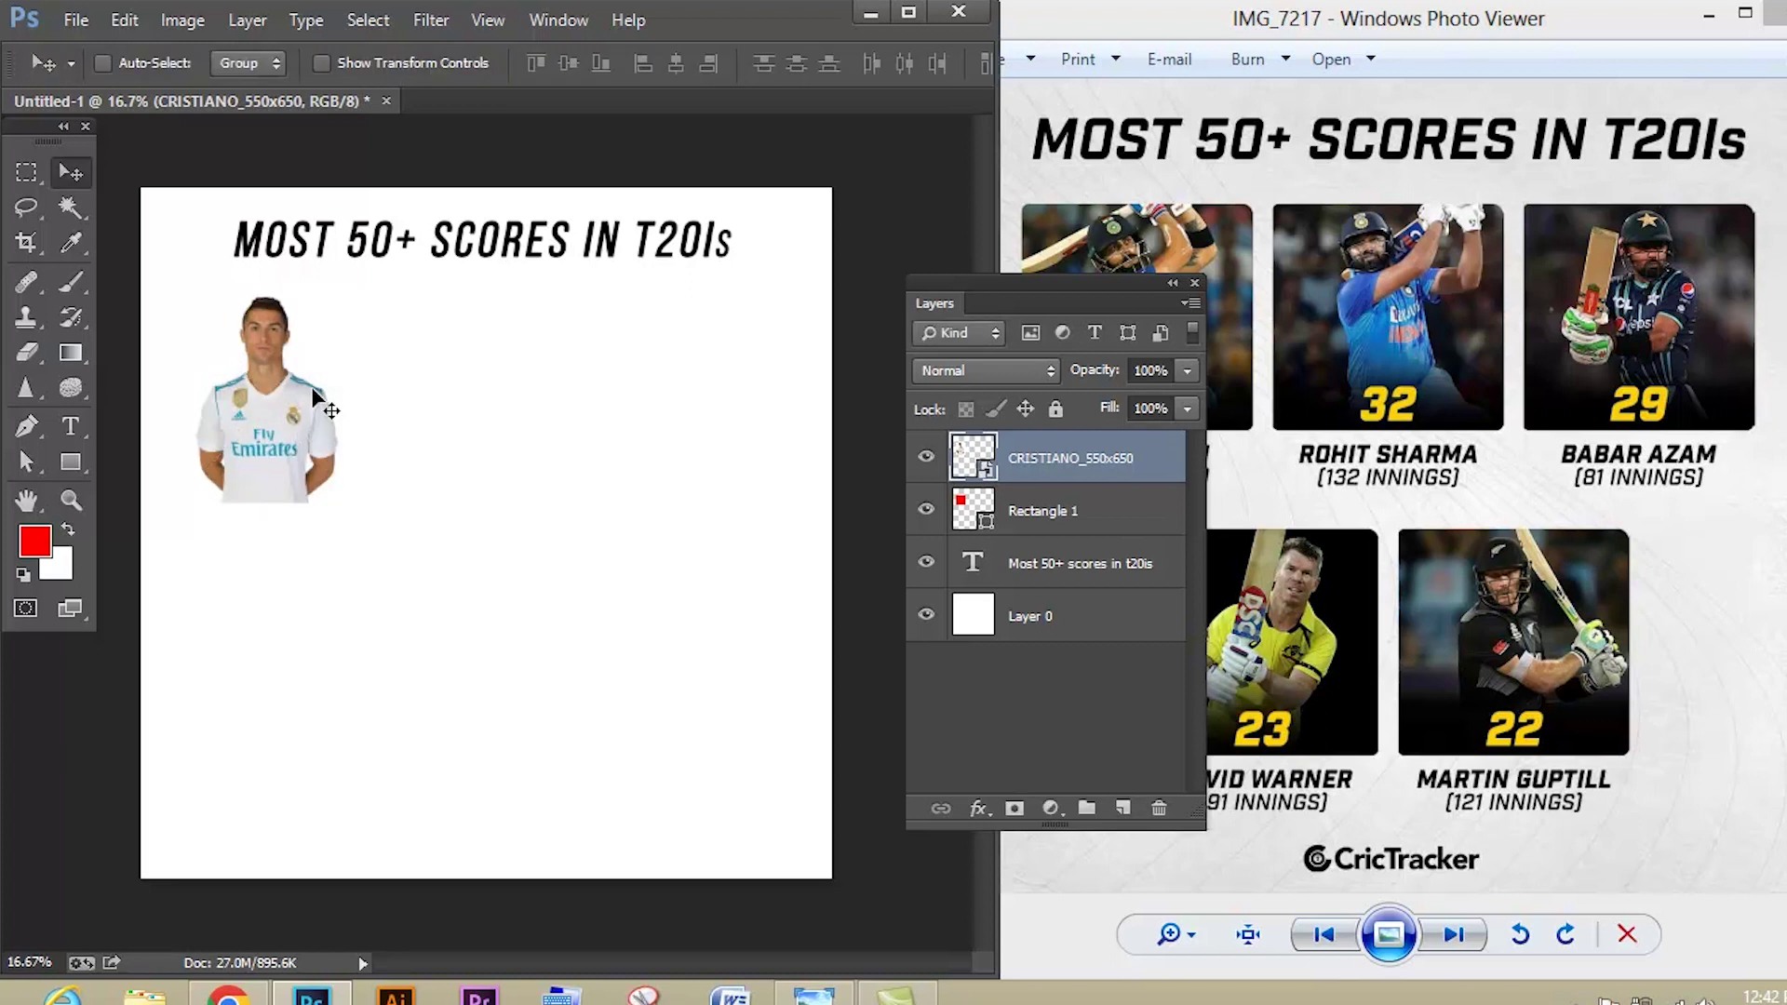
right_click(1021, 482)
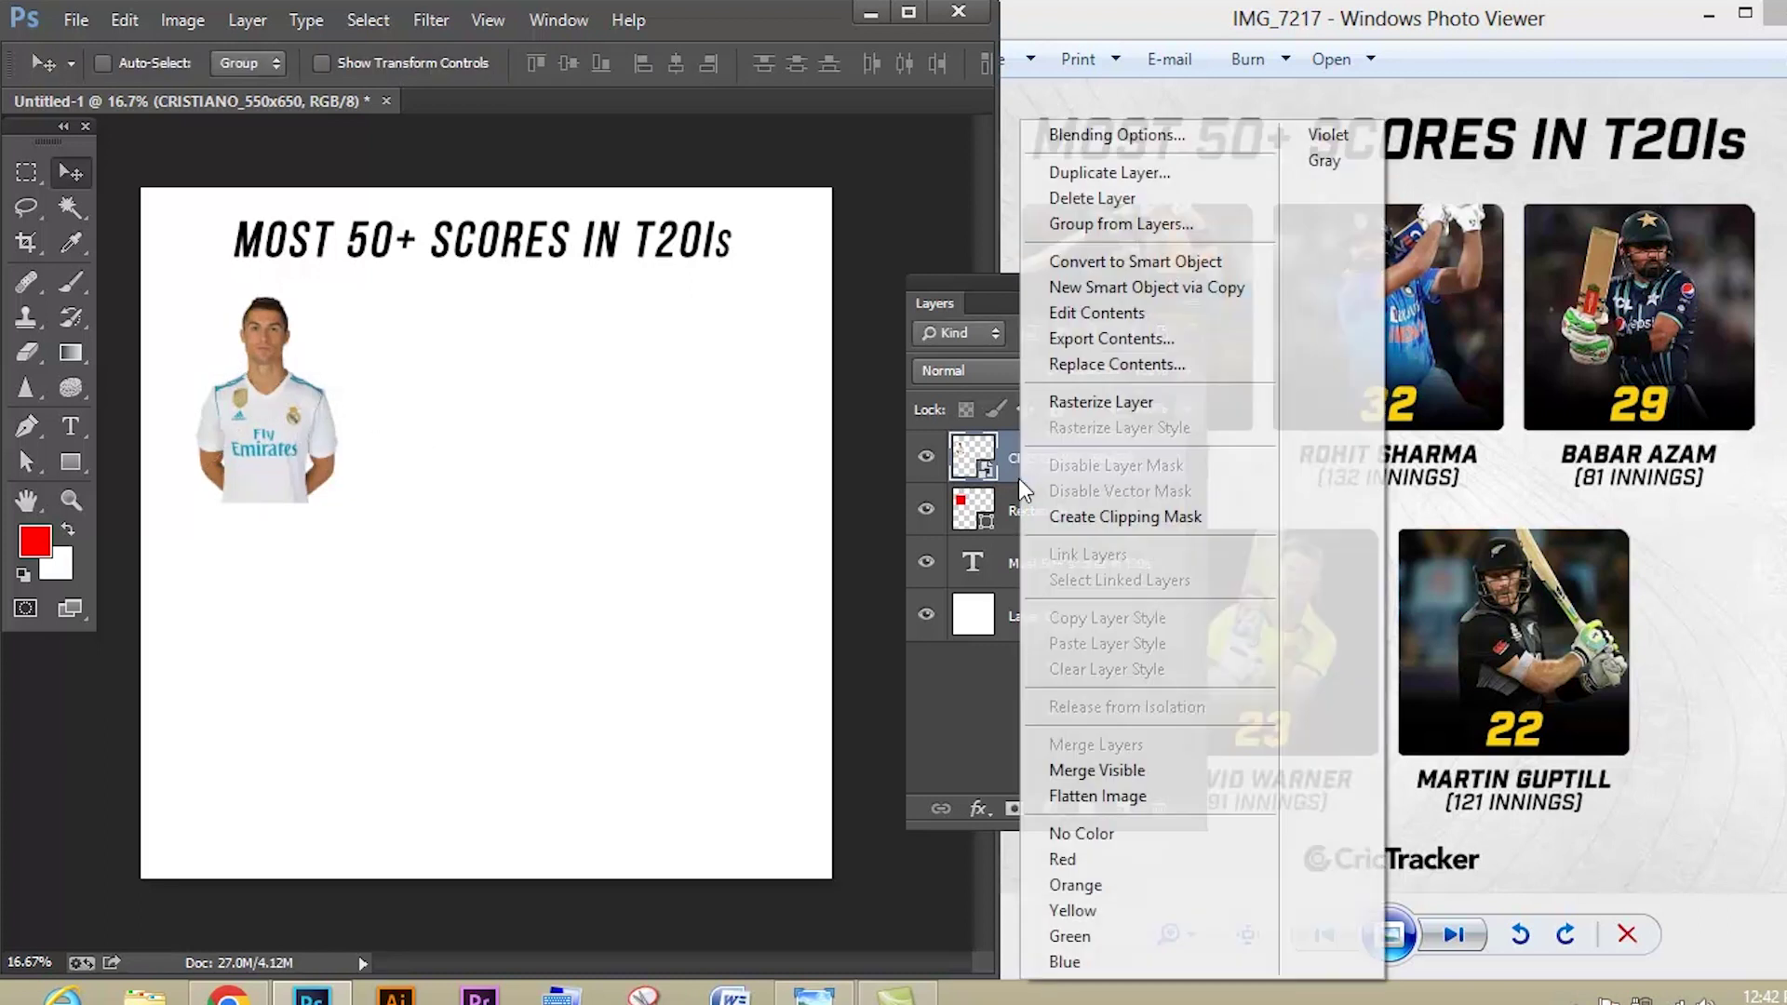
left_click(1074, 518)
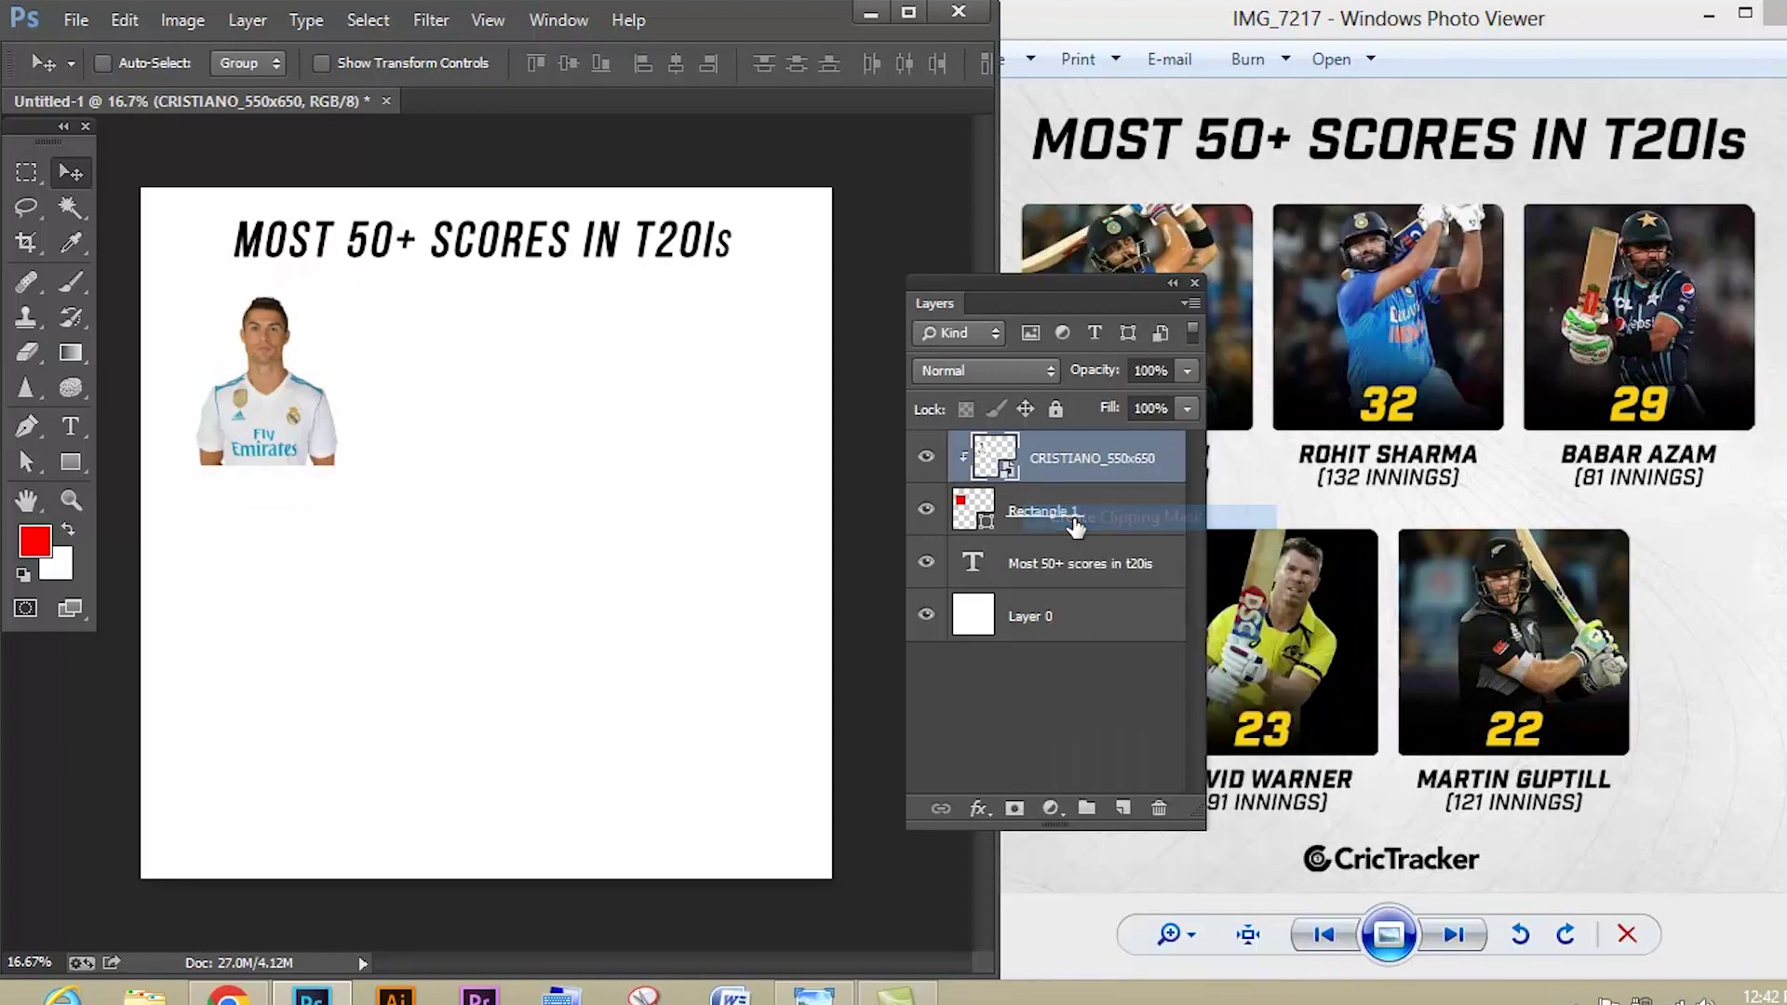
key("ctrl+t")
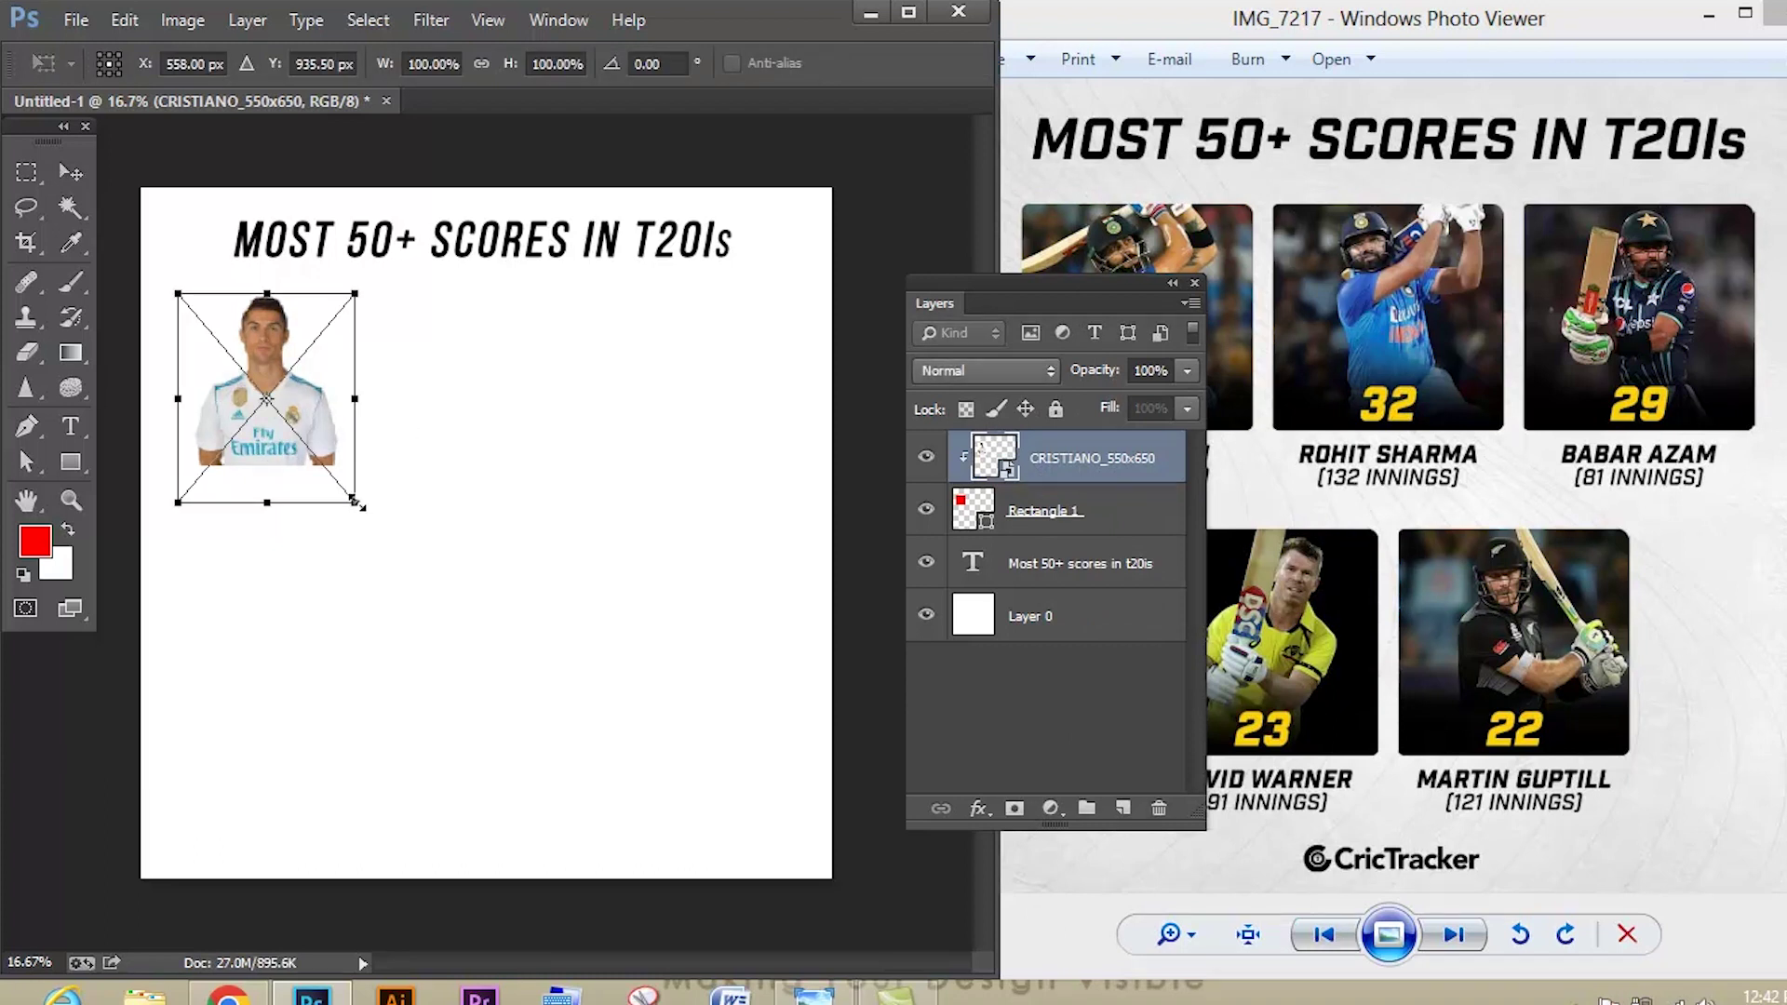
mouse_move(356, 504)
left_mouse_down()
mouse_move(338, 491)
mouse_move(365, 515)
left_mouse_up()
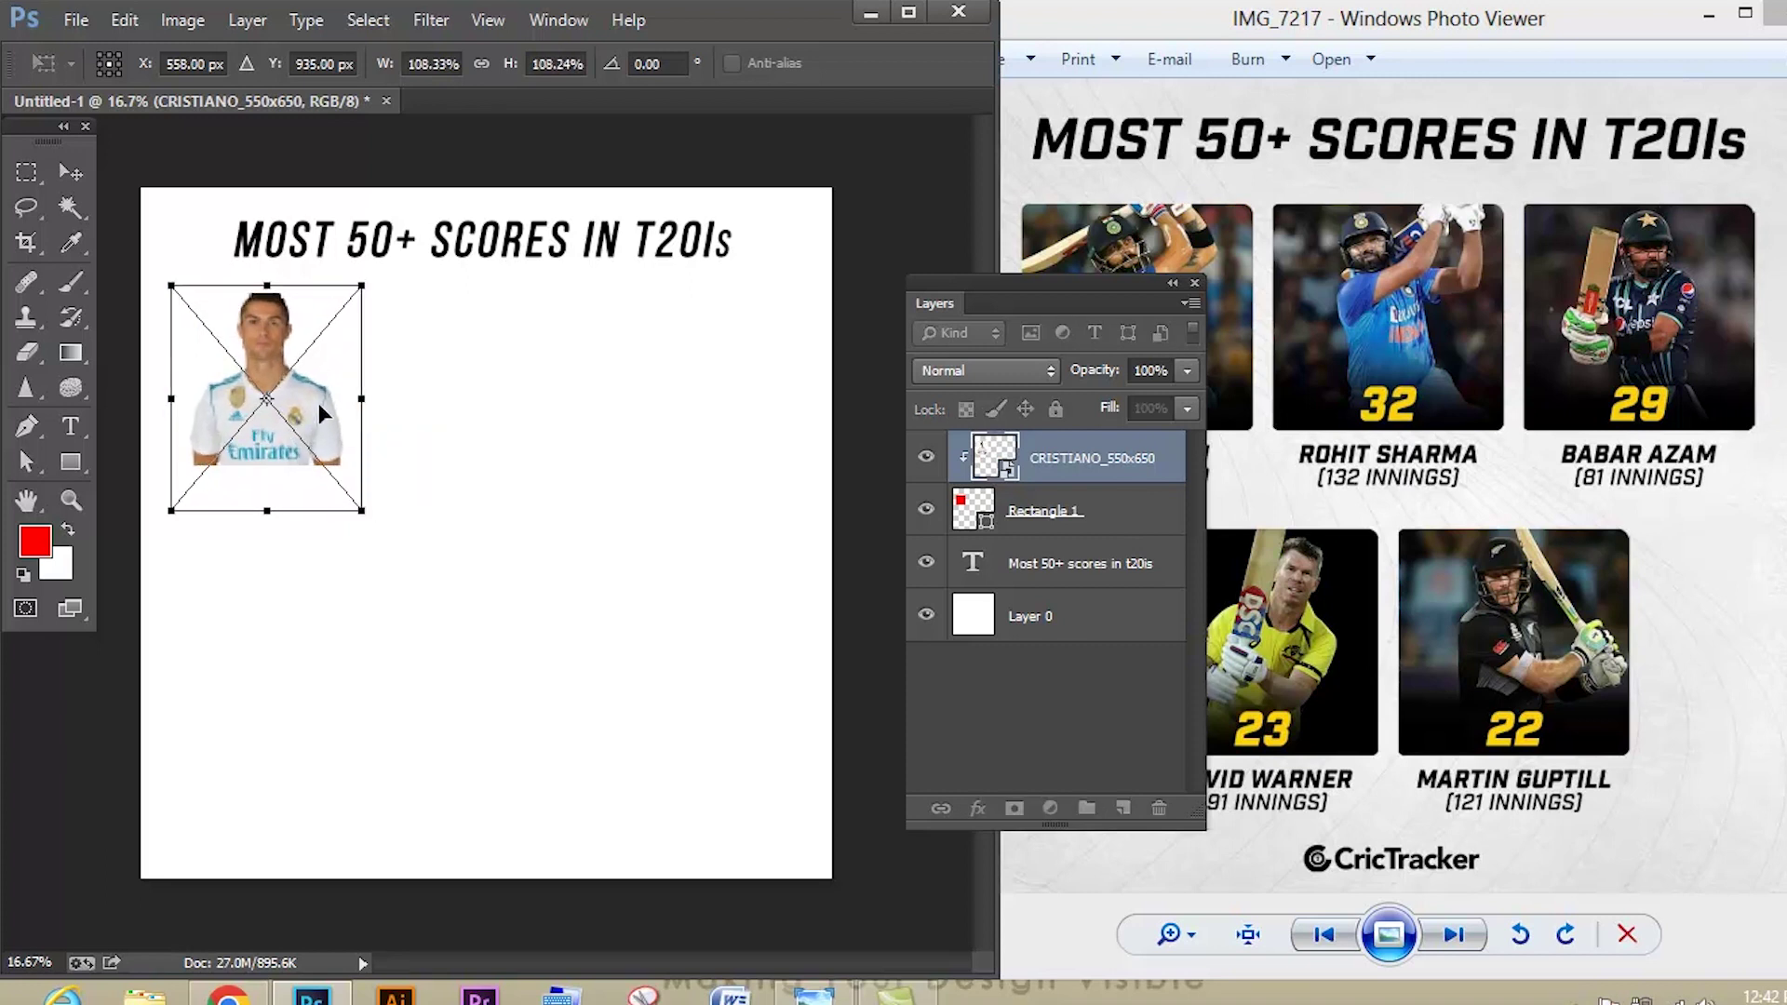
left_click_drag(318, 403, 318, 415)
key("Return")
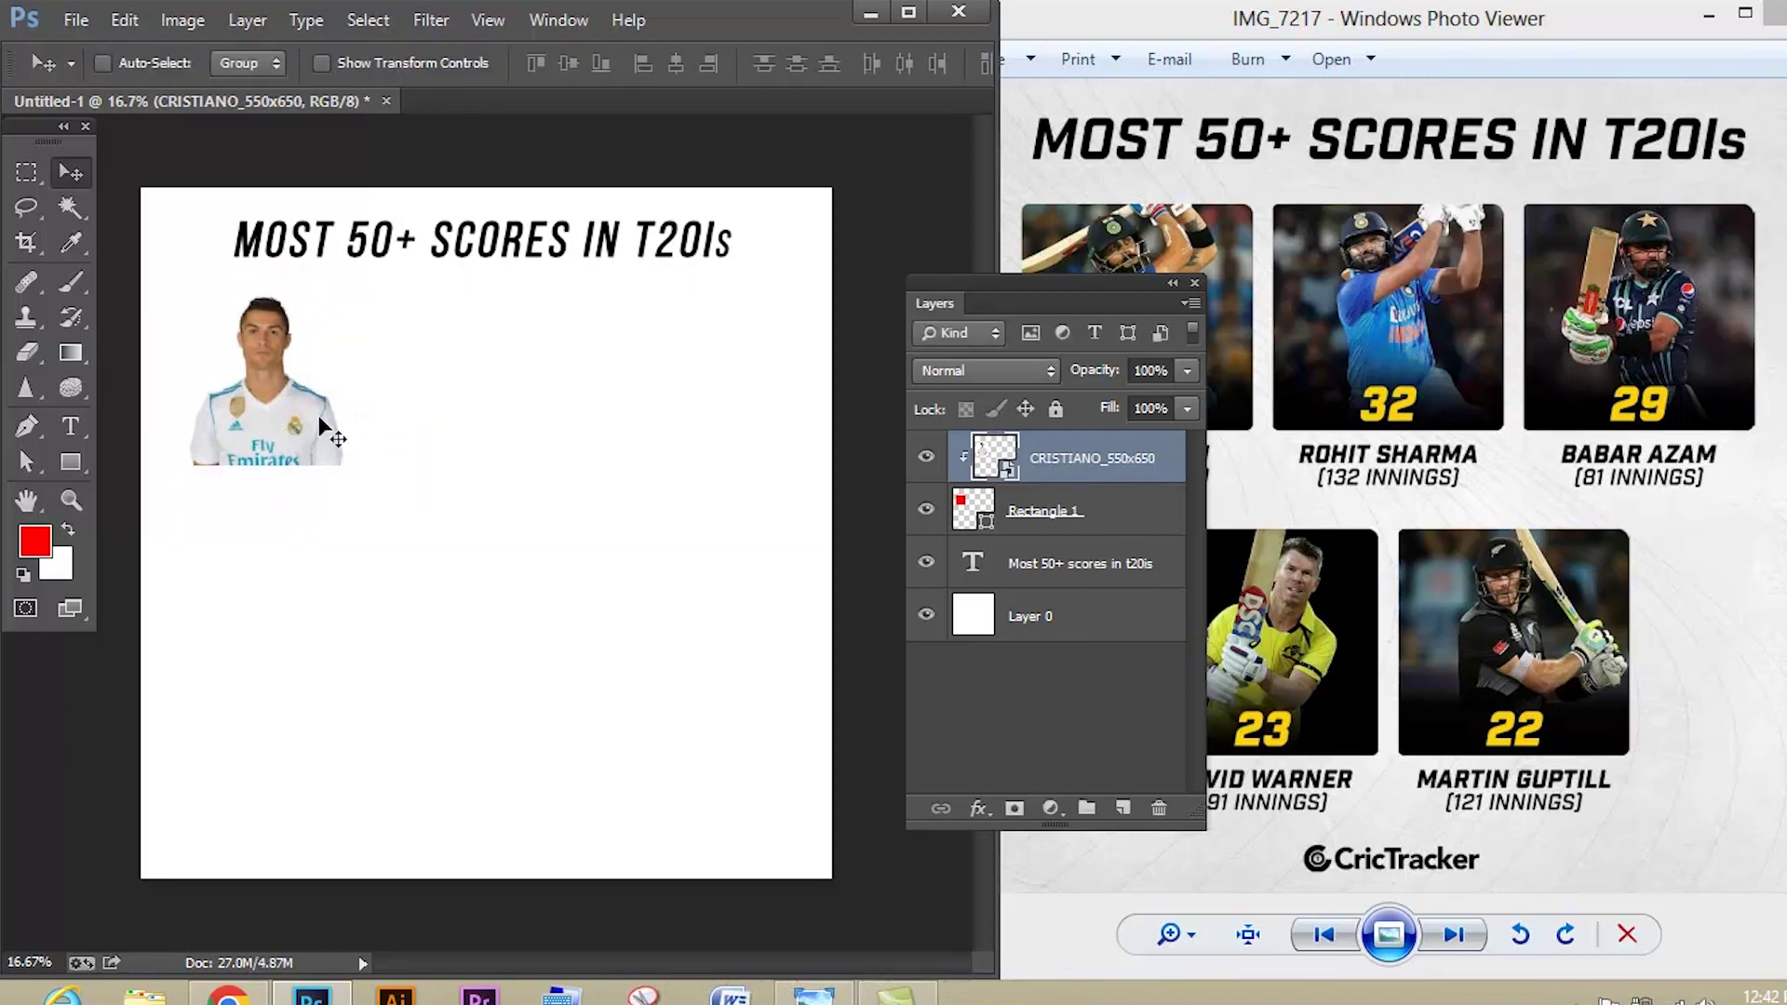
left_click(1047, 510, "ctrl")
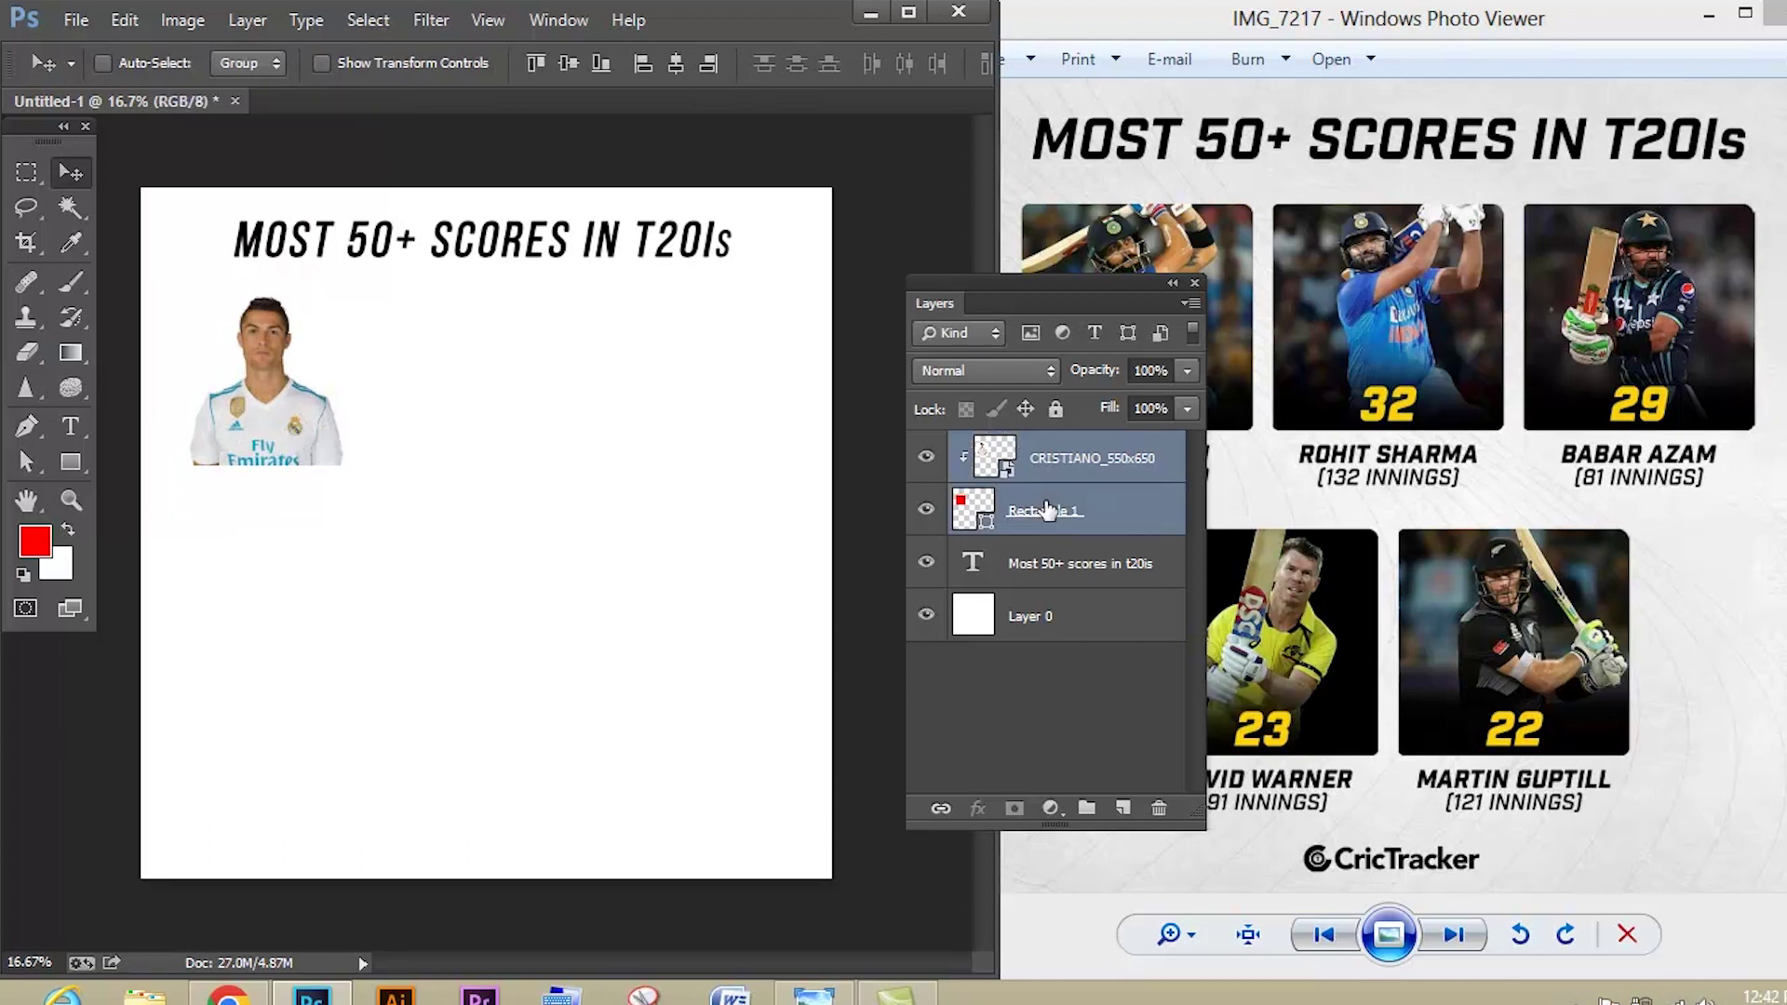
- Group the photo and red square layers into Group 1
right_click(1029, 503)
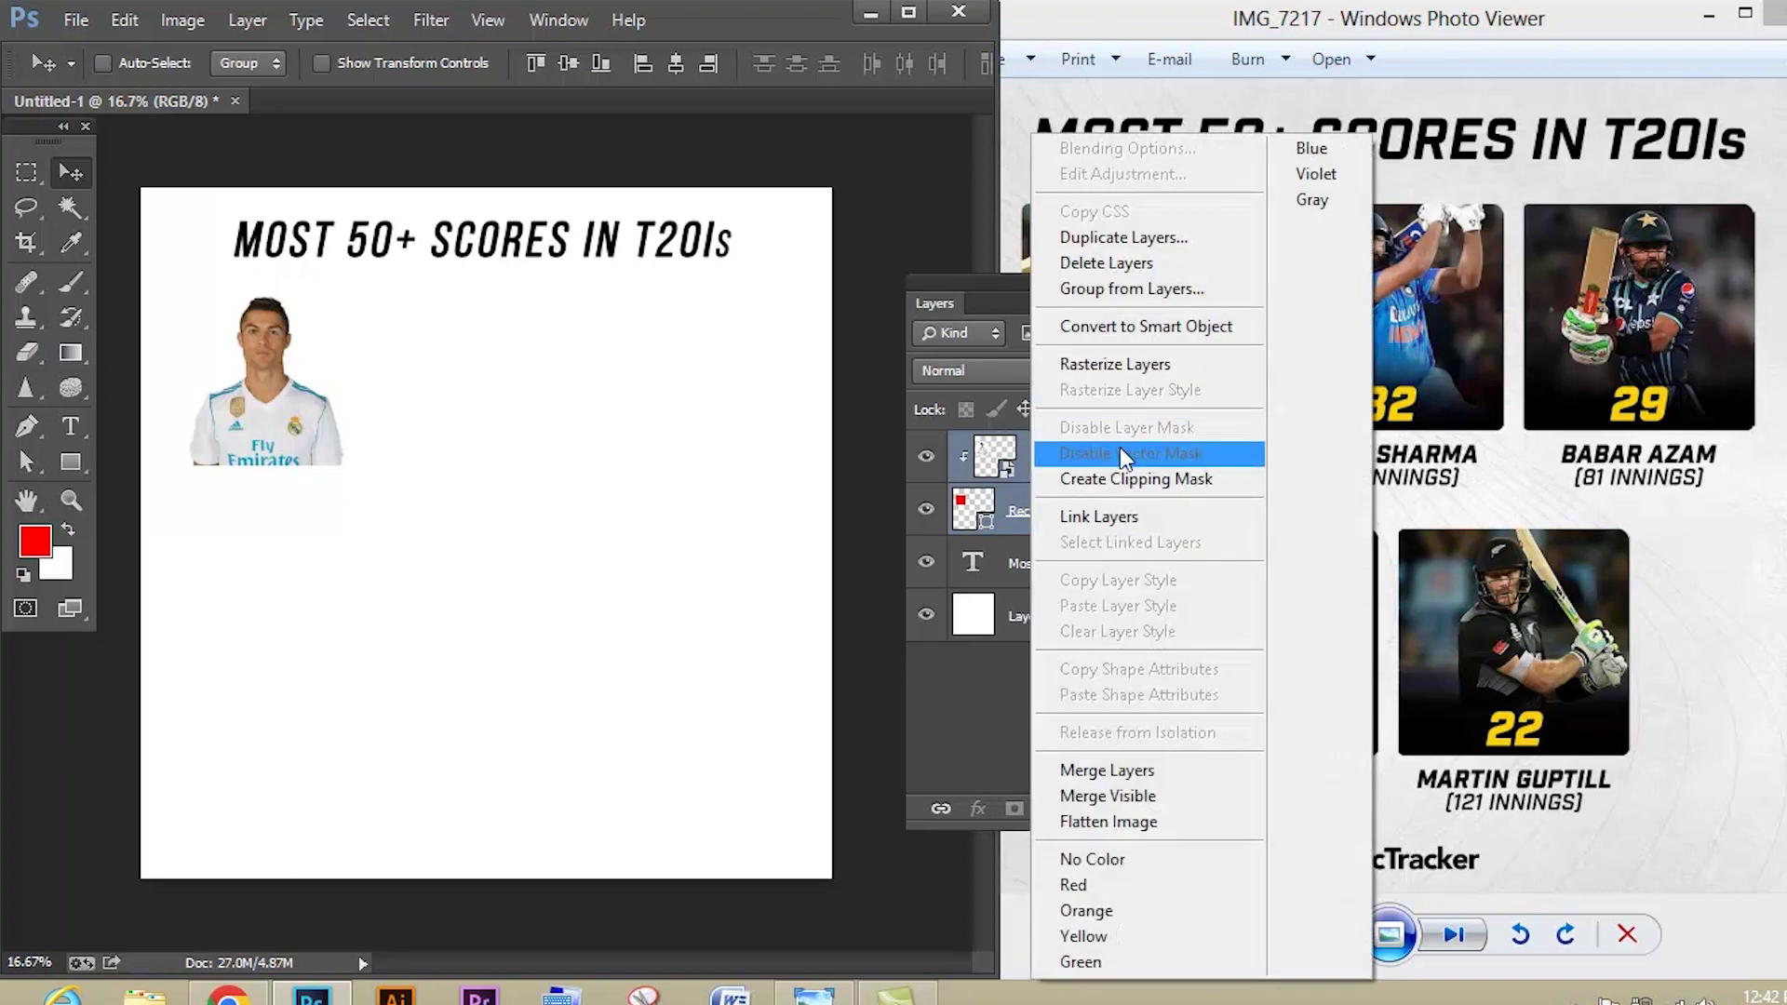
left_click(1120, 291)
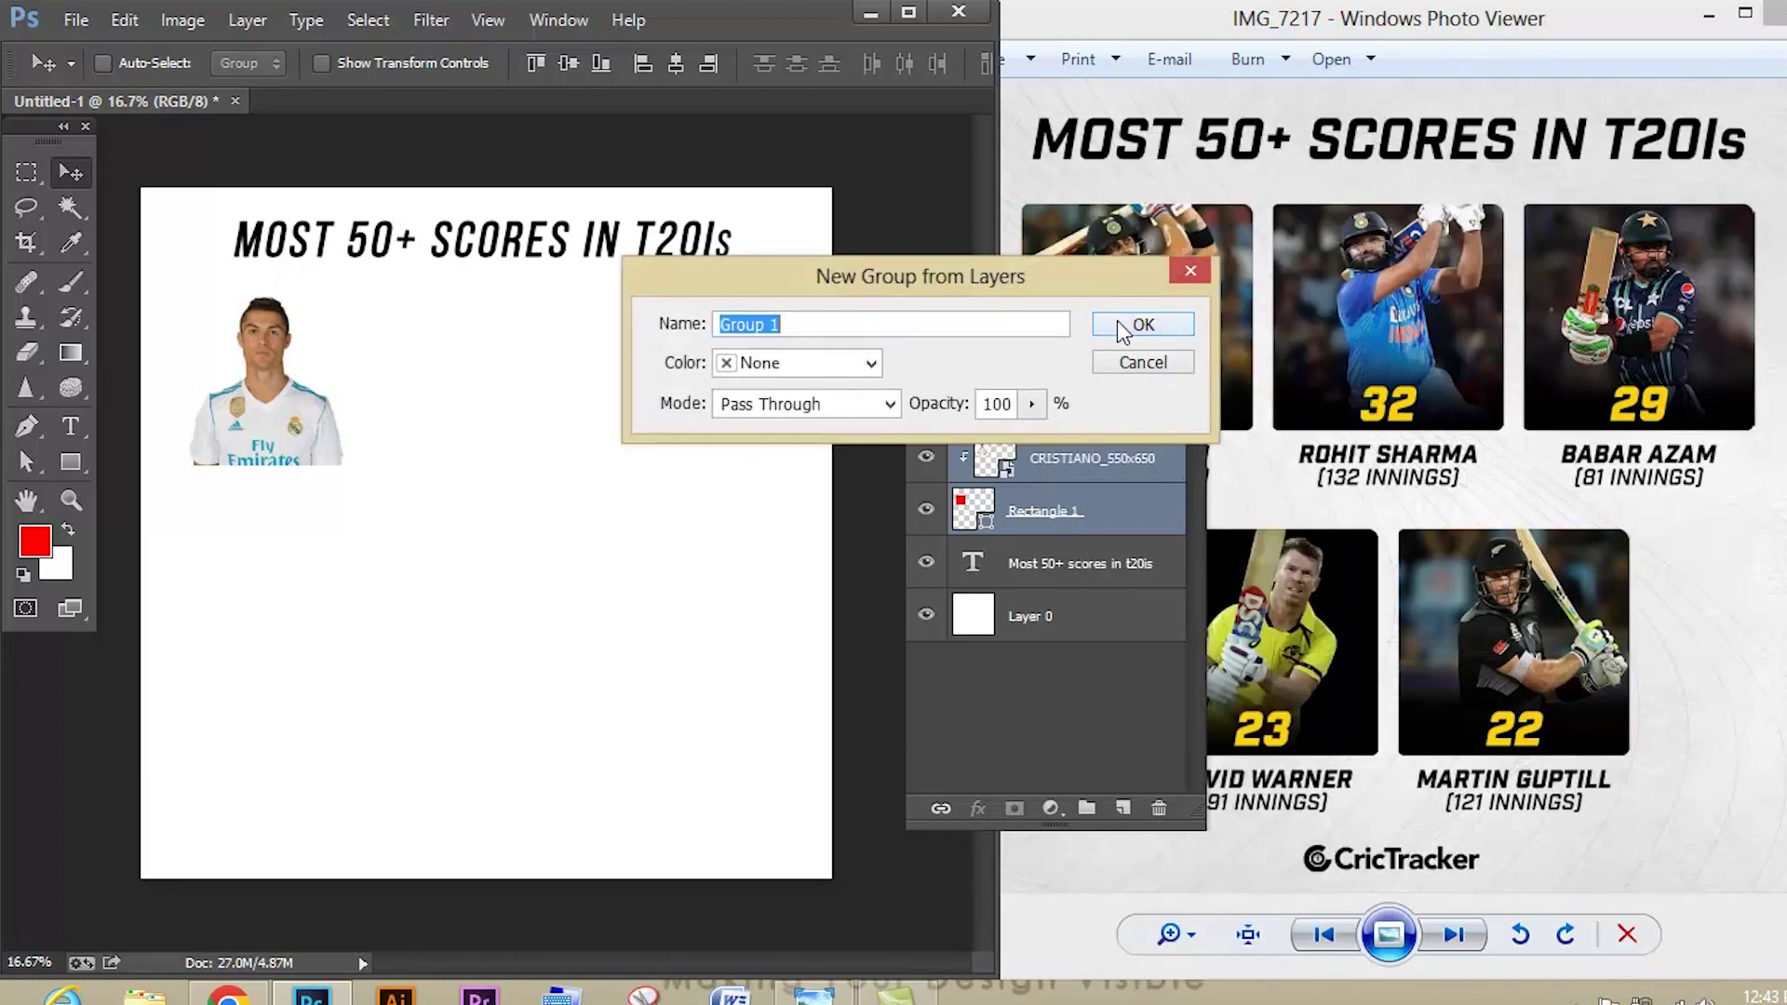
left_click(1121, 324)
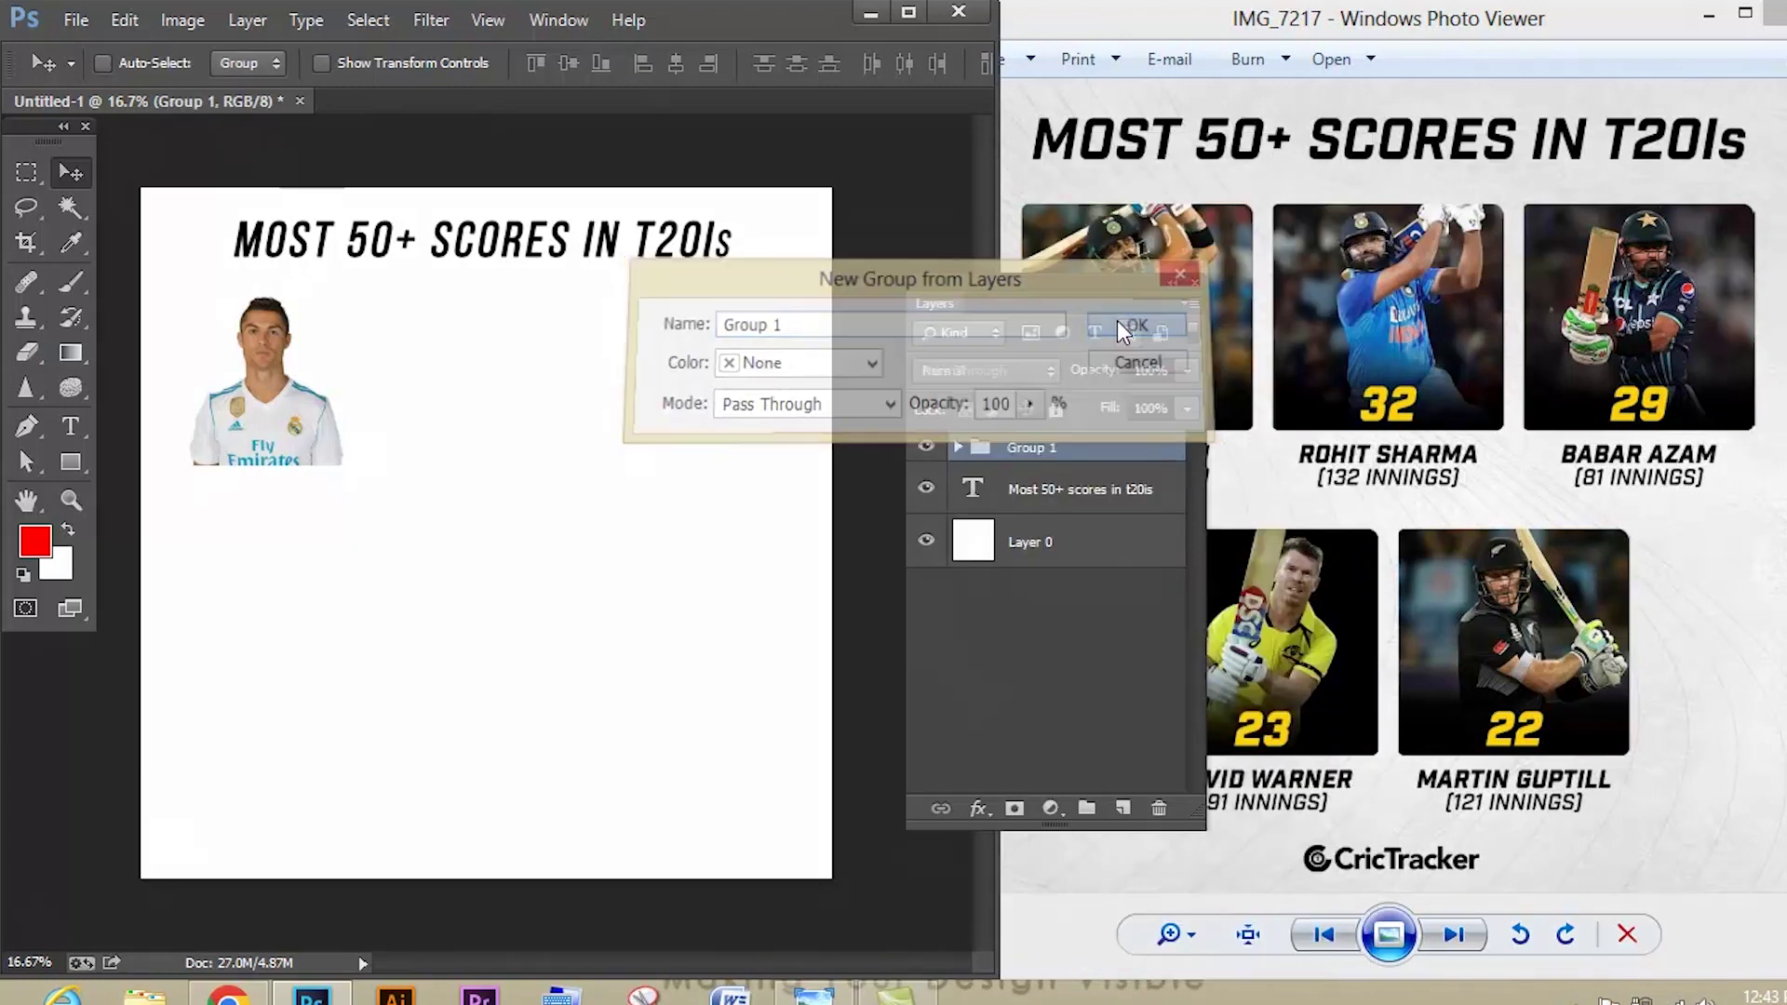
- Give Group 1 a drop shadow with a 90° angle and spread 8
double_click(1128, 450)
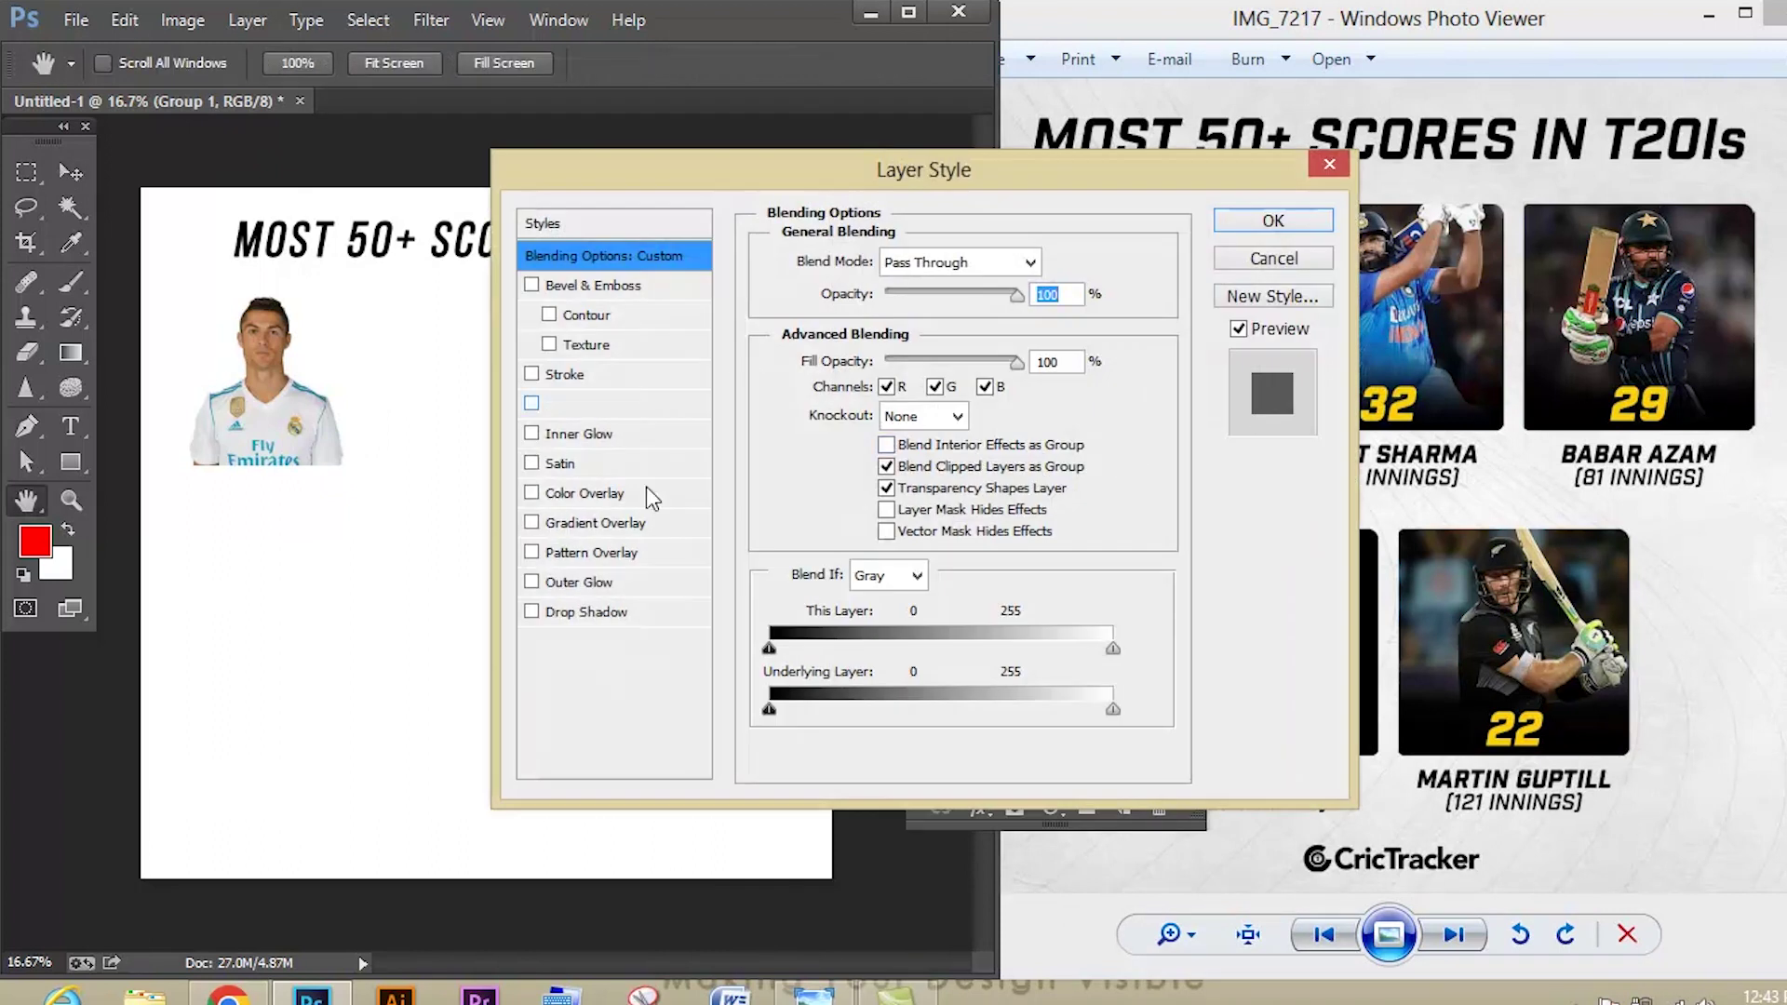
left_click(584, 614)
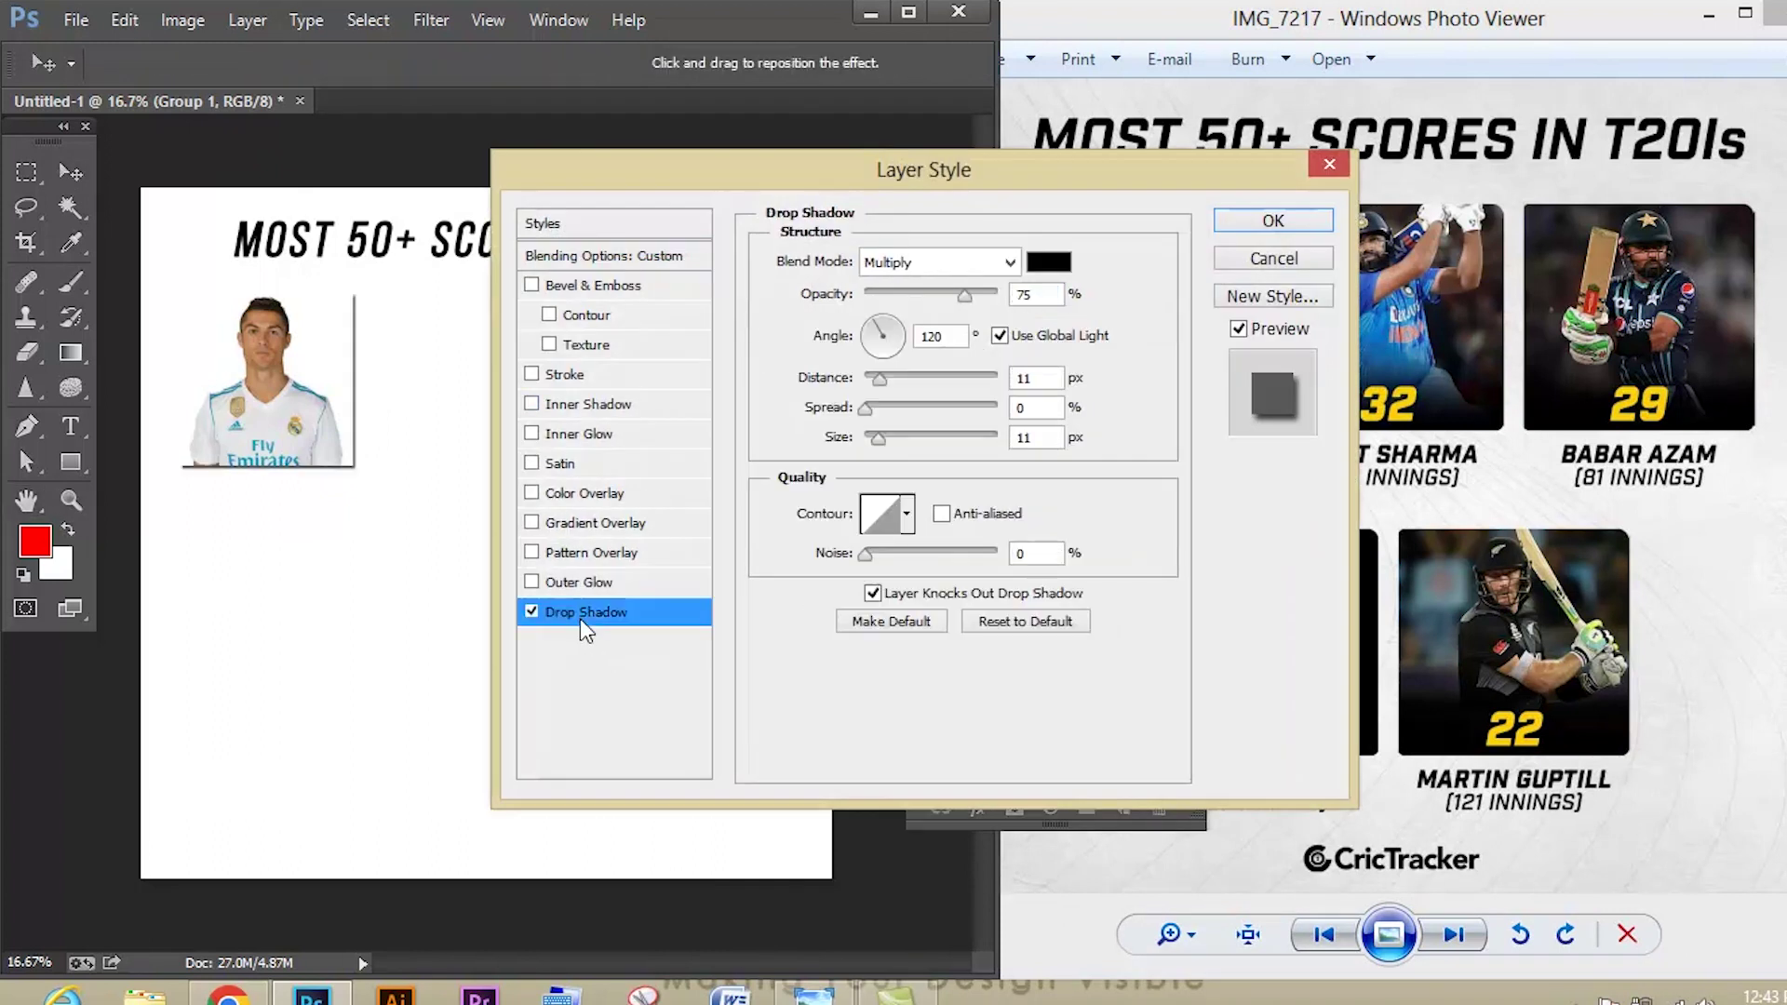
left_click_drag(891, 316, 884, 322)
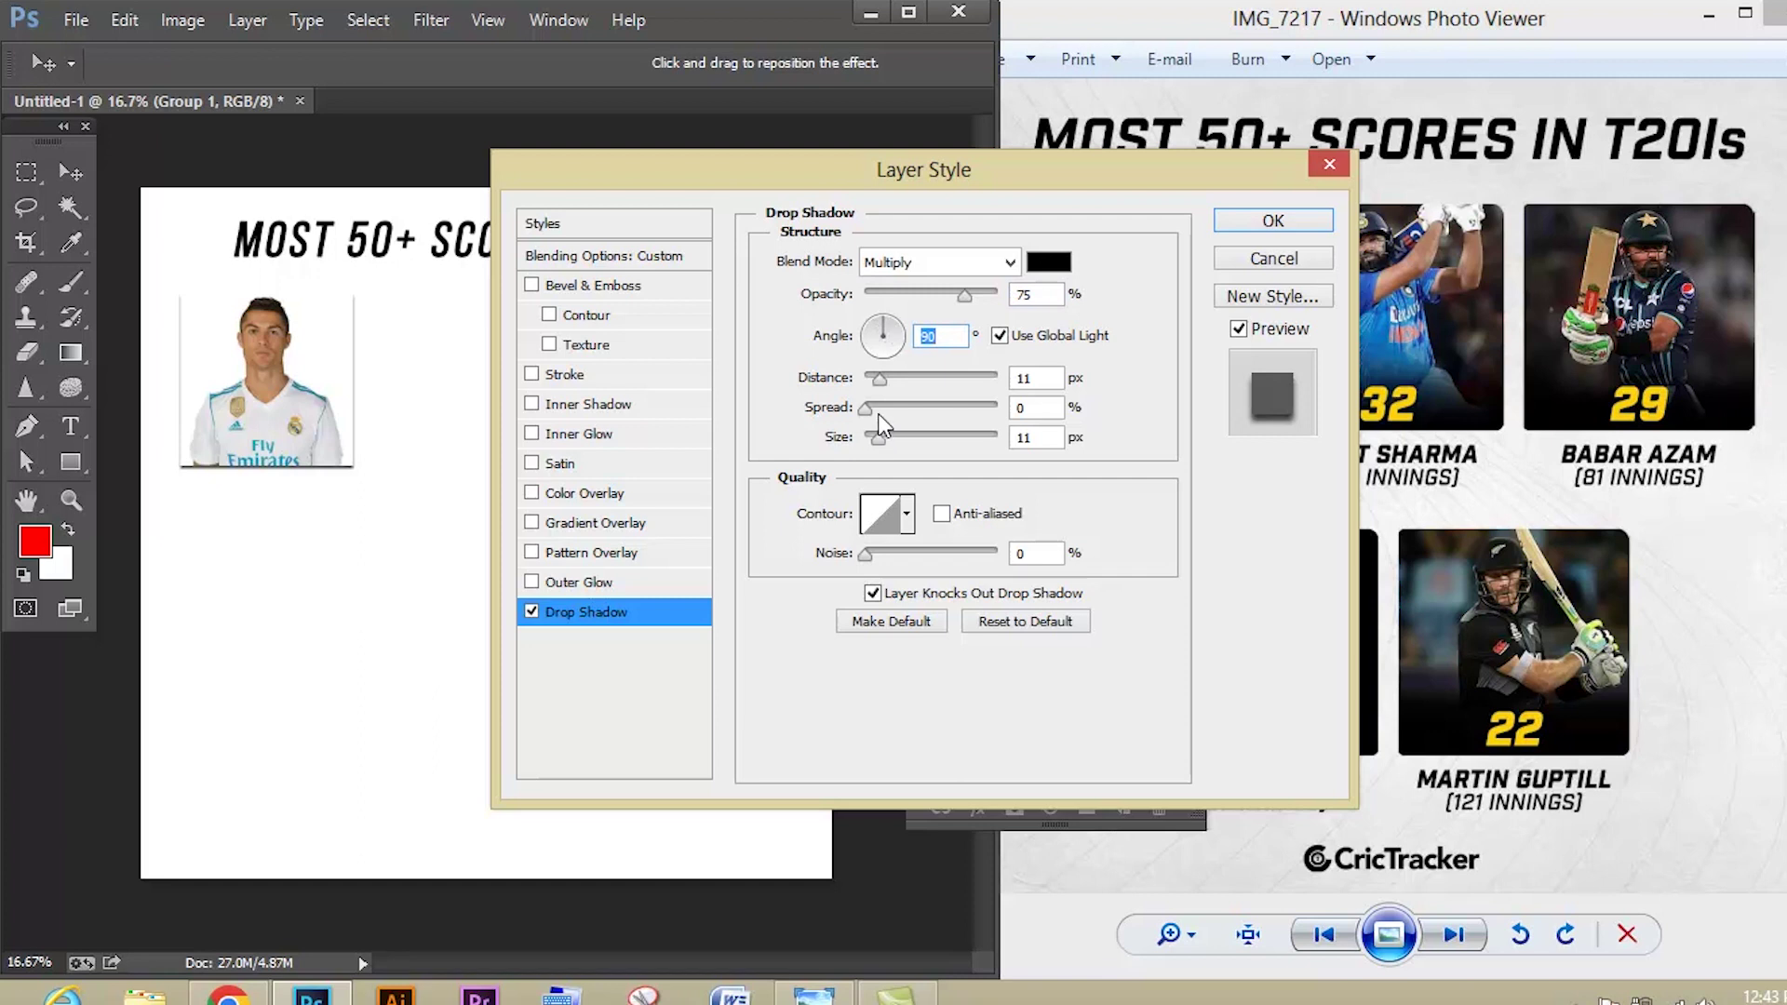
left_click_drag(867, 415, 884, 428)
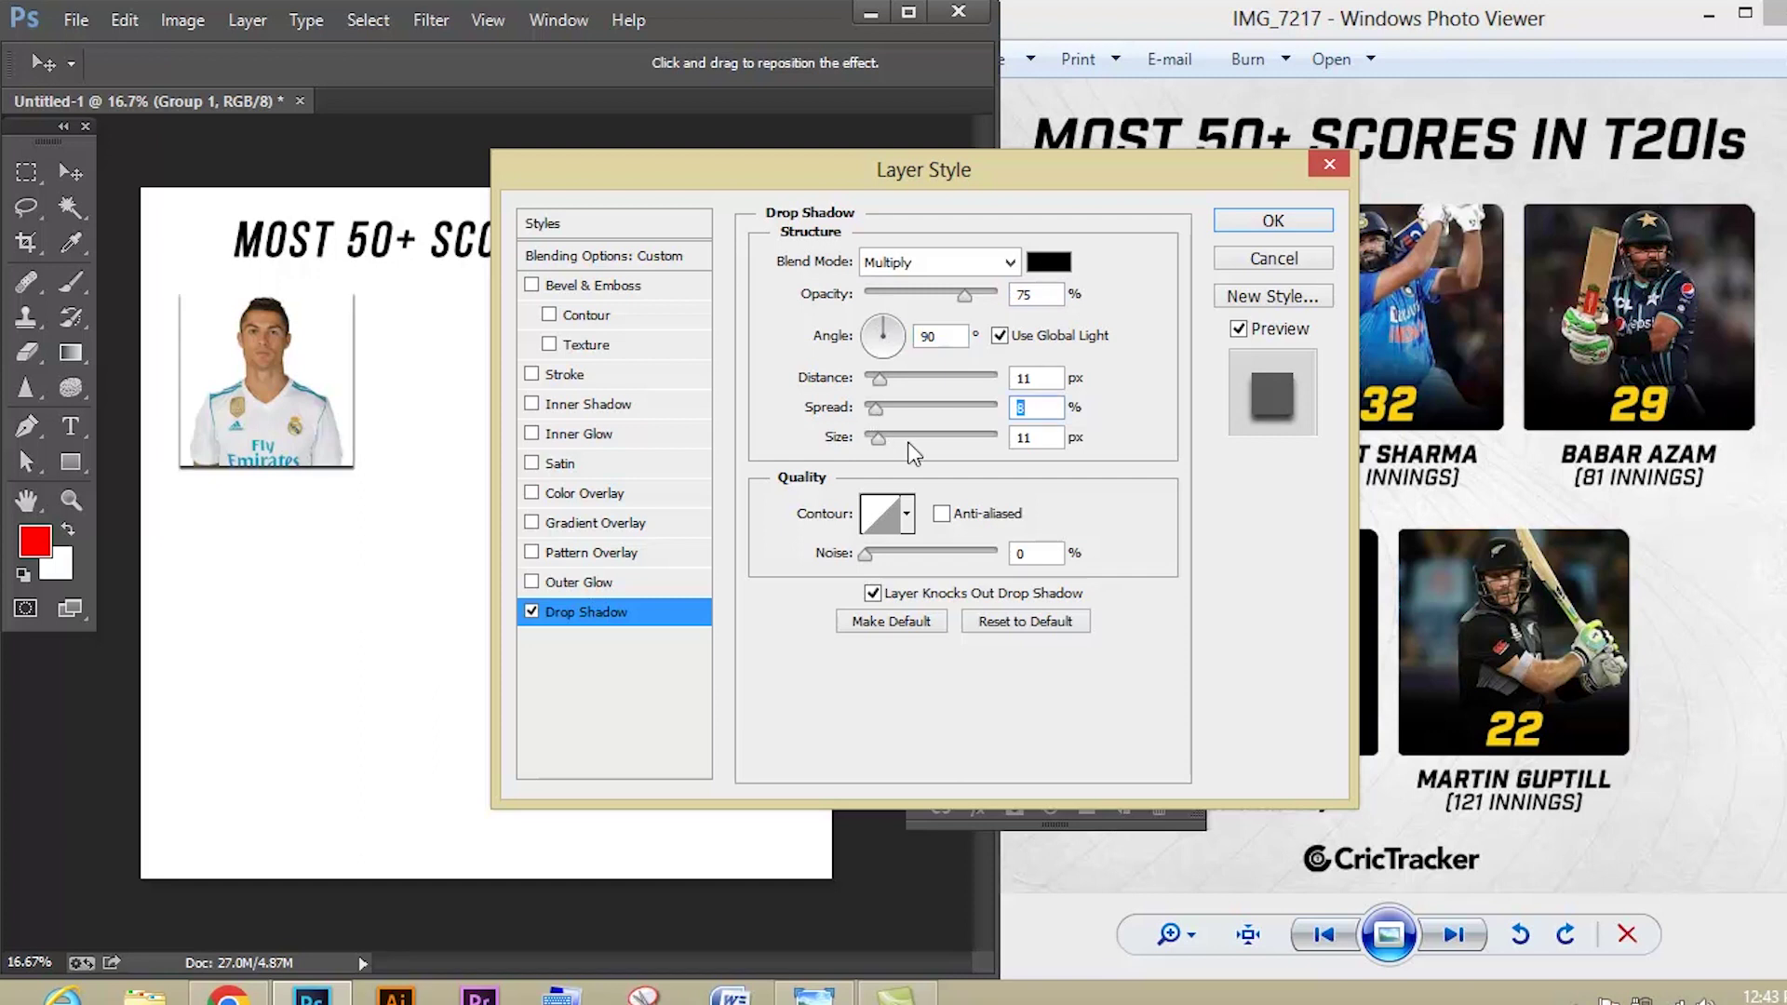
left_click(1305, 220)
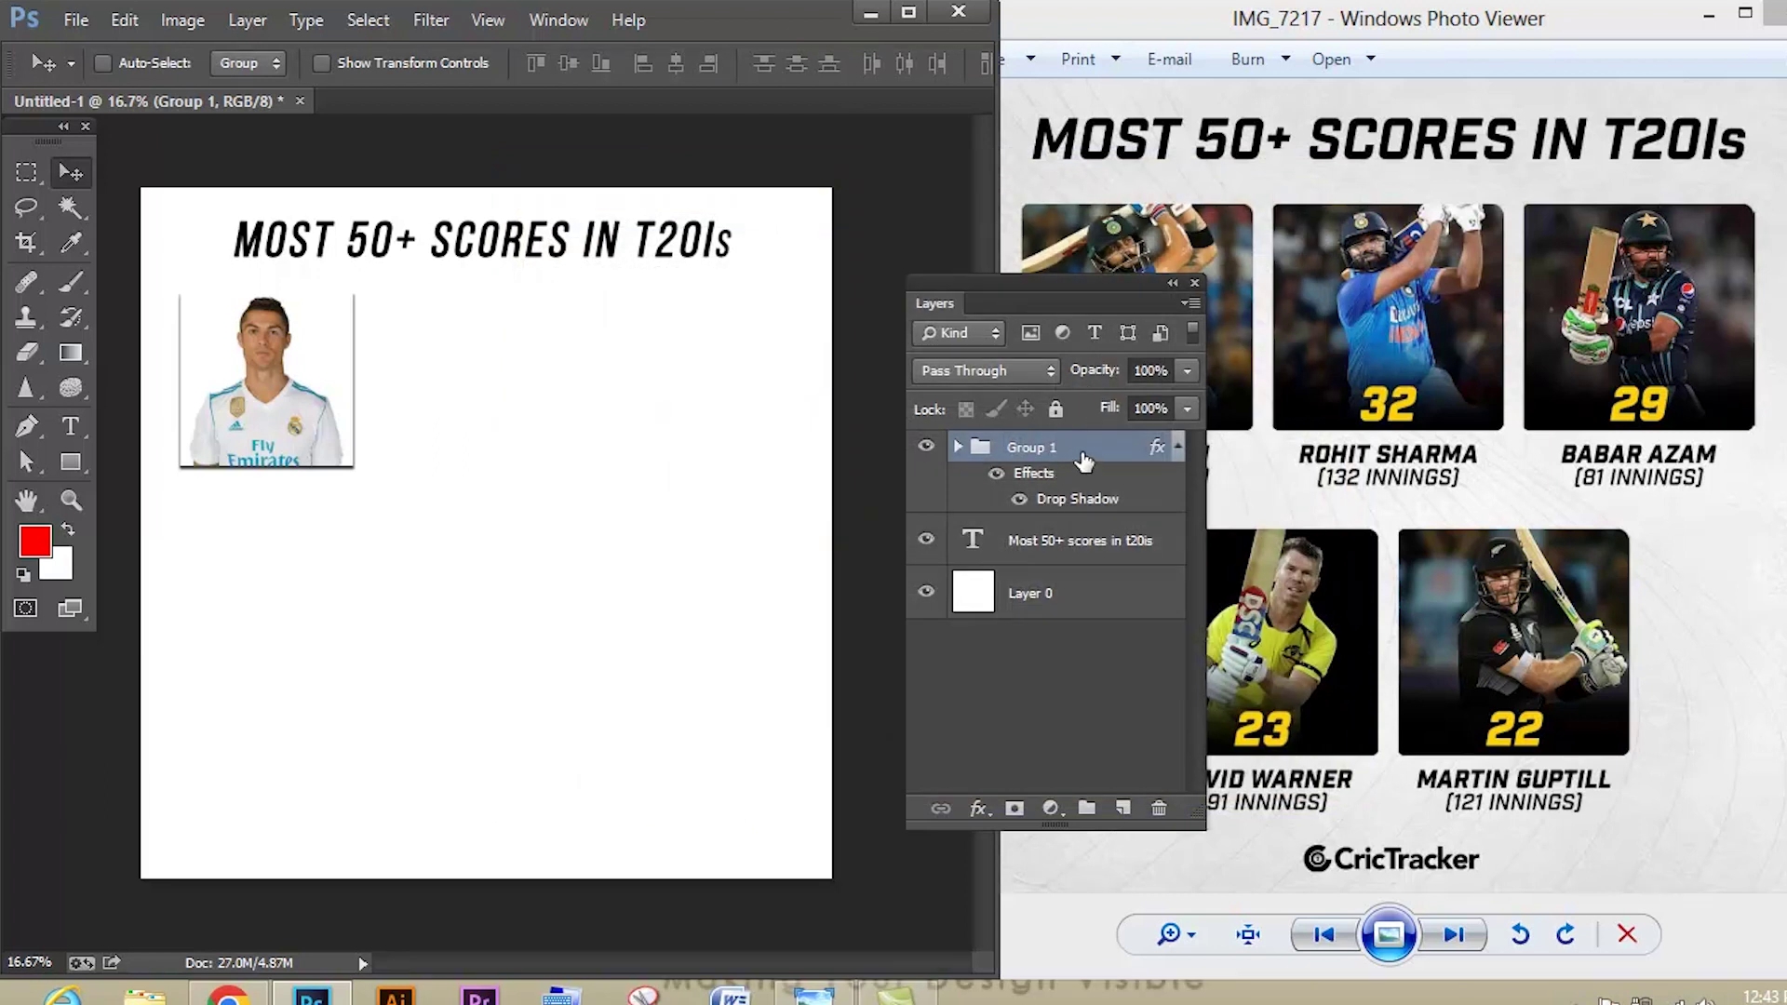
- Duplicate Group 1 as group 2 and move it to the right of the first tile
right_click(1084, 460)
left_click(1206, 301)
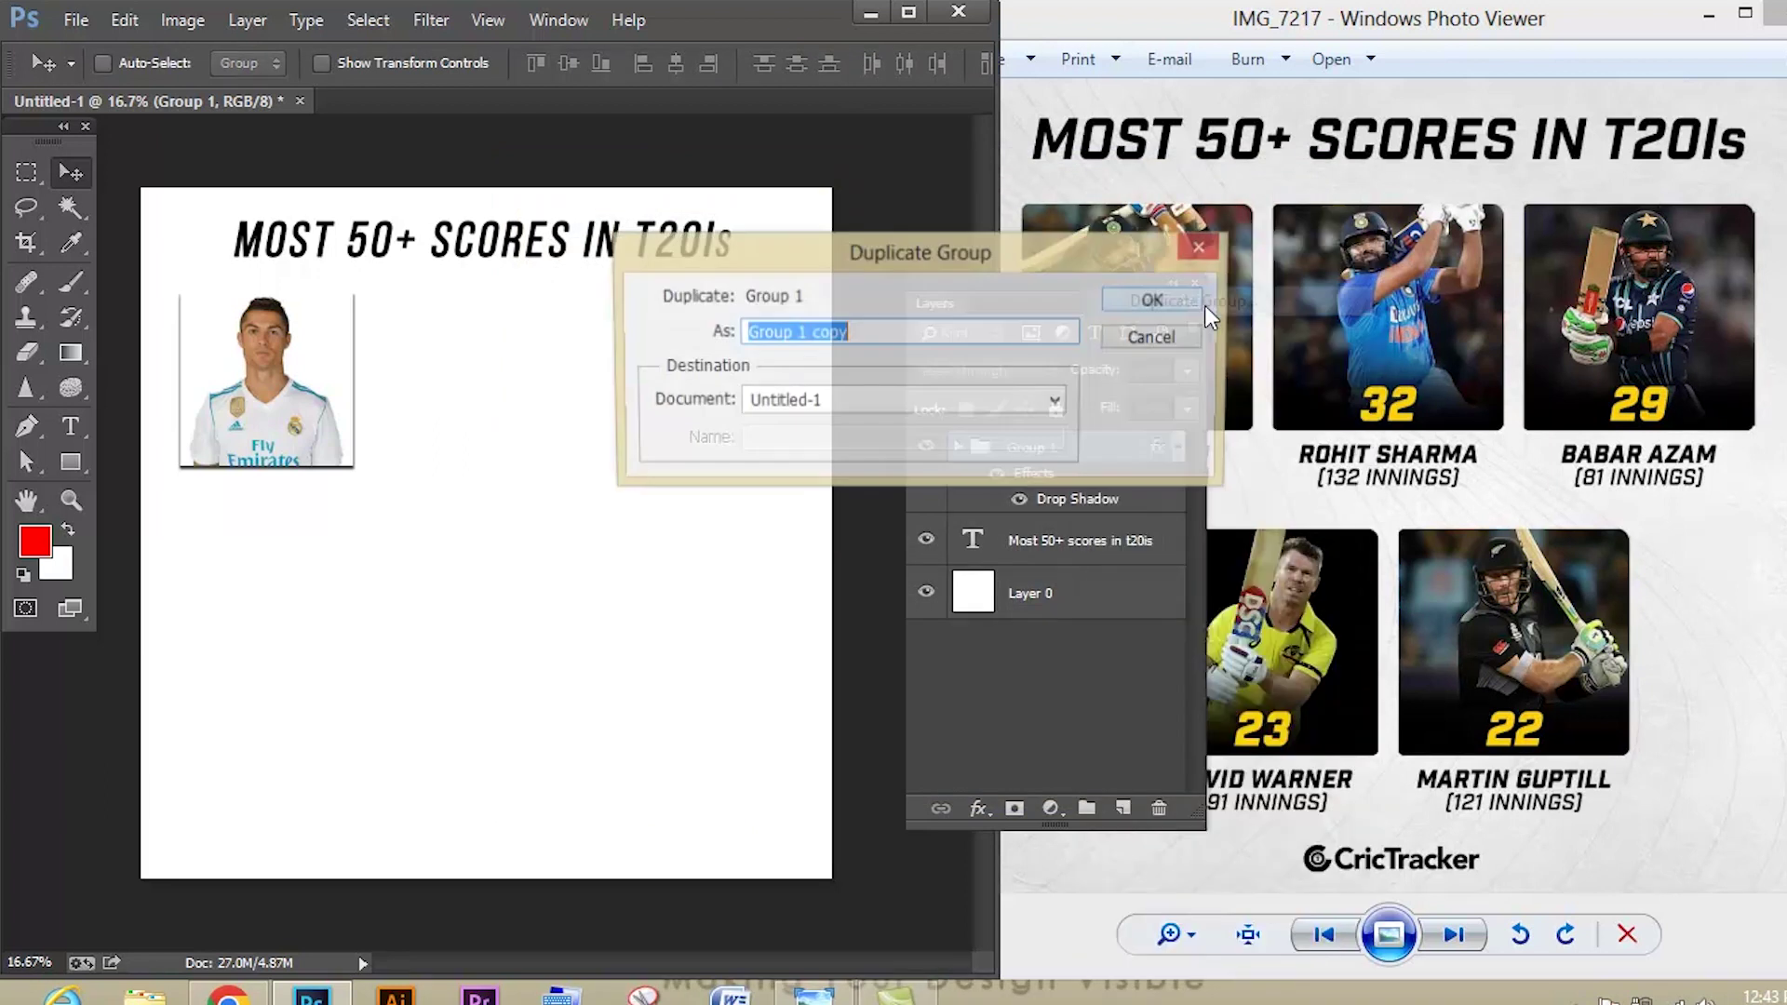
type("group 2")
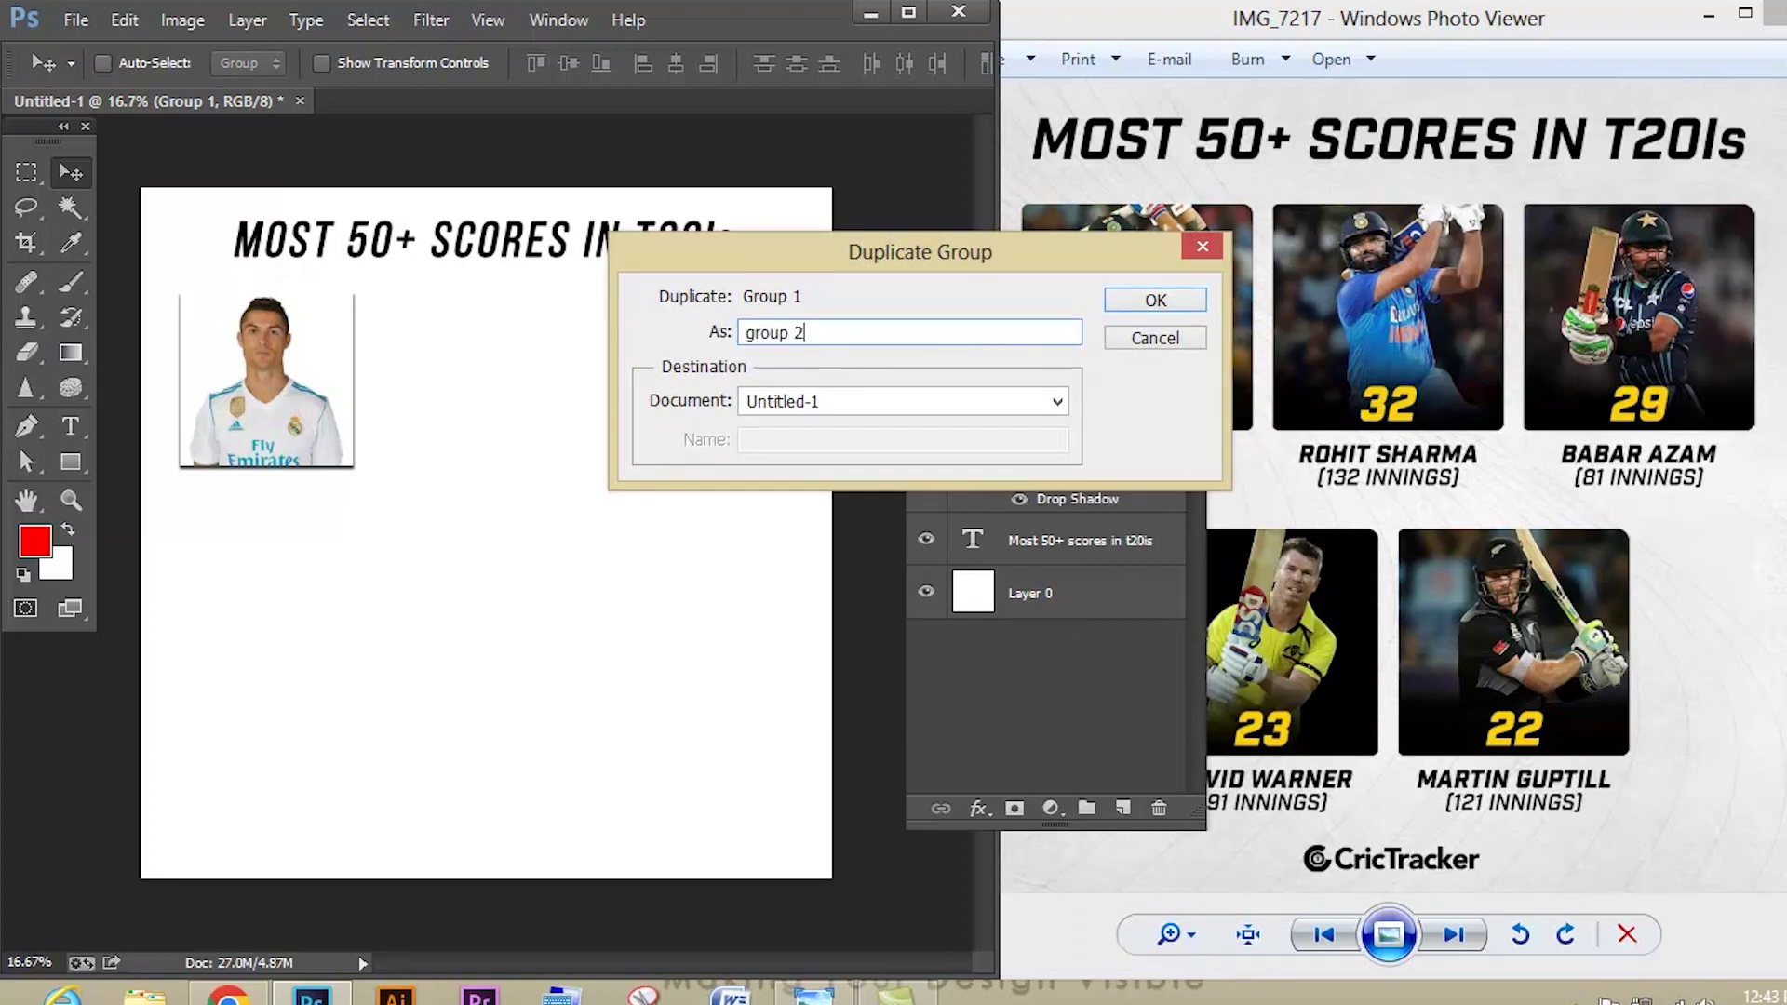
left_click(1132, 304)
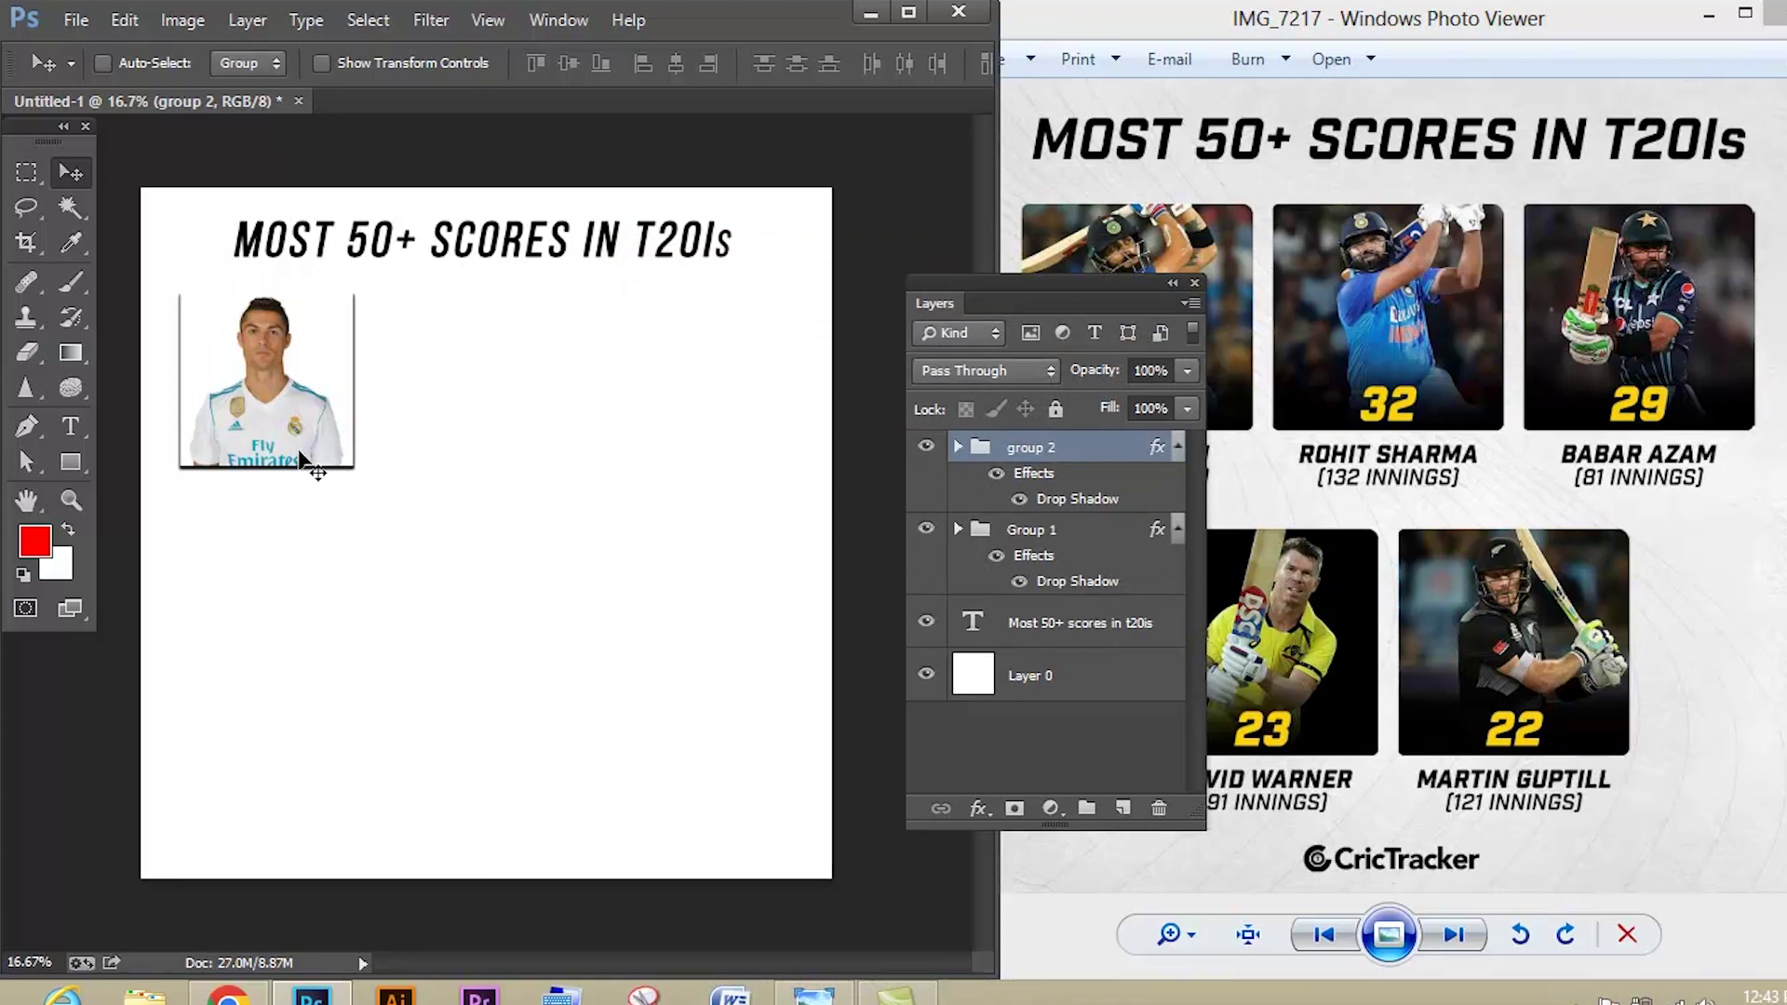
key("ctrl+t")
left_click_drag(302, 382, 513, 394)
left_click_drag(511, 376, 508, 381)
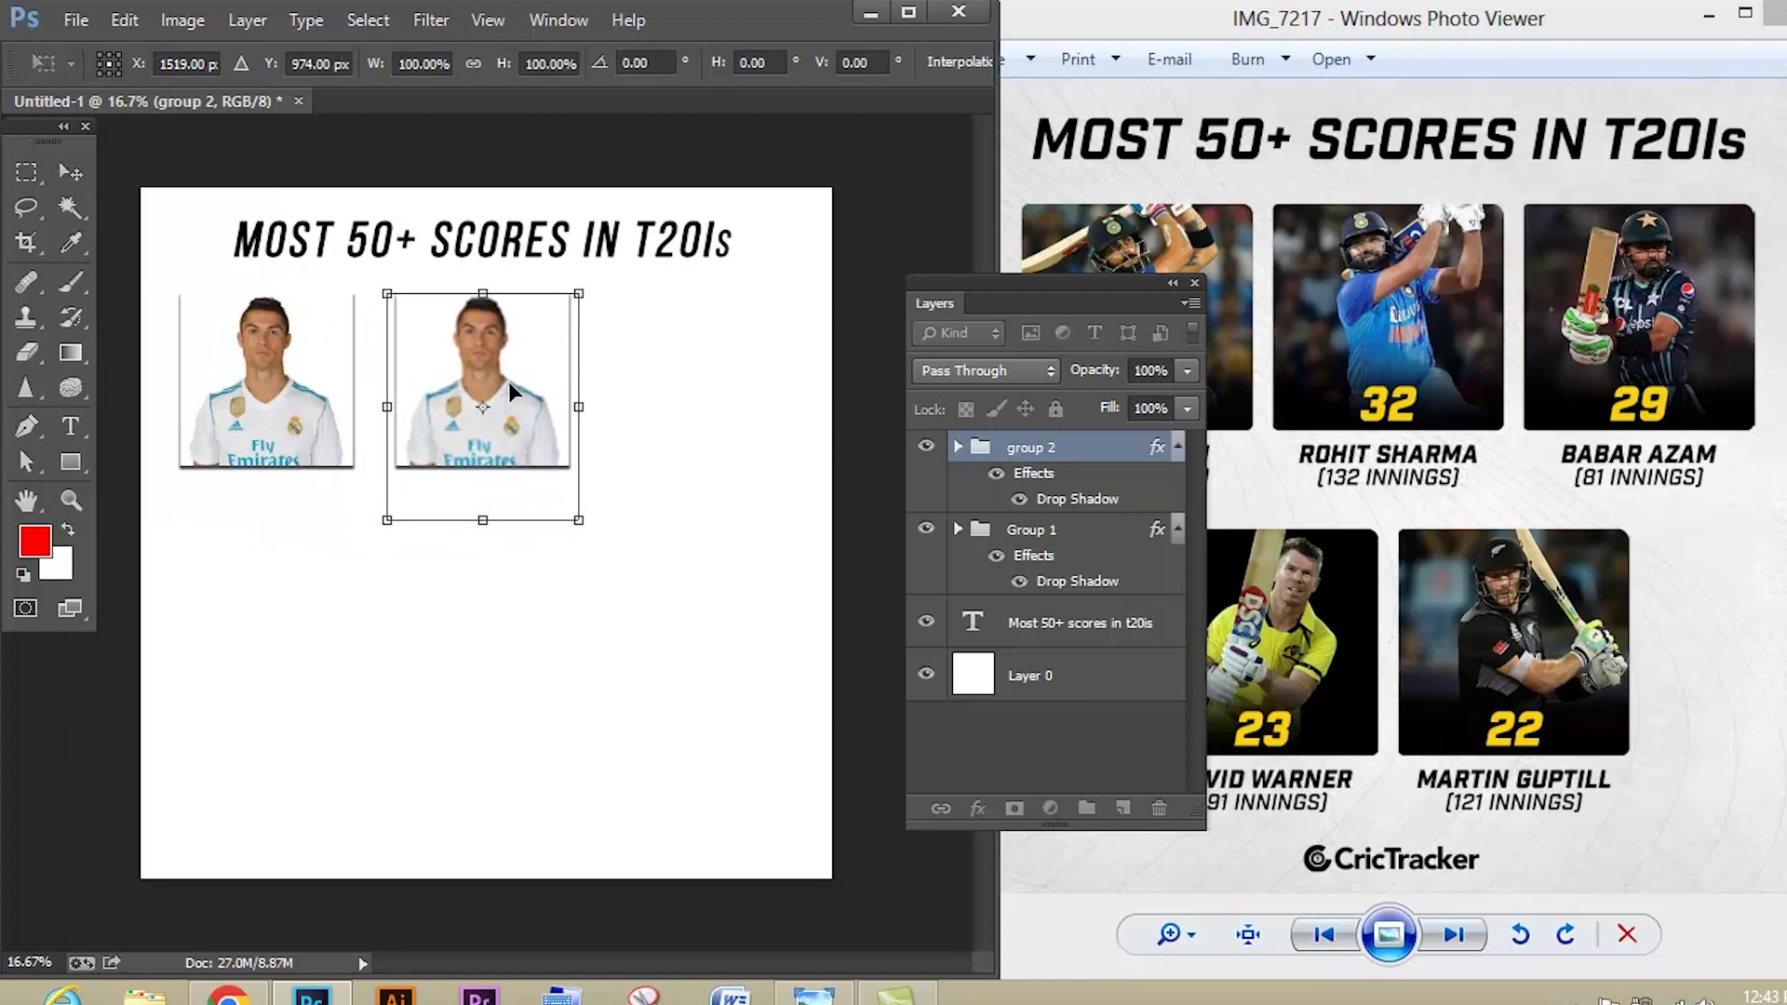
key("Return")
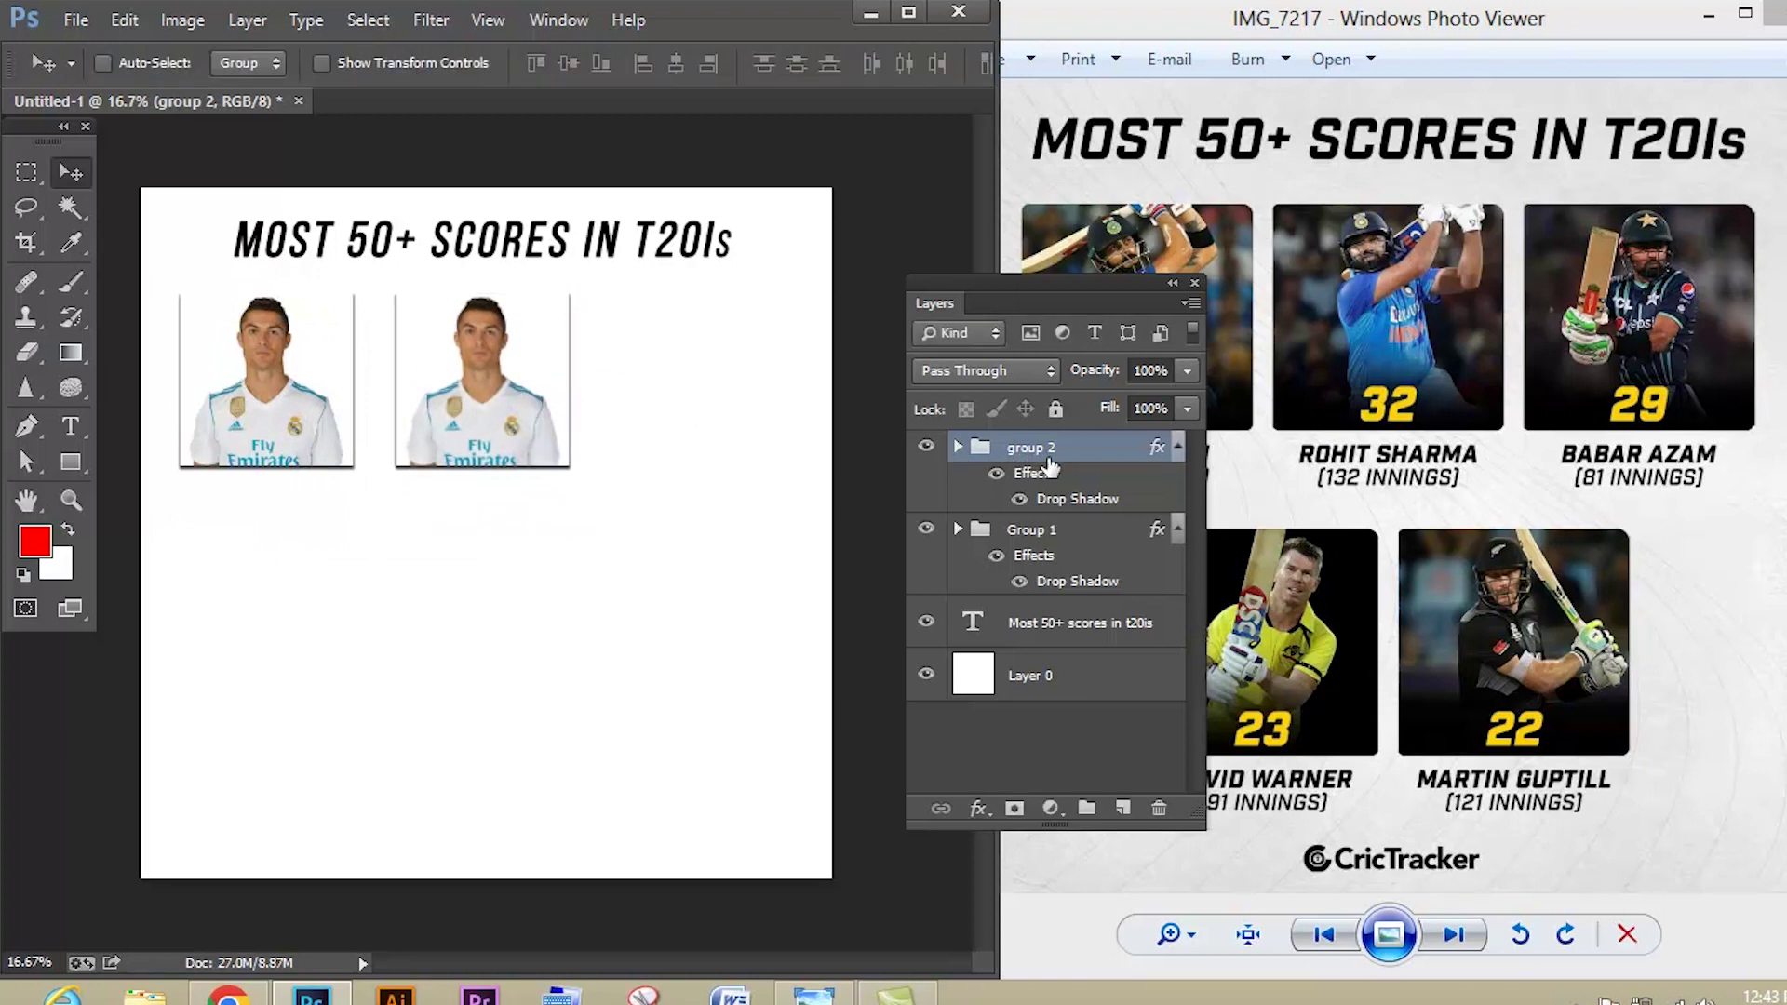
- Delete the copied photo layer from group 2, leaving only its red square
left_click(959, 448)
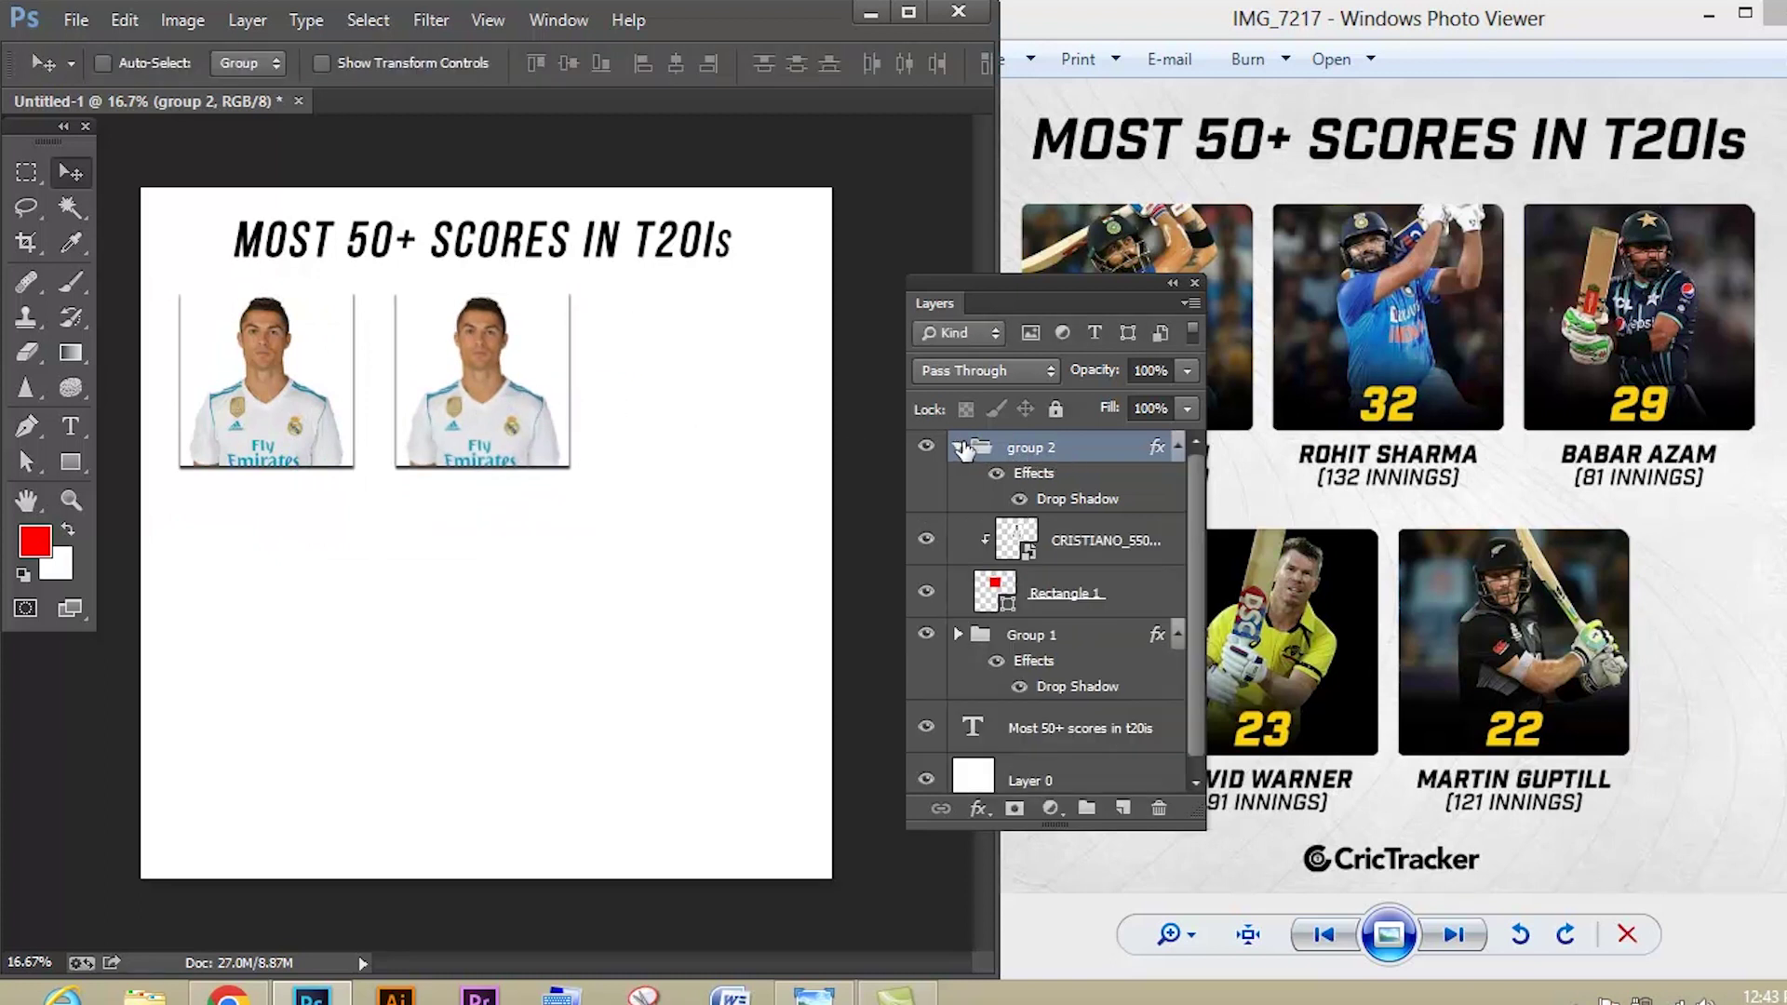
left_click(1106, 537)
right_click(1106, 537)
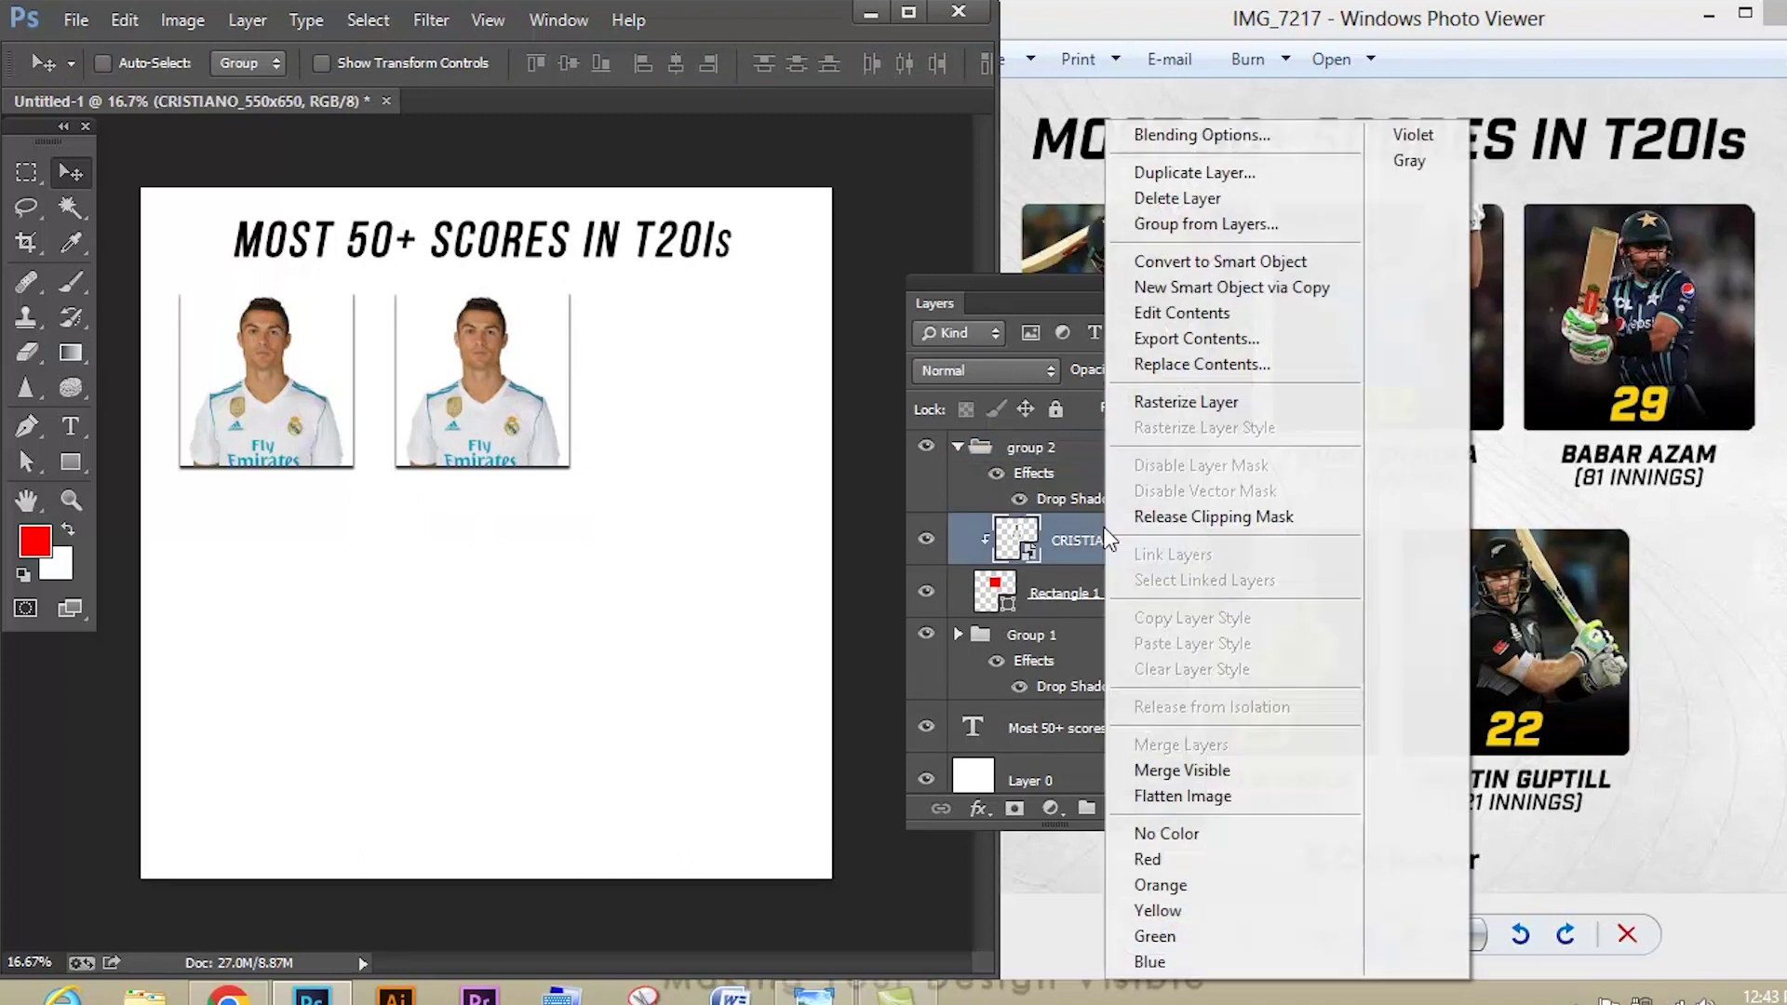
left_click(1196, 199)
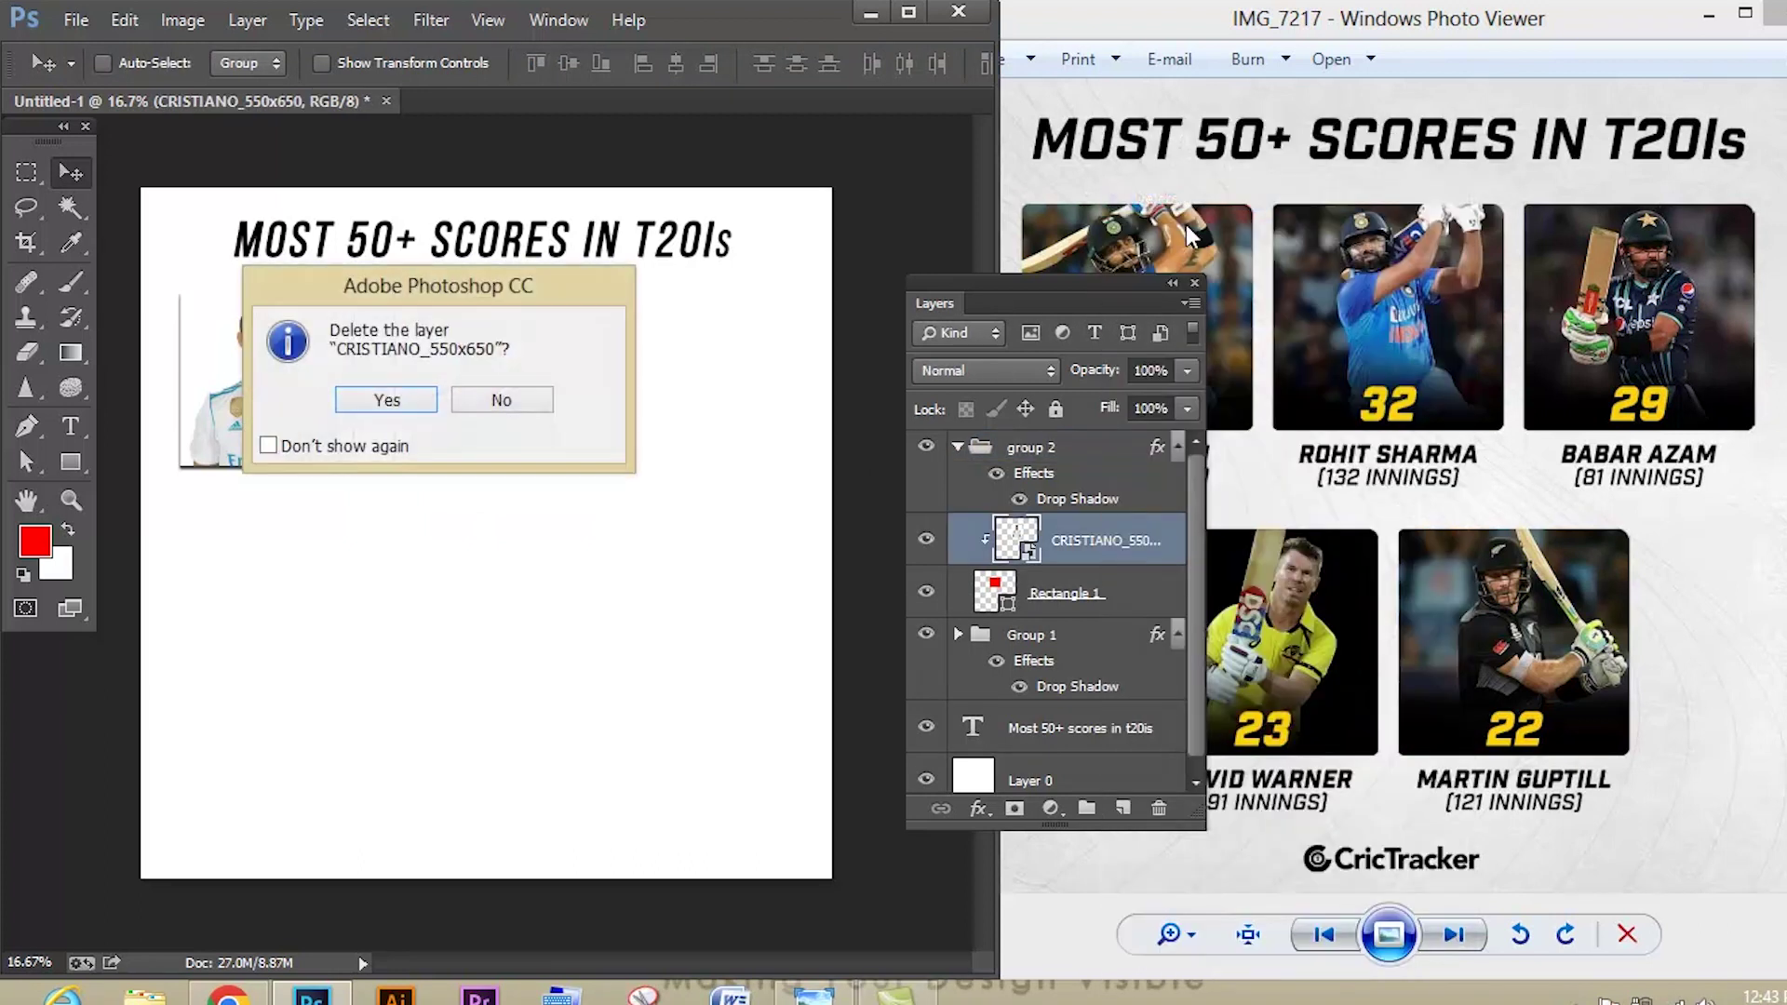
left_click(387, 401)
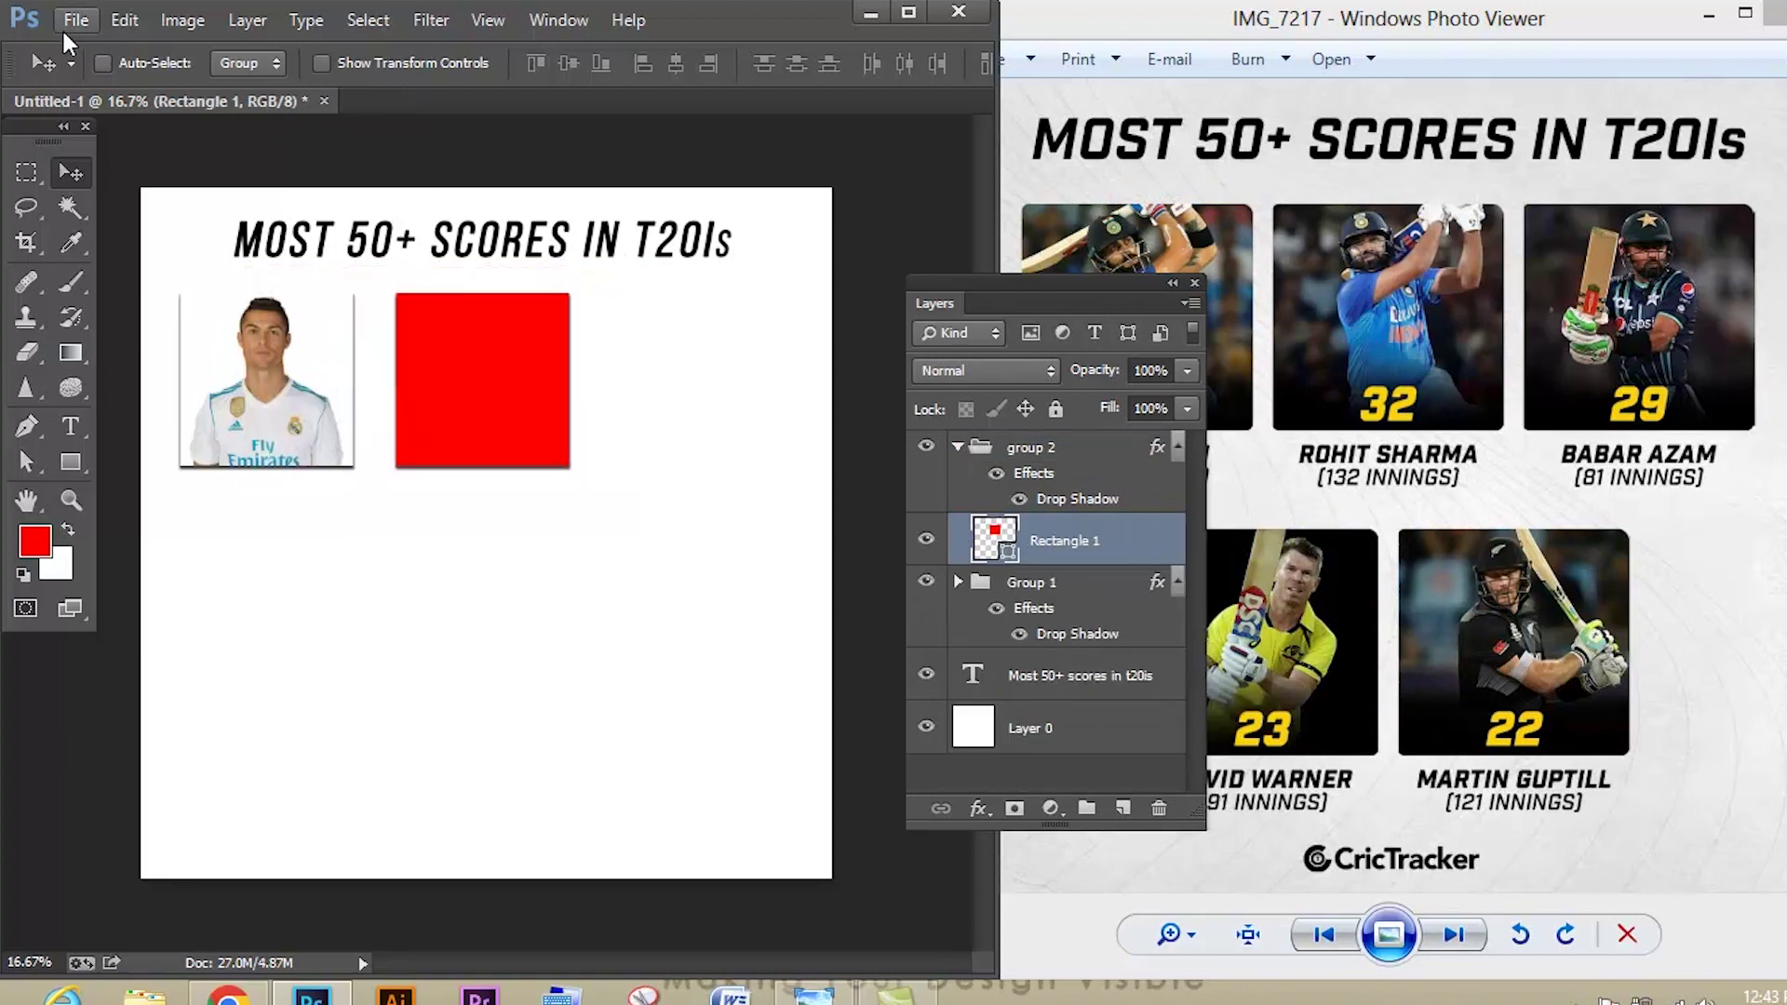
left_click(62, 28)
left_click(148, 460)
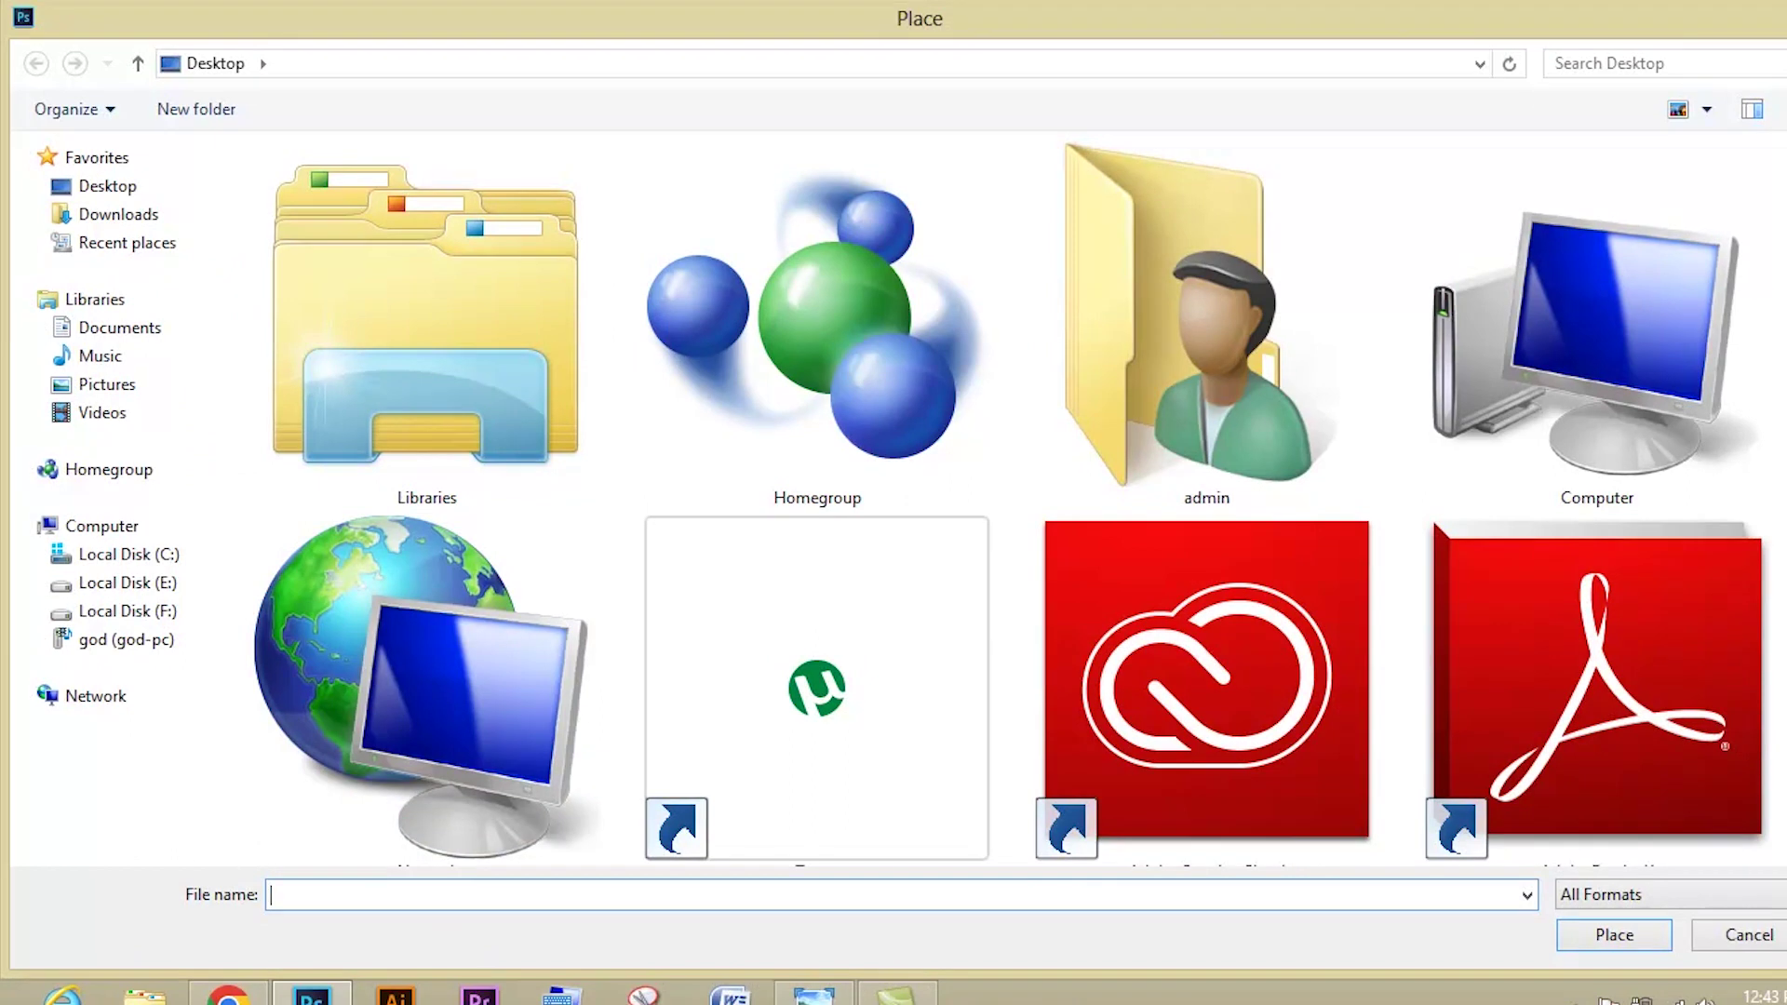
- Place the smiling cricketer portrait and enlarge it over the second red square
scroll(1015, 498, "down", 15)
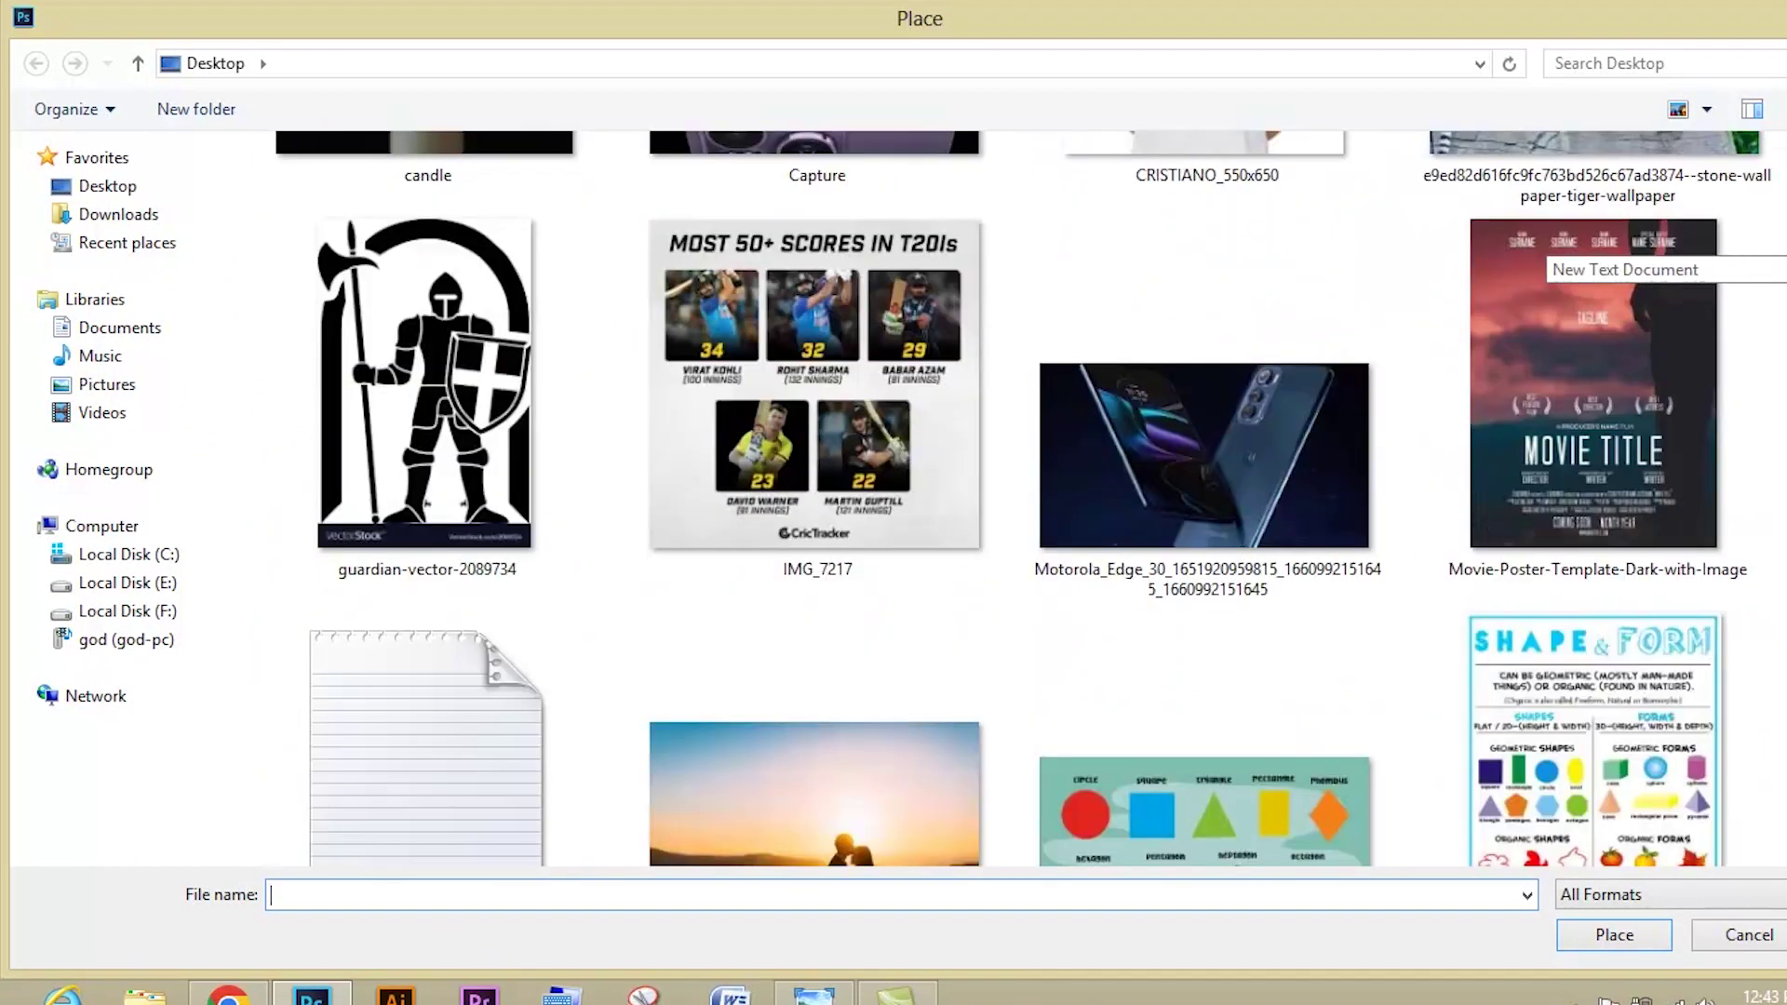
scroll(1540, 256, "down", 5)
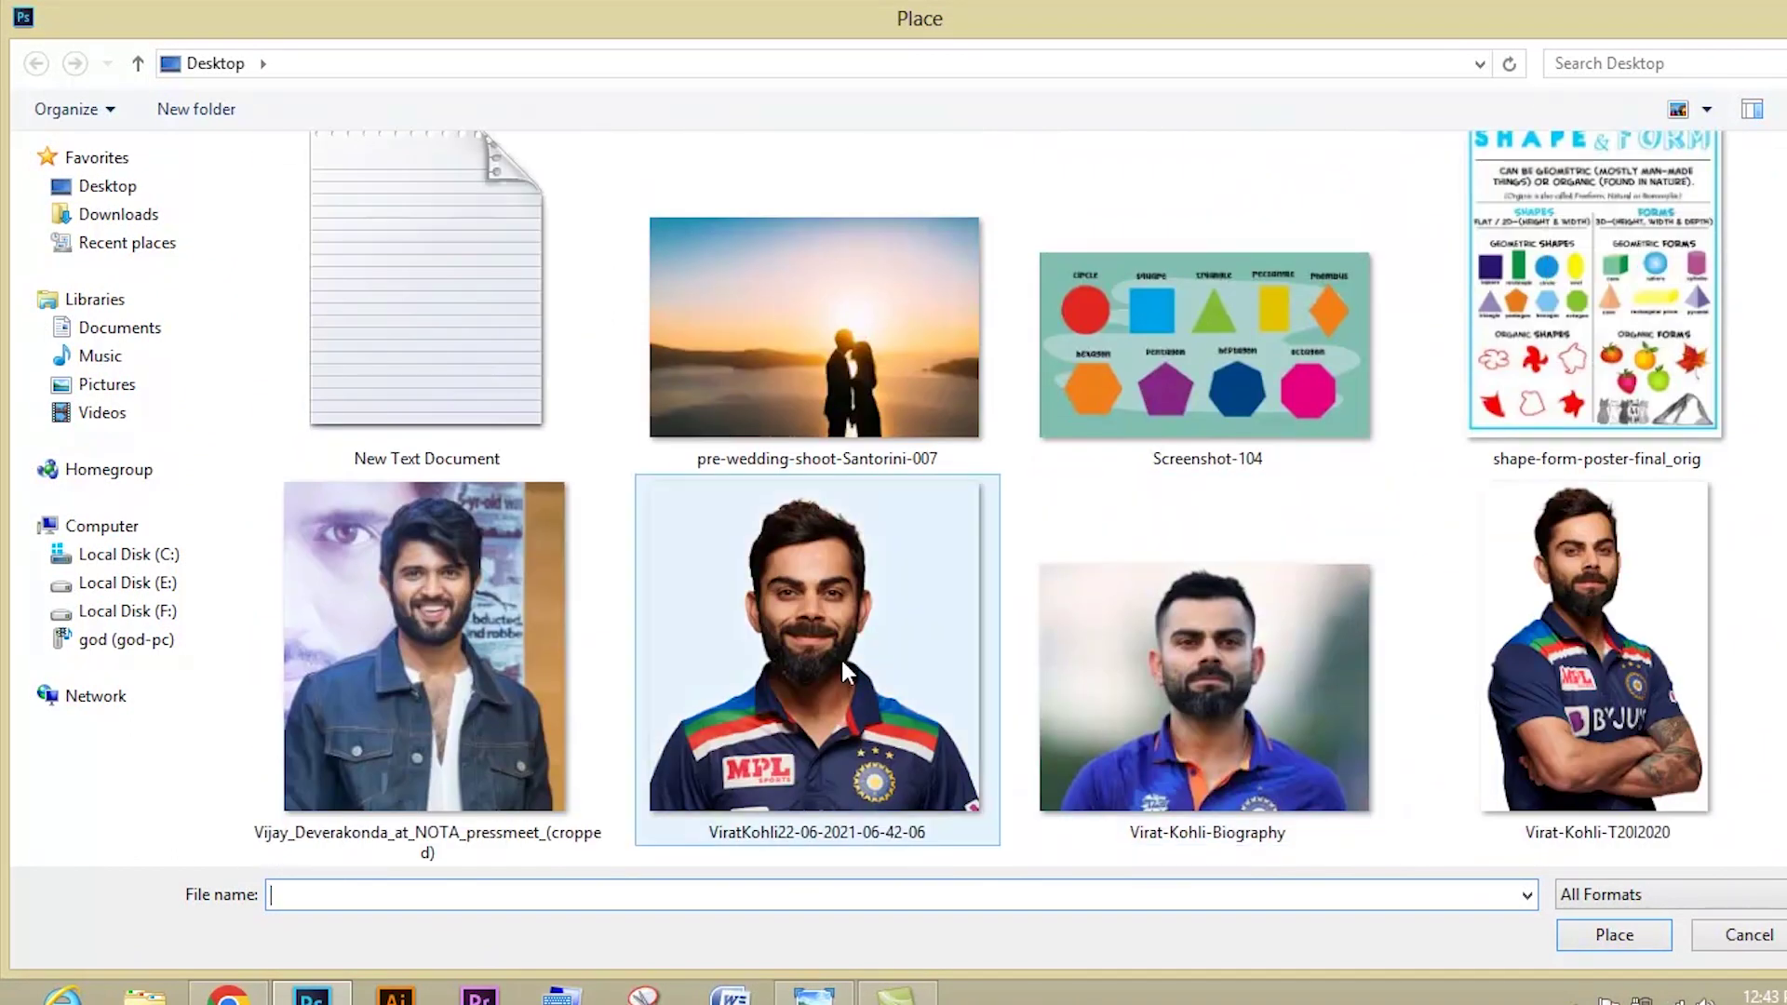
left_click(793, 646)
left_click(1613, 936)
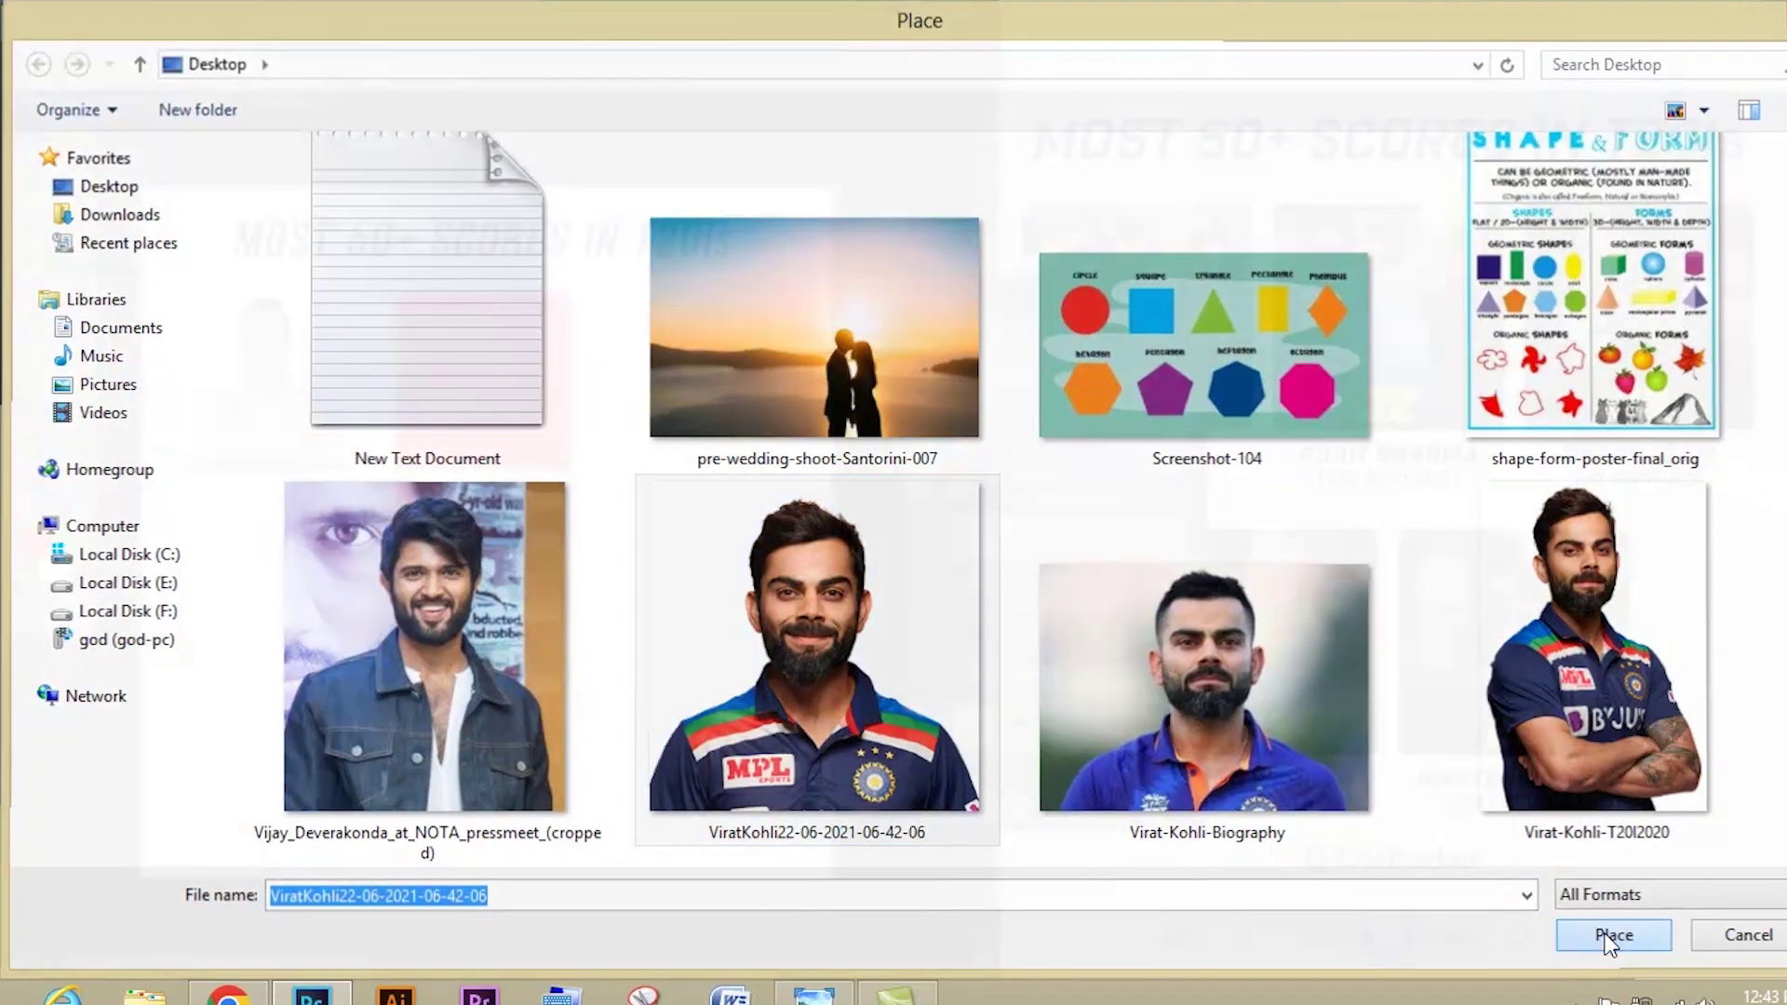
left_click_drag(482, 588, 474, 433)
left_click_drag(563, 473, 518, 460)
key("Return")
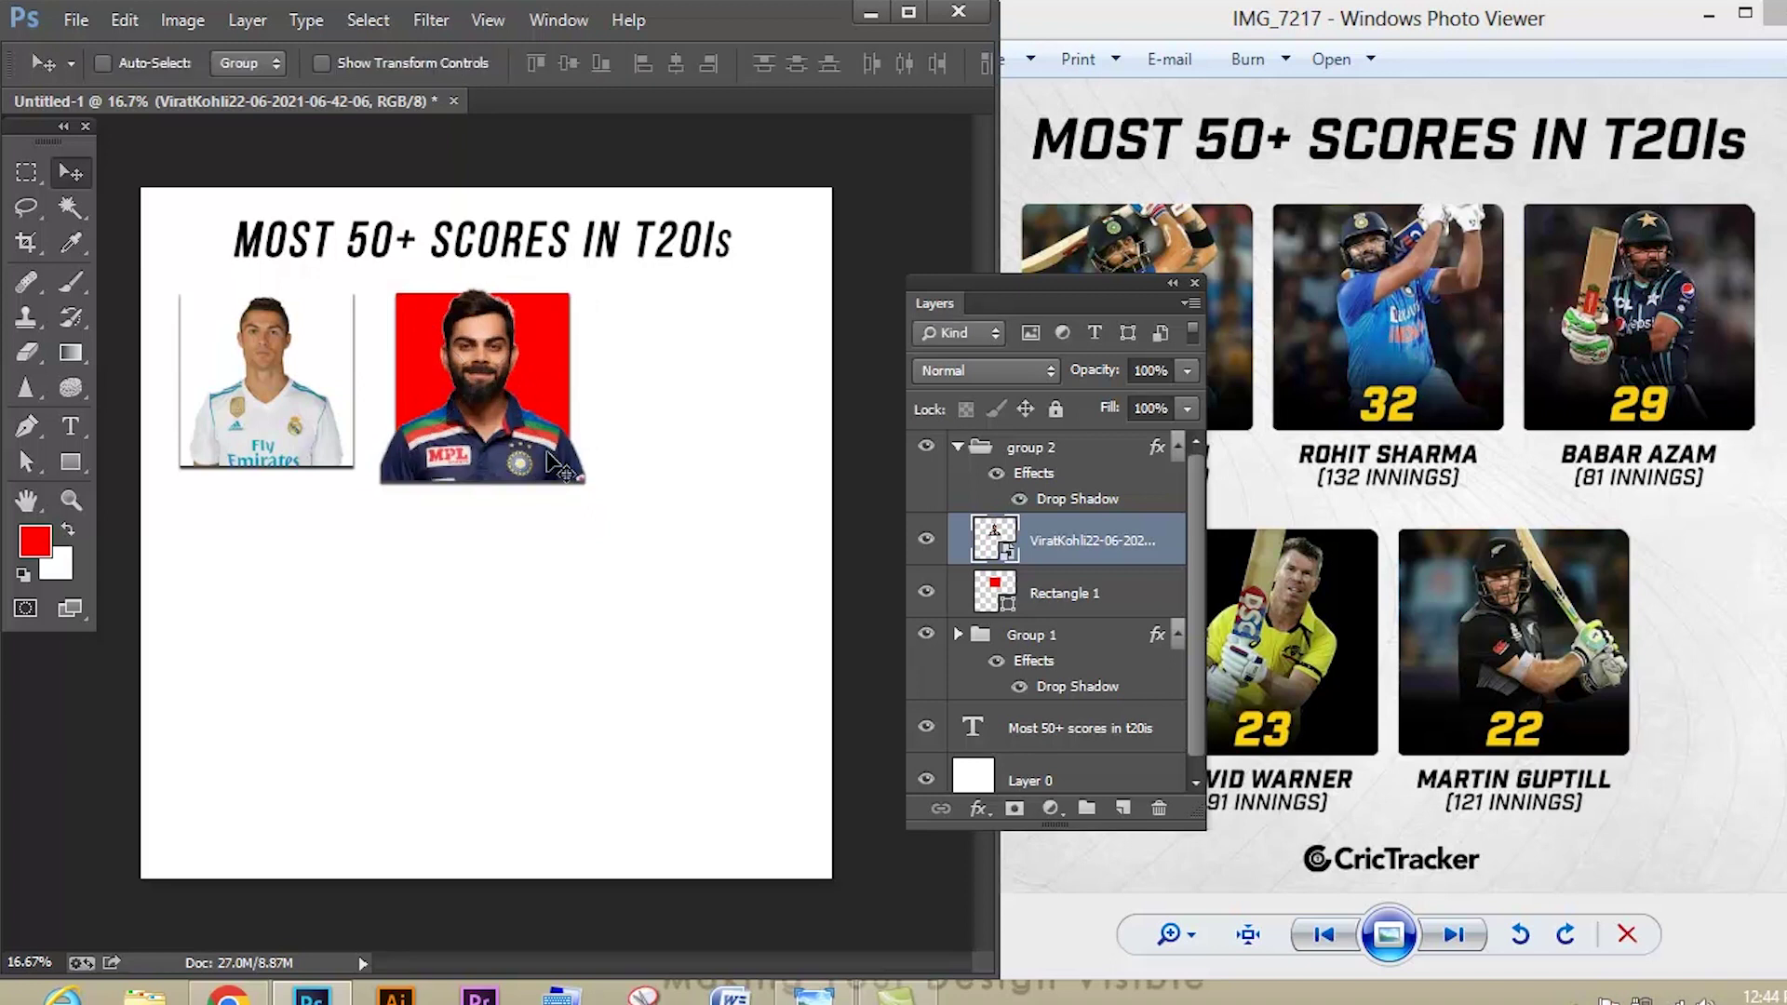
- Clip the portrait into group 2's red square and nudge it down to fit
right_click(1052, 542)
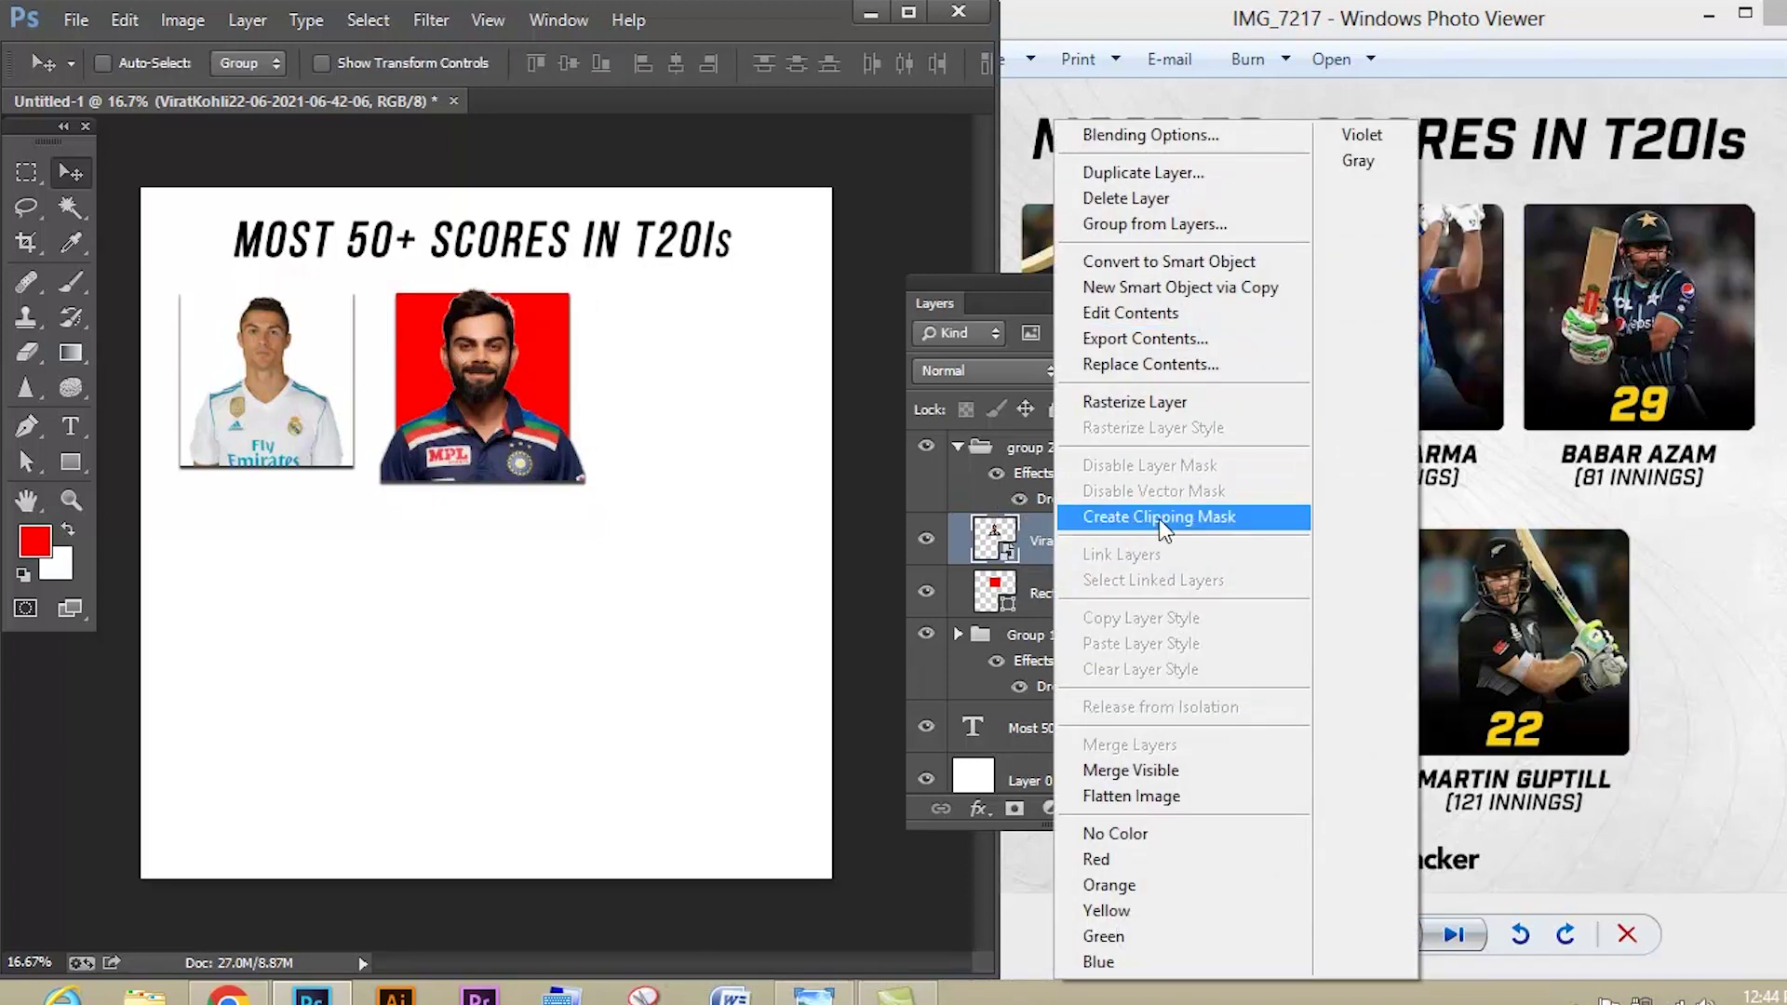
left_click(1036, 546)
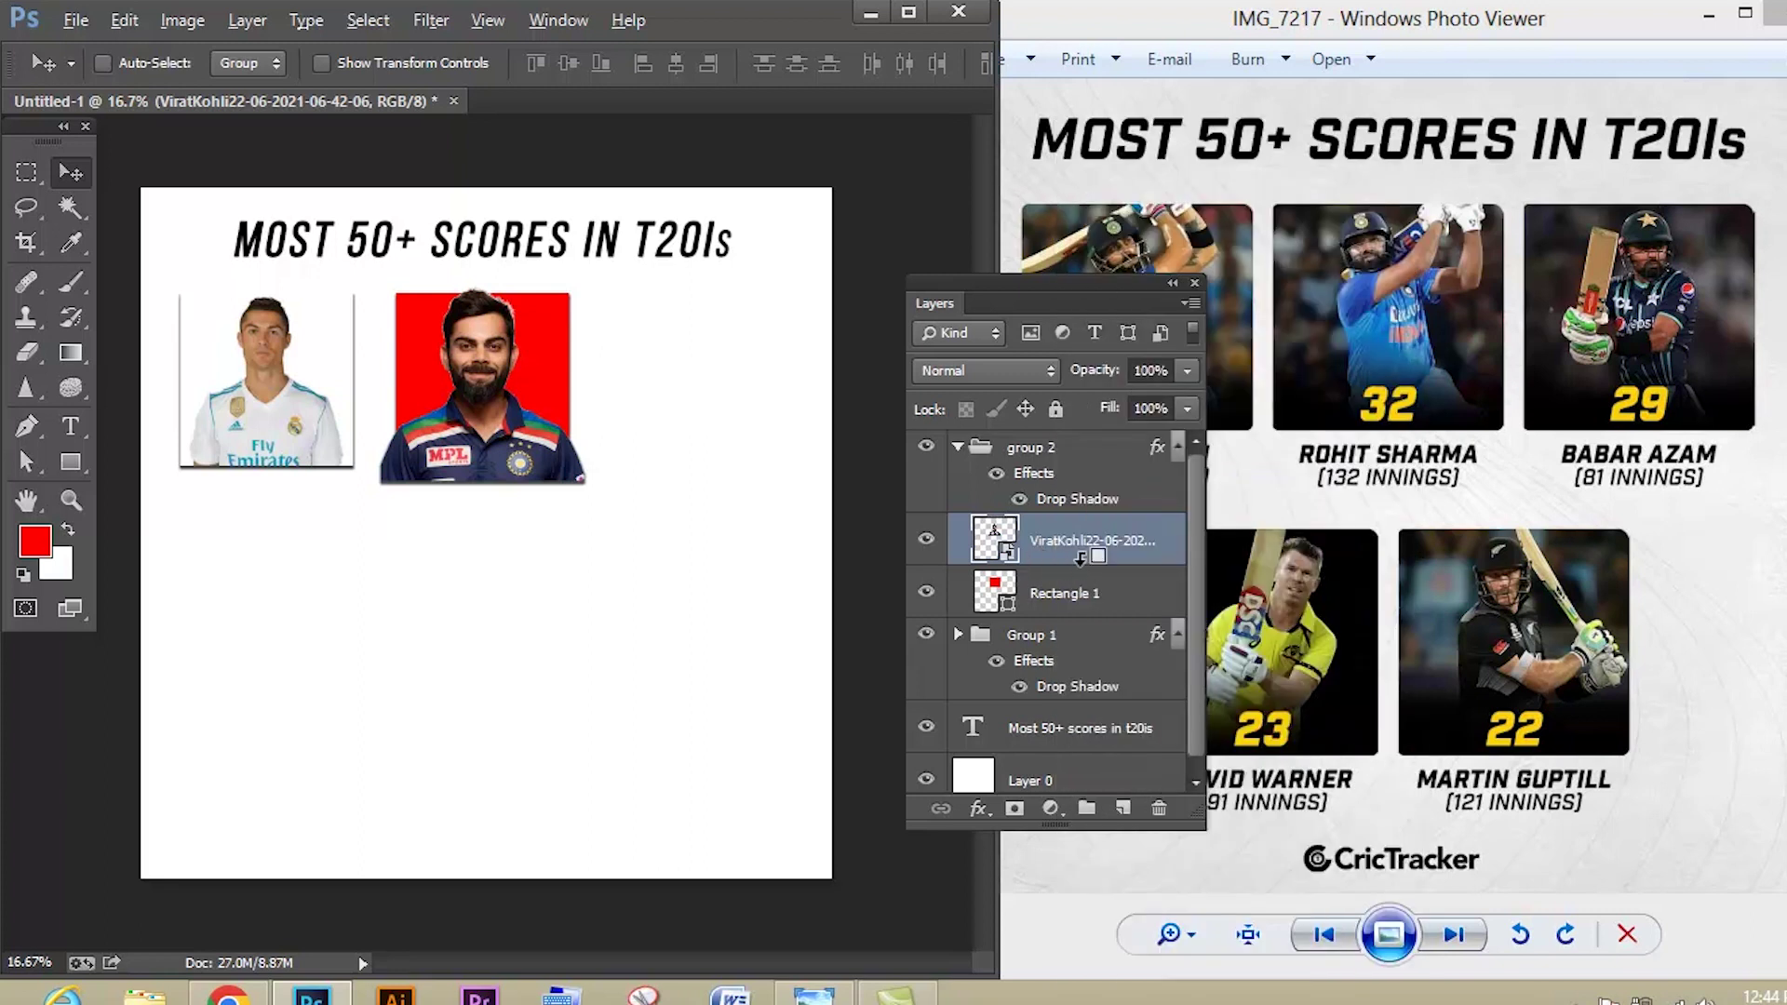
left_click(1064, 561, "alt")
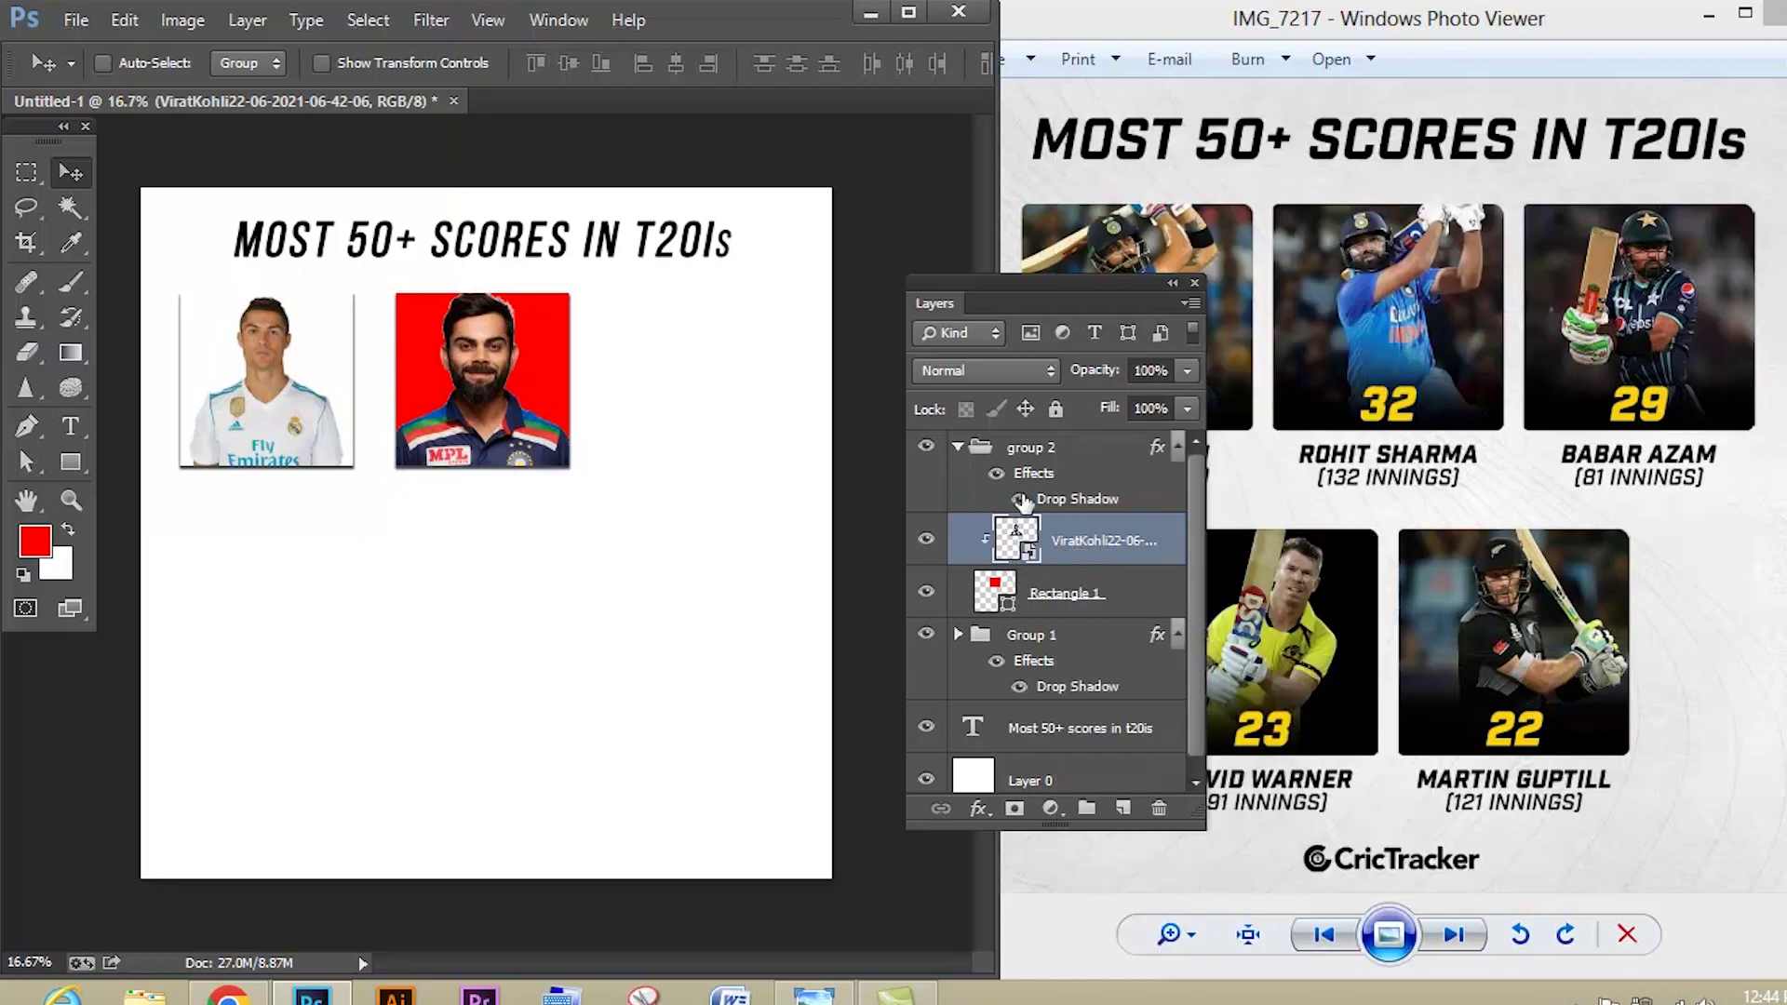
left_click(958, 447)
left_click(958, 448)
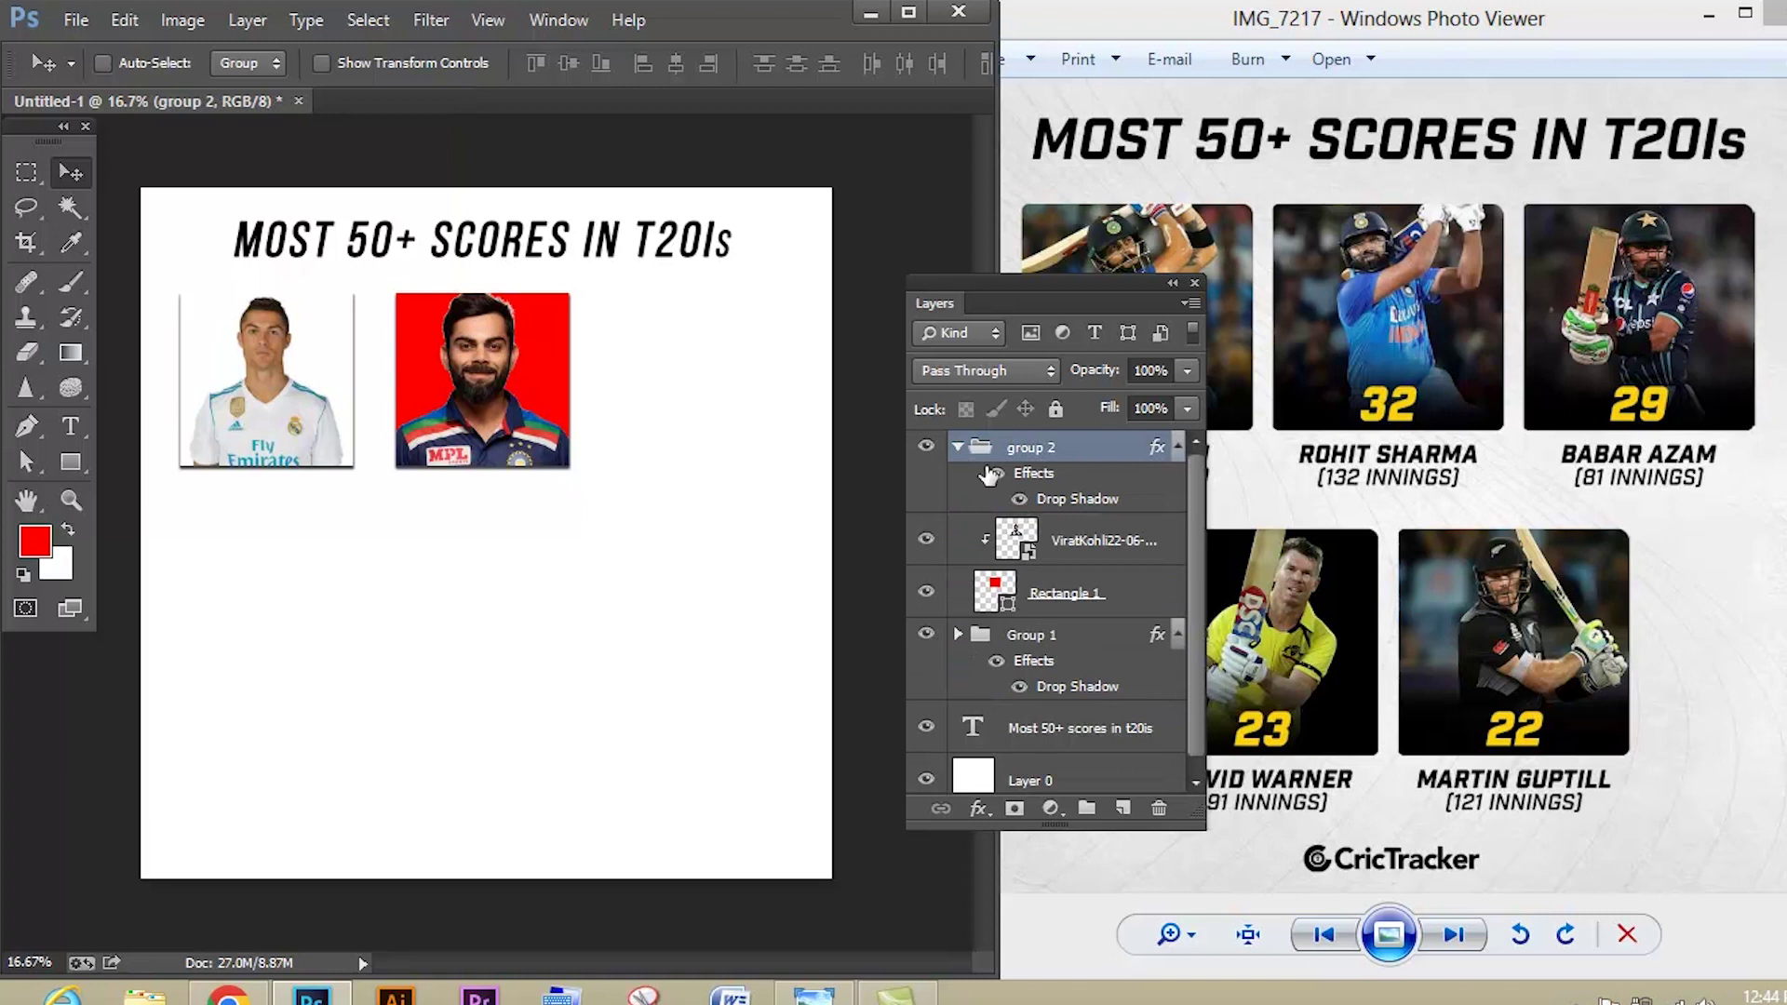
left_click(1059, 549)
key("ctrl+t")
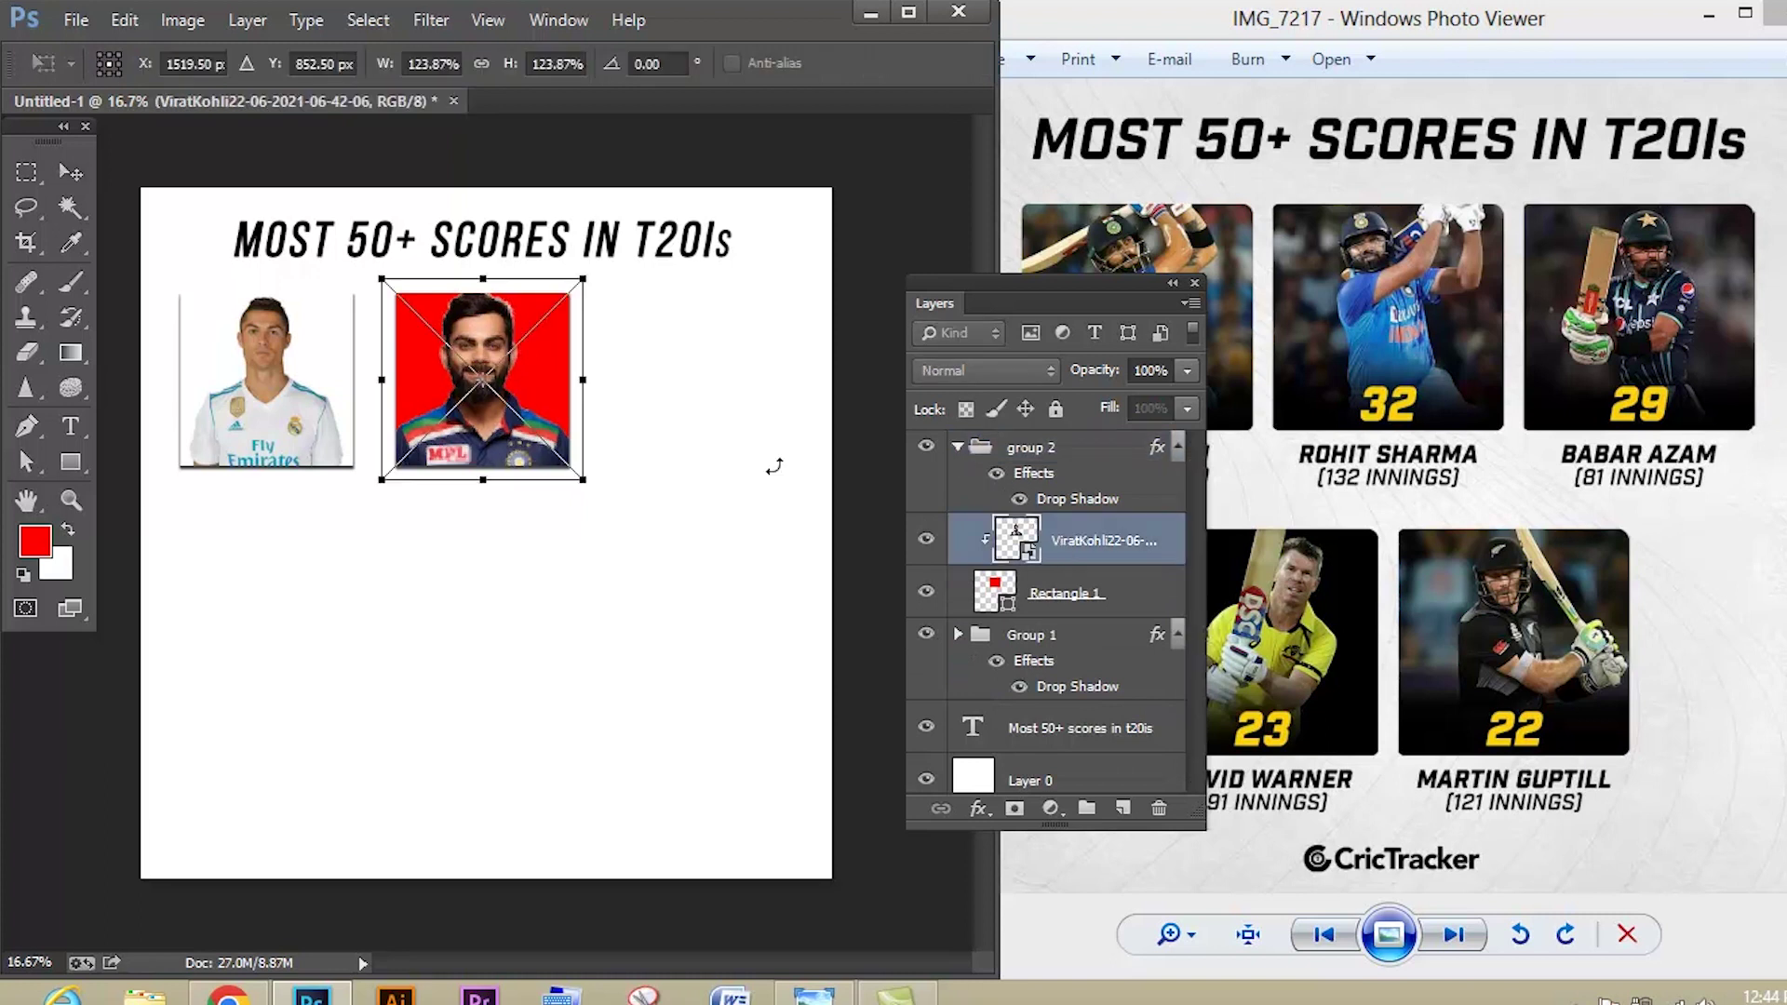
left_click_drag(490, 342, 495, 353)
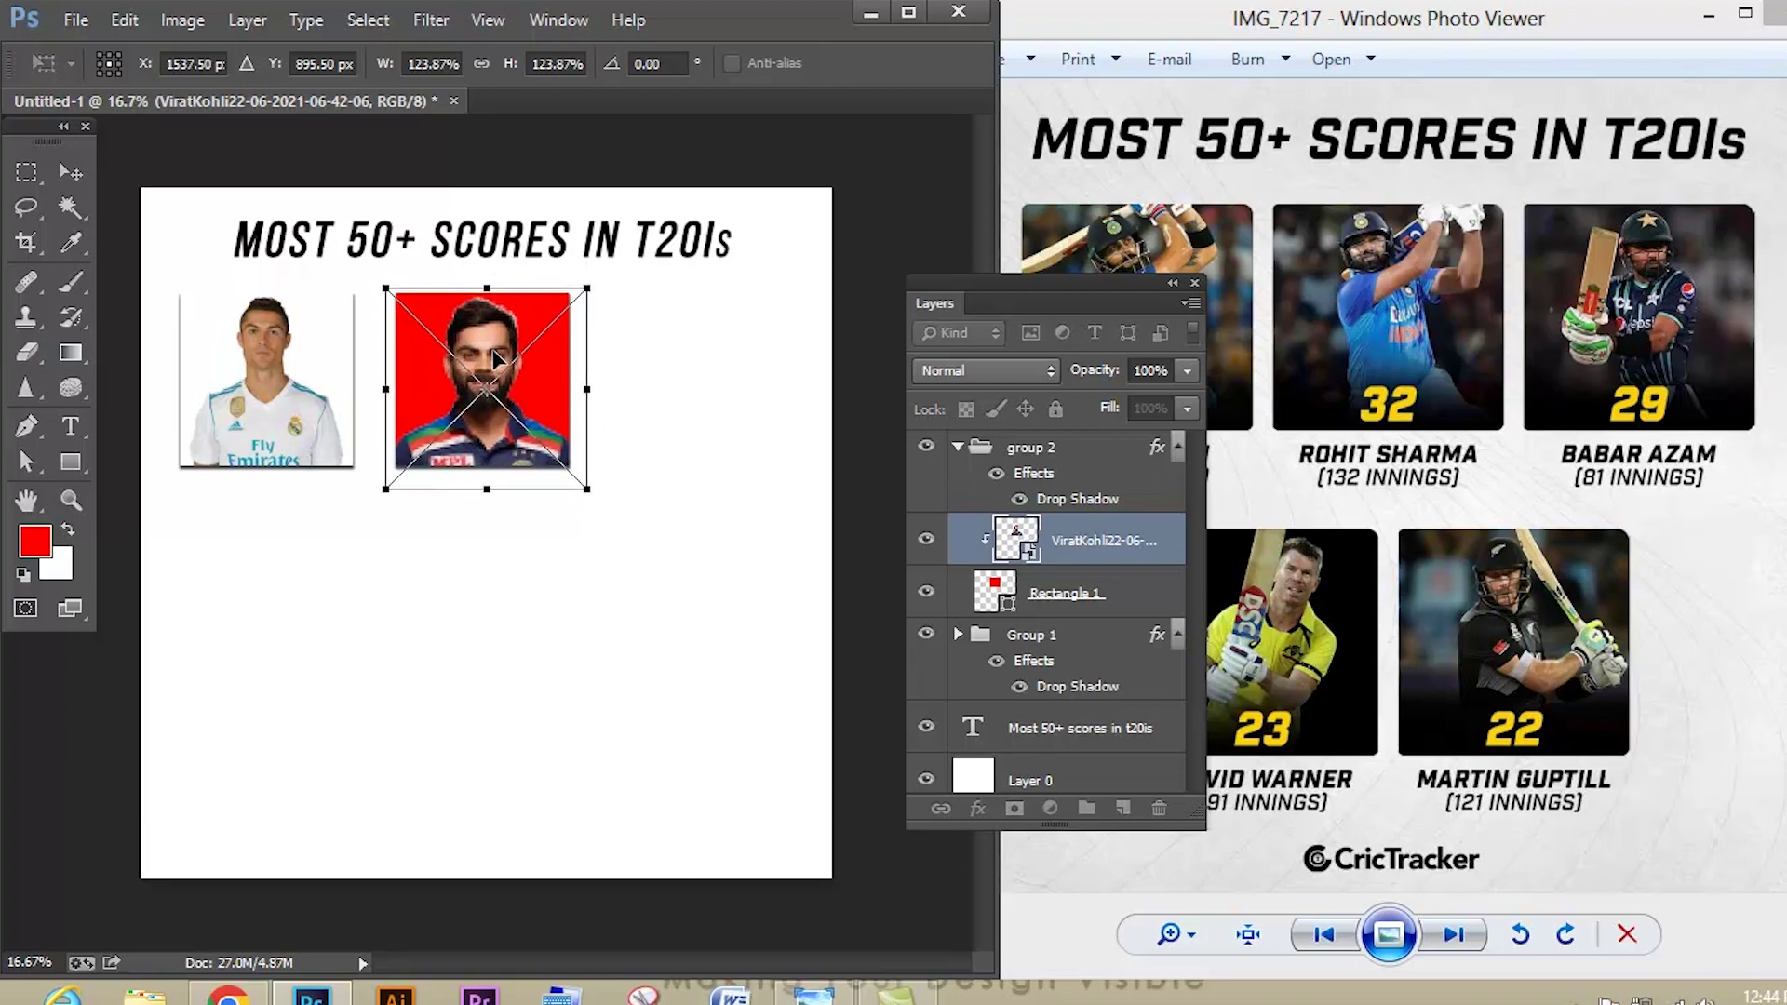
key("Return")
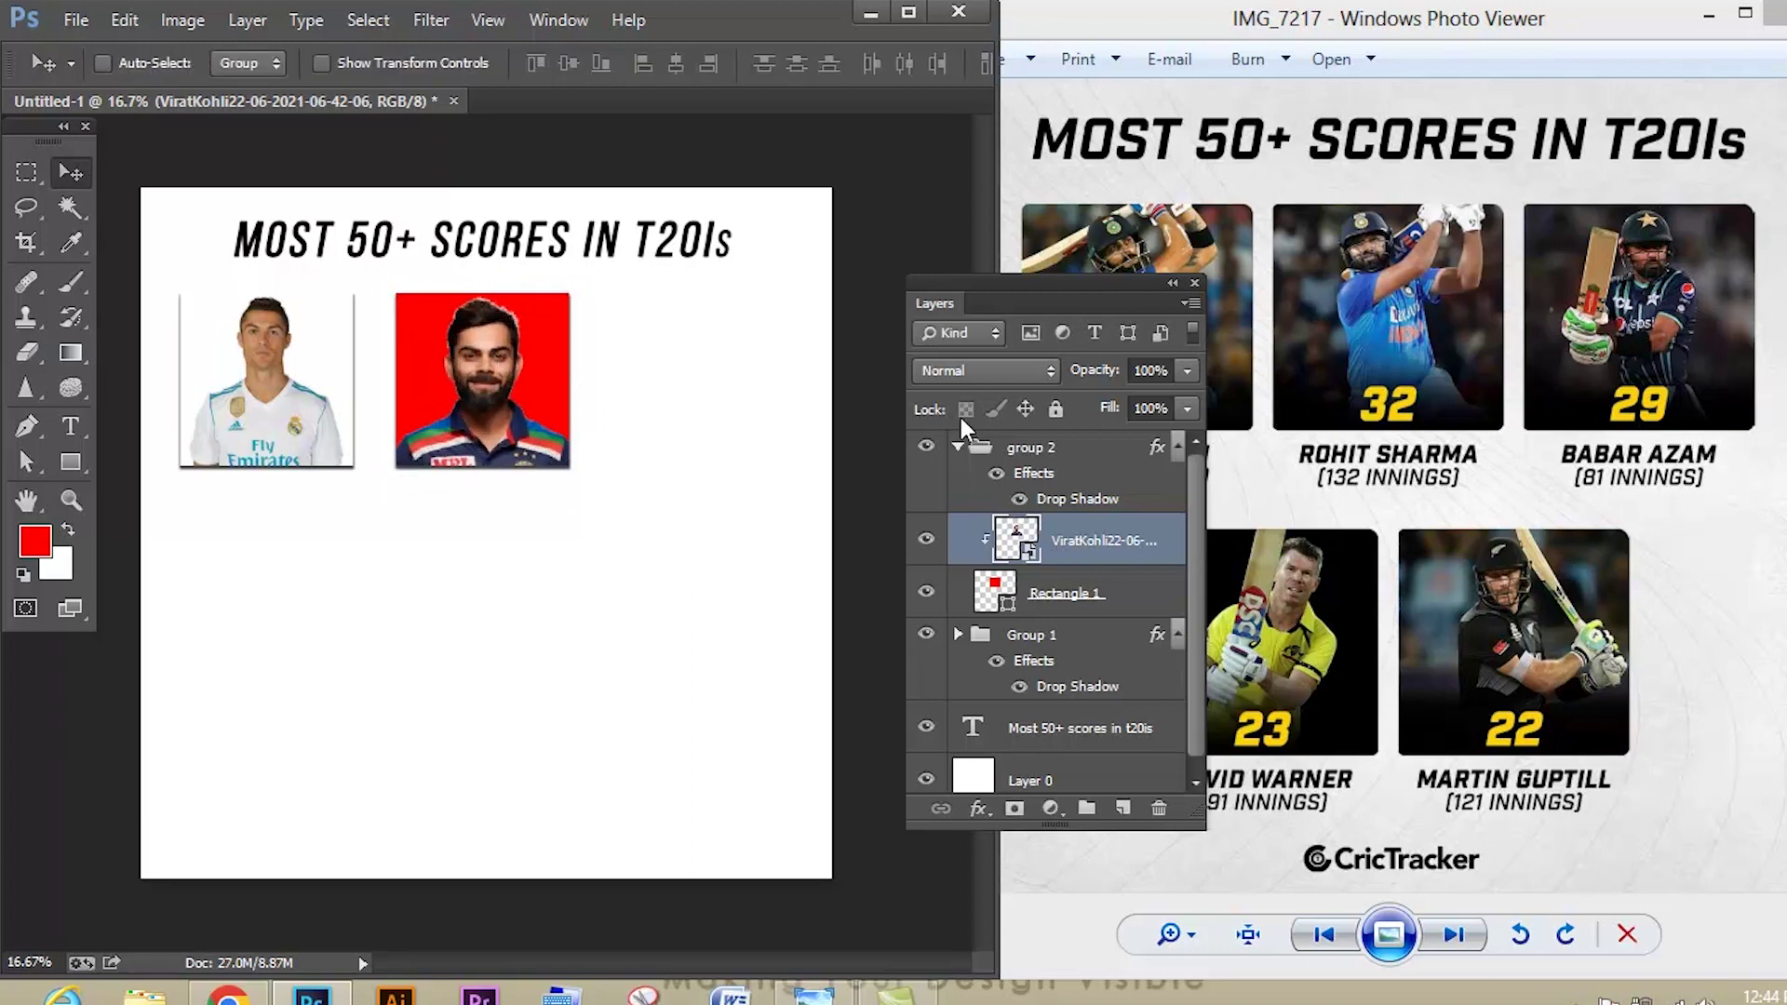
left_click(959, 447)
- Duplicate group 2, rename the copy group 3, and drag it right of the second tile
key("ctrl+j")
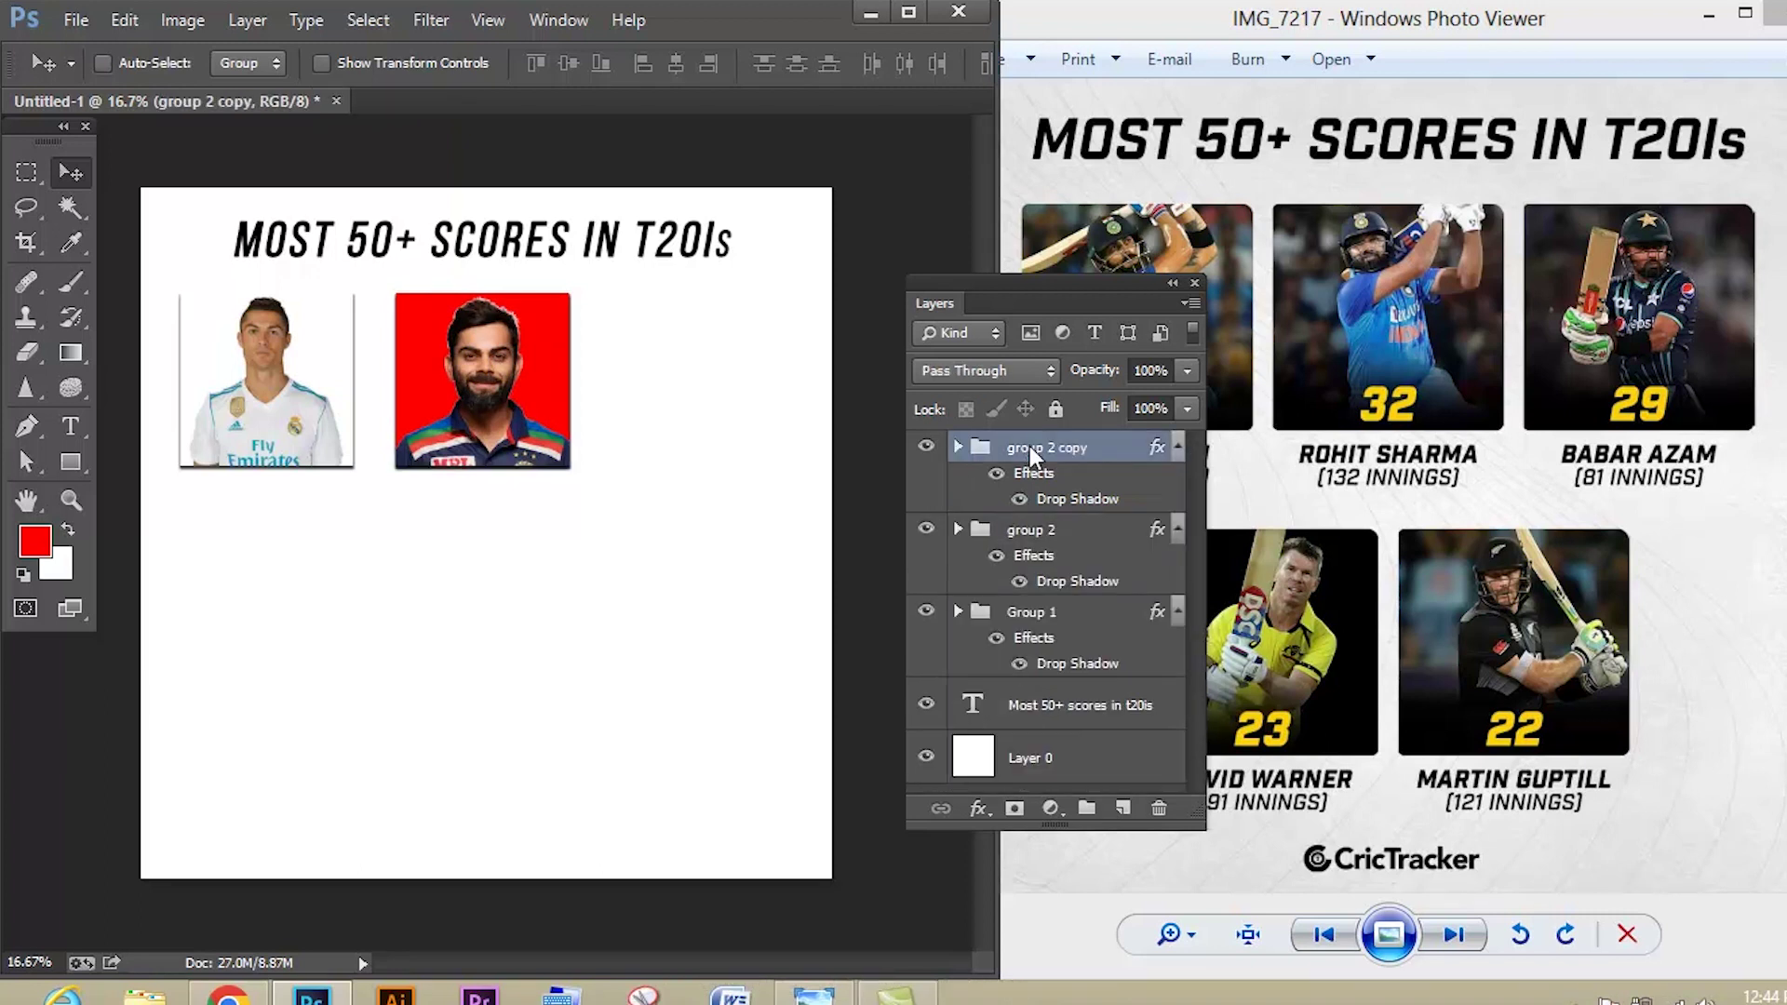
double_click(1031, 449)
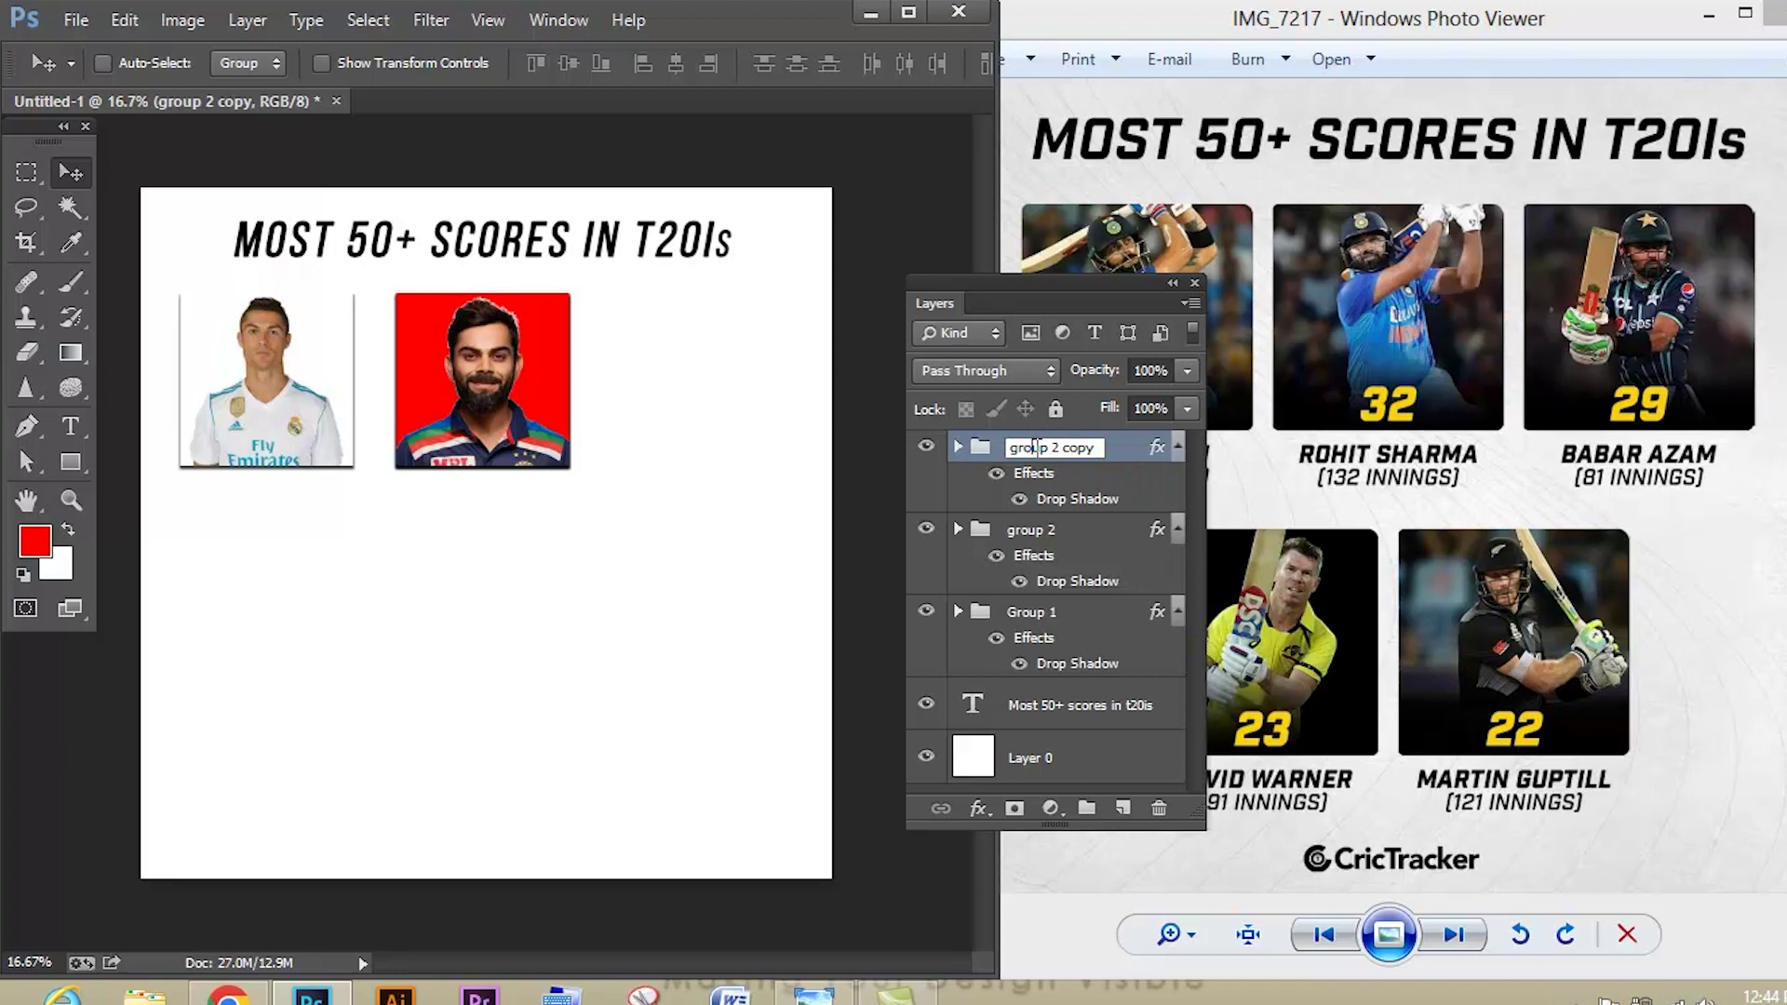
left_click(1058, 449)
key("BackSpace")
key("Return")
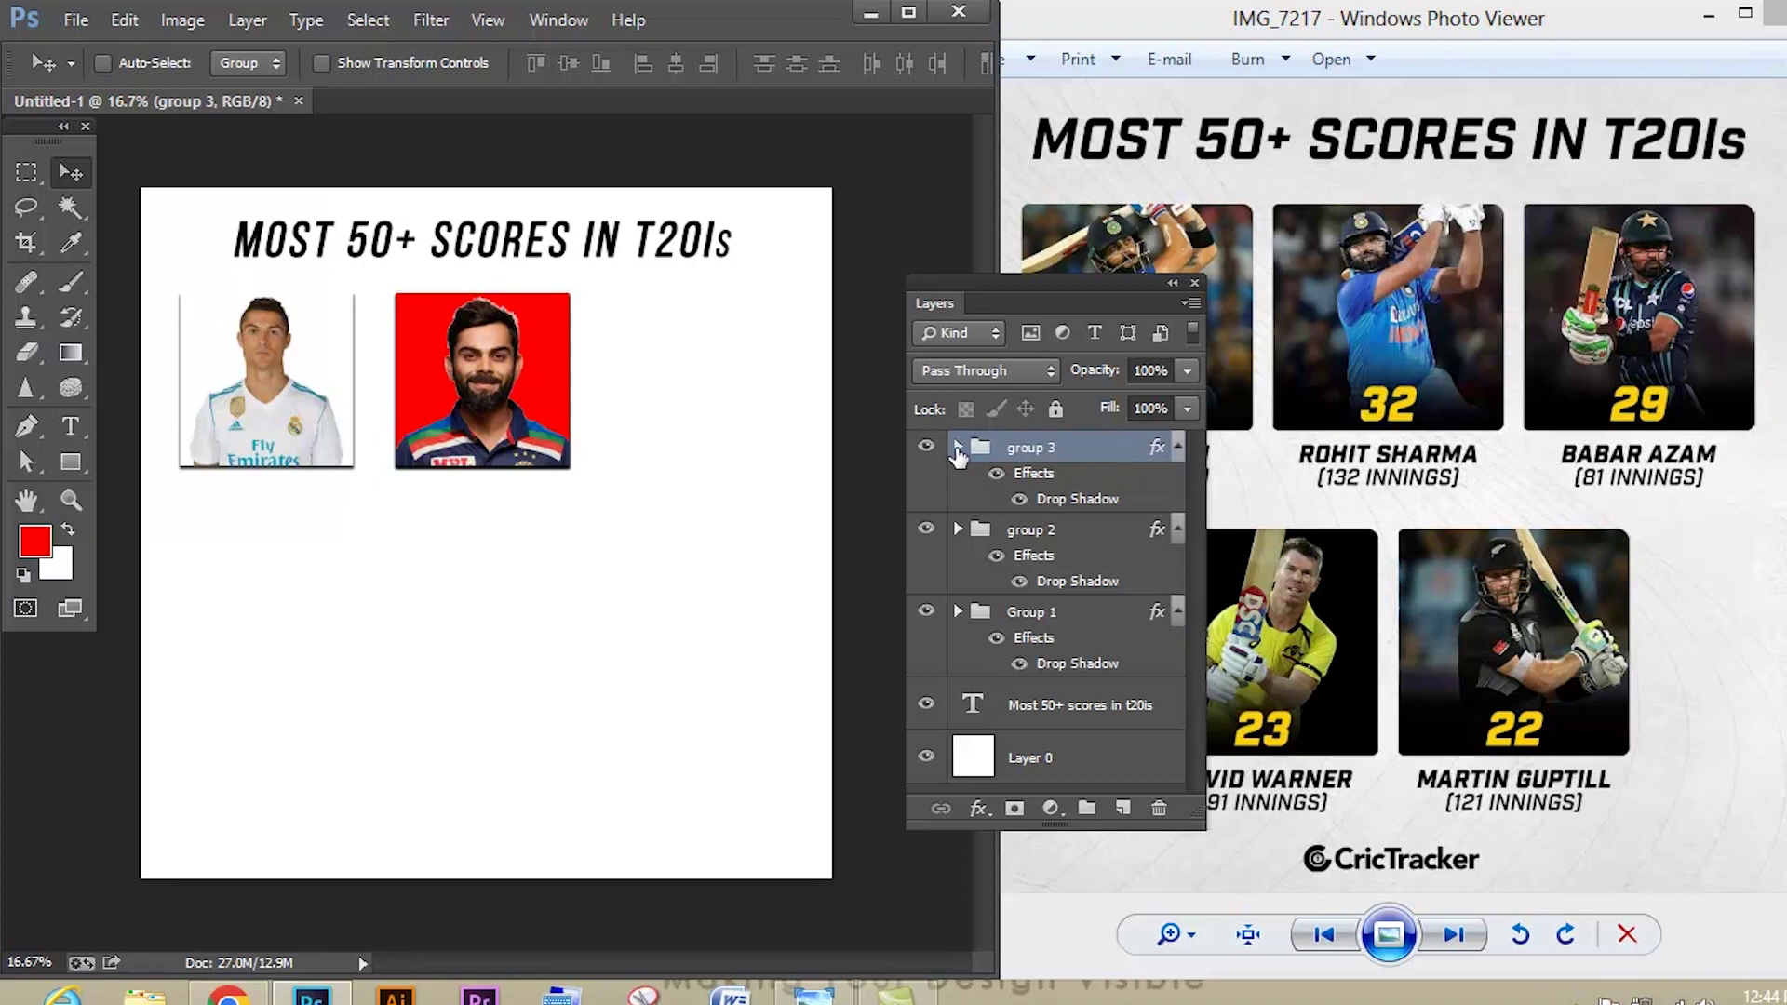
key("ctrl+t")
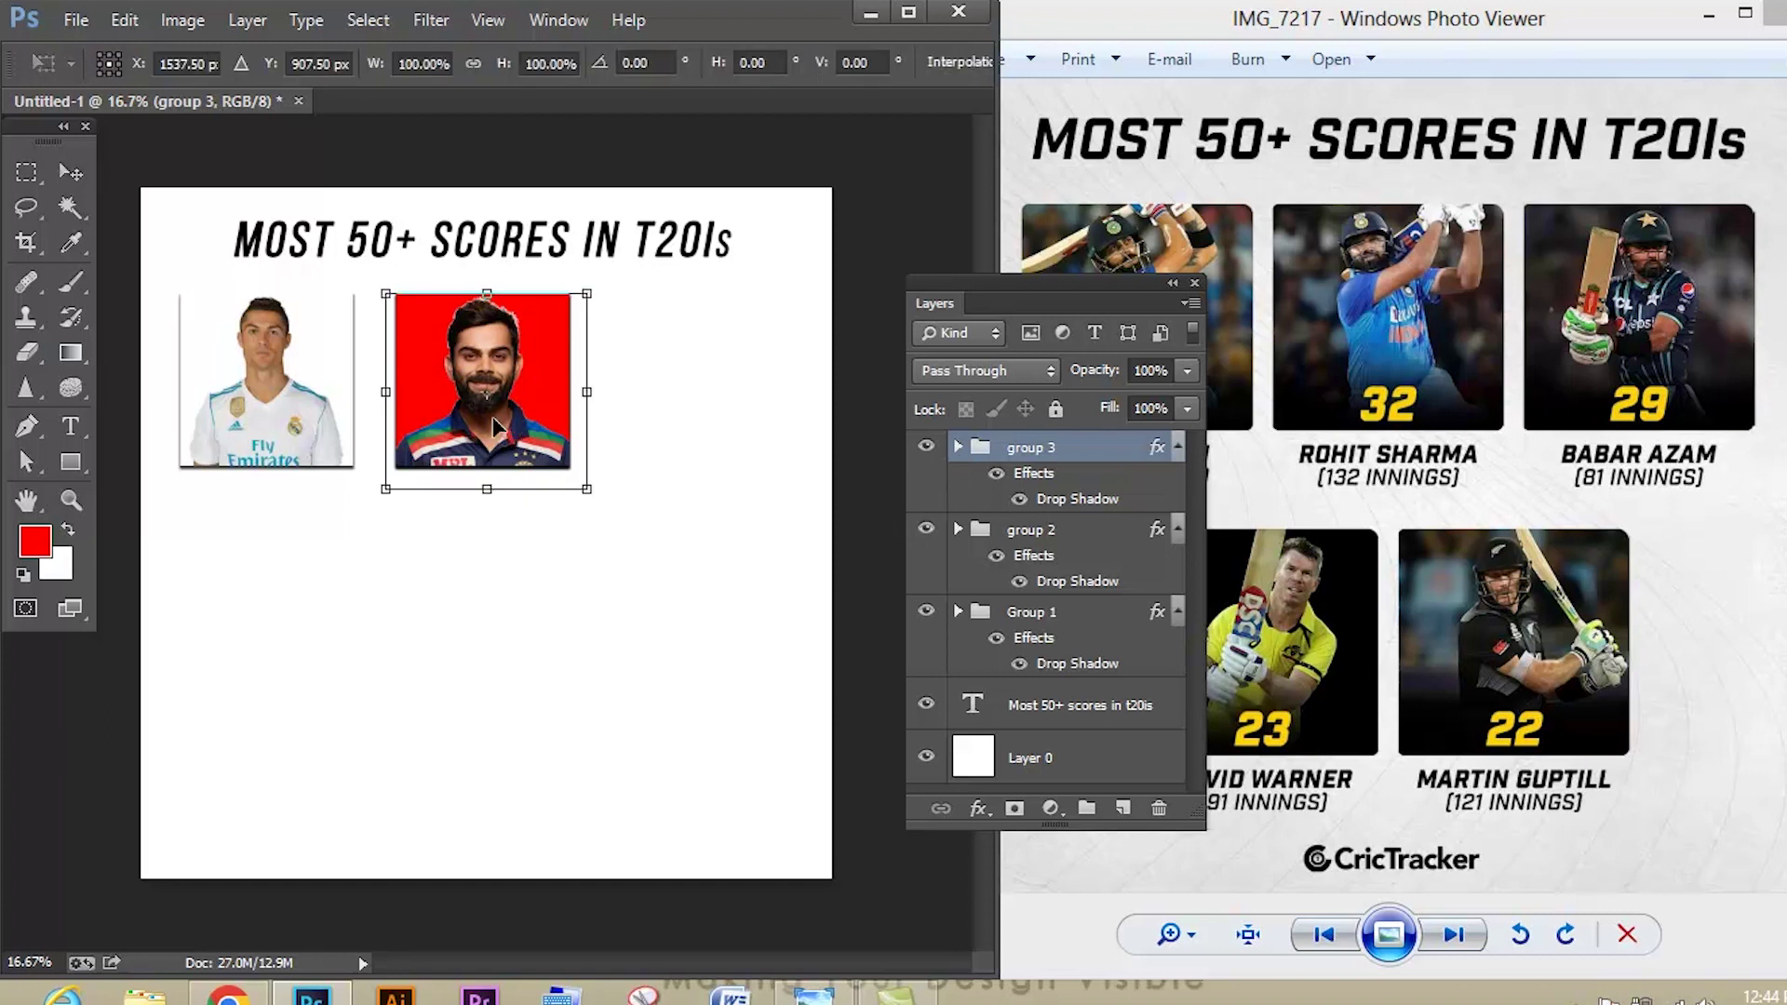
left_click_drag(529, 431, 743, 428)
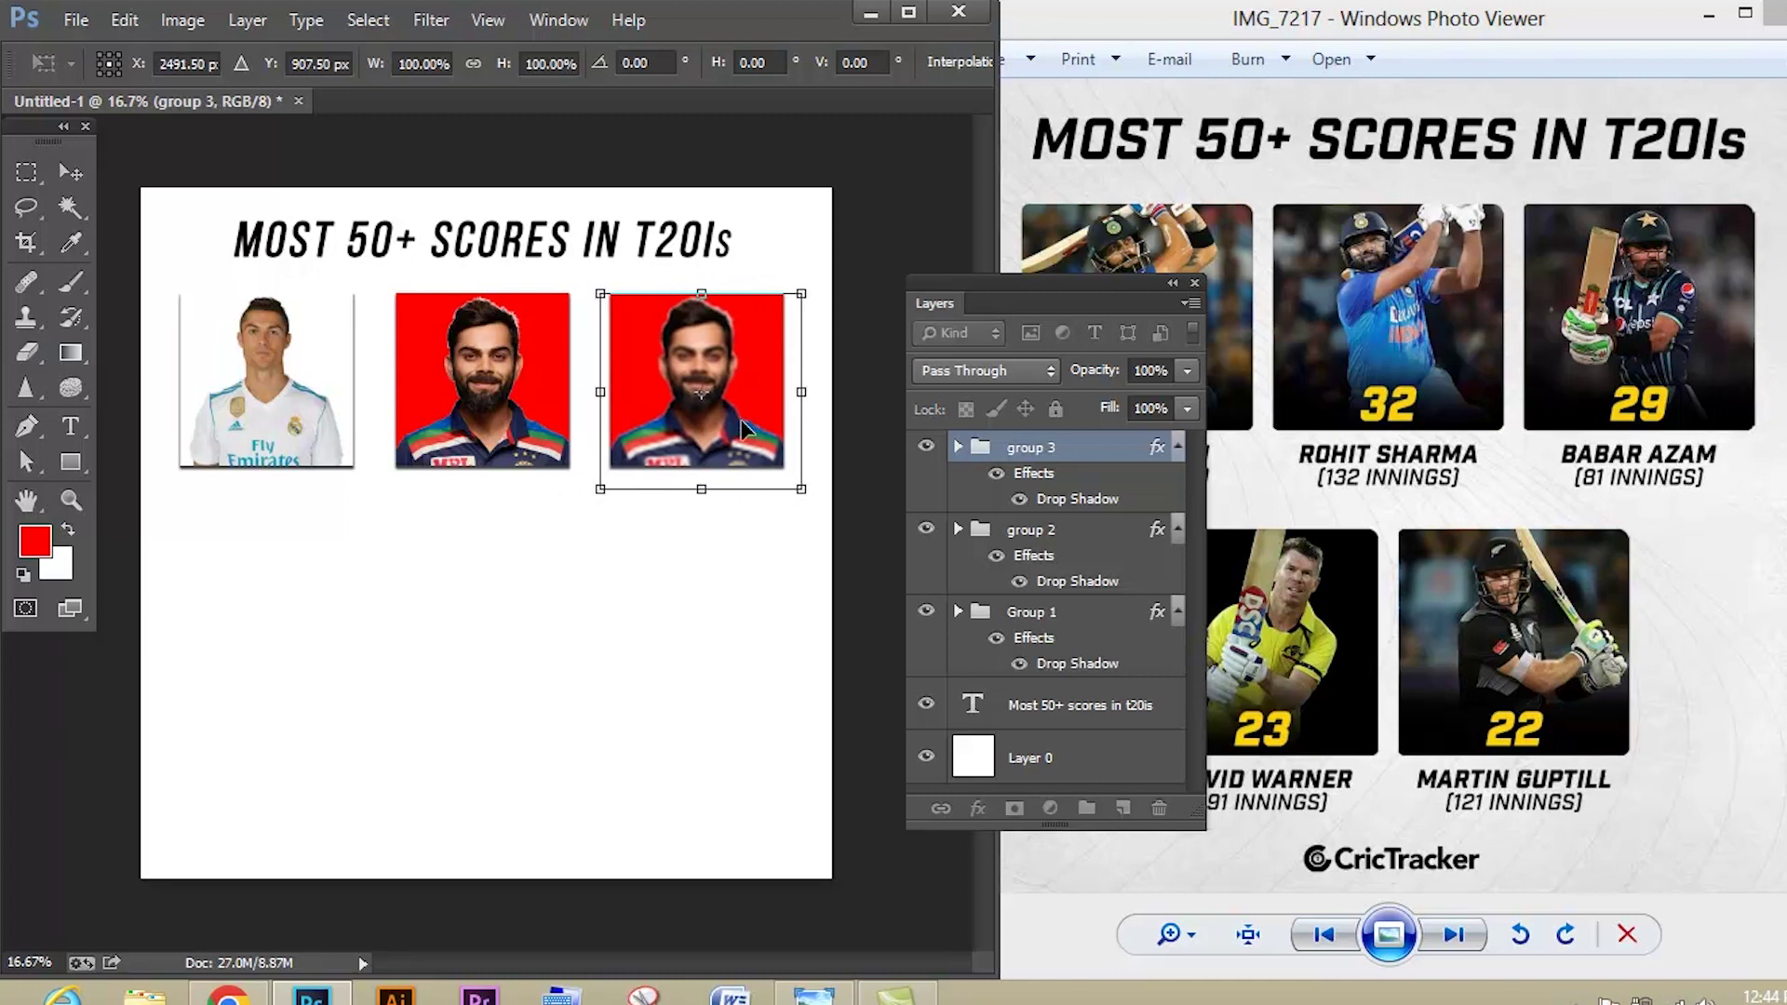
- Commit the third tile's position and delete its copied portrait layer, leaving the red square
key("Return")
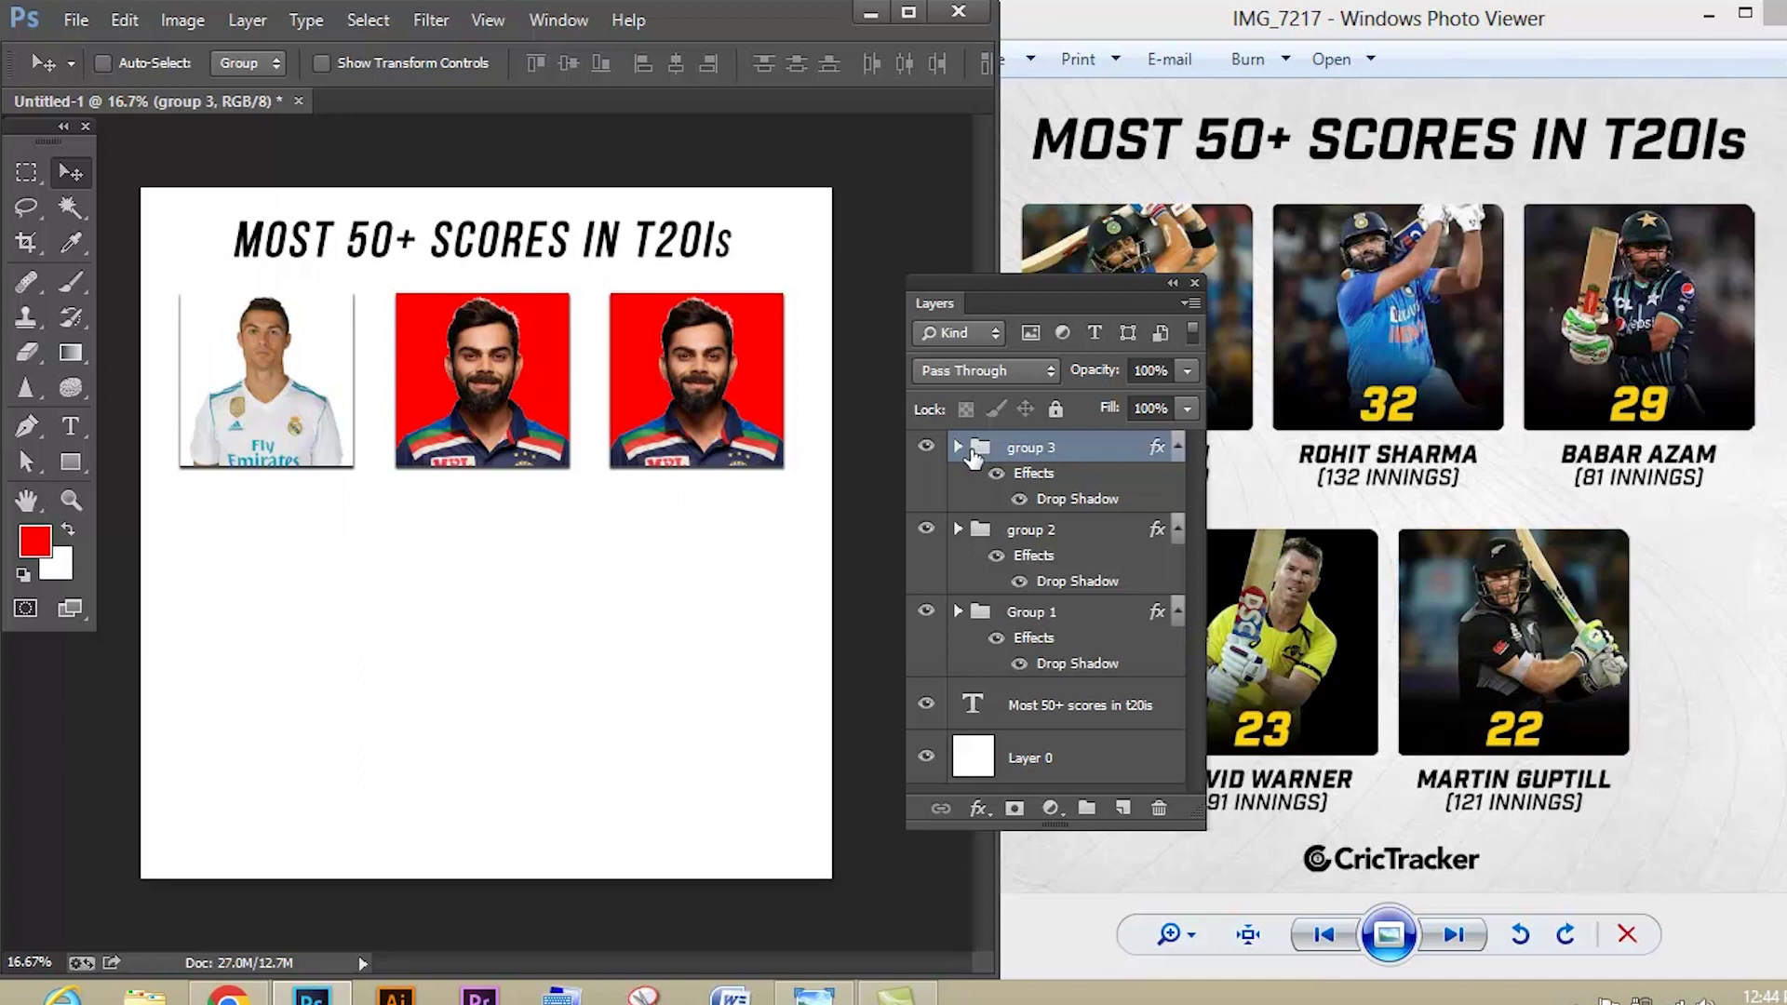
left_click(958, 449)
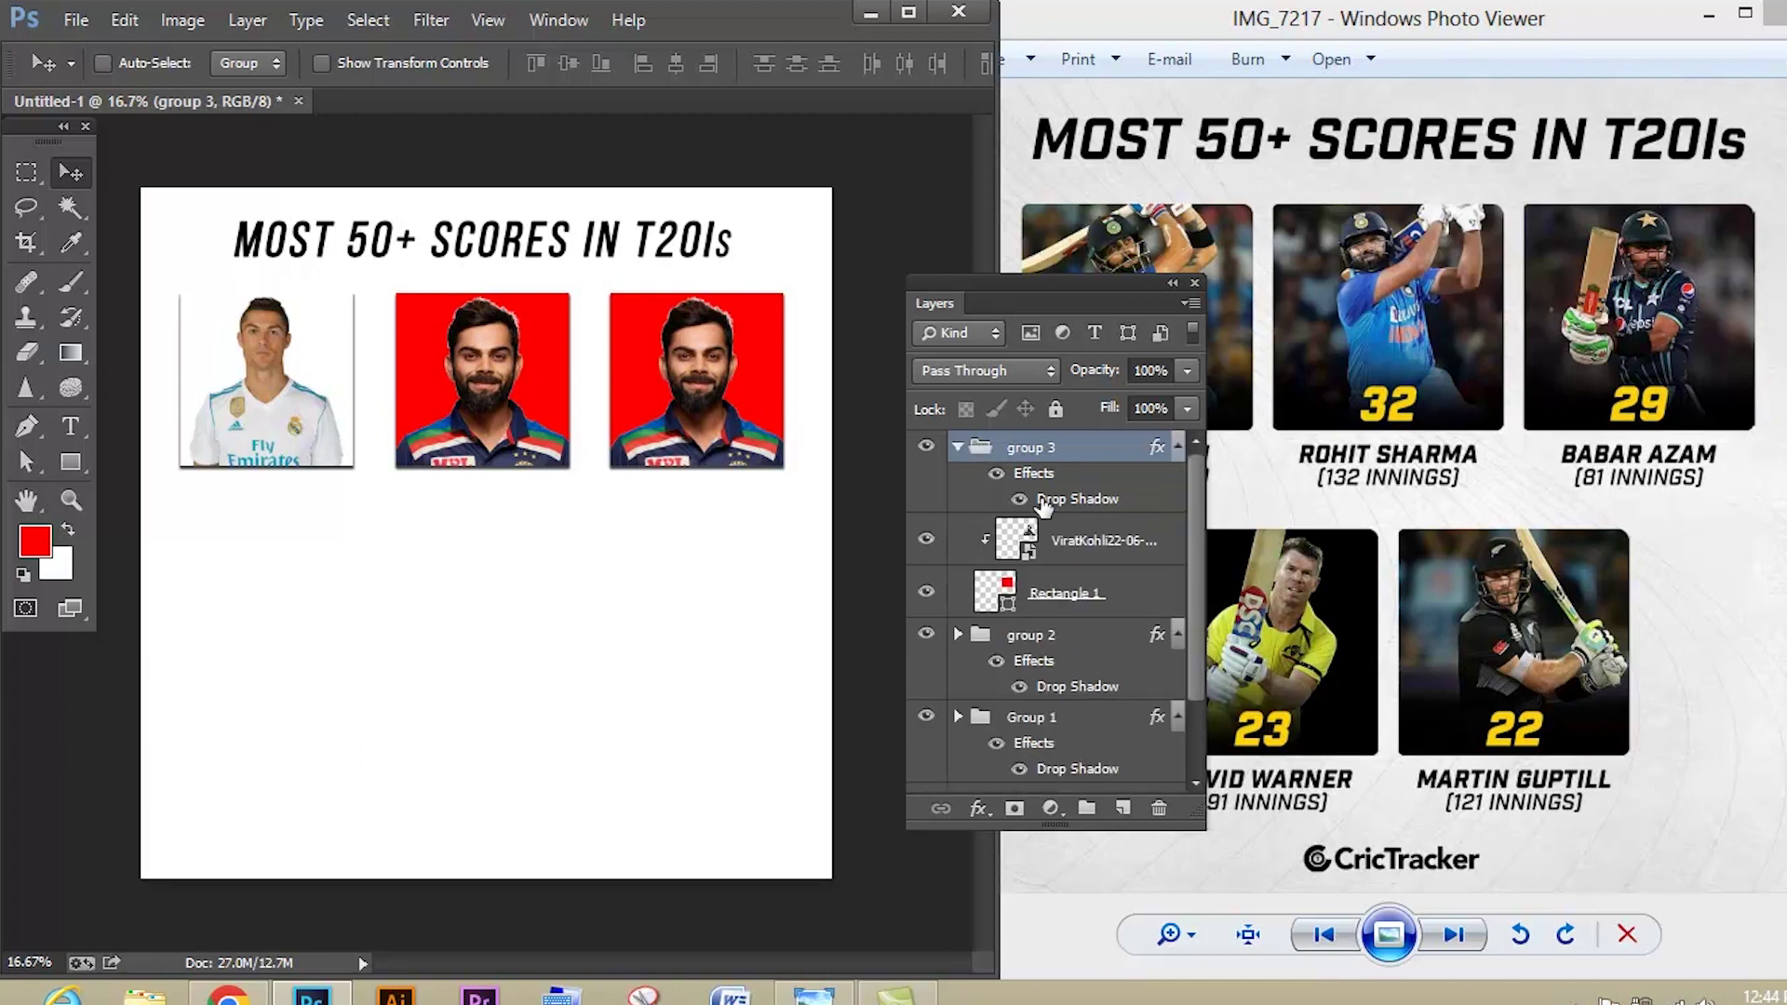
left_click(1073, 547)
key("Delete")
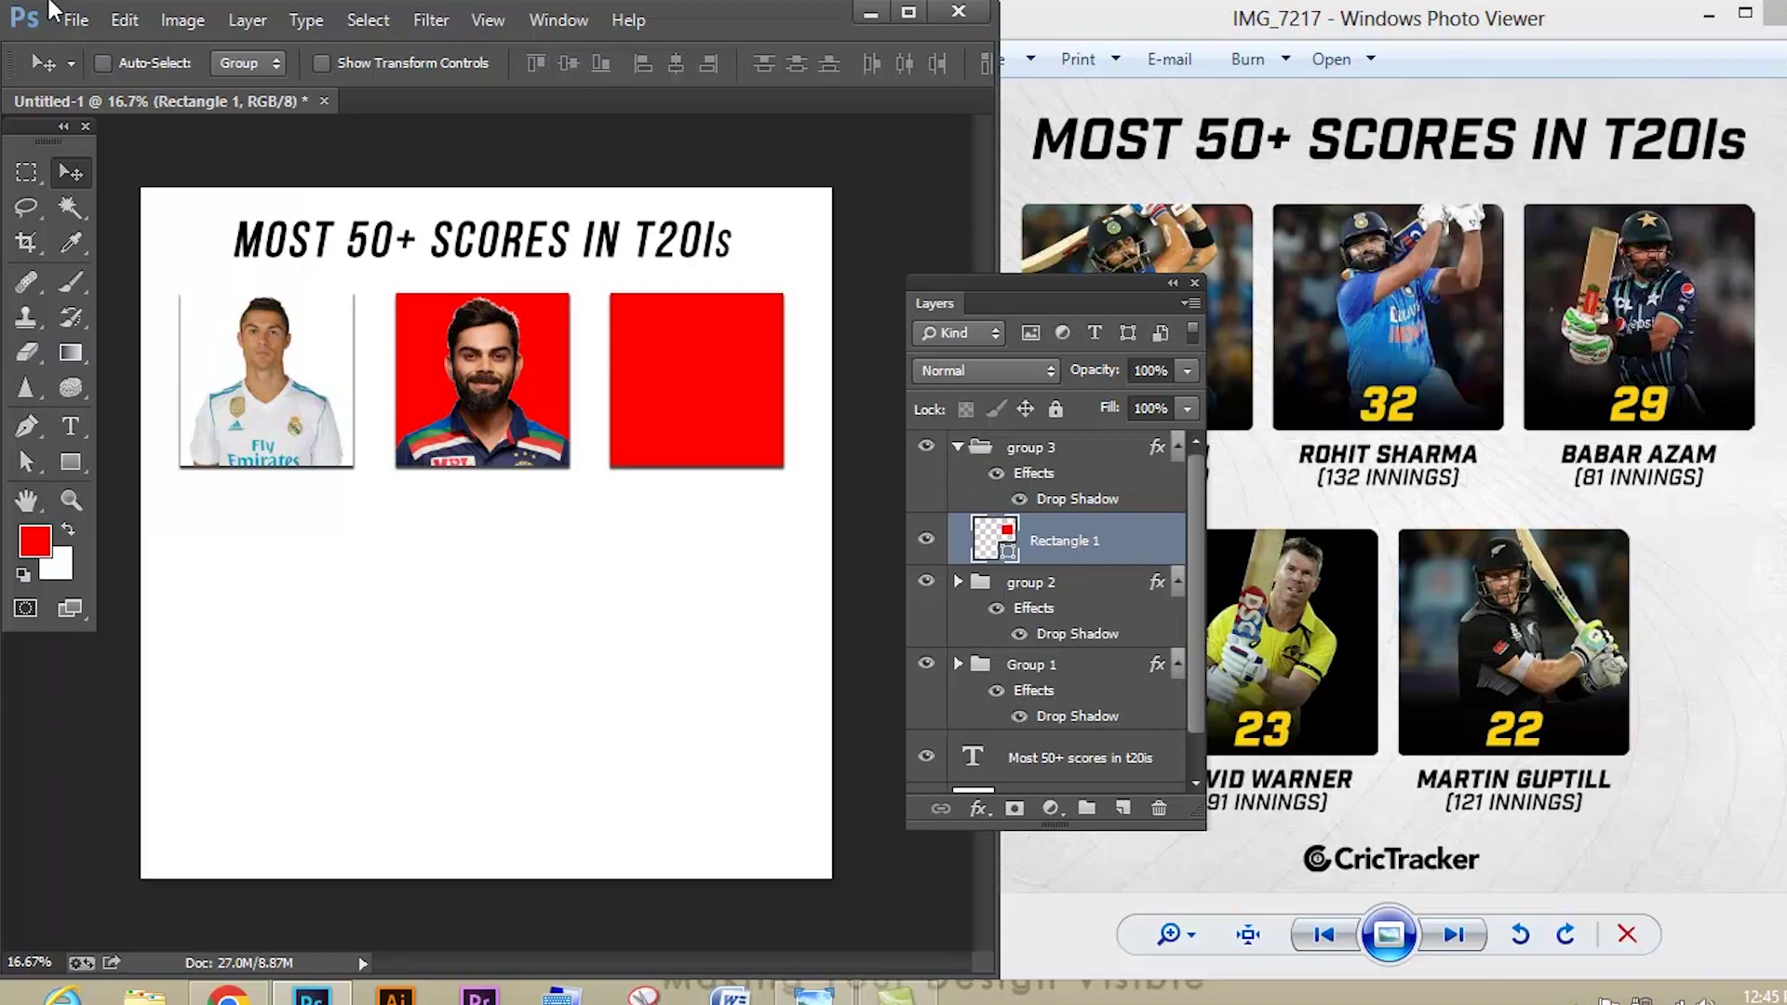
- Place the denim-jacket portrait file into the poster
left_click(74, 22)
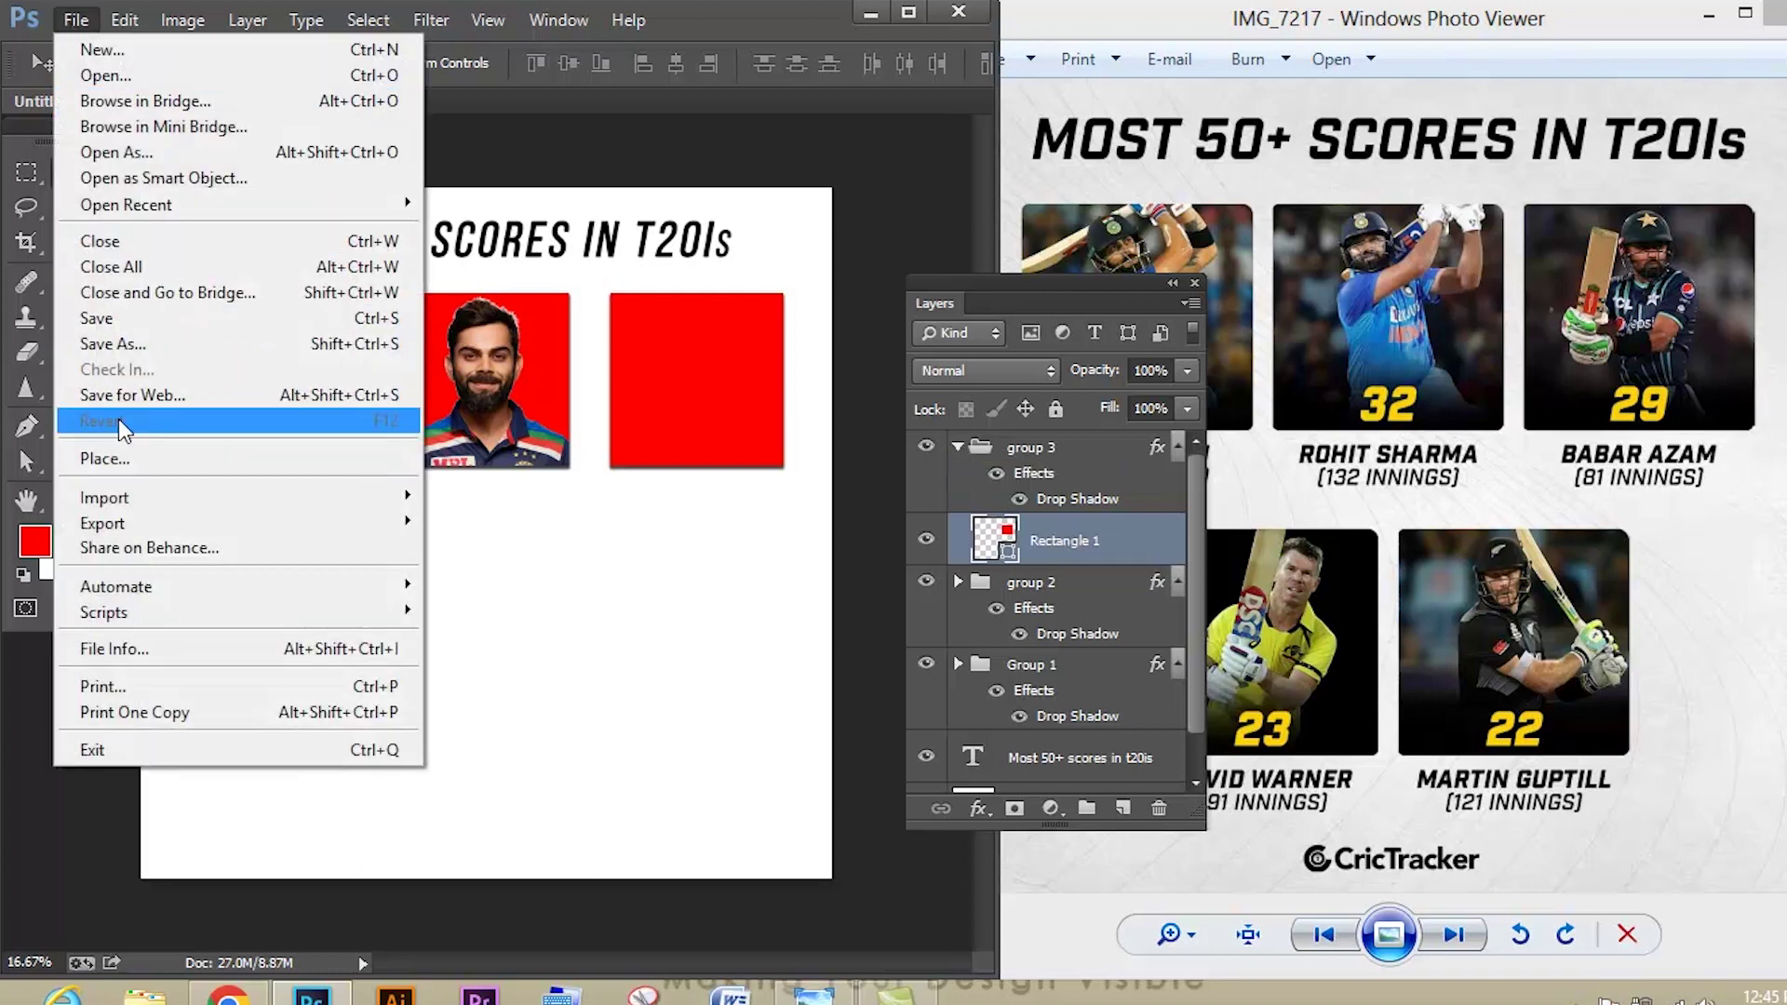
left_click(119, 458)
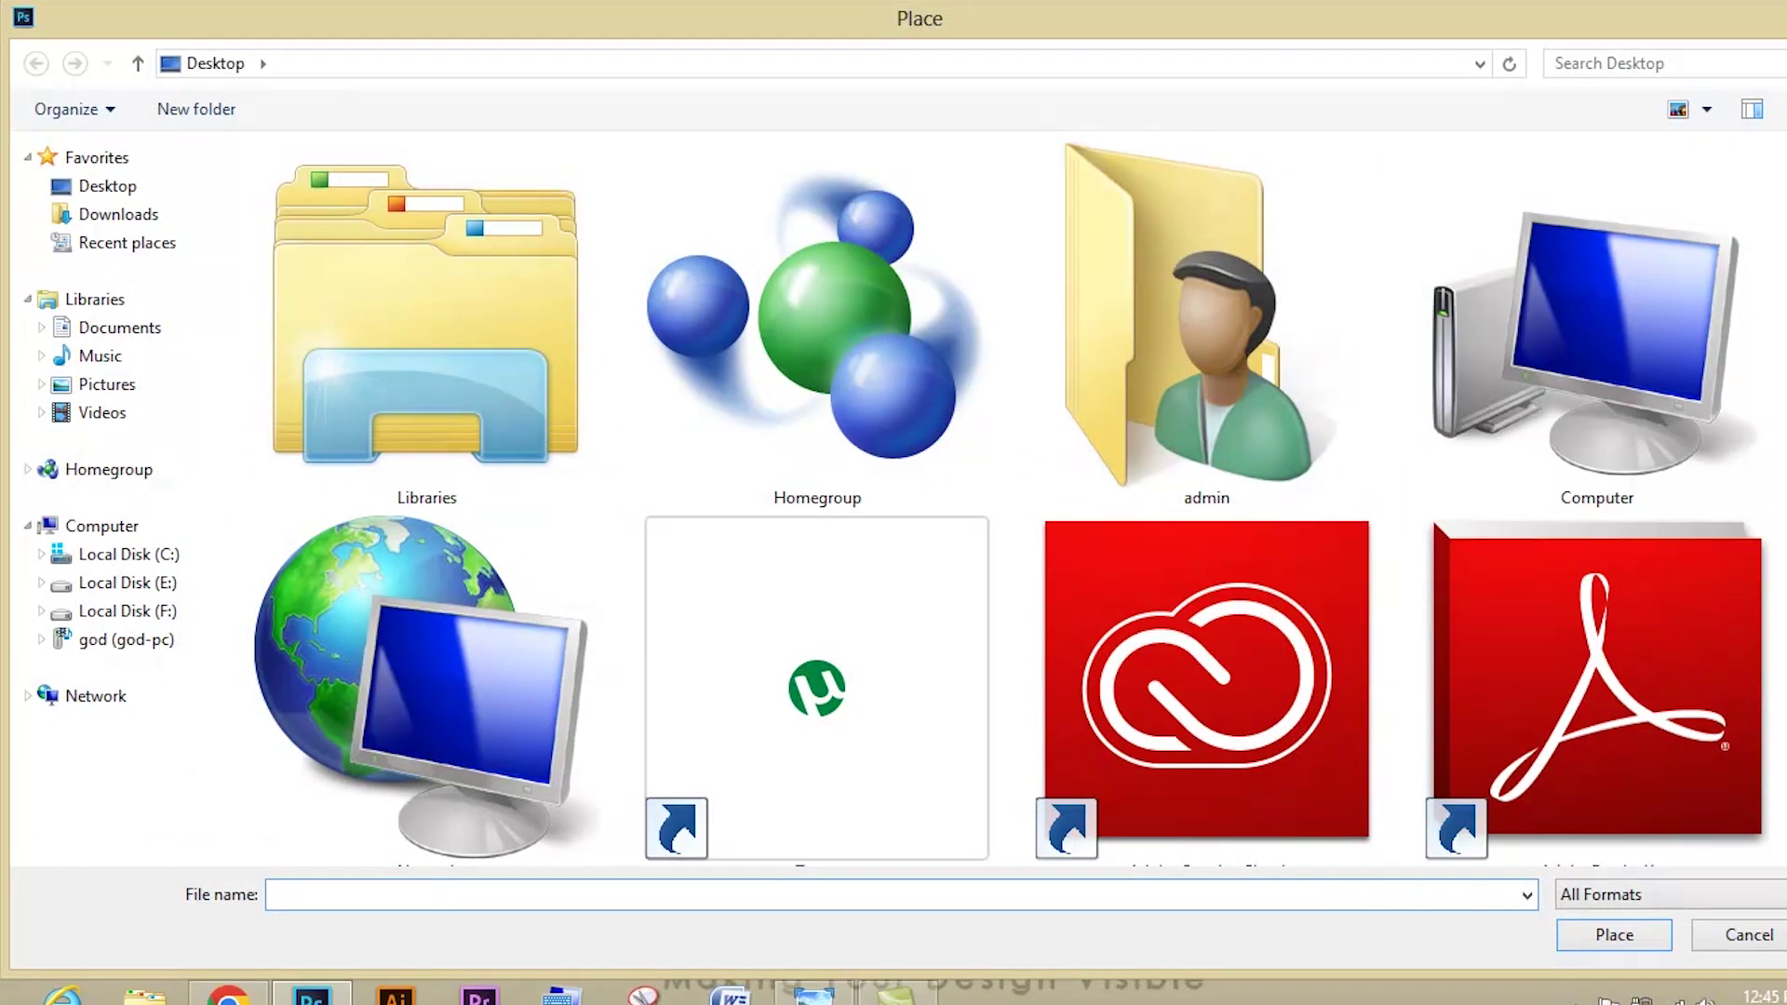
scroll(1545, 234, "down", 15)
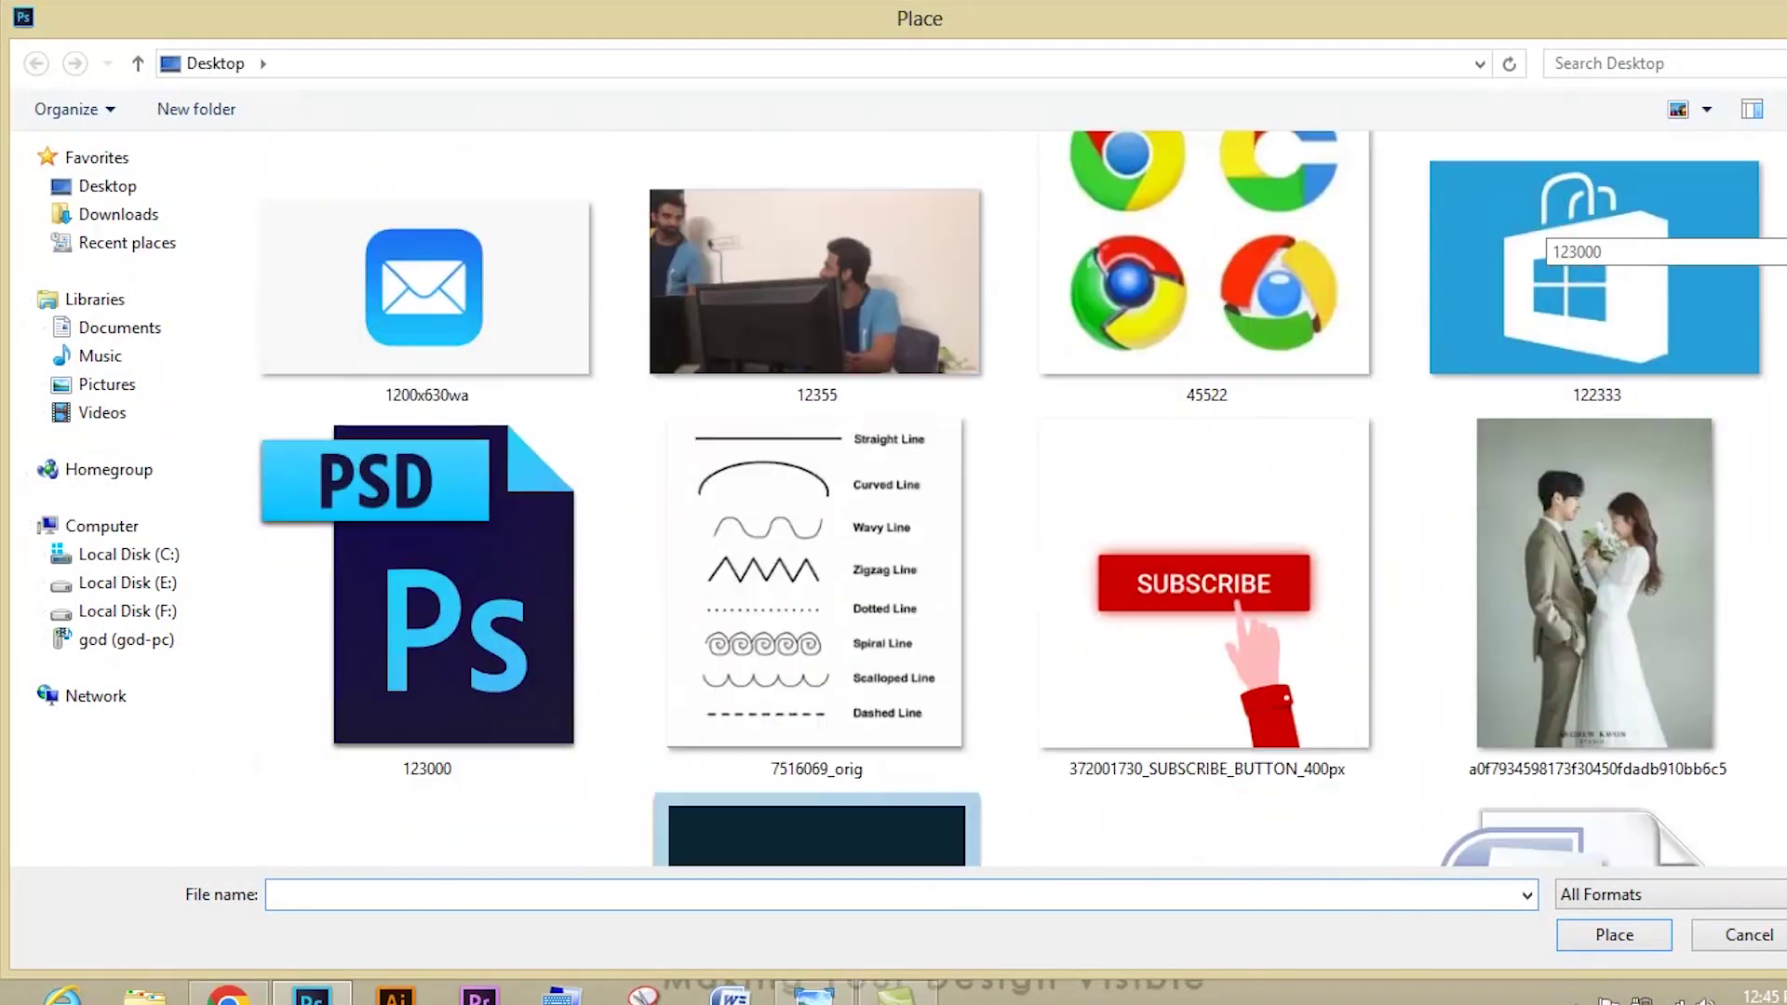
scroll(1544, 234, "down", 10)
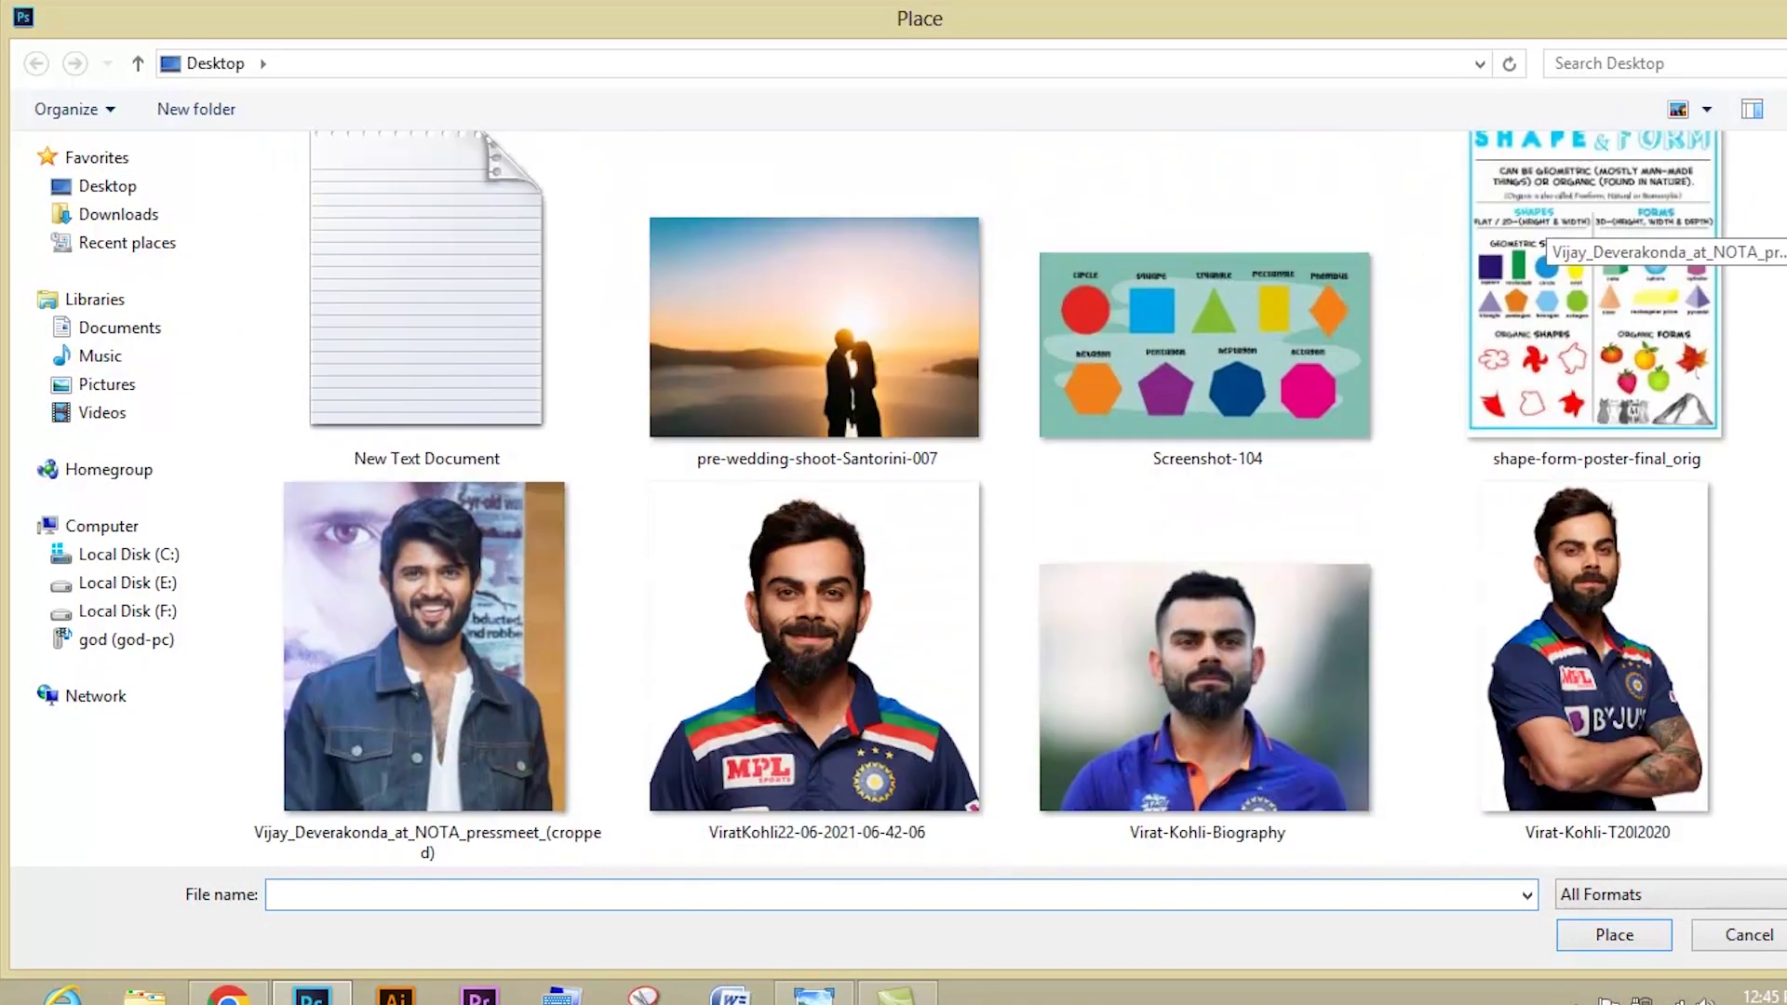
left_click(508, 625)
left_click(1614, 941)
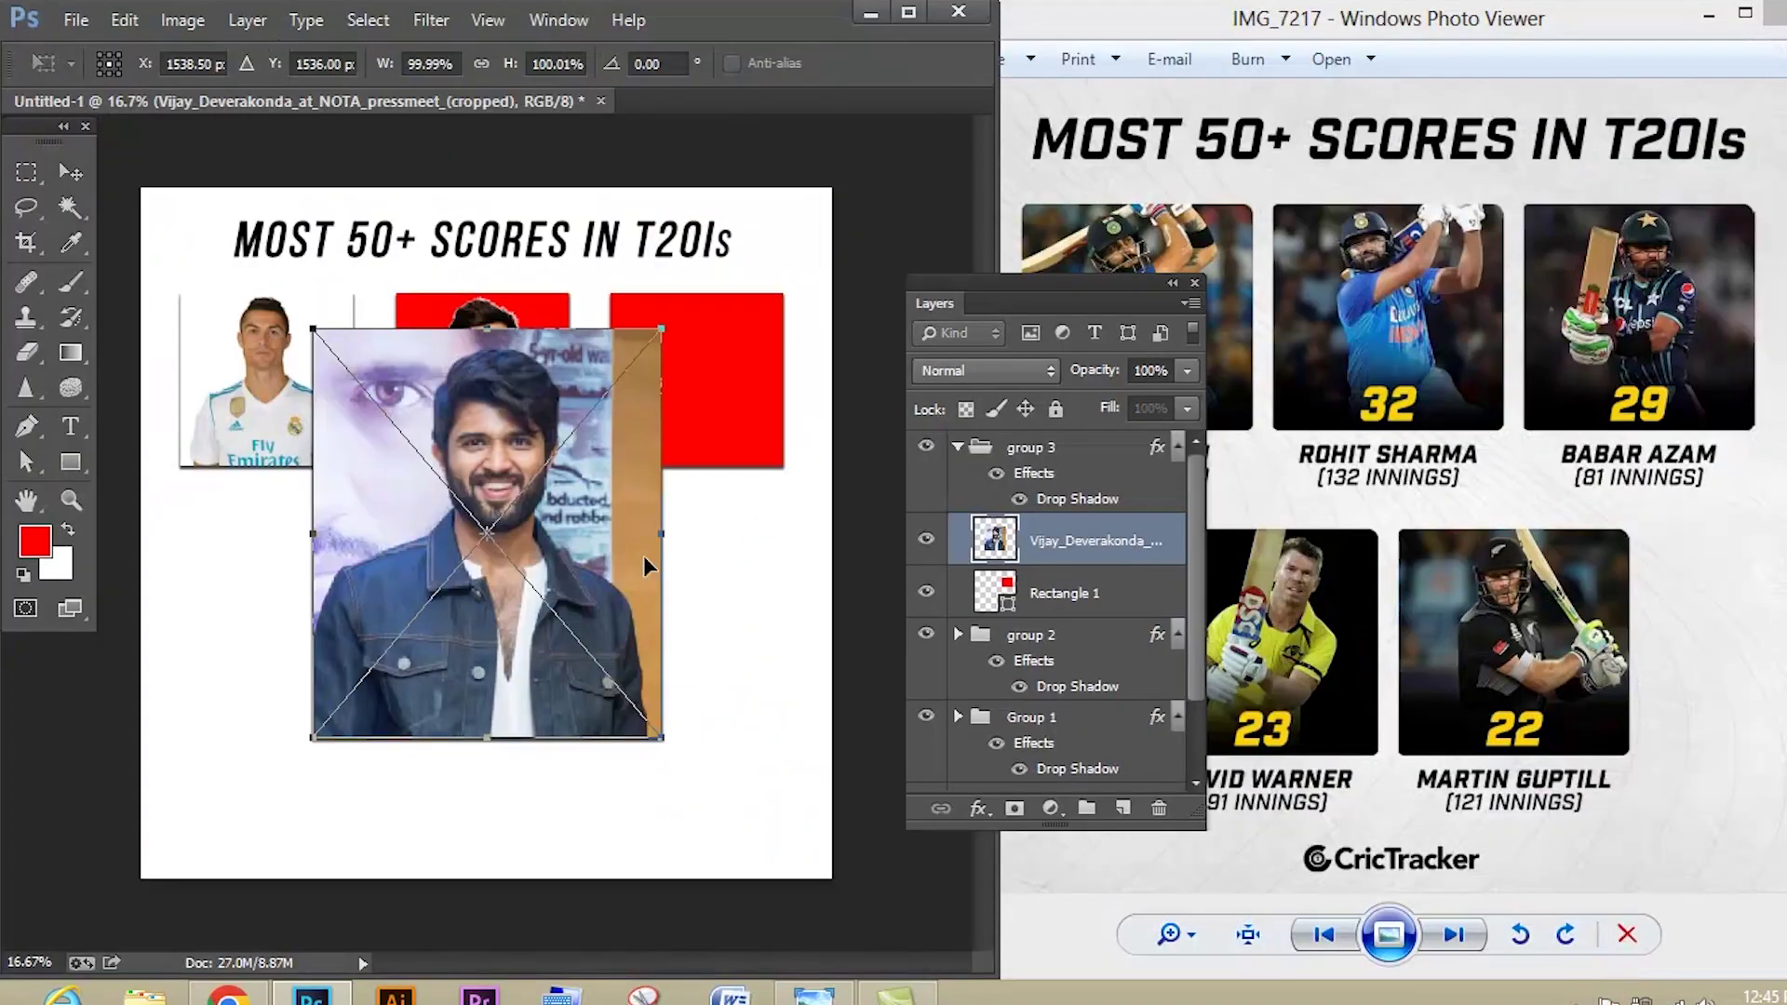
- Shrink the denim-jacket portrait to about 57%, clip it to group 3's red square, and lower it
left_click_drag(579, 545, 761, 449)
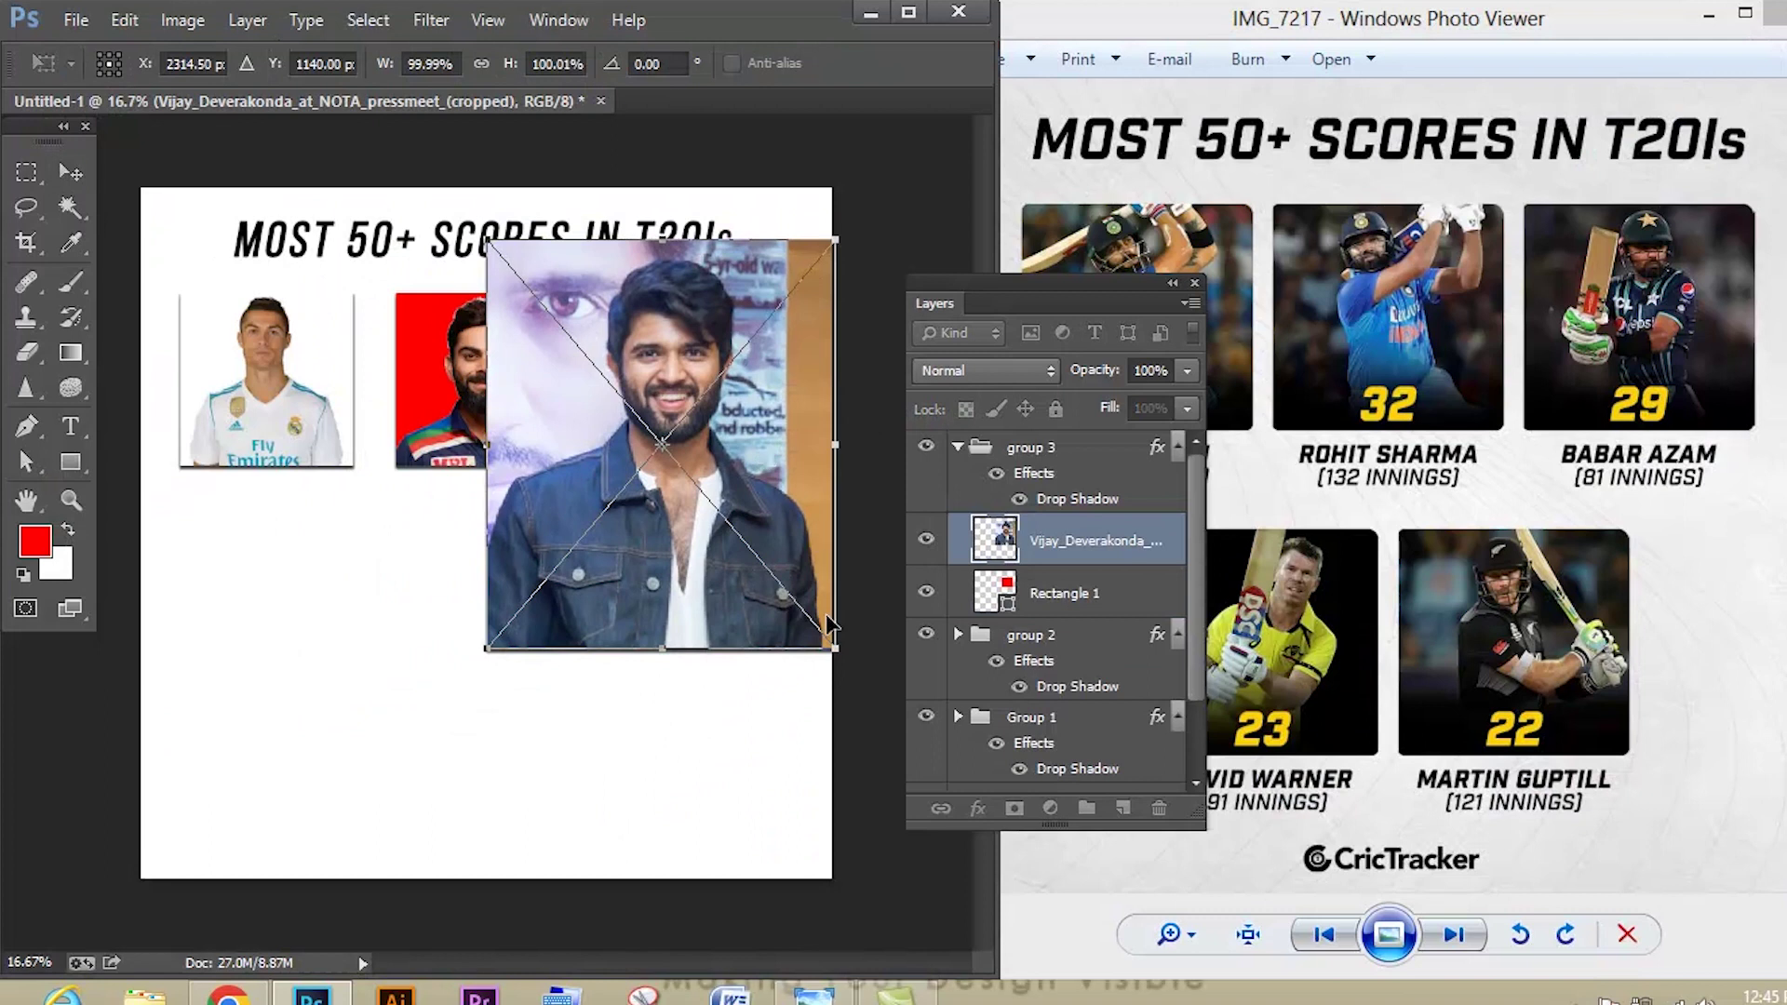
left_click_drag(826, 642, 763, 444)
key("Return")
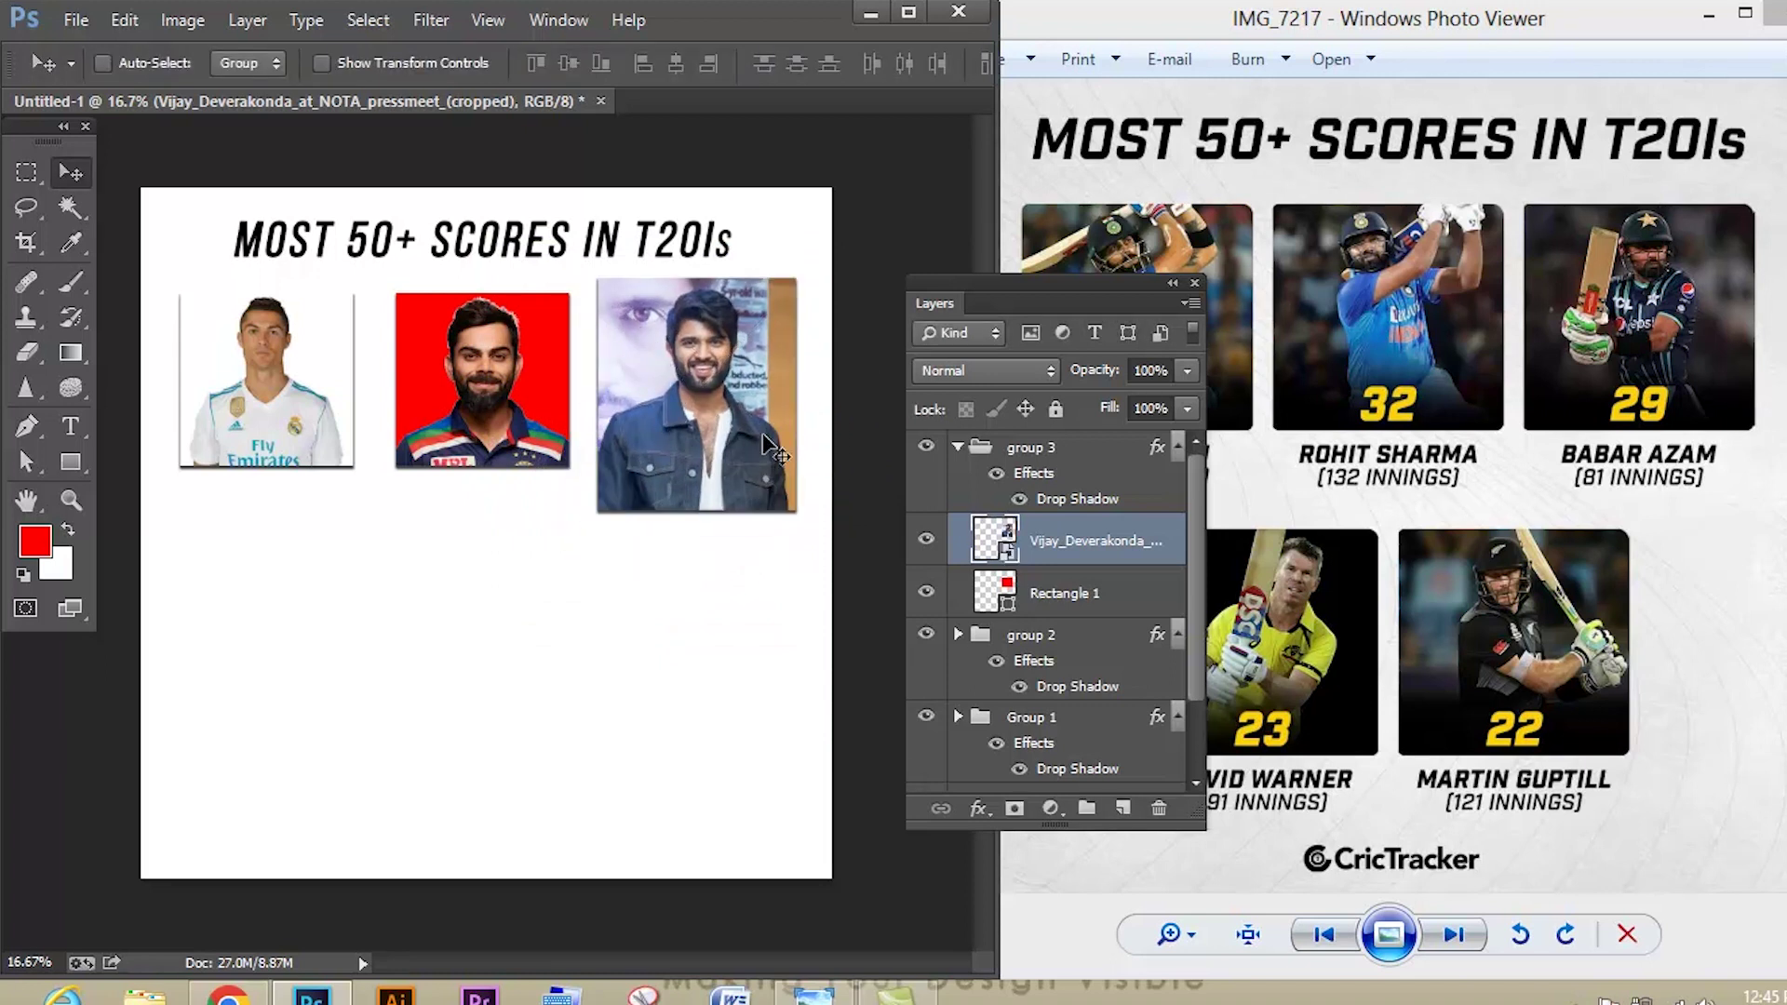
right_click(1047, 542)
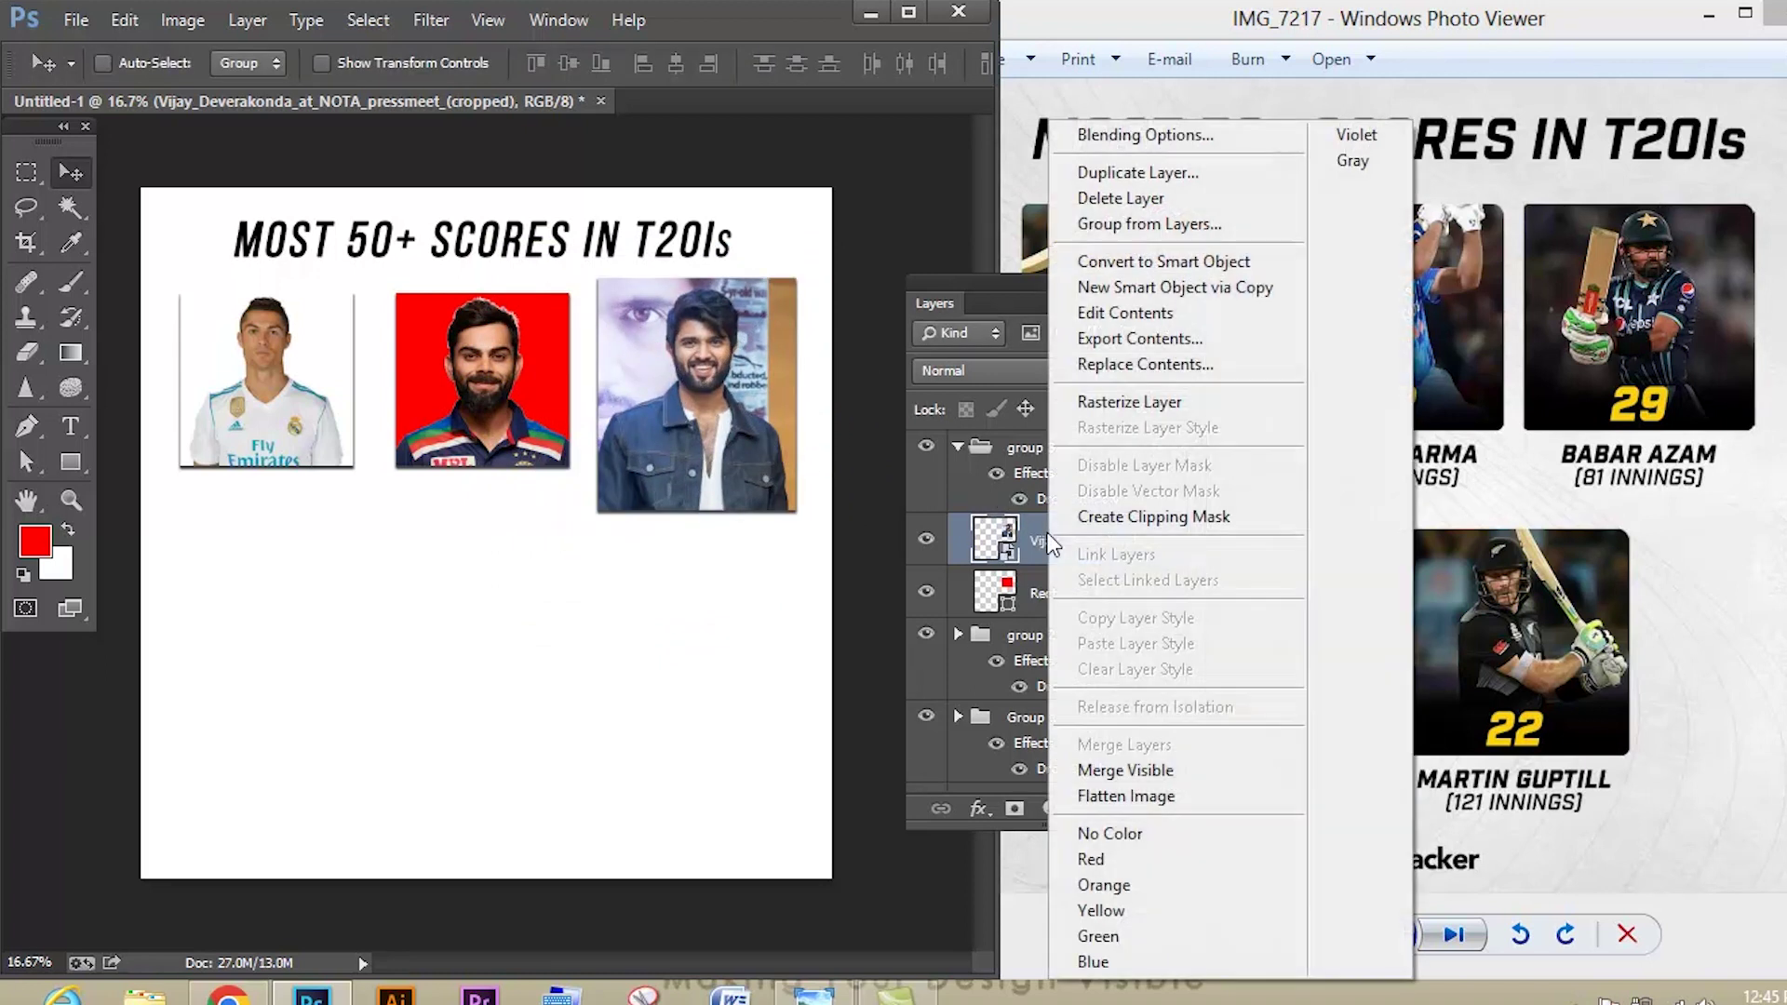
left_click(1114, 519)
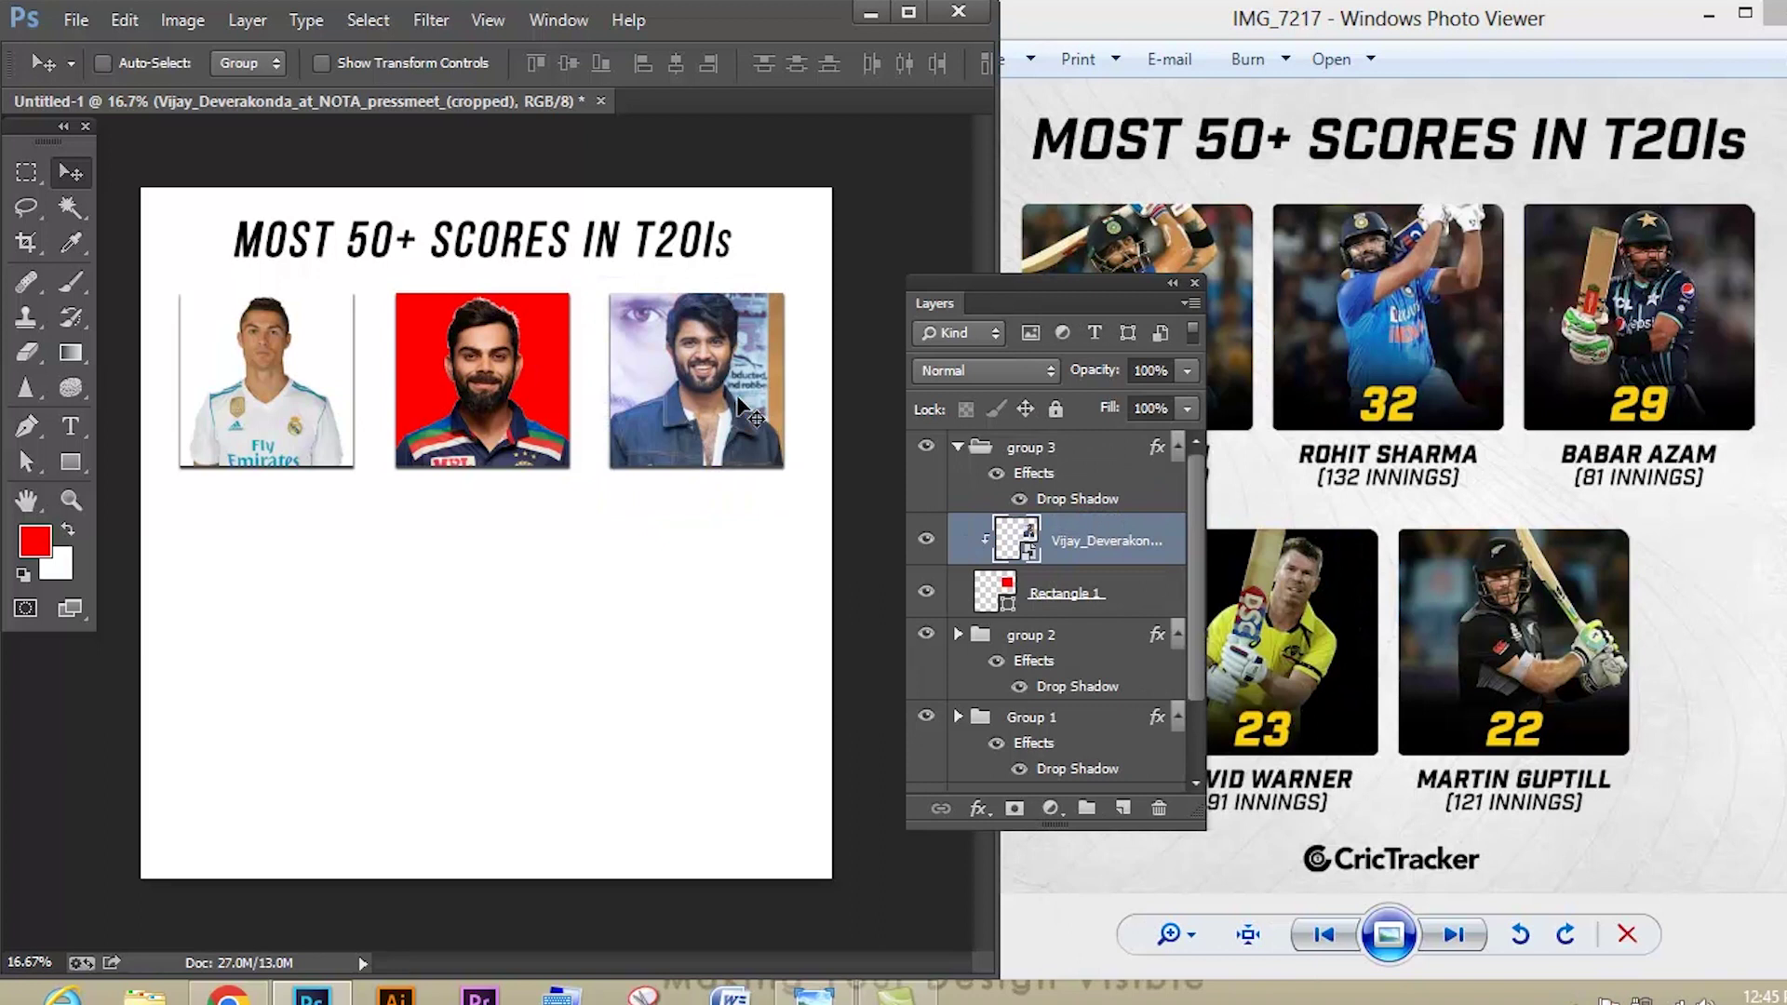
left_click_drag(737, 398, 735, 413)
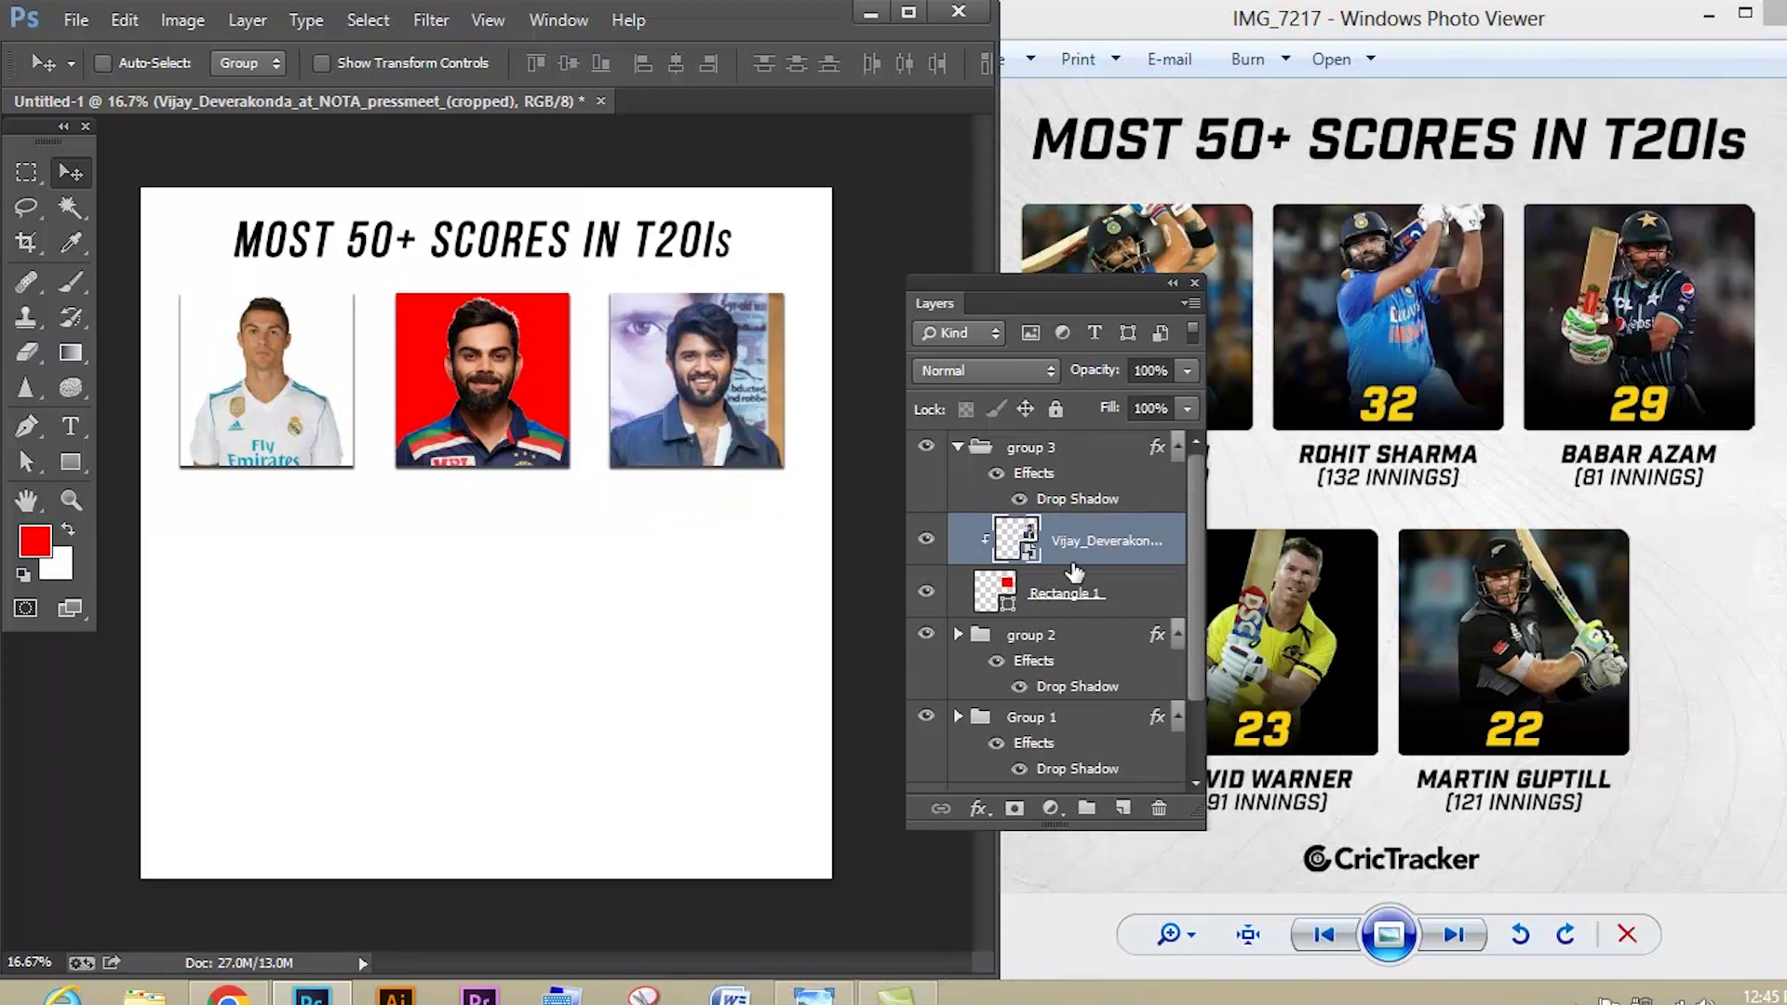
- Select the three original photo groups together and commit a transform on them
left_click(956, 450)
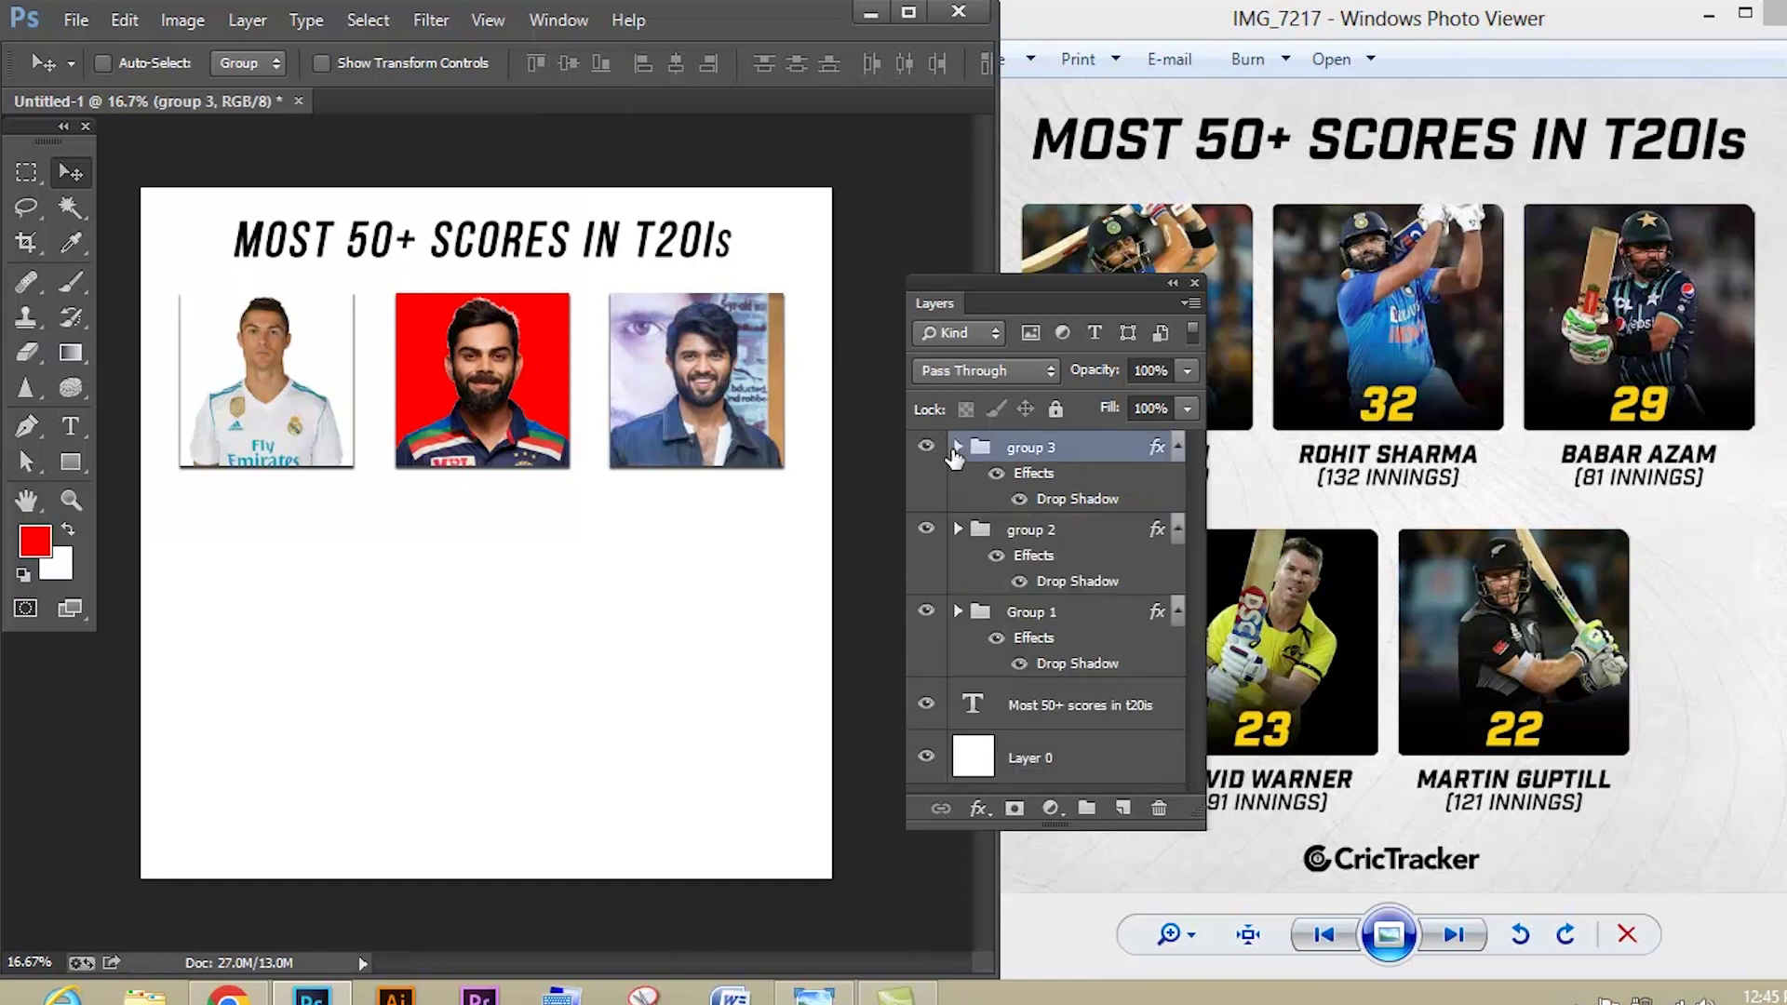
left_click(1019, 614)
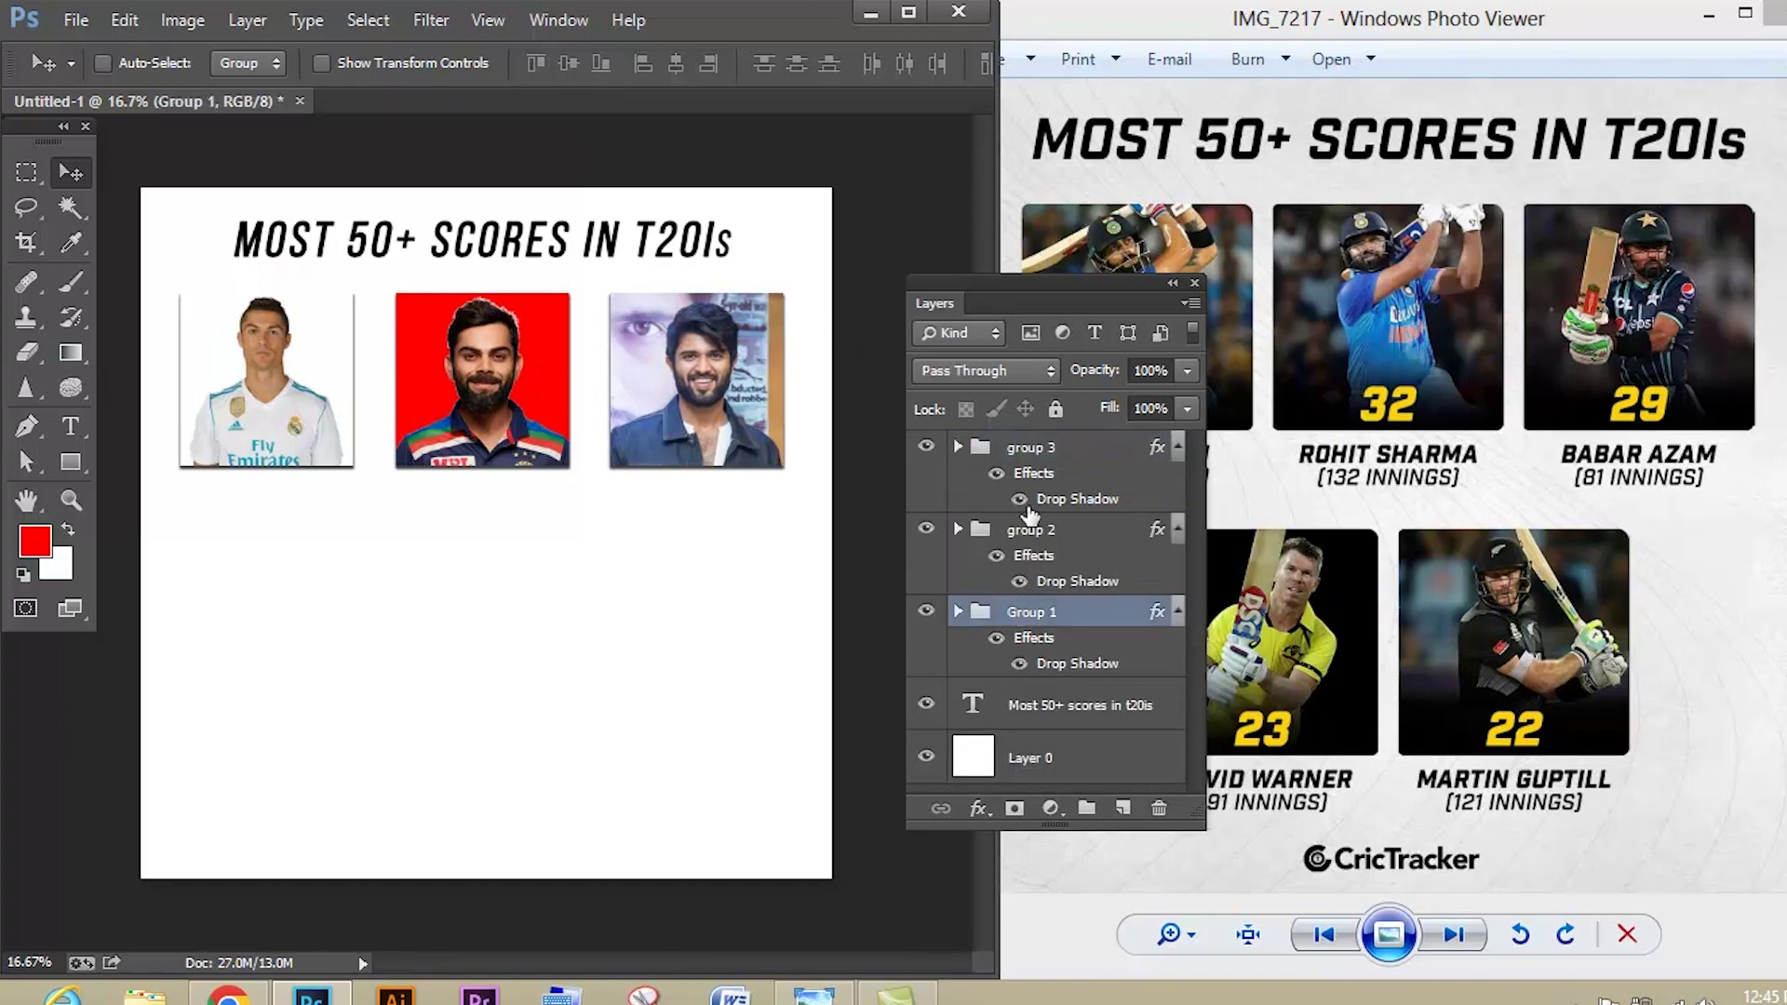
left_click(1020, 451, "shift")
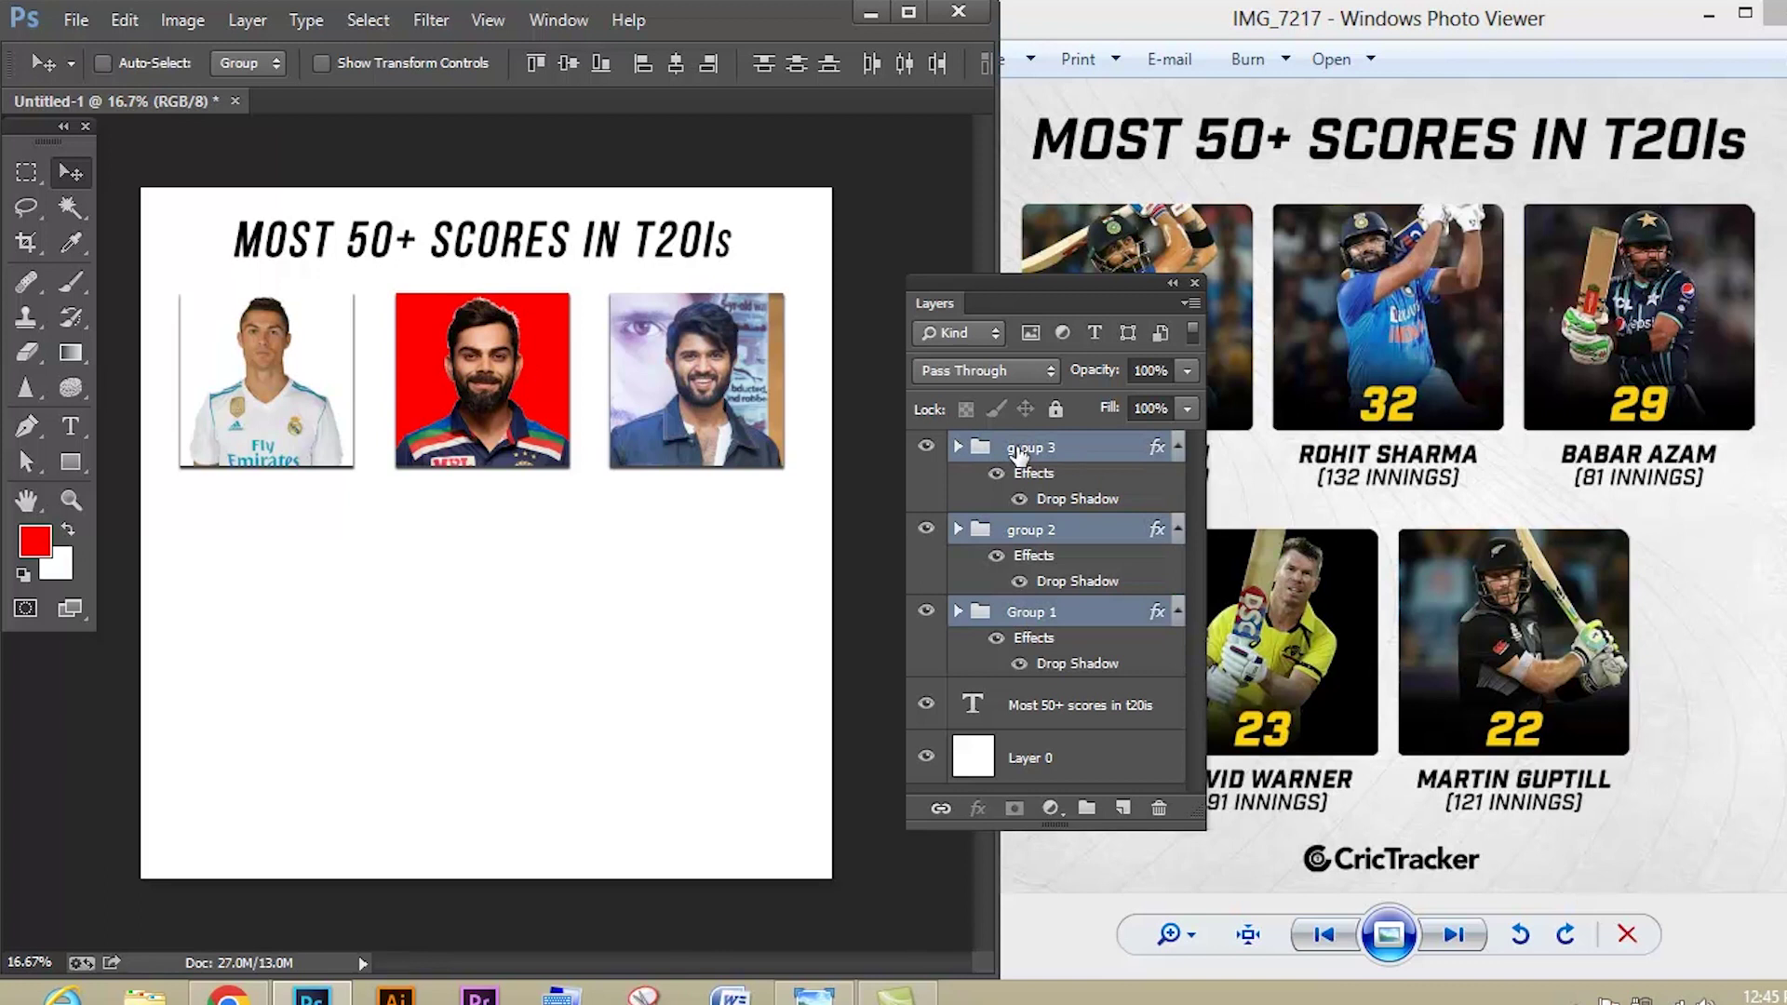
key("ctrl+t")
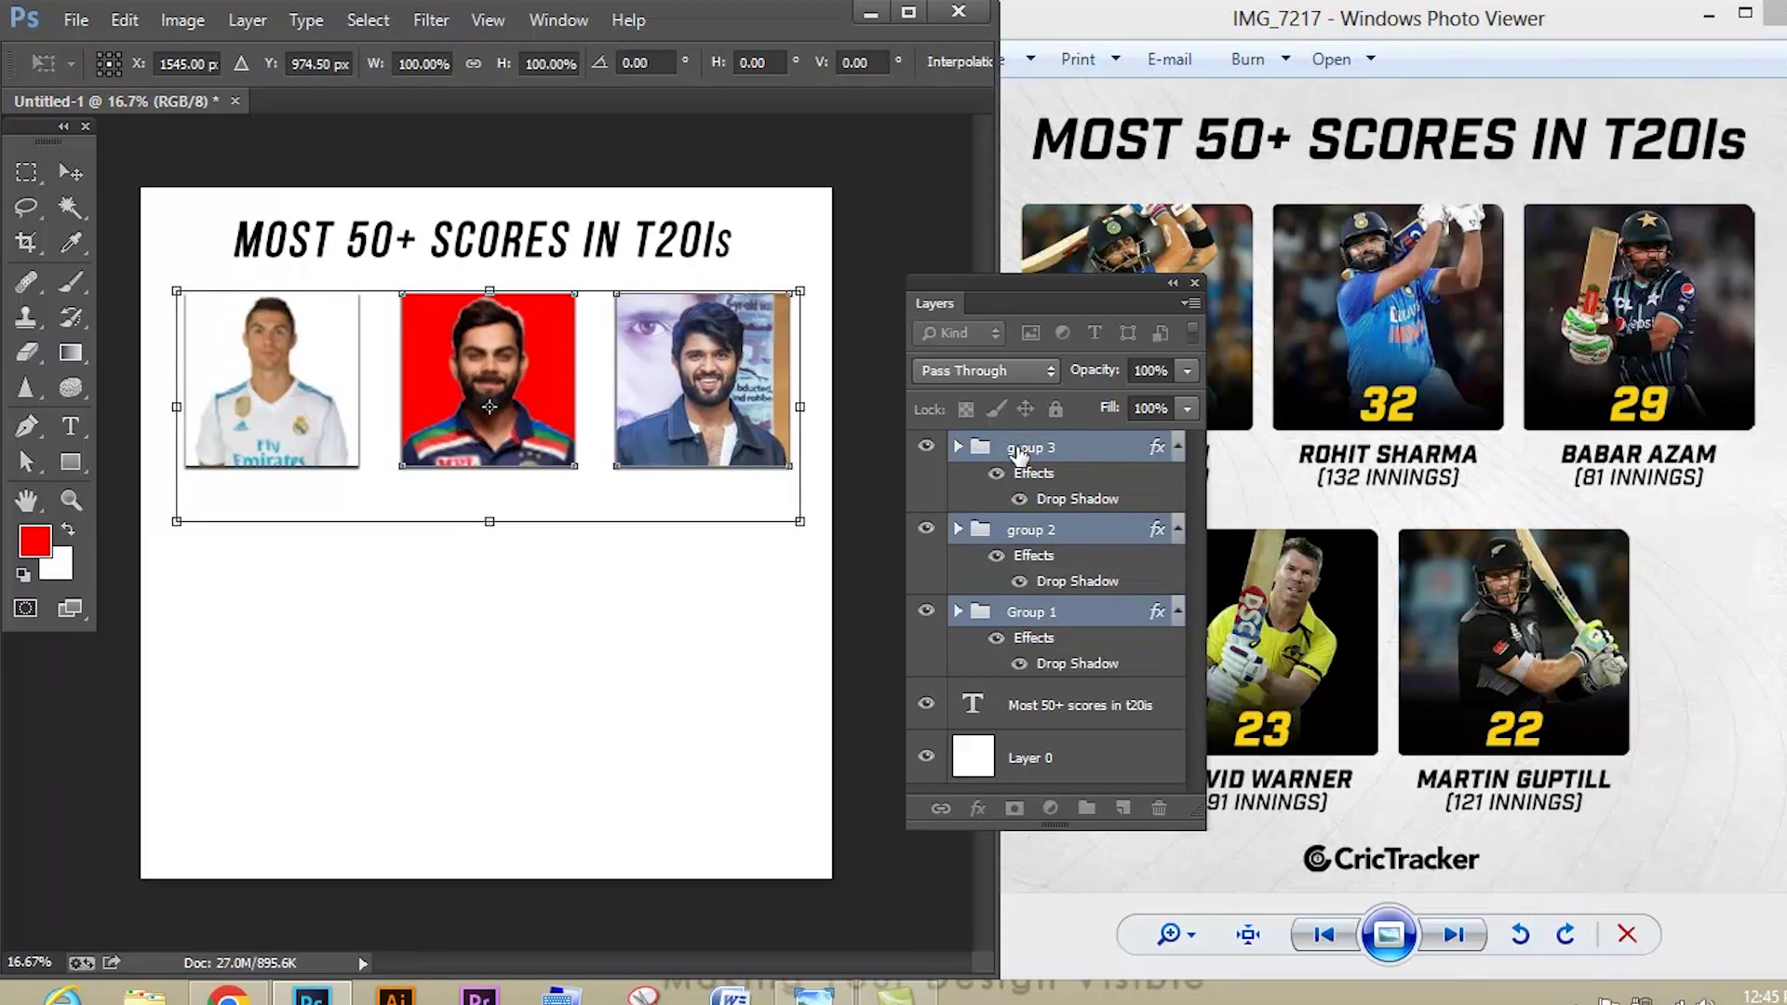
key("Return")
- Duplicate group 2 and group 3 and drag the copies down into a second row
left_click(1070, 532)
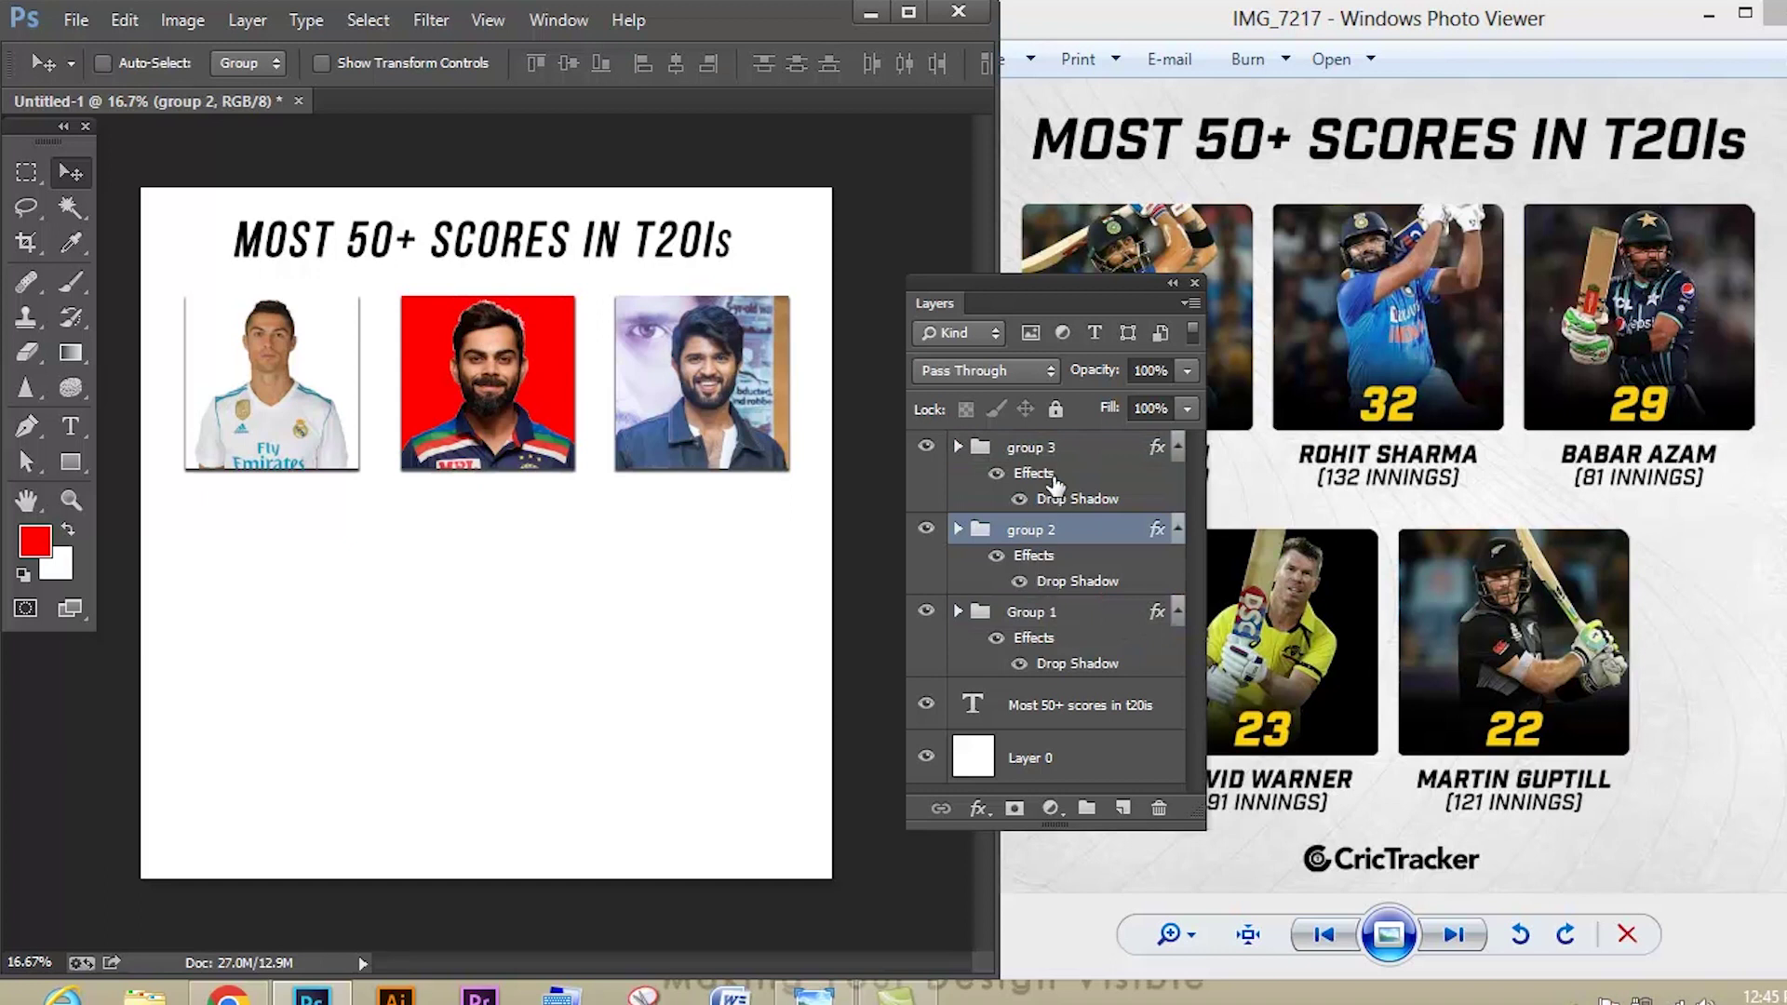
left_click(1037, 452, "shift")
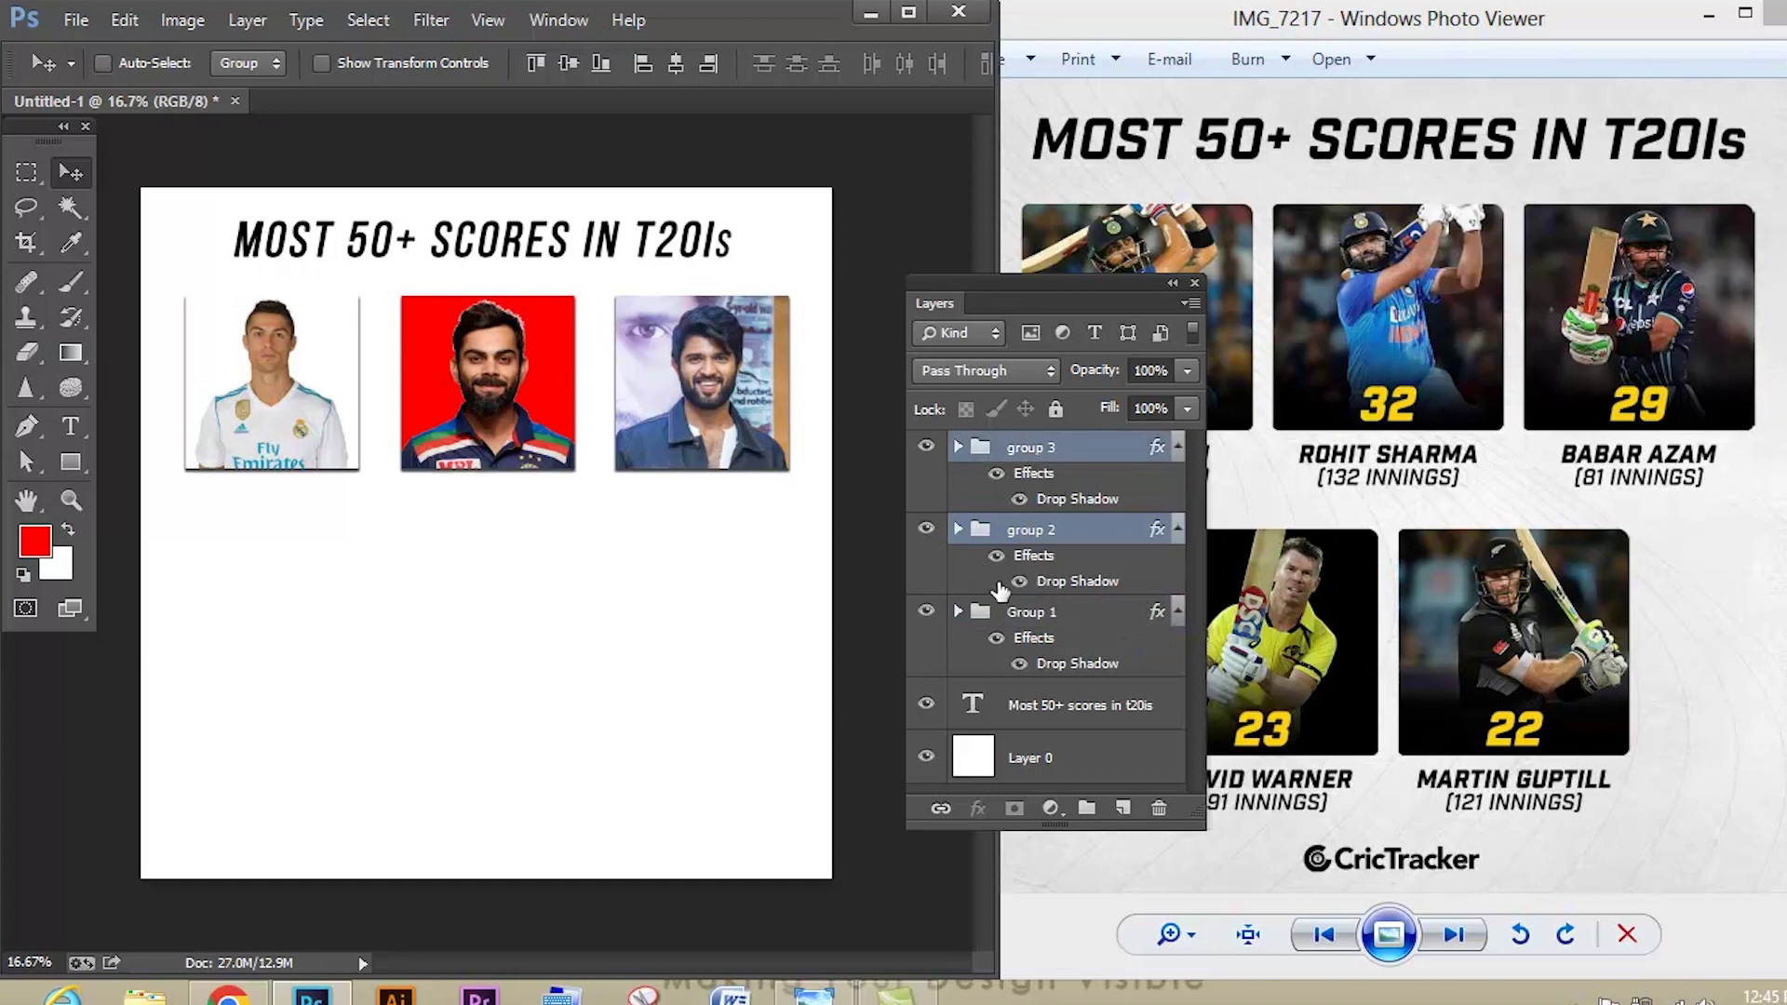
key("ctrl+j")
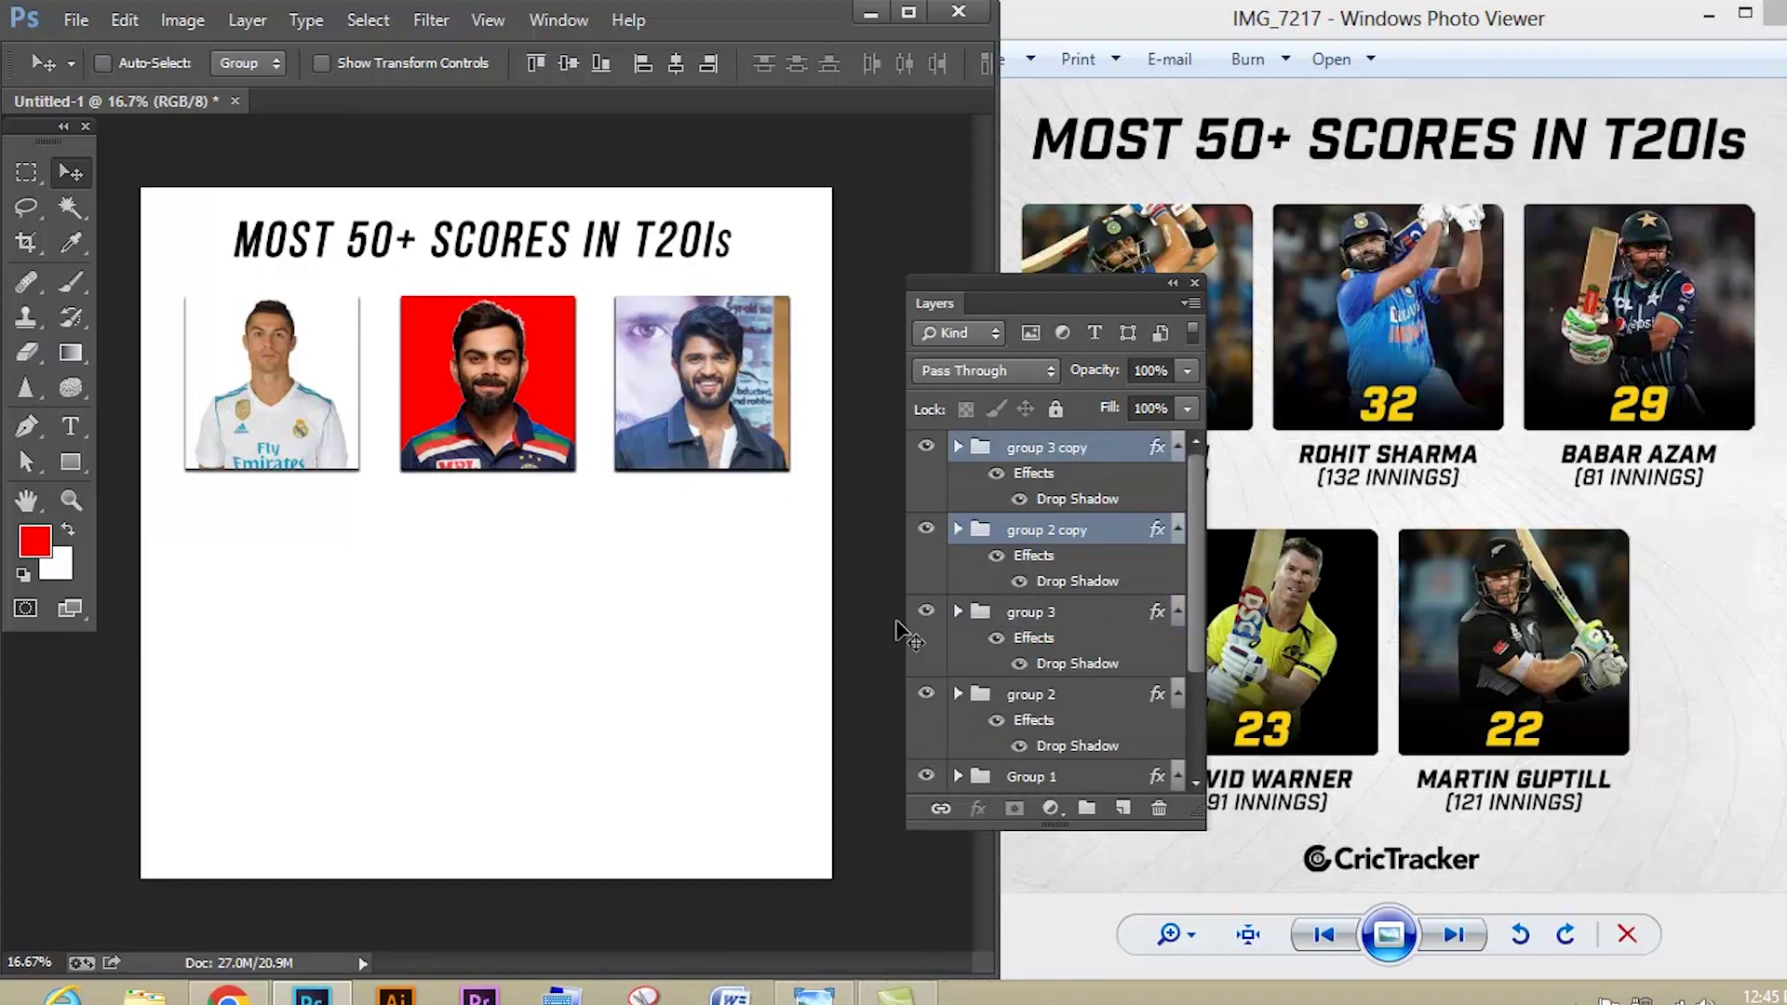
key("ctrl+t")
left_click_drag(698, 479, 624, 707)
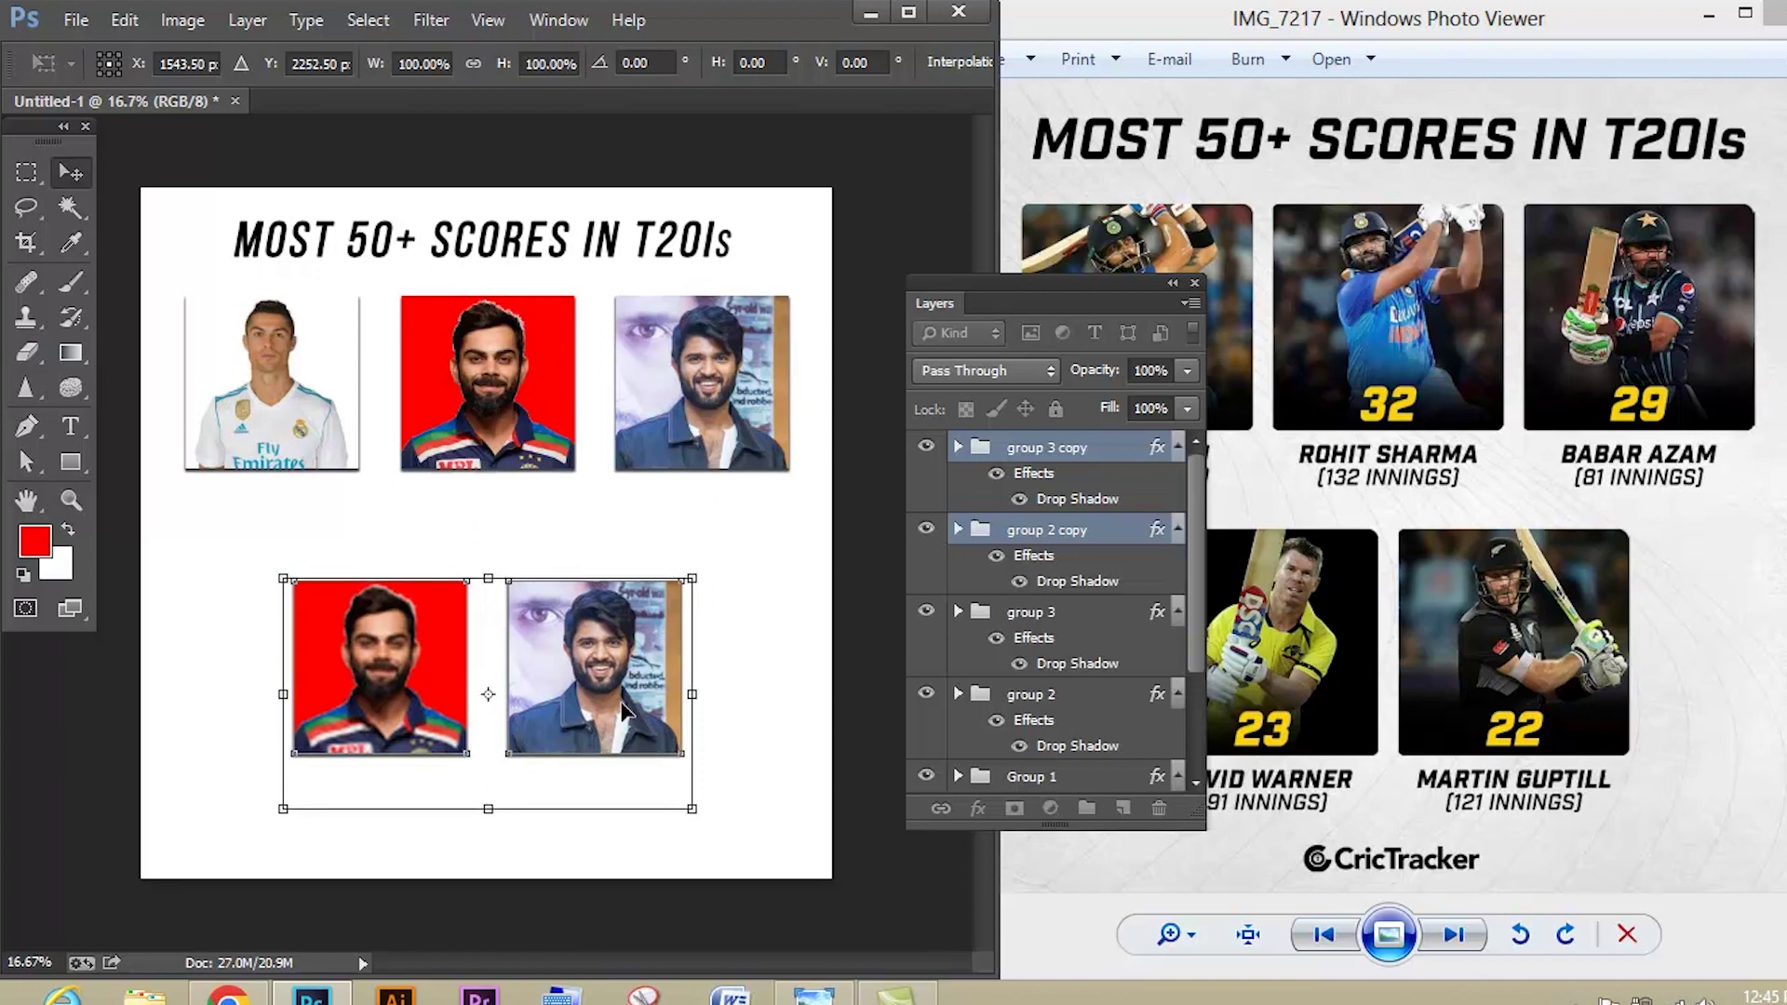
- Commit the copies' position and group all five photo groups into one folder
key("Return")
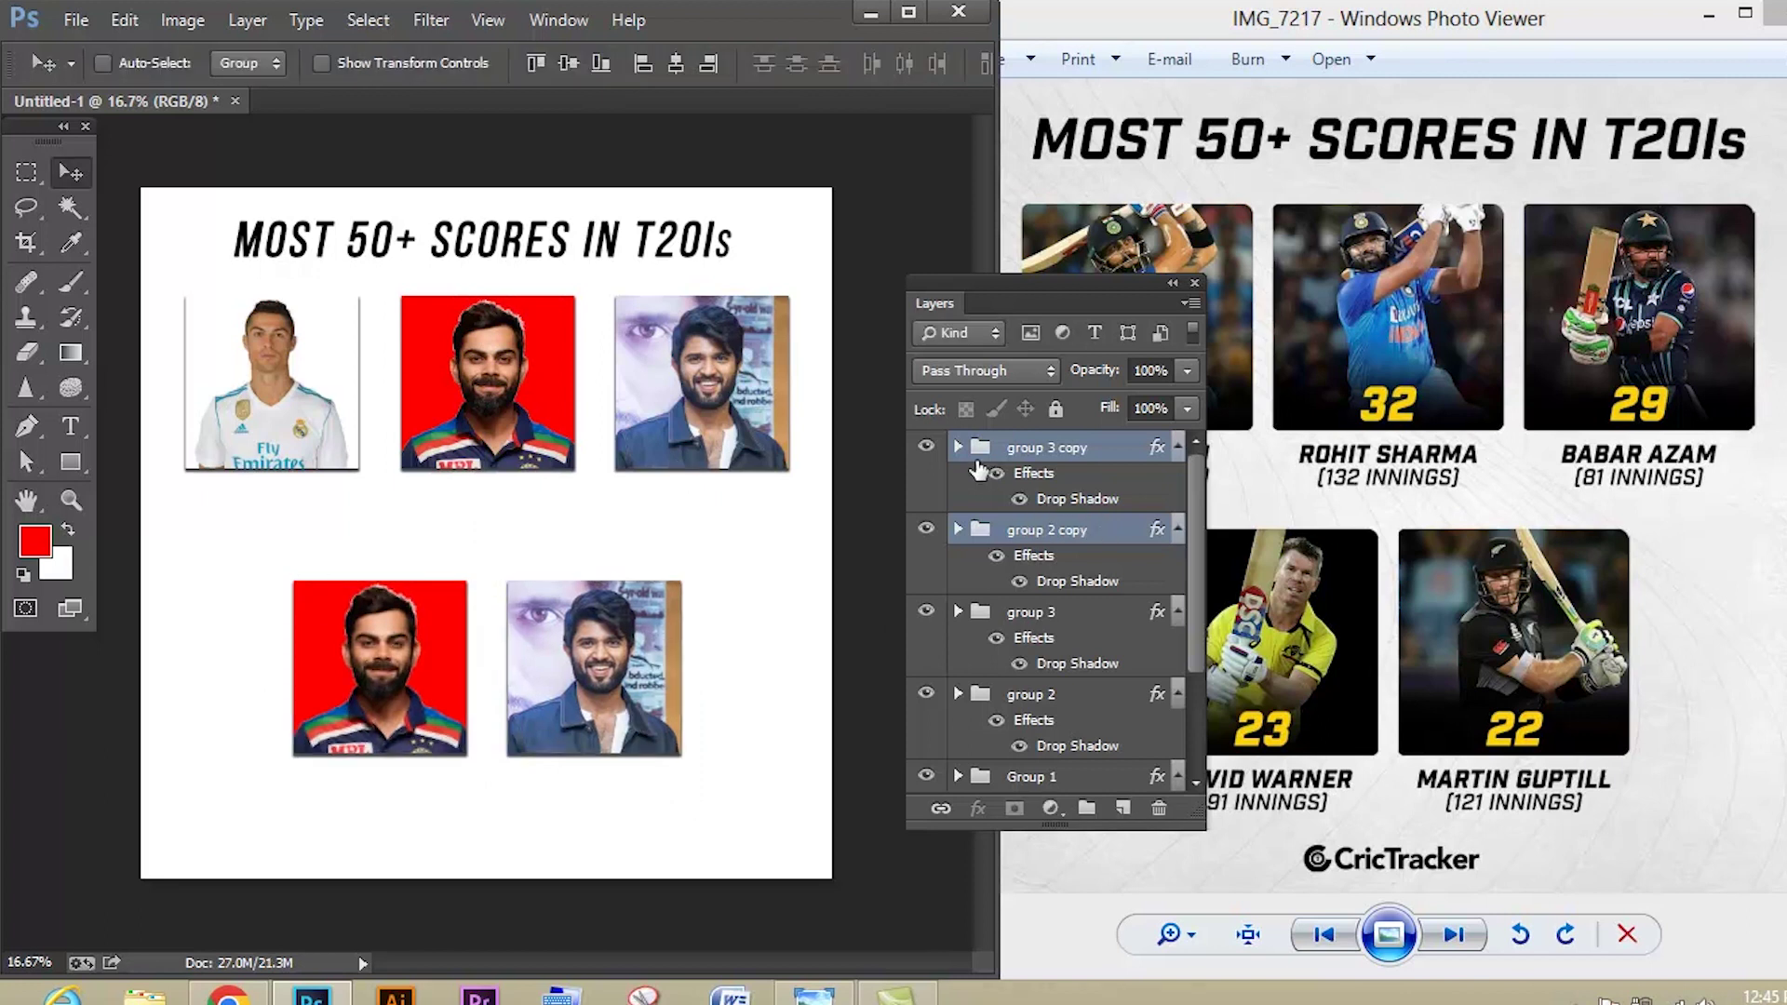
left_click(1043, 566)
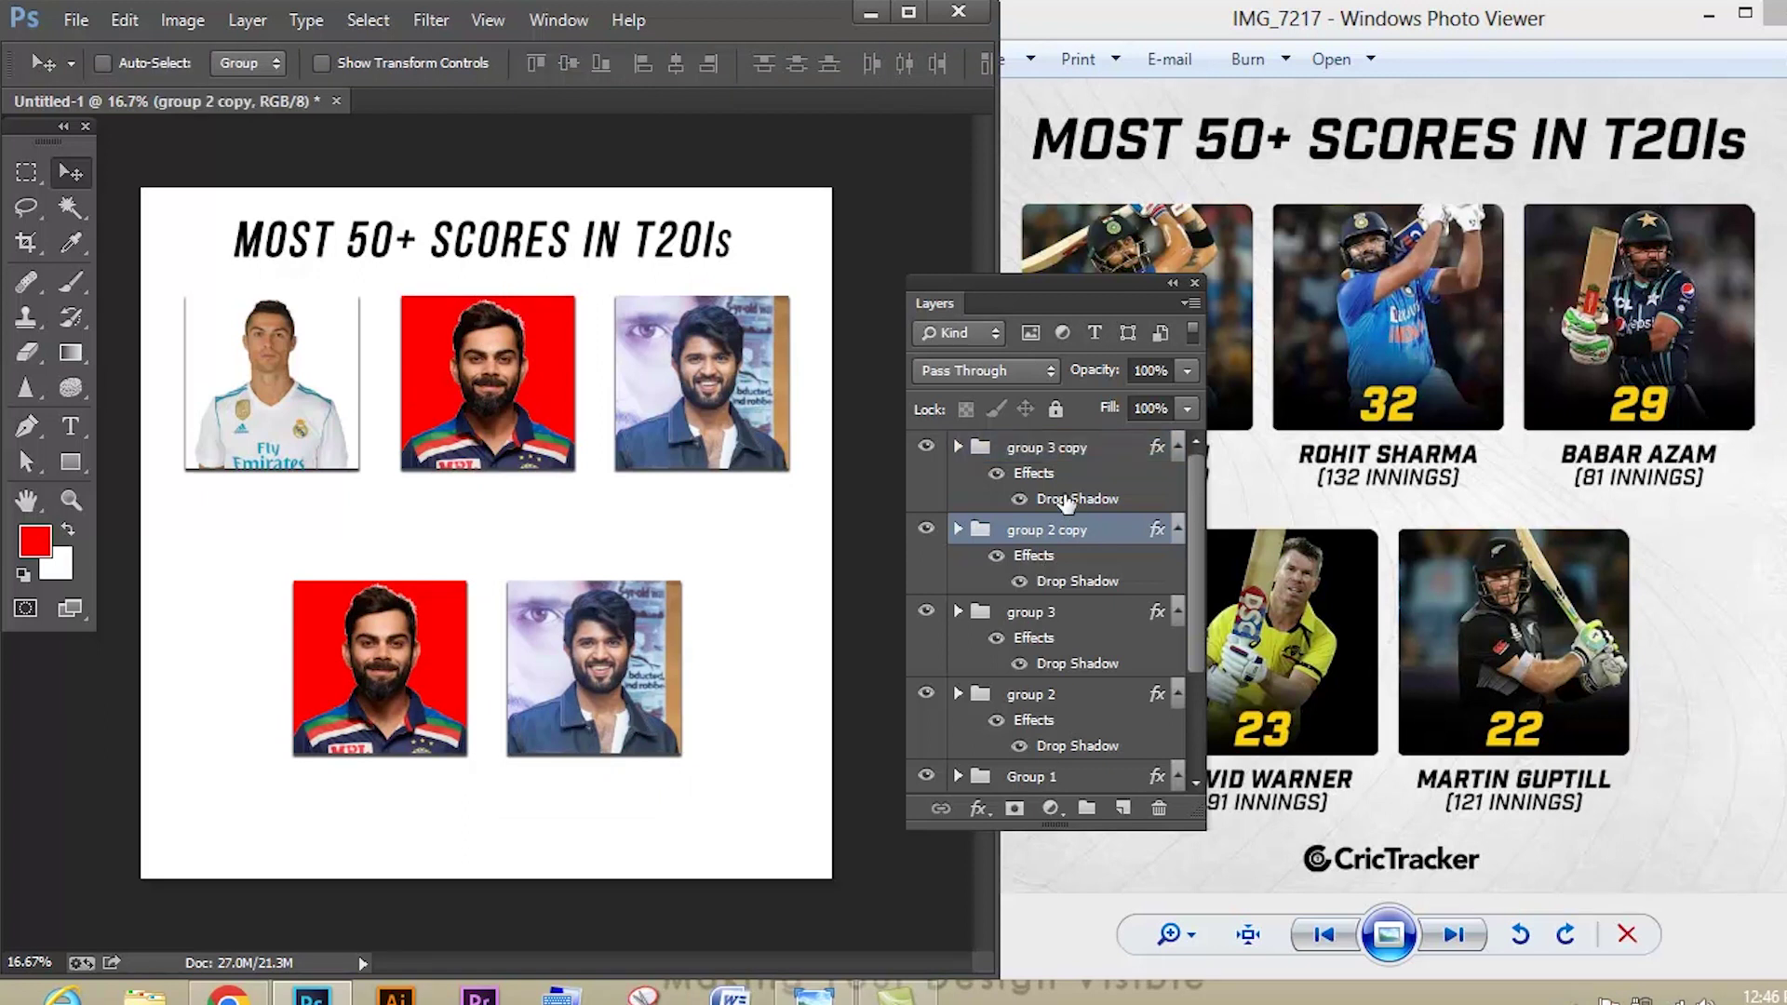
left_click(1066, 449)
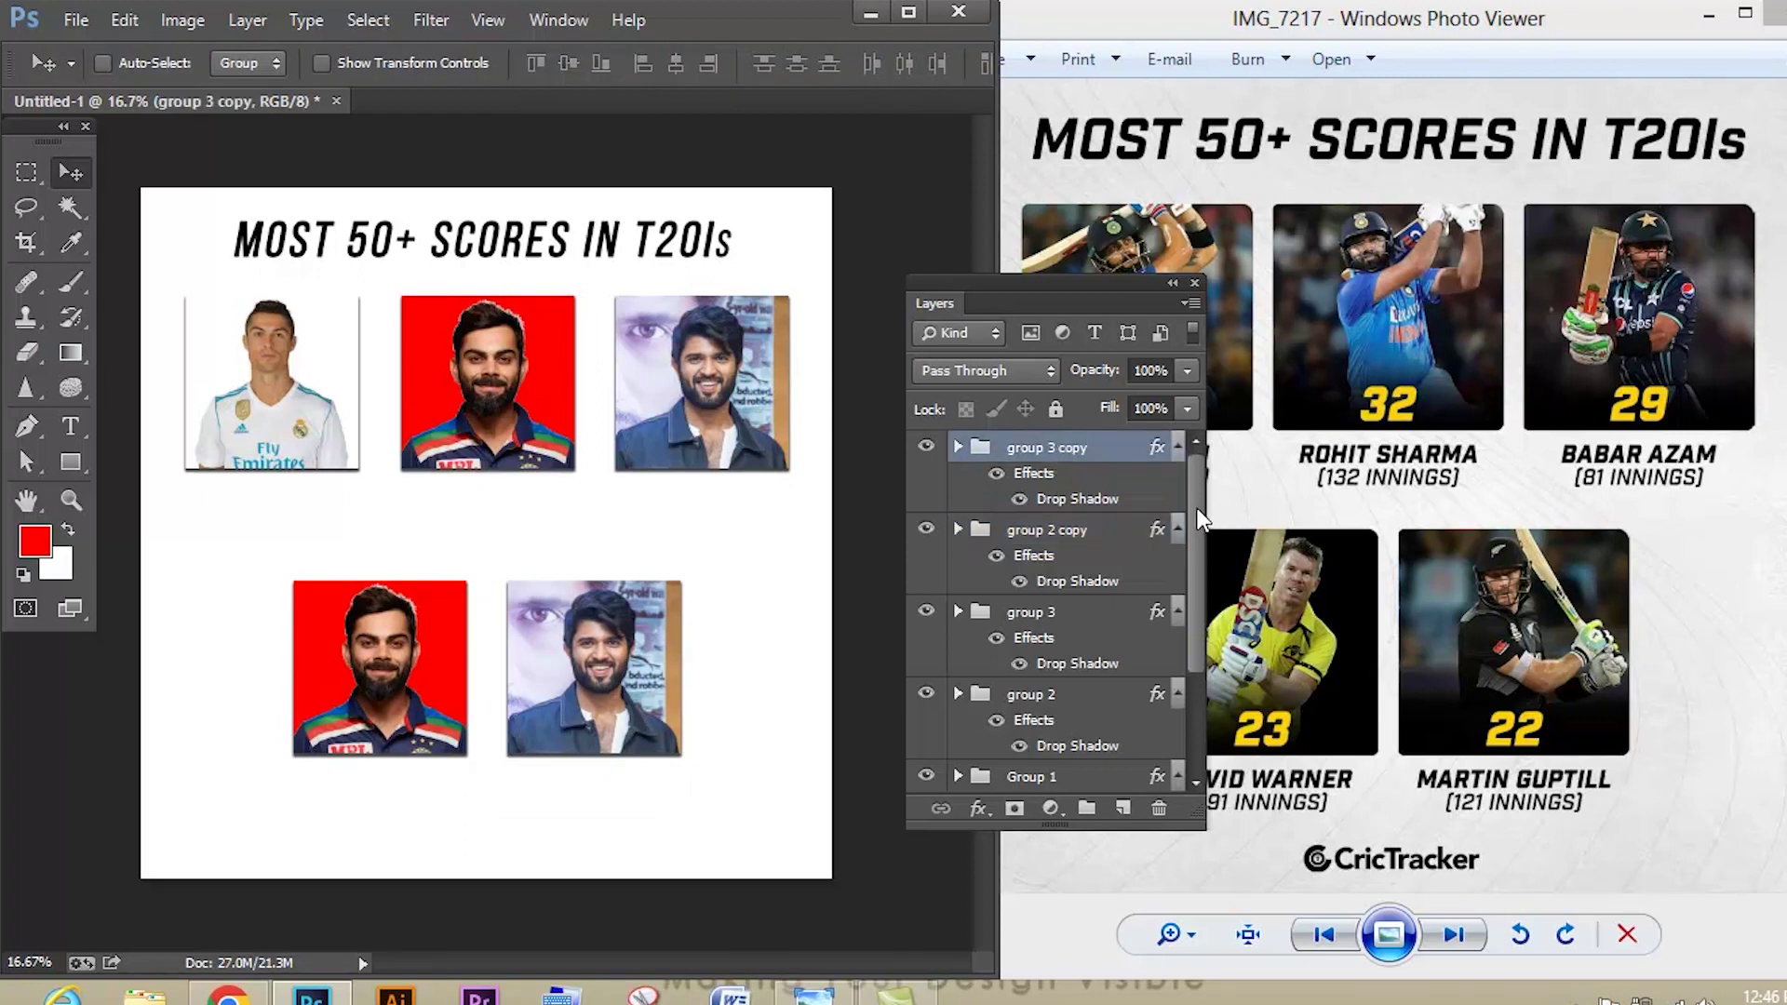
left_click_drag(1197, 508, 1202, 609)
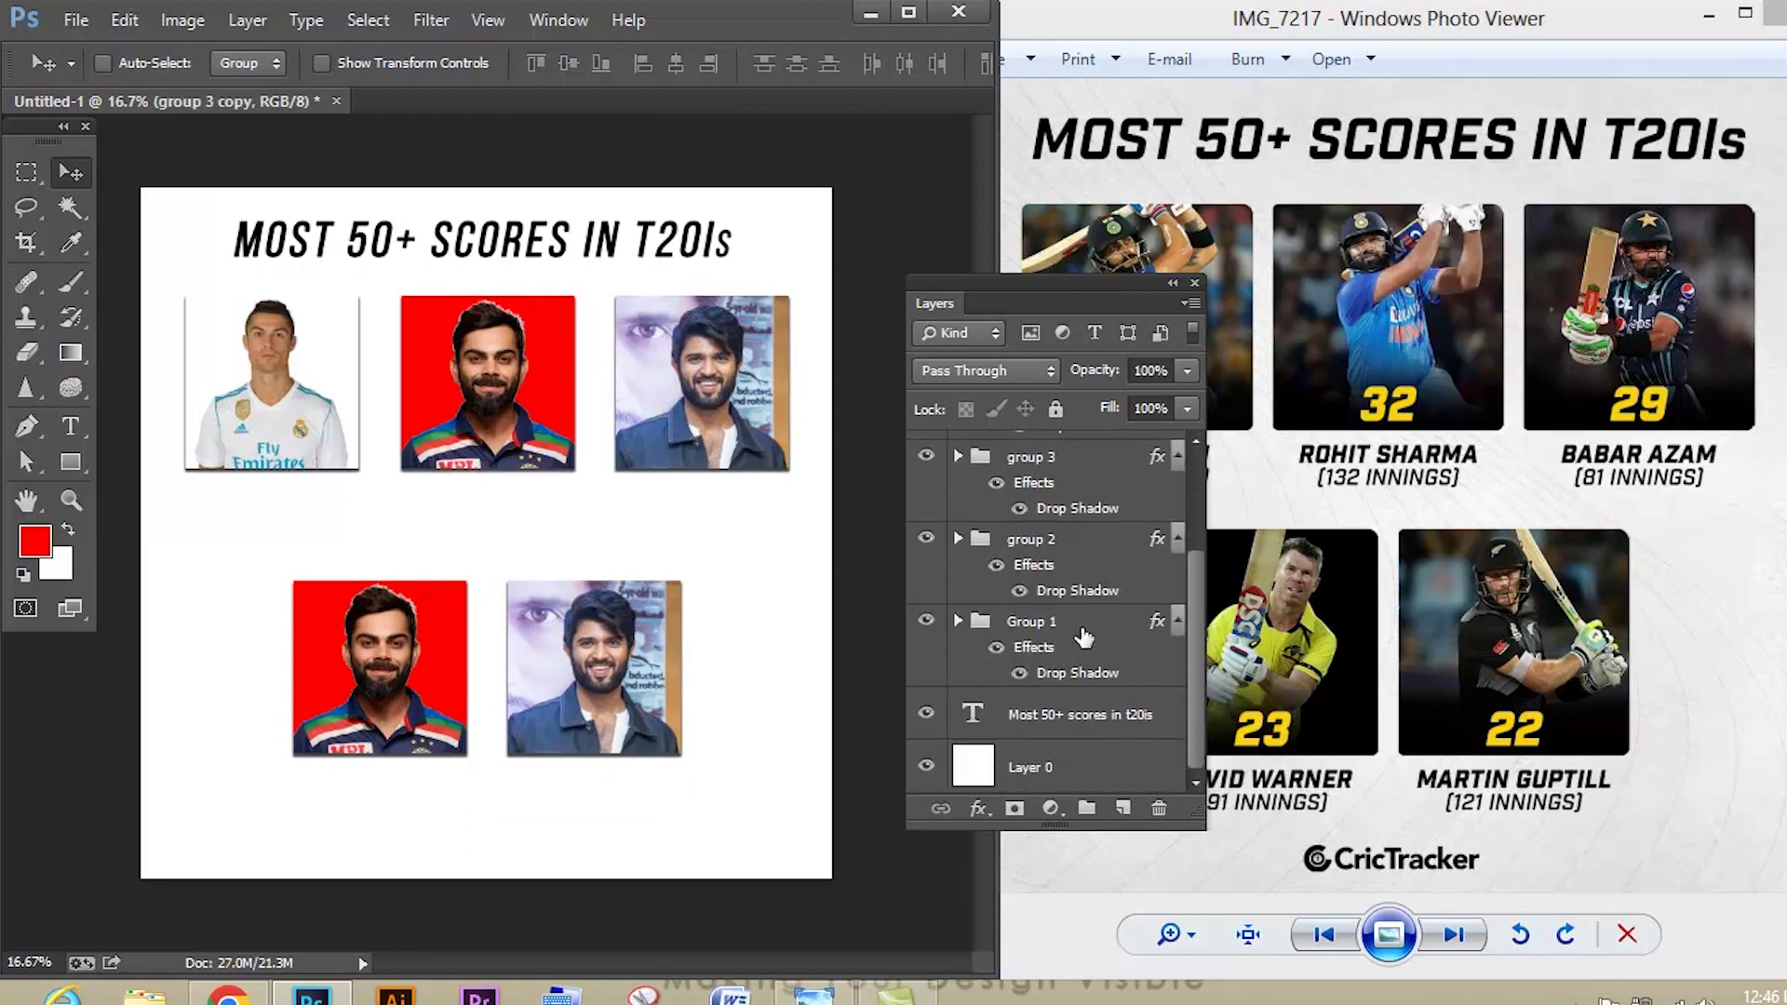
left_click(1027, 621, "shift")
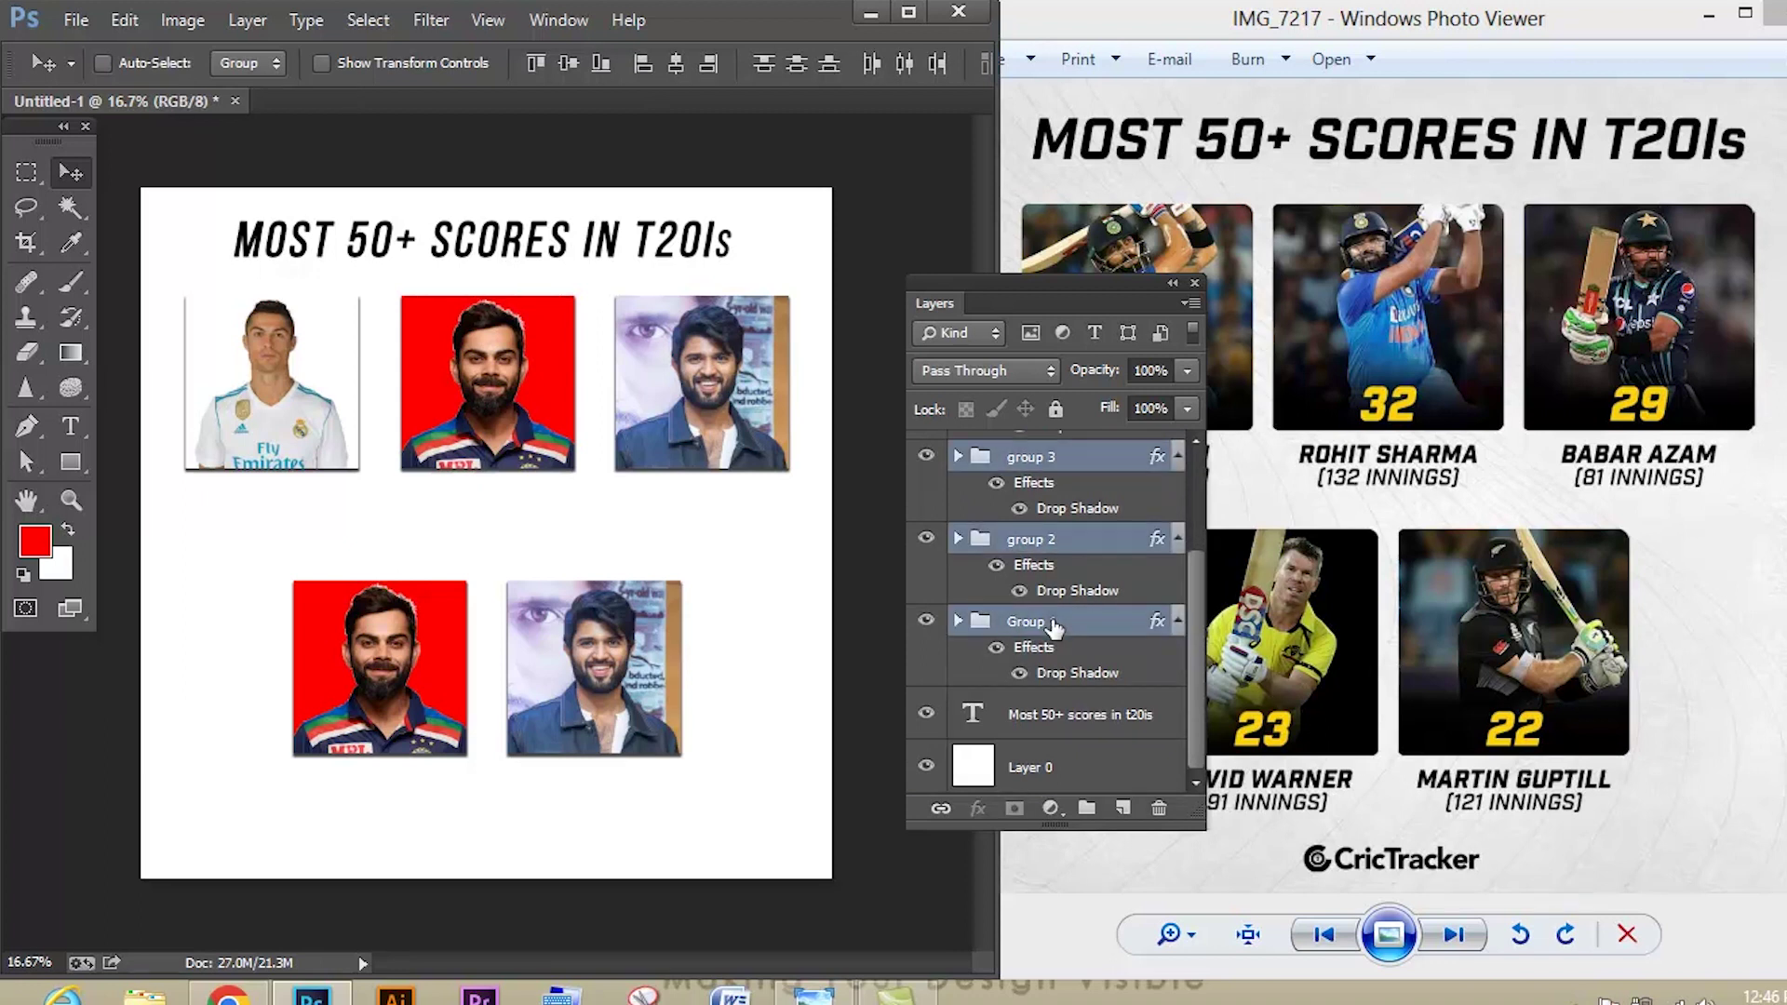
key("ctrl+g")
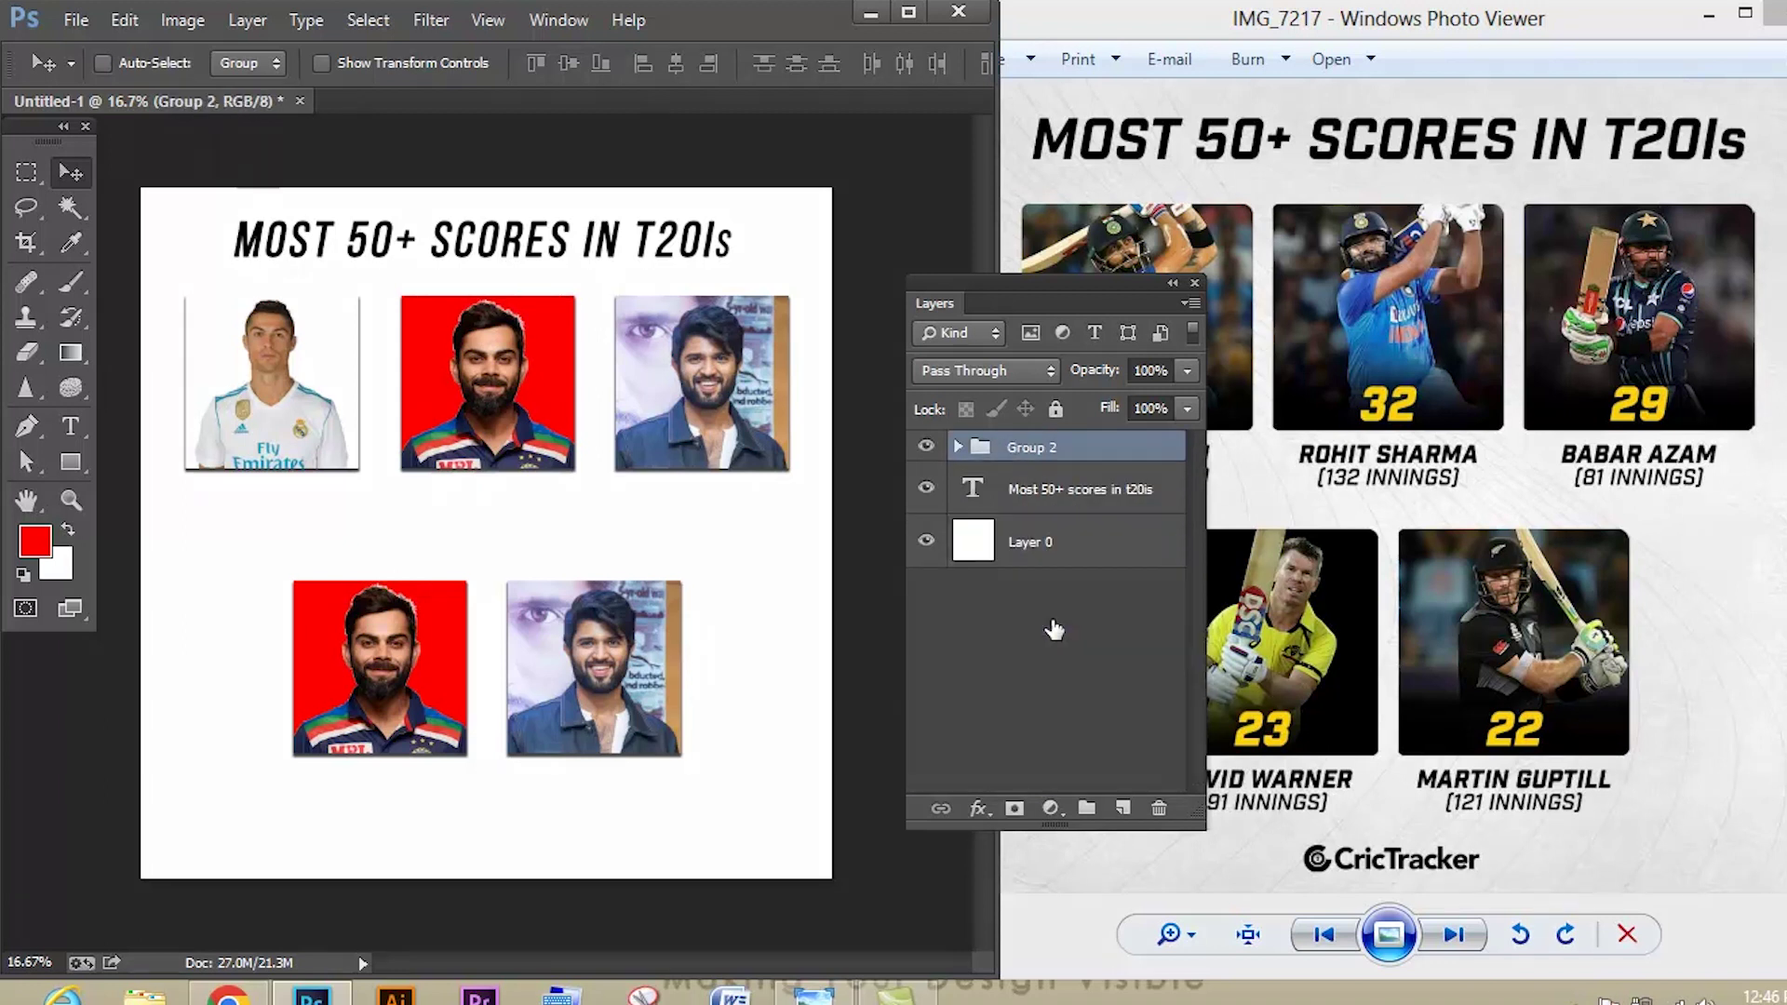
- Rename the new folder 'images with shape'
double_click(1024, 450)
type("t")
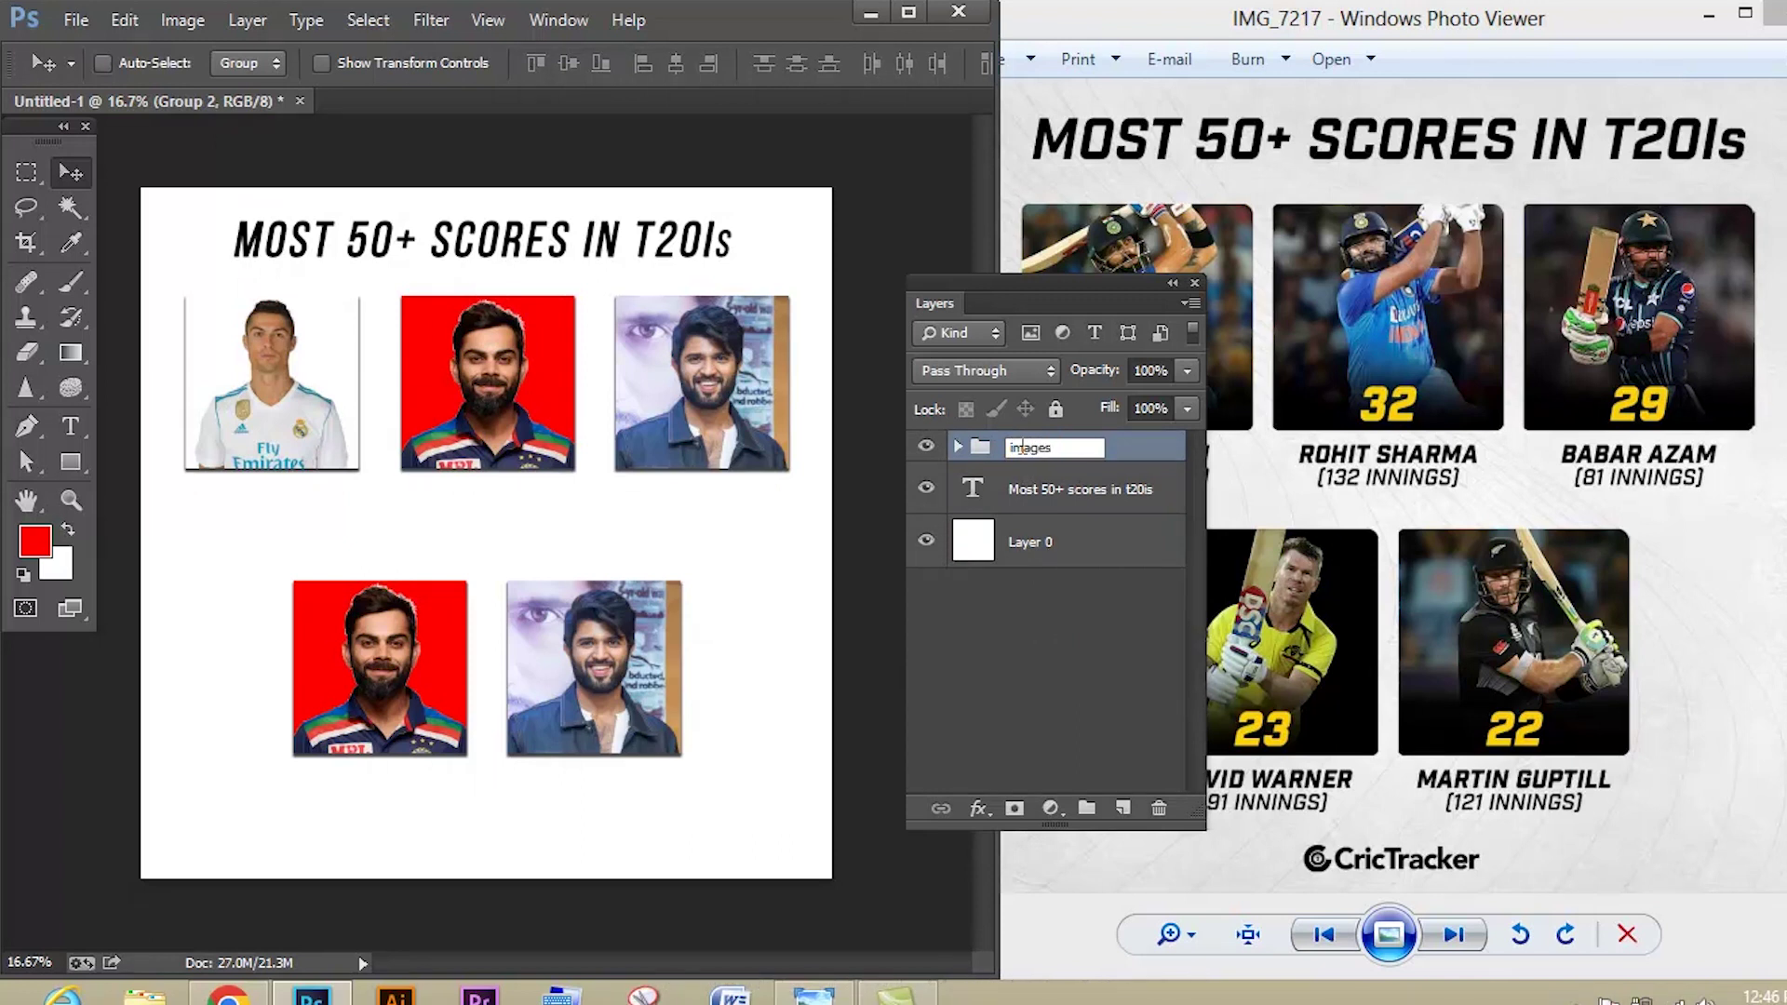
type("mages with shape")
left_click(1161, 456)
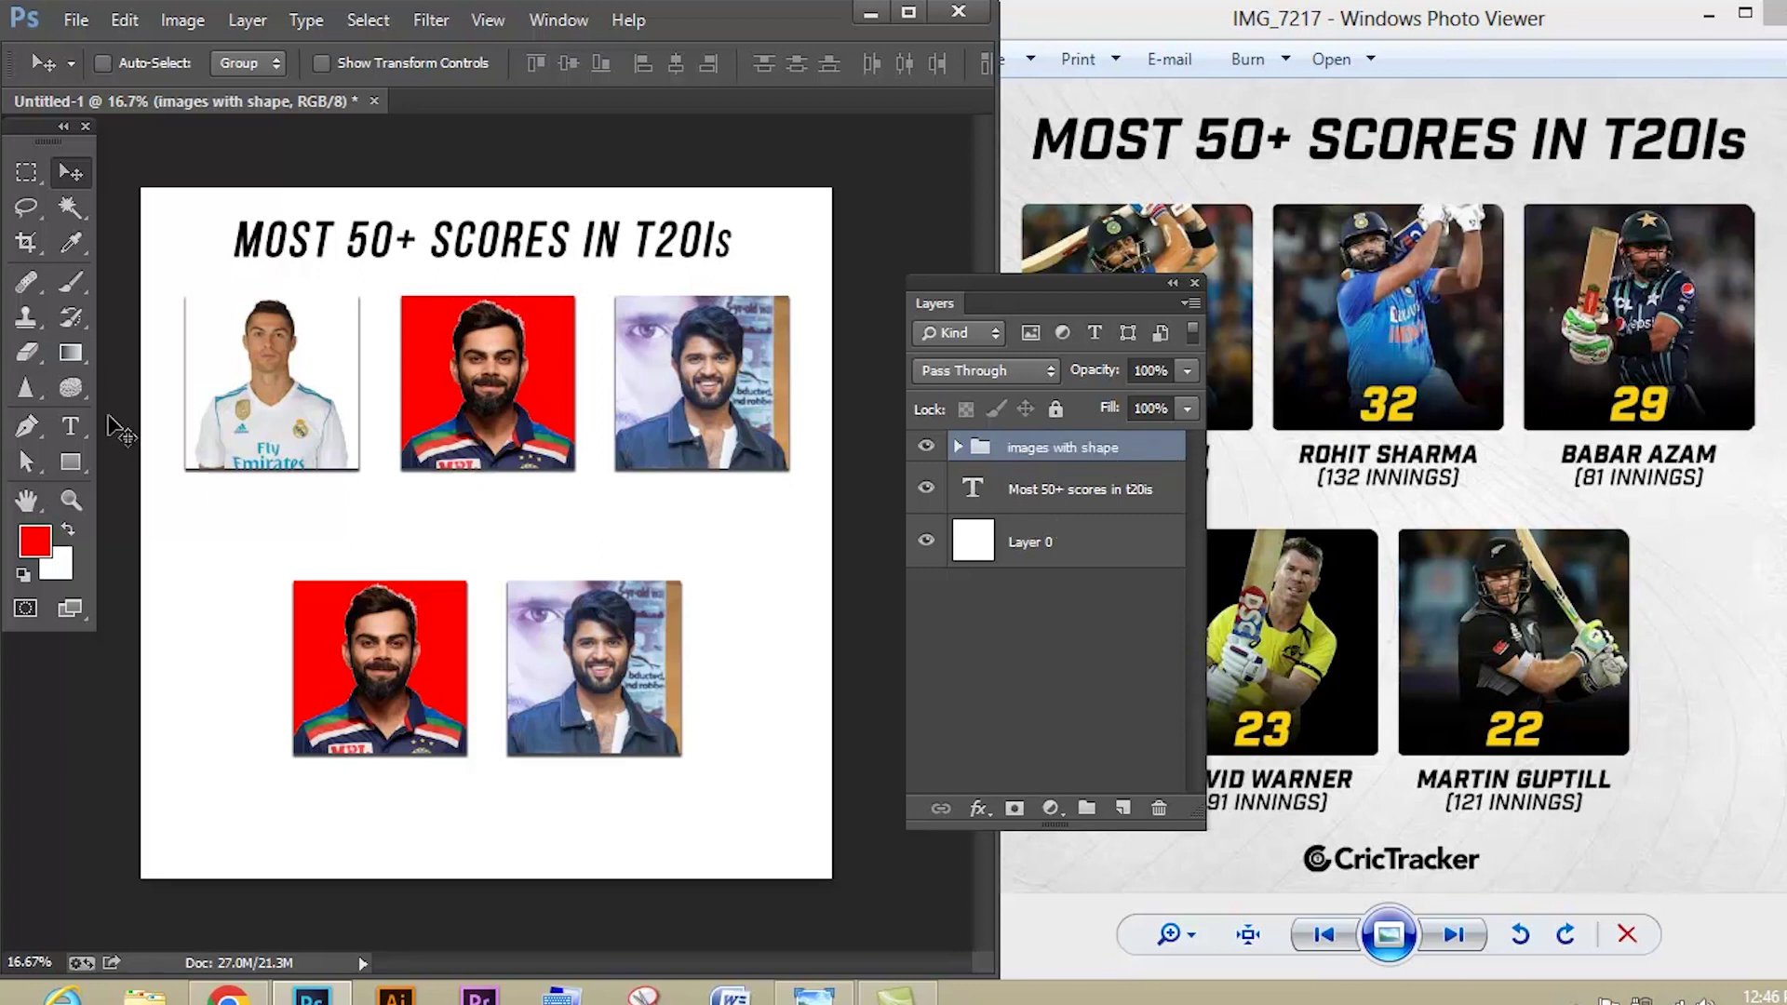
left_click(71, 437)
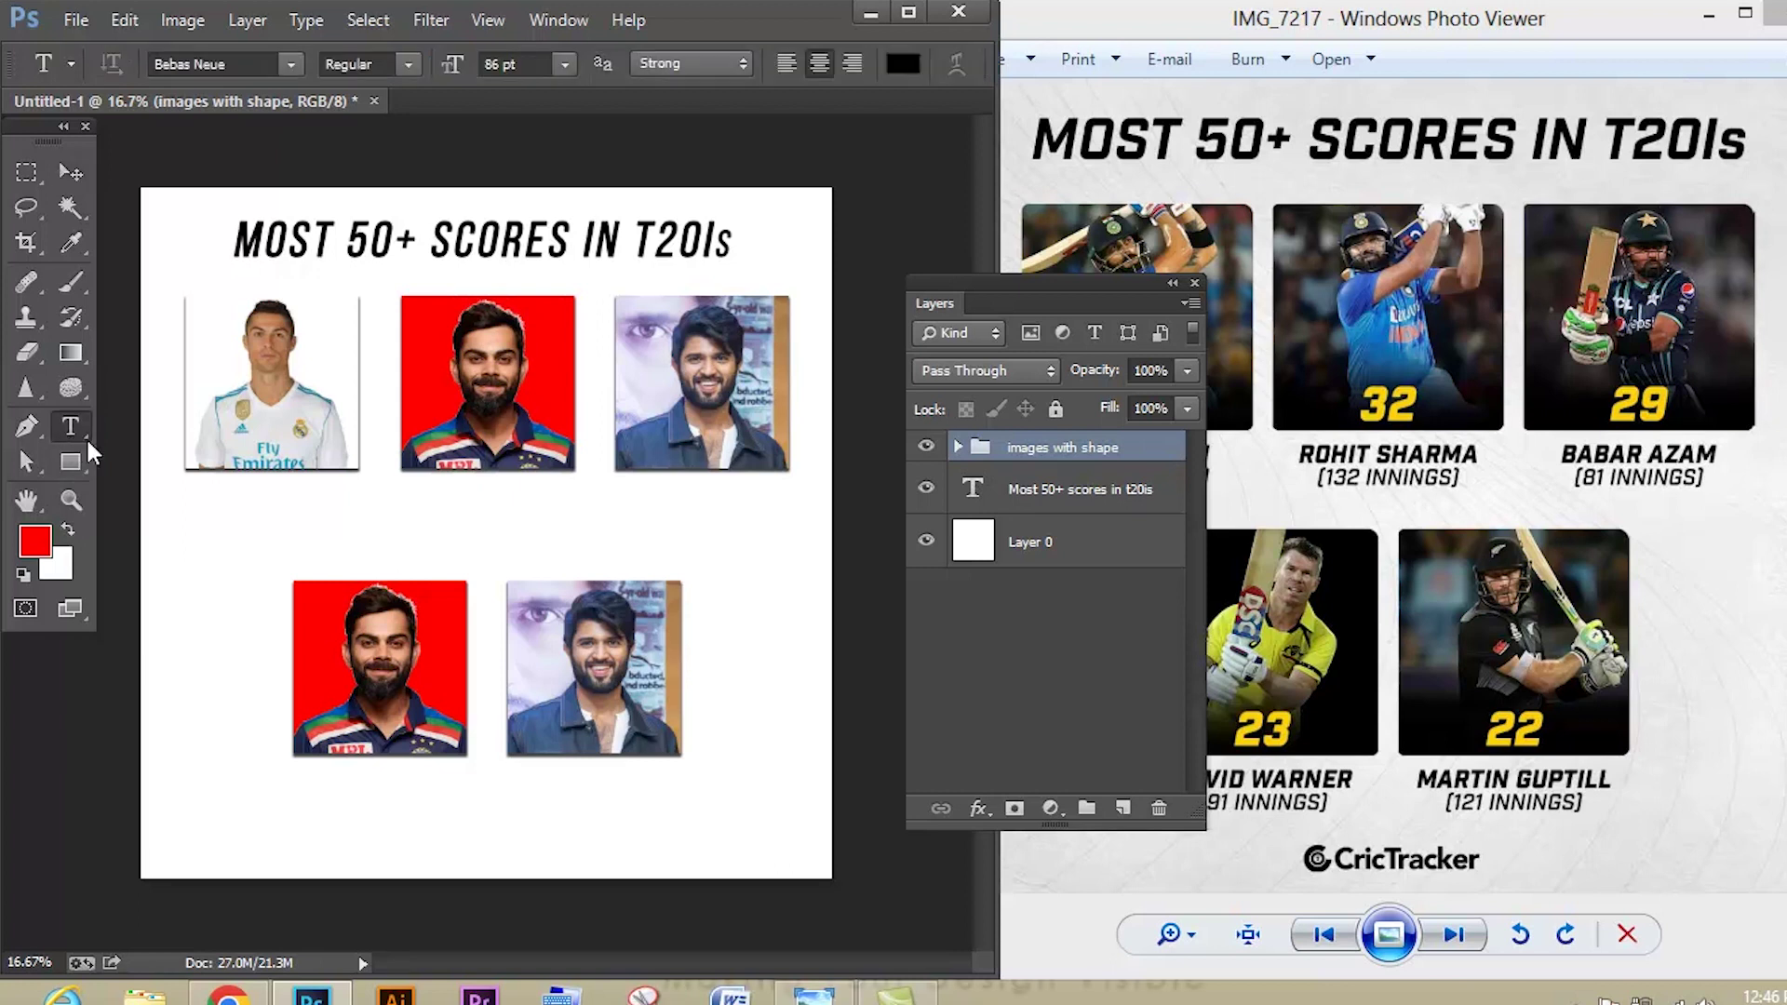
- Type NAME below the first photo and turn off Faux Italic so it stays upright
left_click(247, 513)
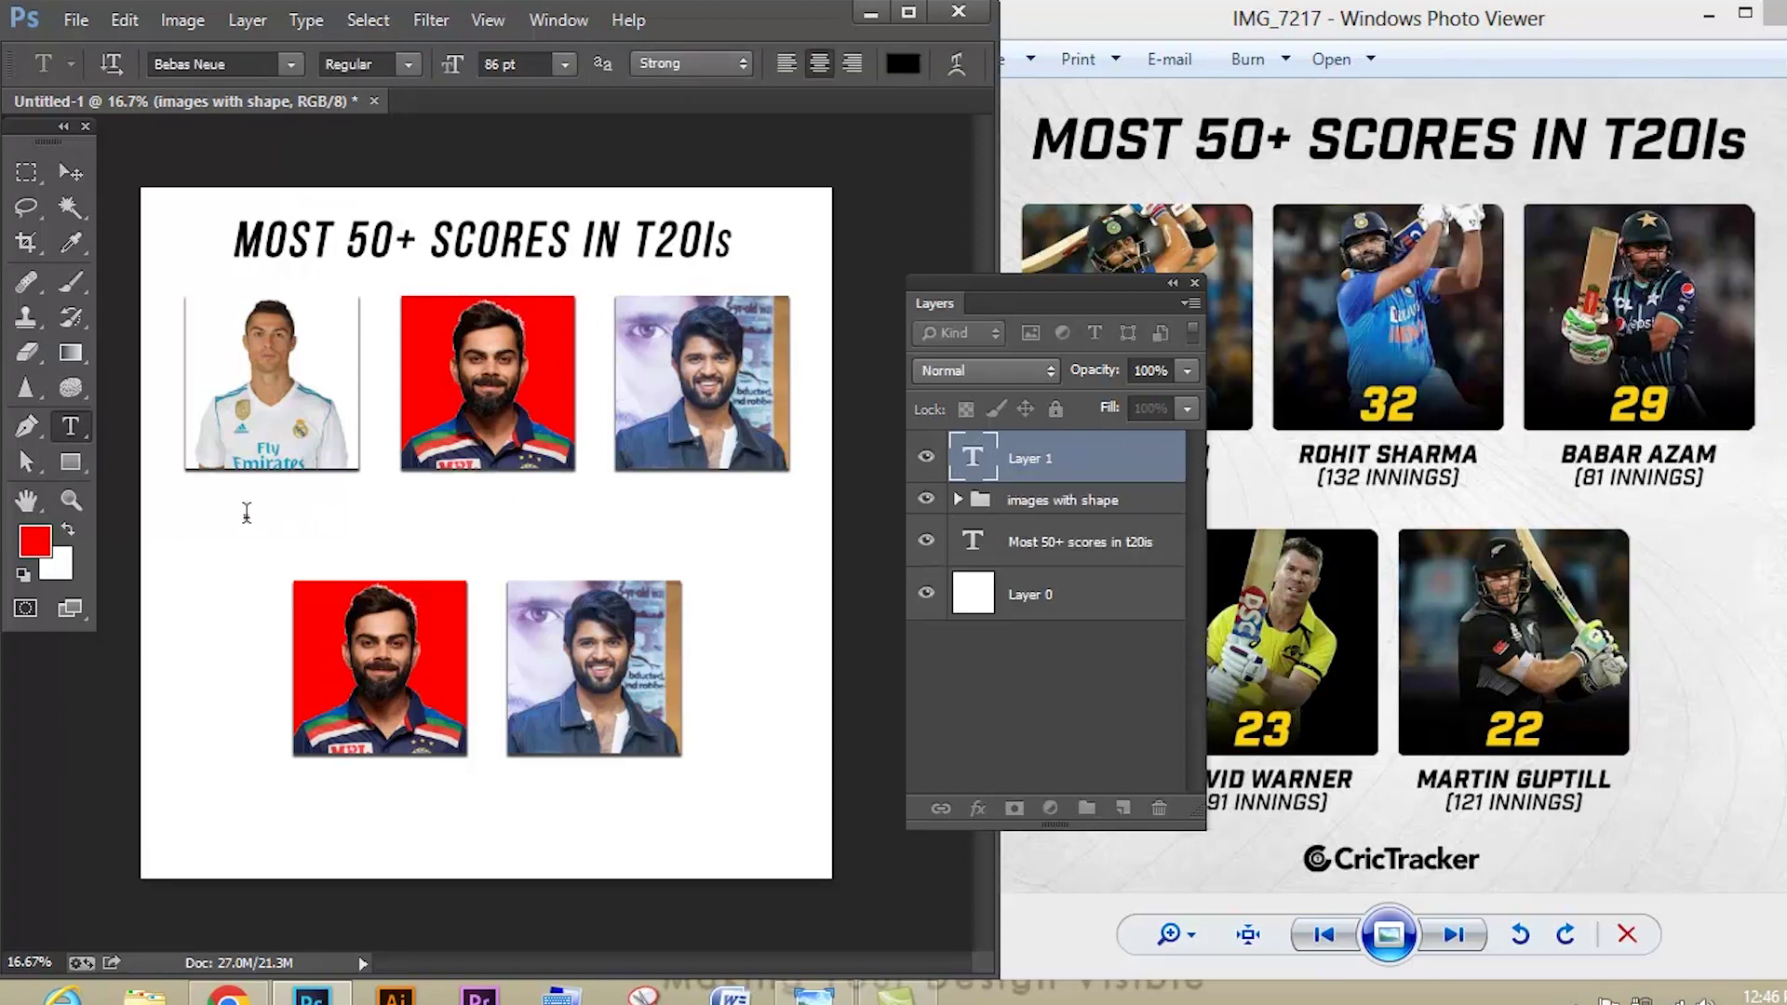
type("NAME")
double_click(247, 511)
left_click_drag(1002, 80, 1141, 80)
left_click(1022, 67)
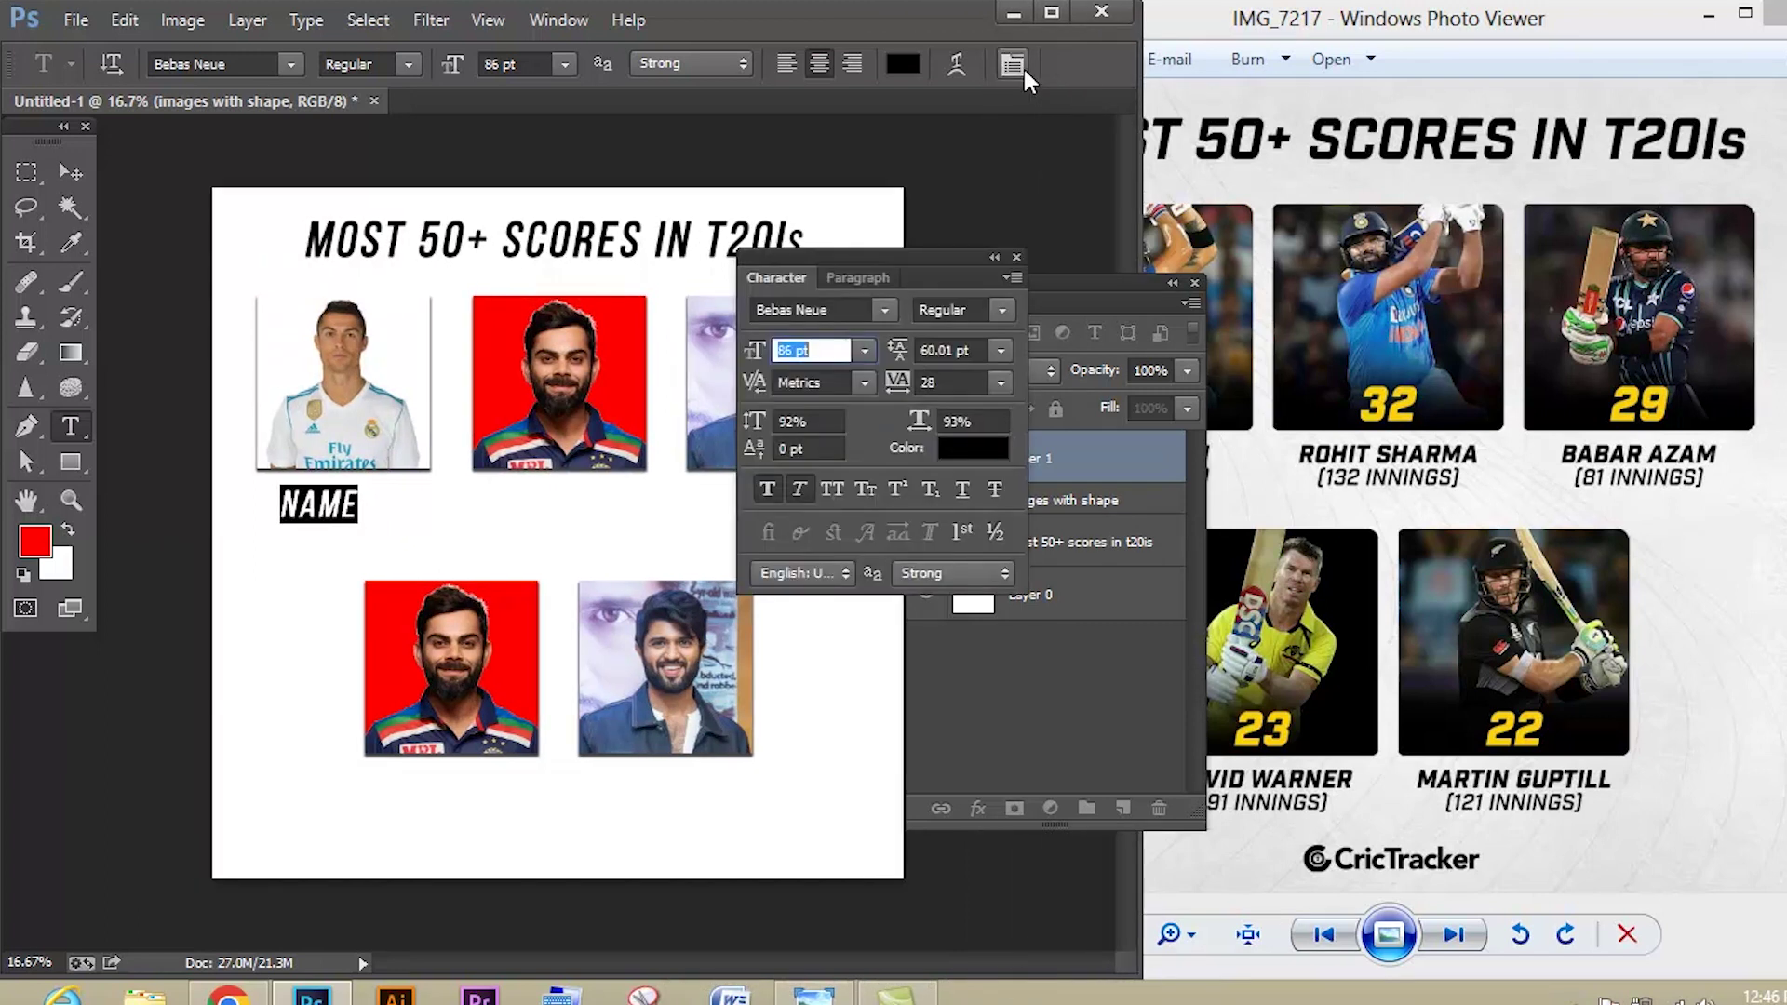
left_click_drag(1141, 109, 1002, 119)
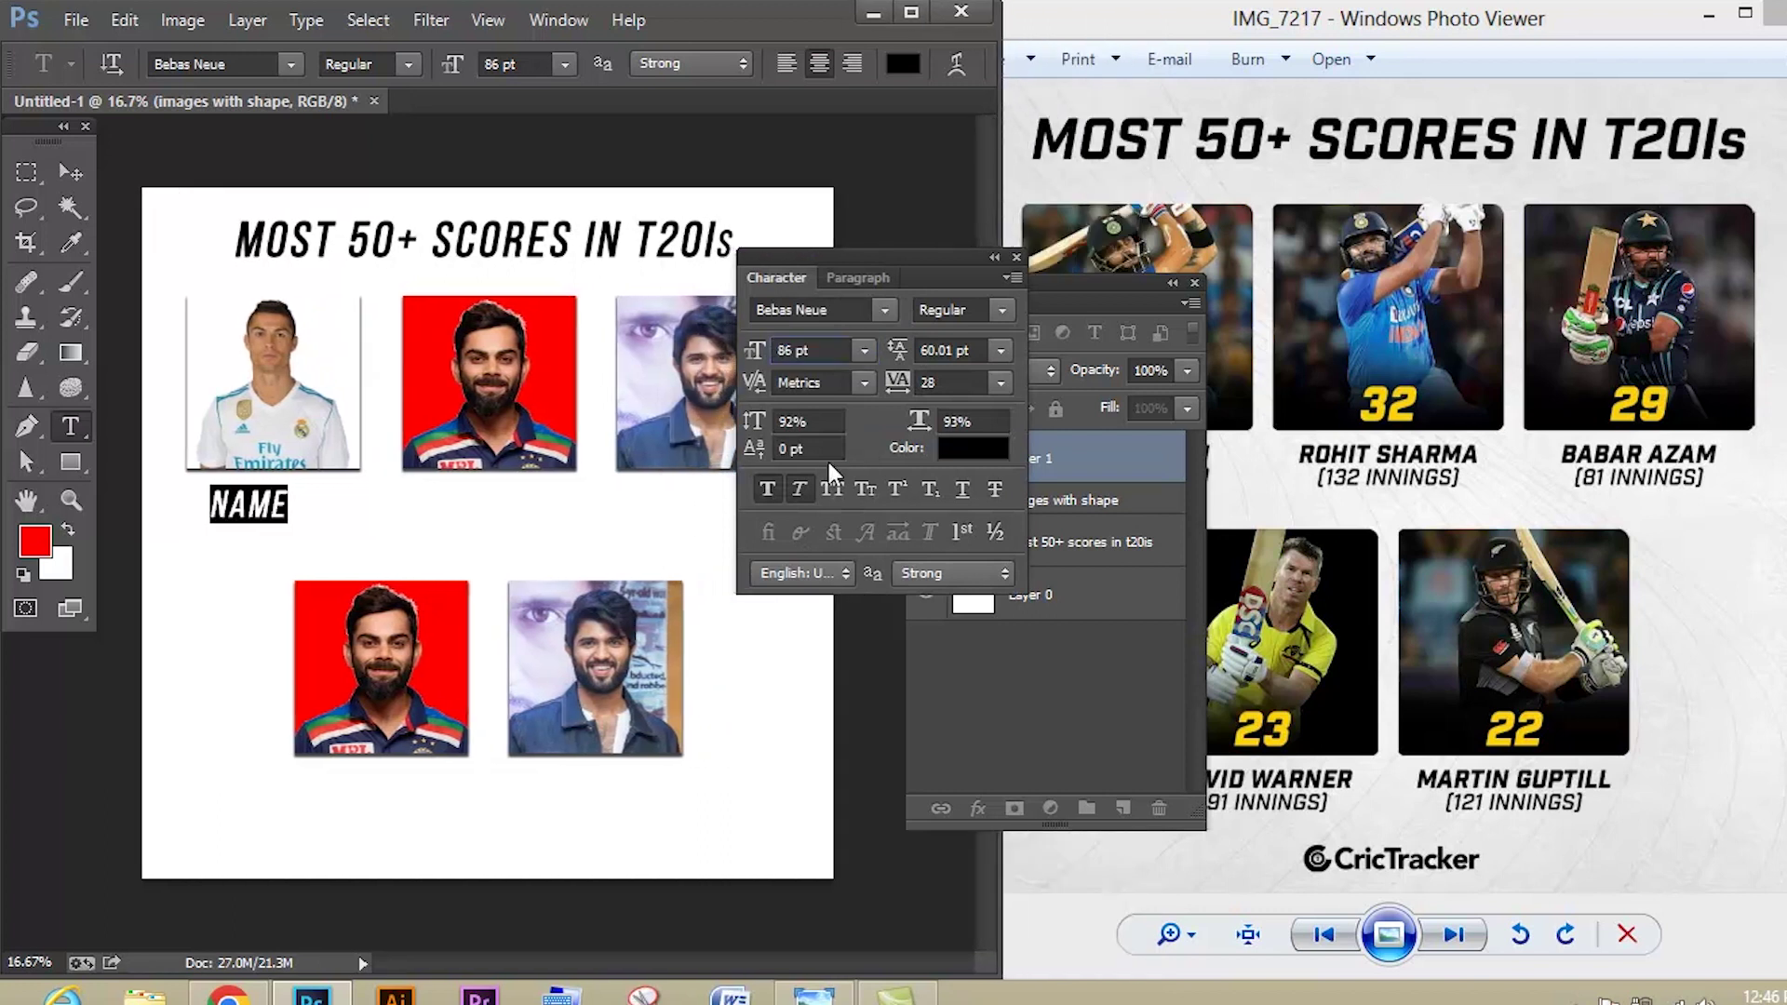
left_click(801, 485)
left_click(994, 257)
left_click_drag(925, 282, 744, 273)
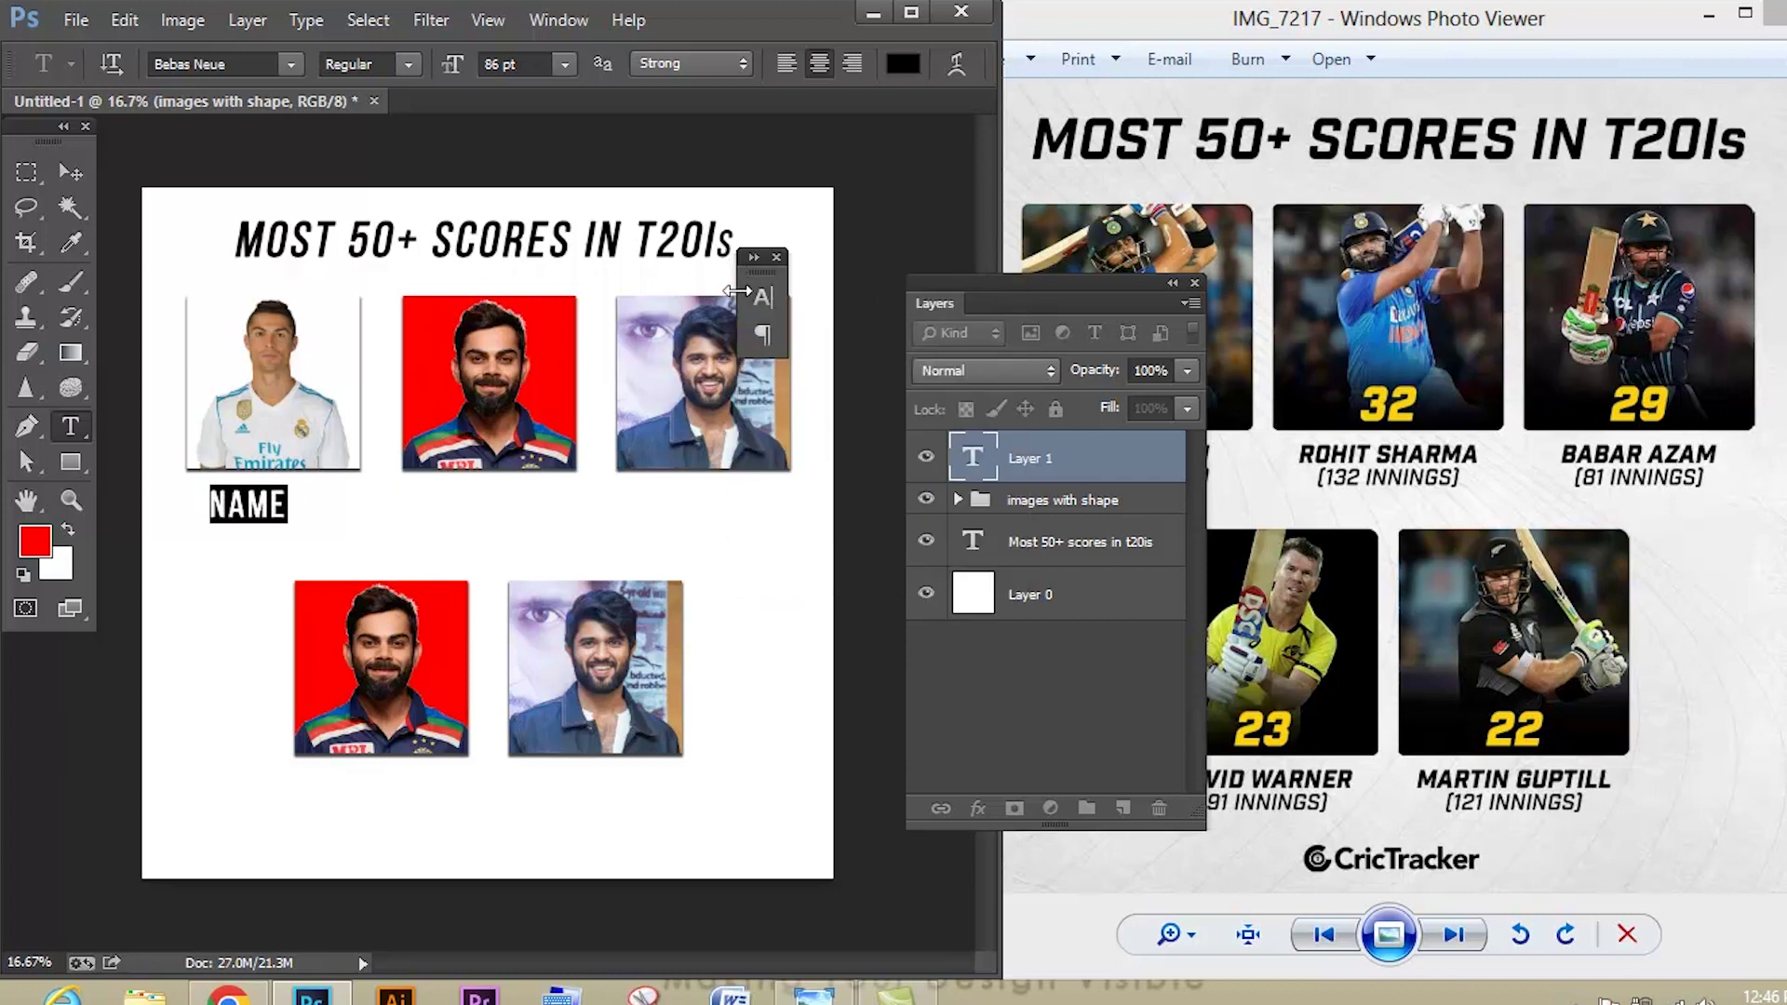
- Centre the NAME caption beneath the first photo
left_click(64, 173)
left_click_drag(241, 505, 268, 493)
key("shift+Right")
key("shift+Right")
key("shift+Right")
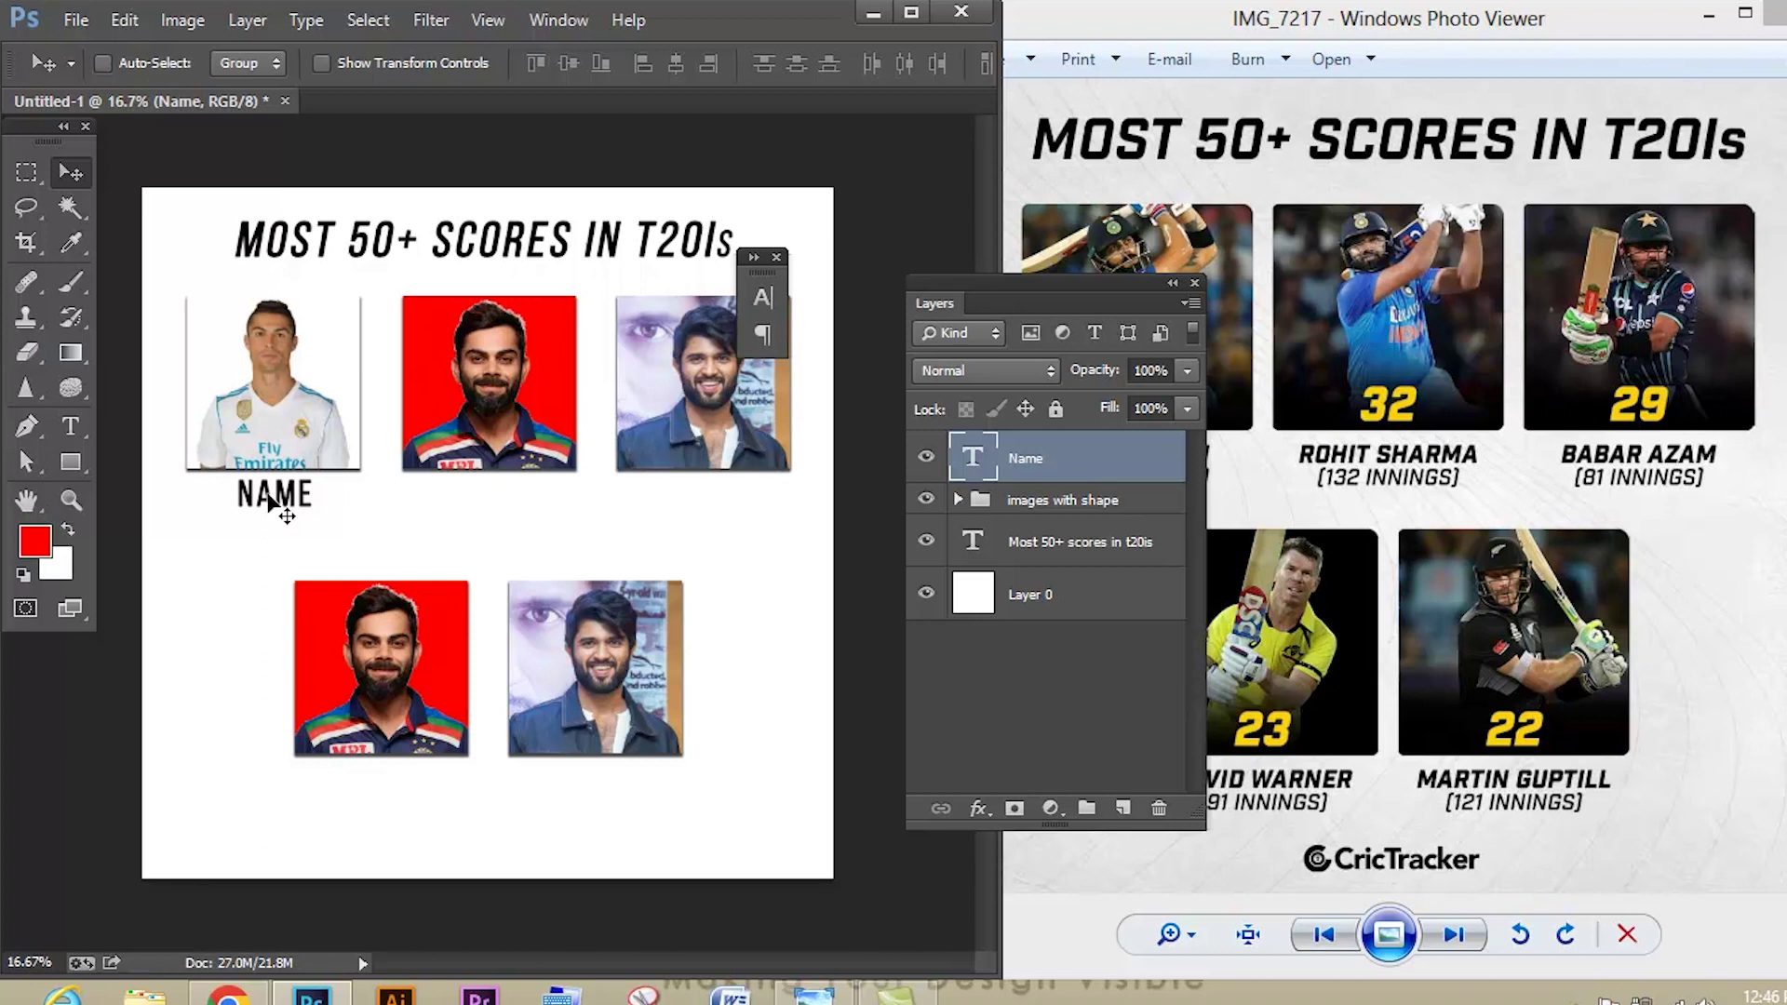
- Duplicate the Name layer as a new layer named record
right_click(1086, 472)
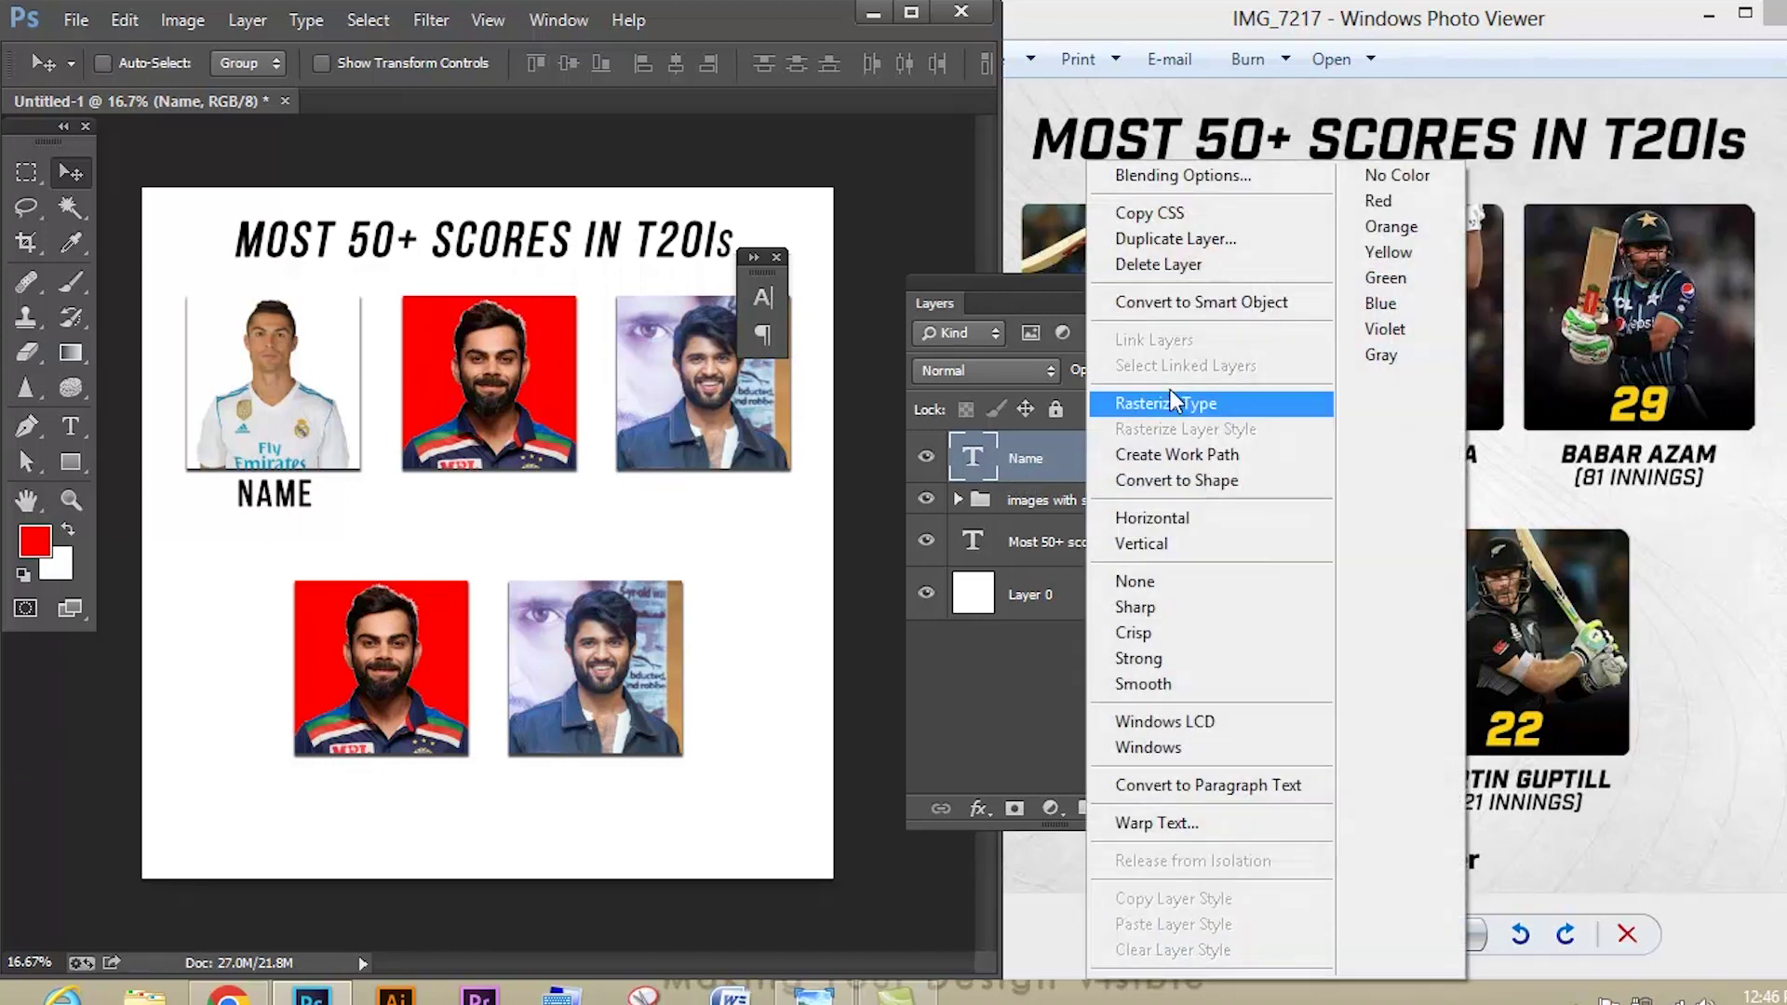
left_click(1208, 237)
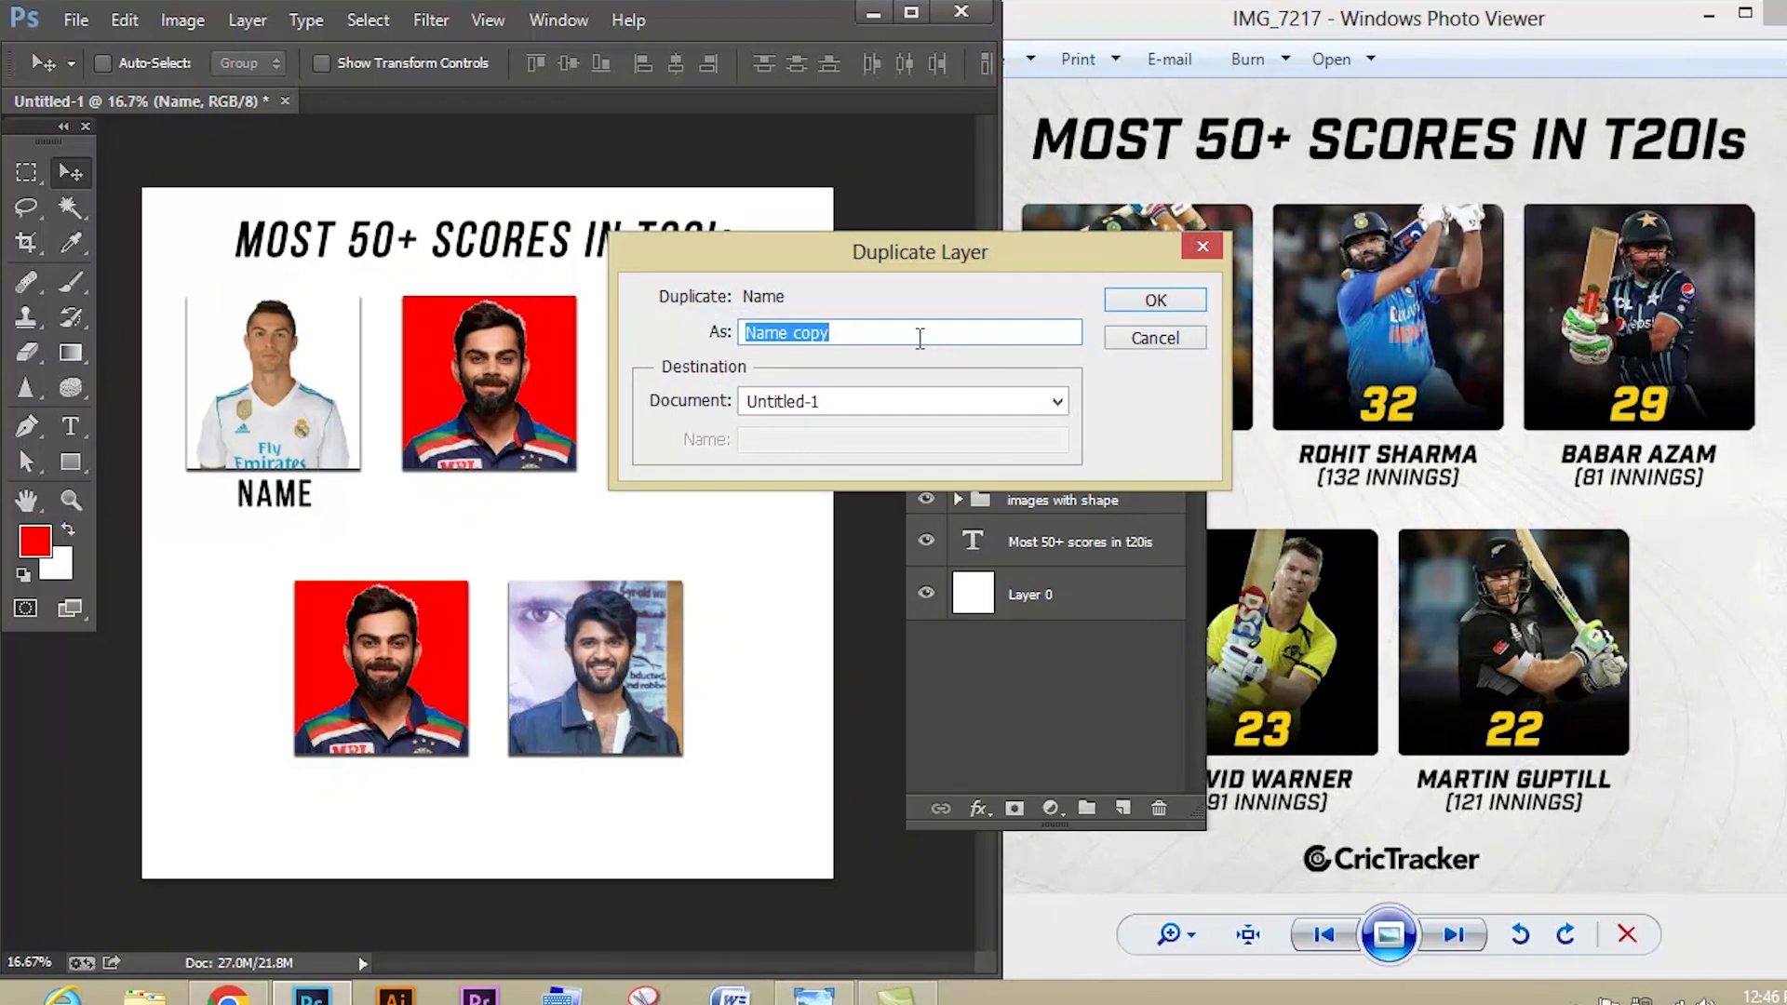
type("record")
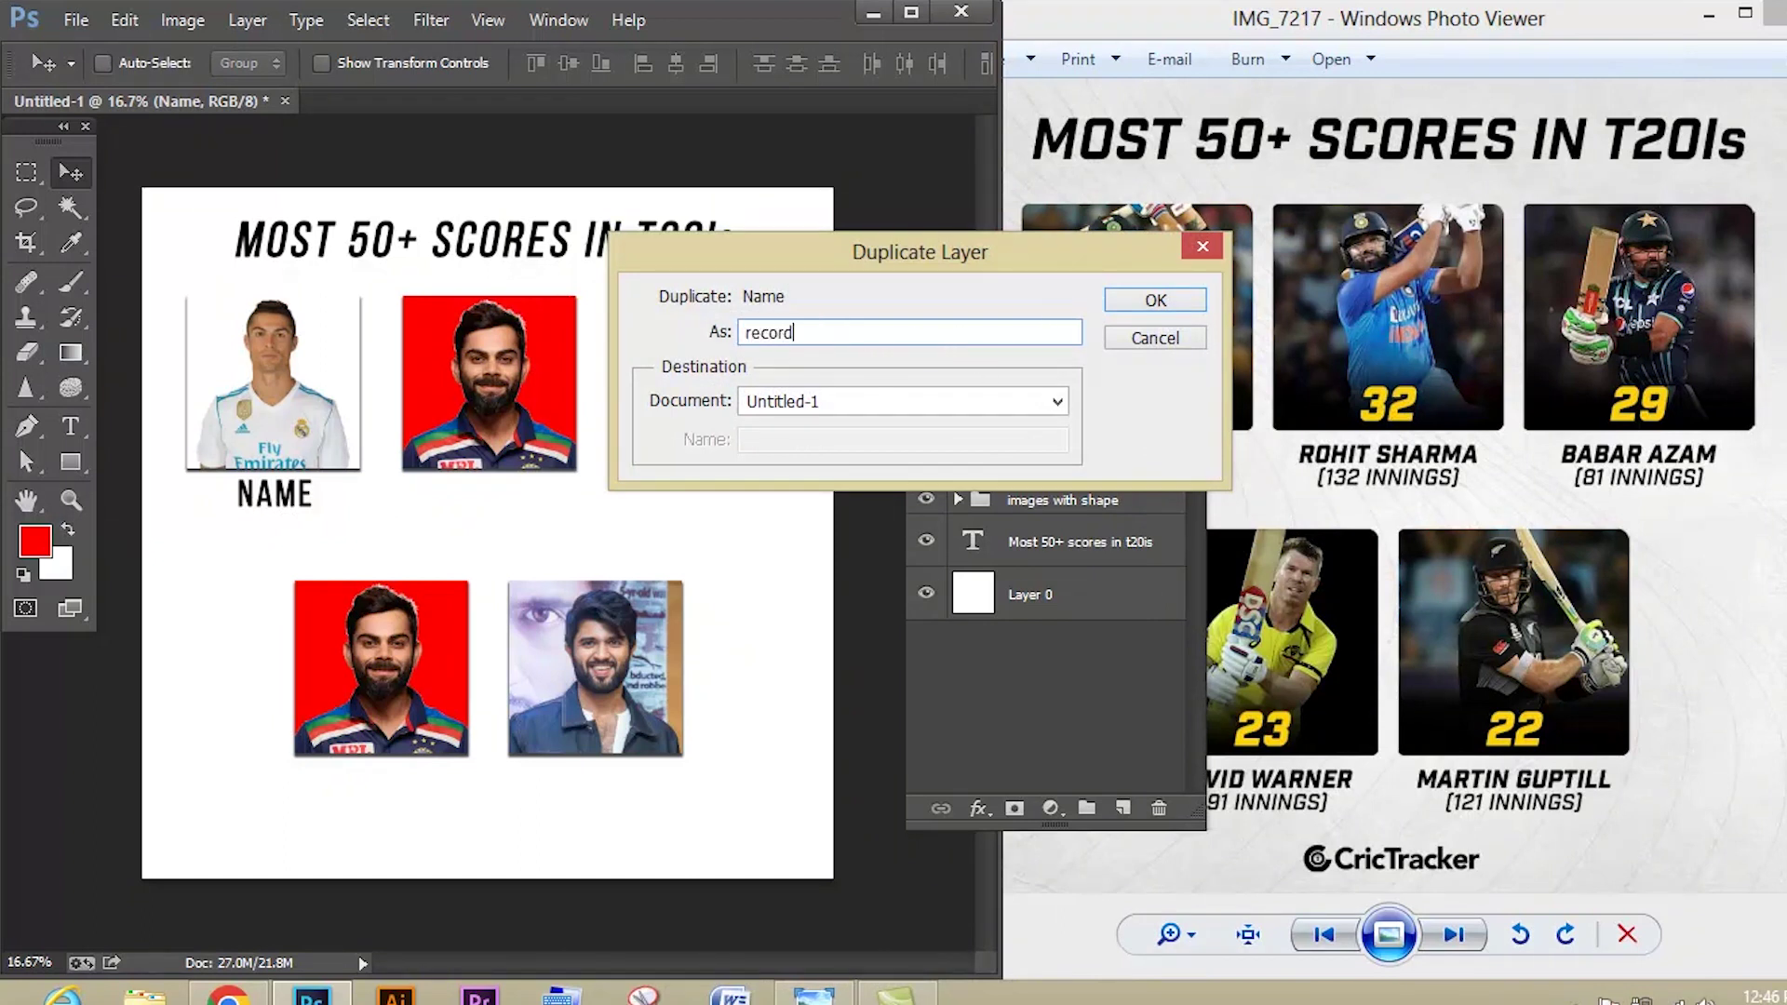
key("Return")
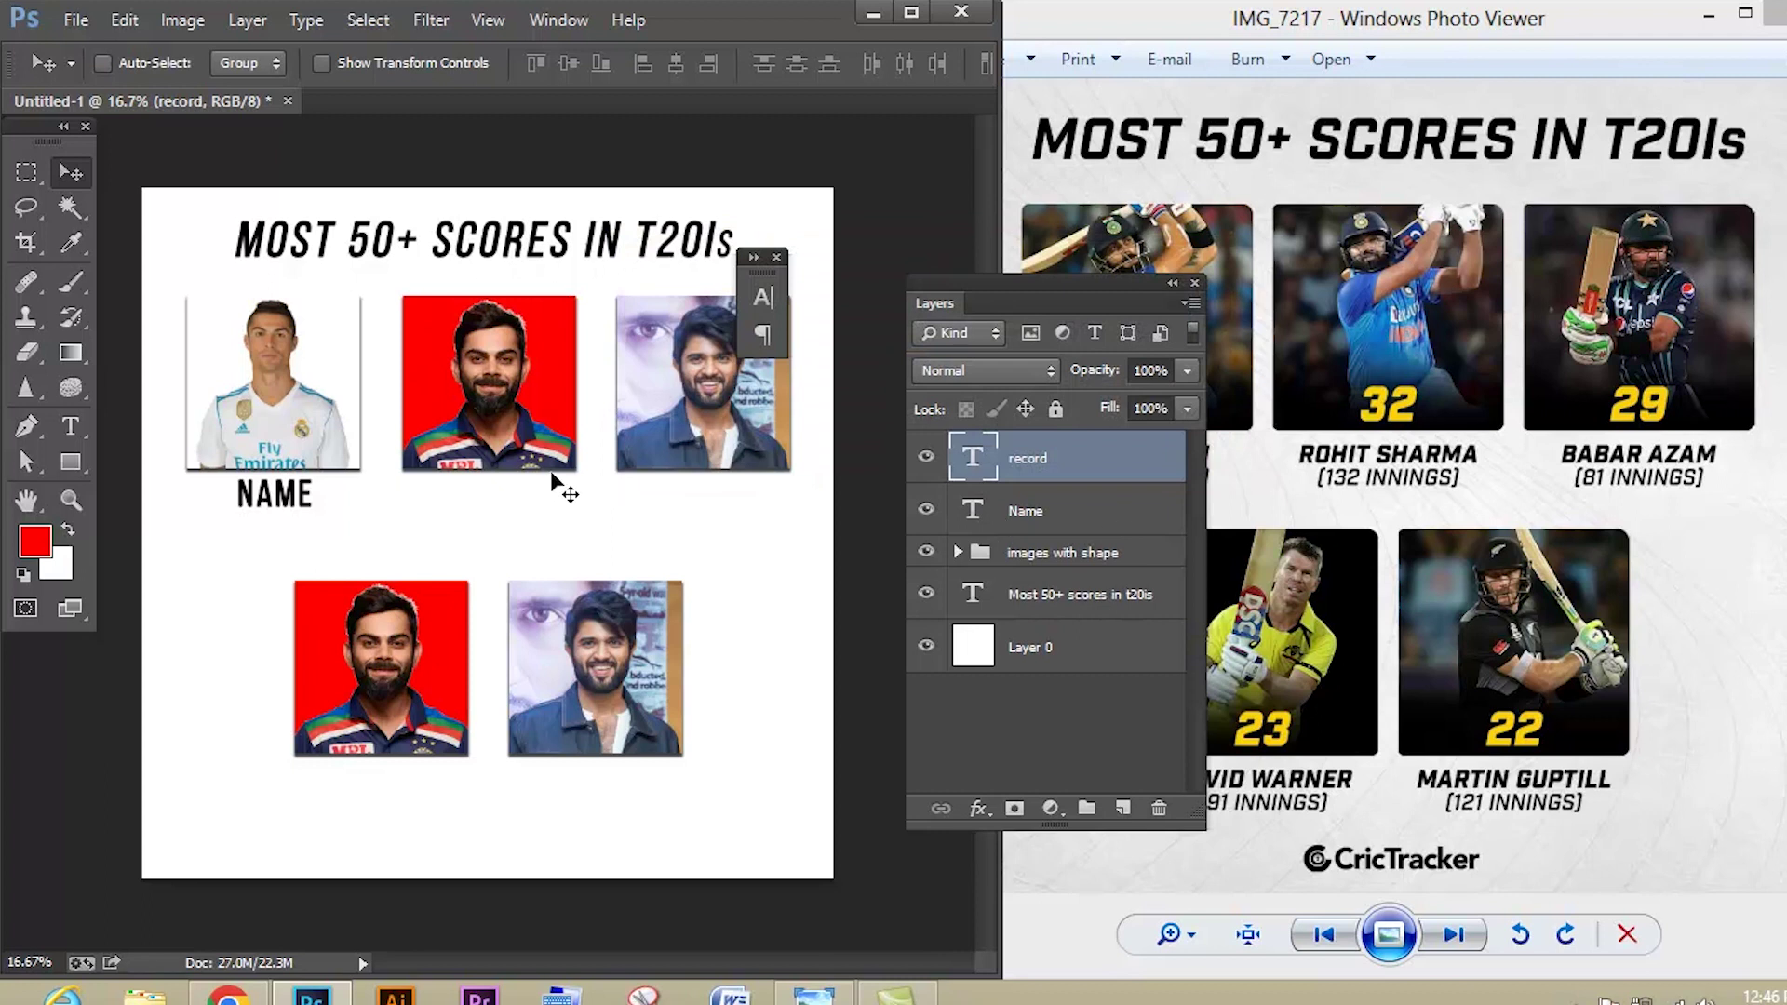
- Nudge the record copy down to sit just beneath the original NAME
key("ctrl+t")
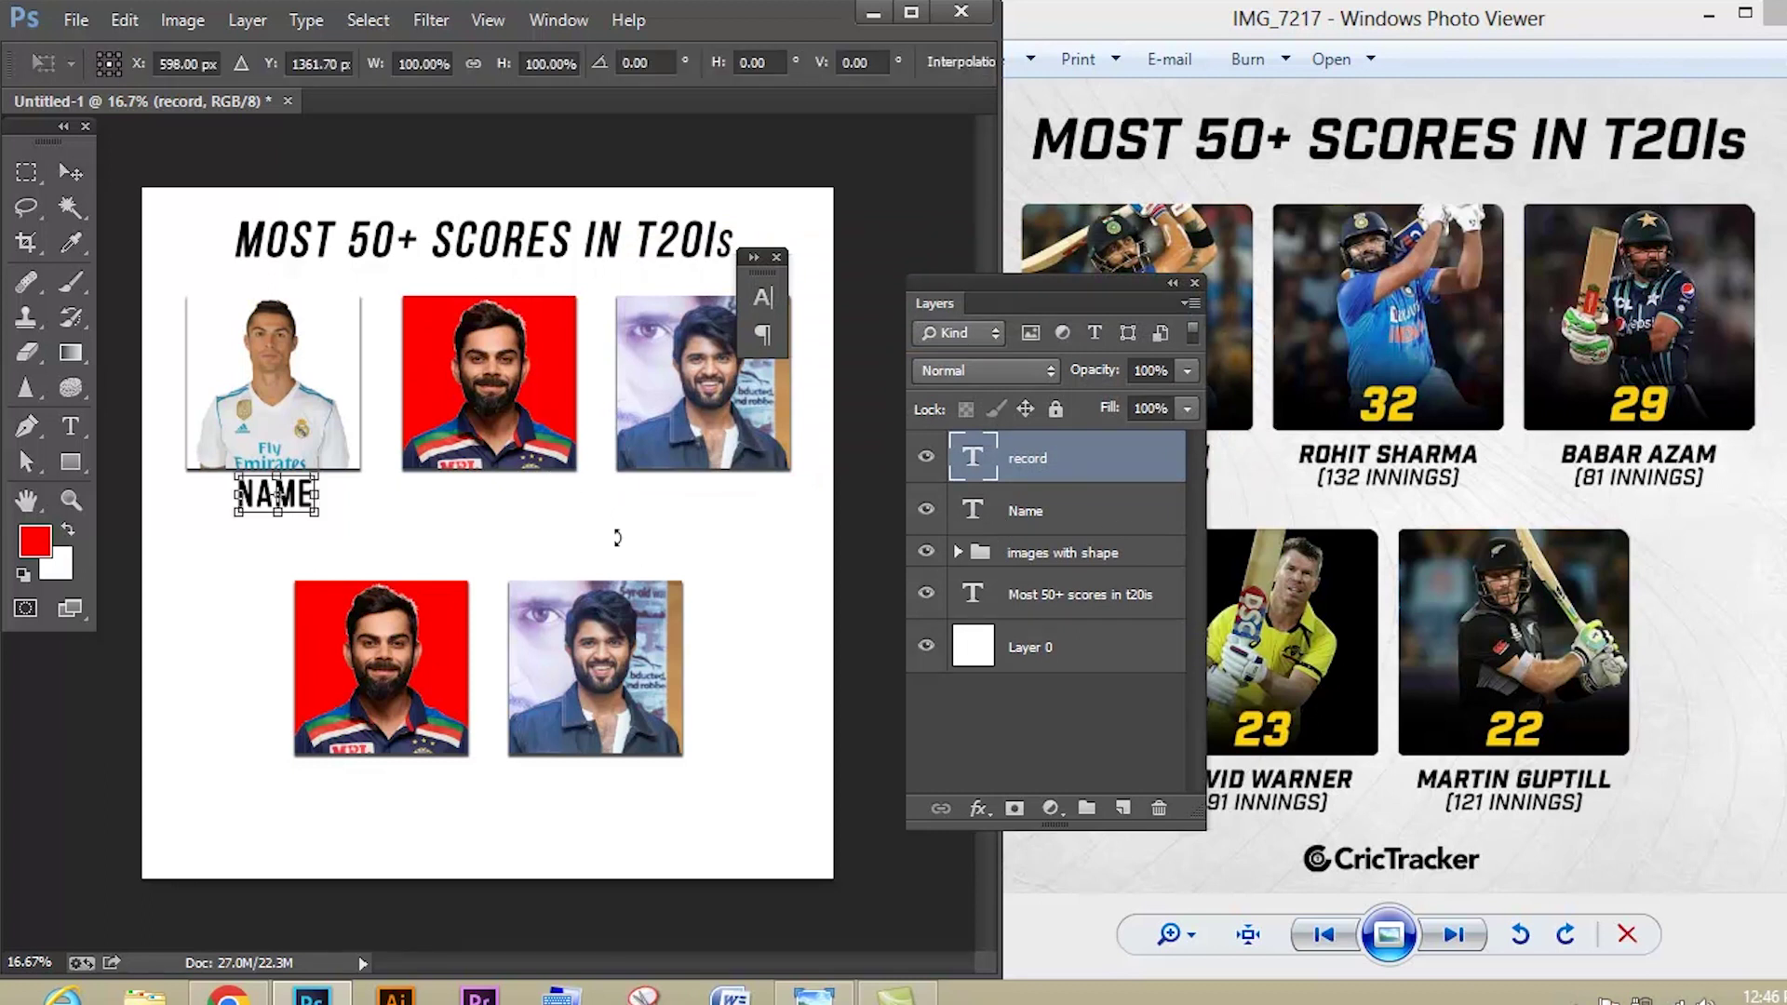
key("shift+Down")
key("shift+Down")
key("shift+Down")
key("shift+Down")
key("shift+Down")
key("shift+Down")
key("shift+Down")
key("shift+Down")
key("shift+Down")
key("shift+Down")
key("shift+Down")
key("shift+Down")
key("shift+Down")
key("shift+Down")
key("Down")
key("Down")
key("Down")
key("Down")
key("Down")
key("Down")
key("Down")
key("Down")
key("Down")
key("Down")
key("Down")
key("Down")
key("Down")
key("Down")
key("Down")
key("Down")
key("Down")
key("Down")
key("Return")
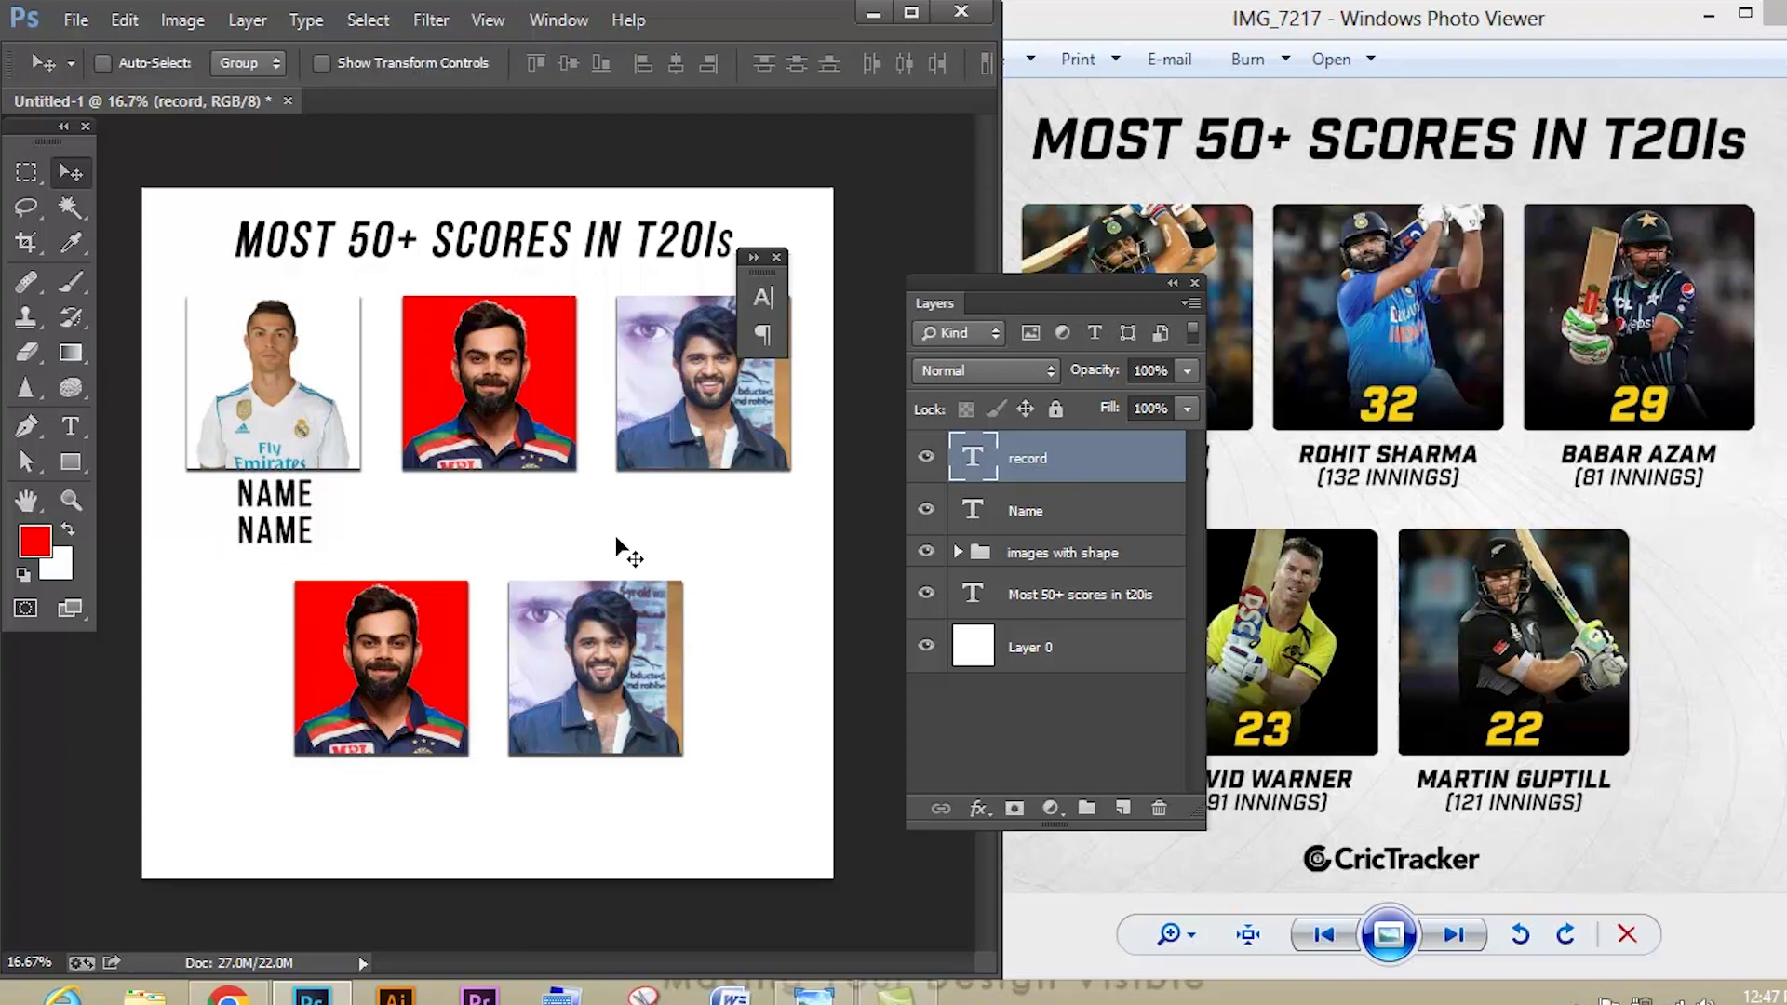
key("t")
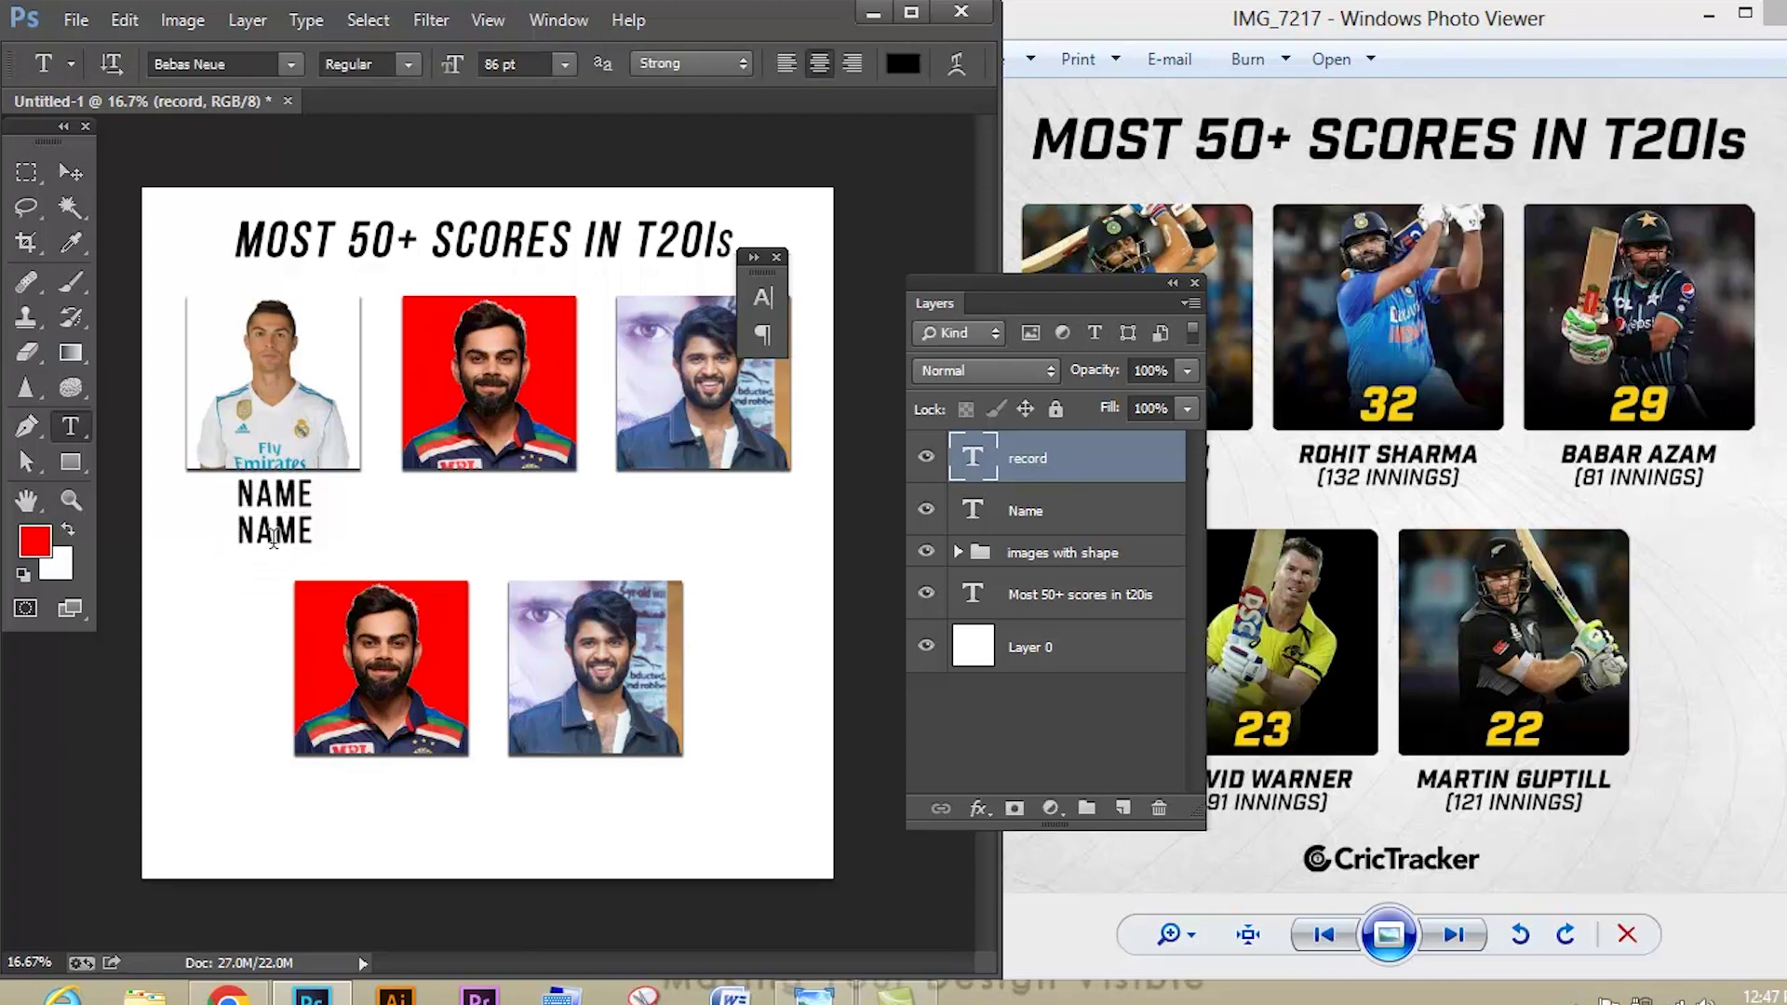
- Replace the lower caption's text with RECORD and make it italic
left_click(273, 540)
double_click(273, 538)
type("R")
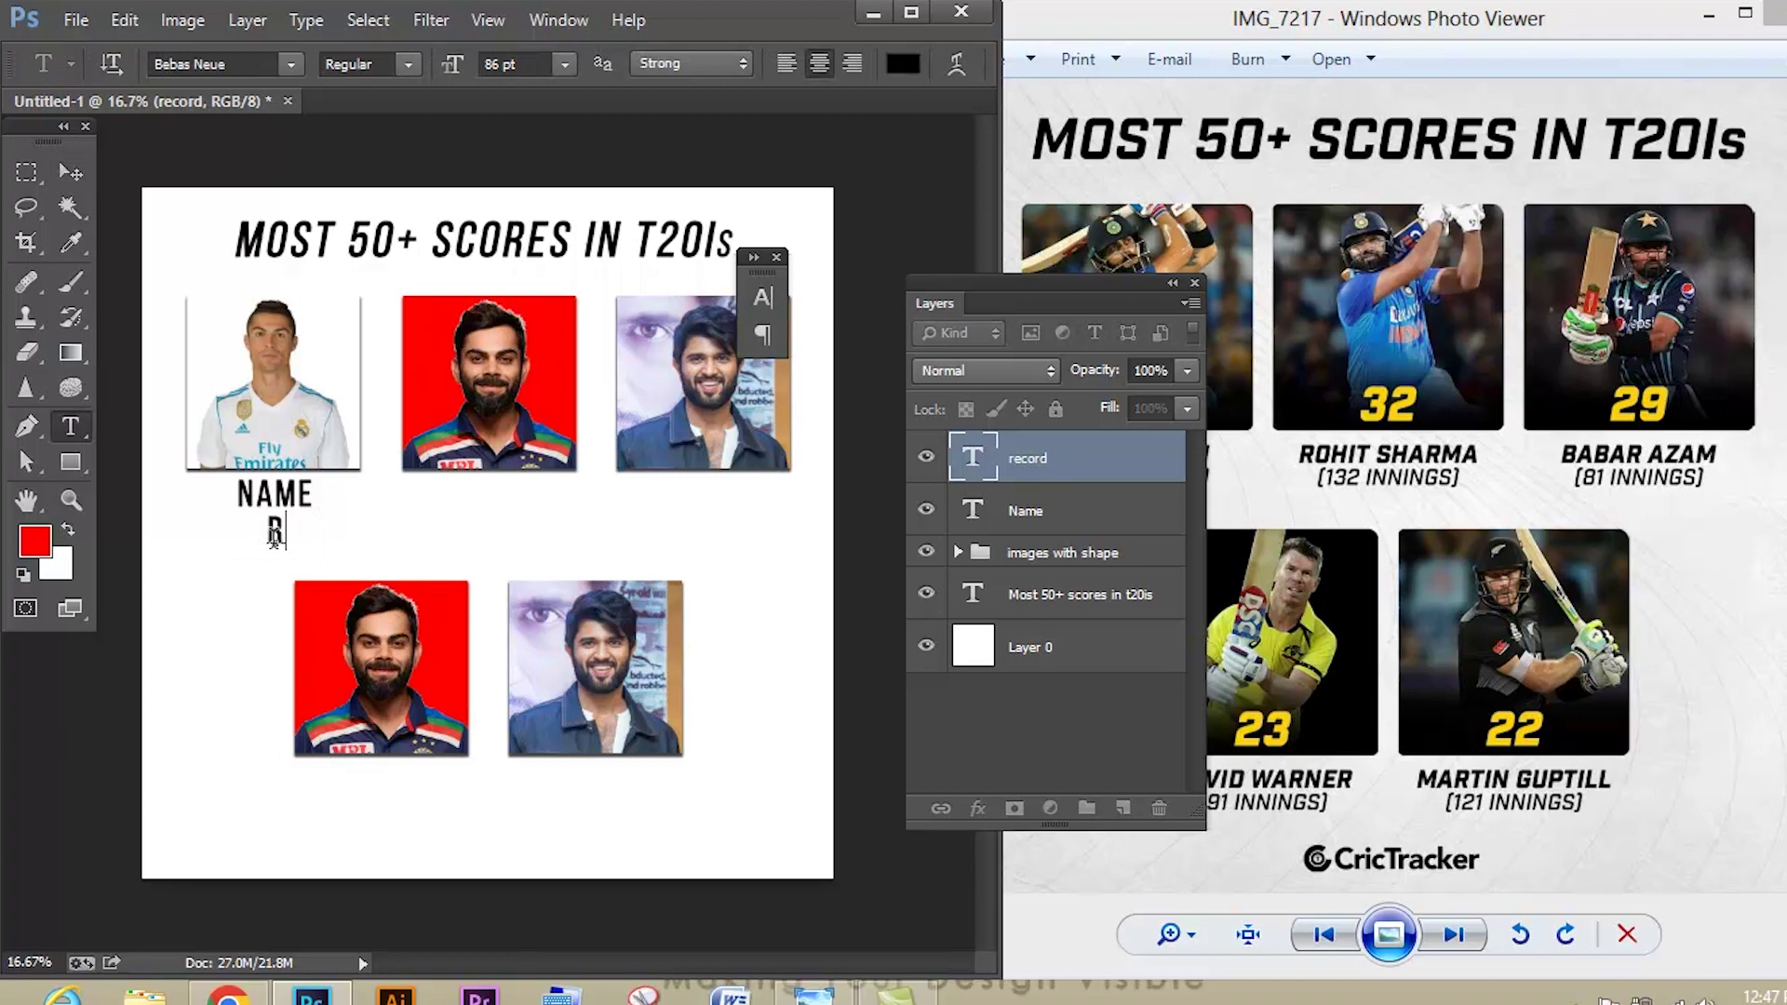
type("ECORD")
double_click(274, 538)
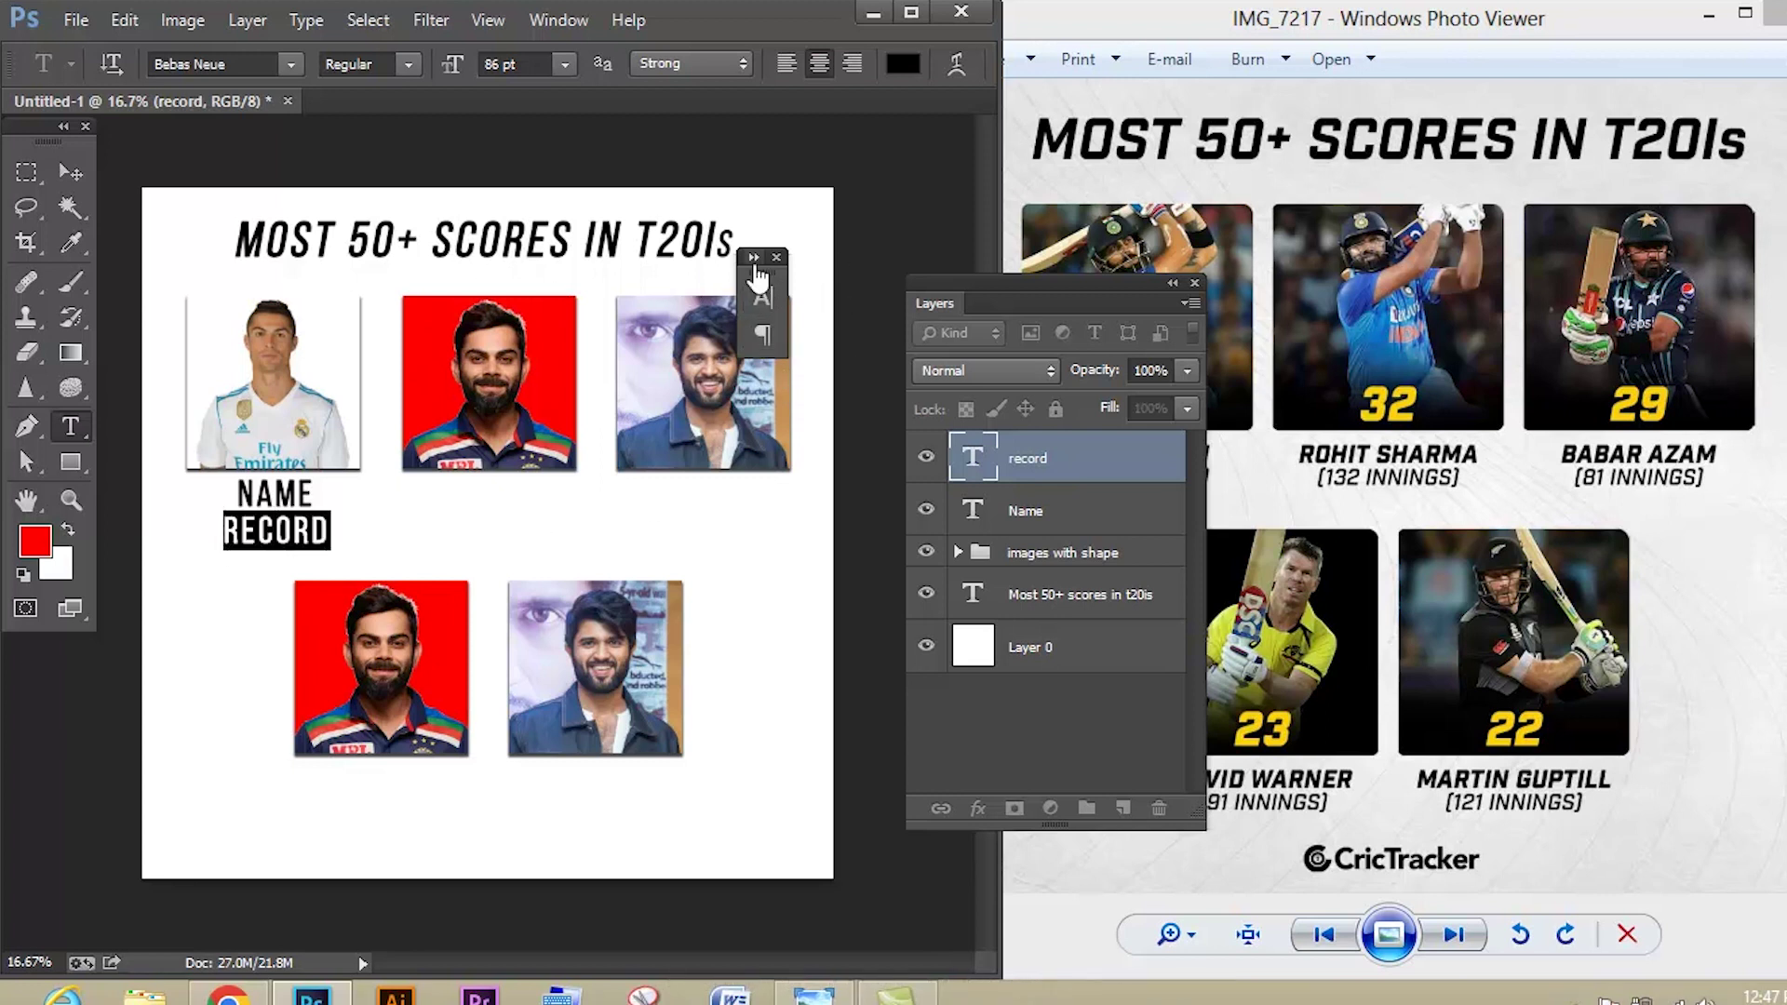
left_click(760, 290)
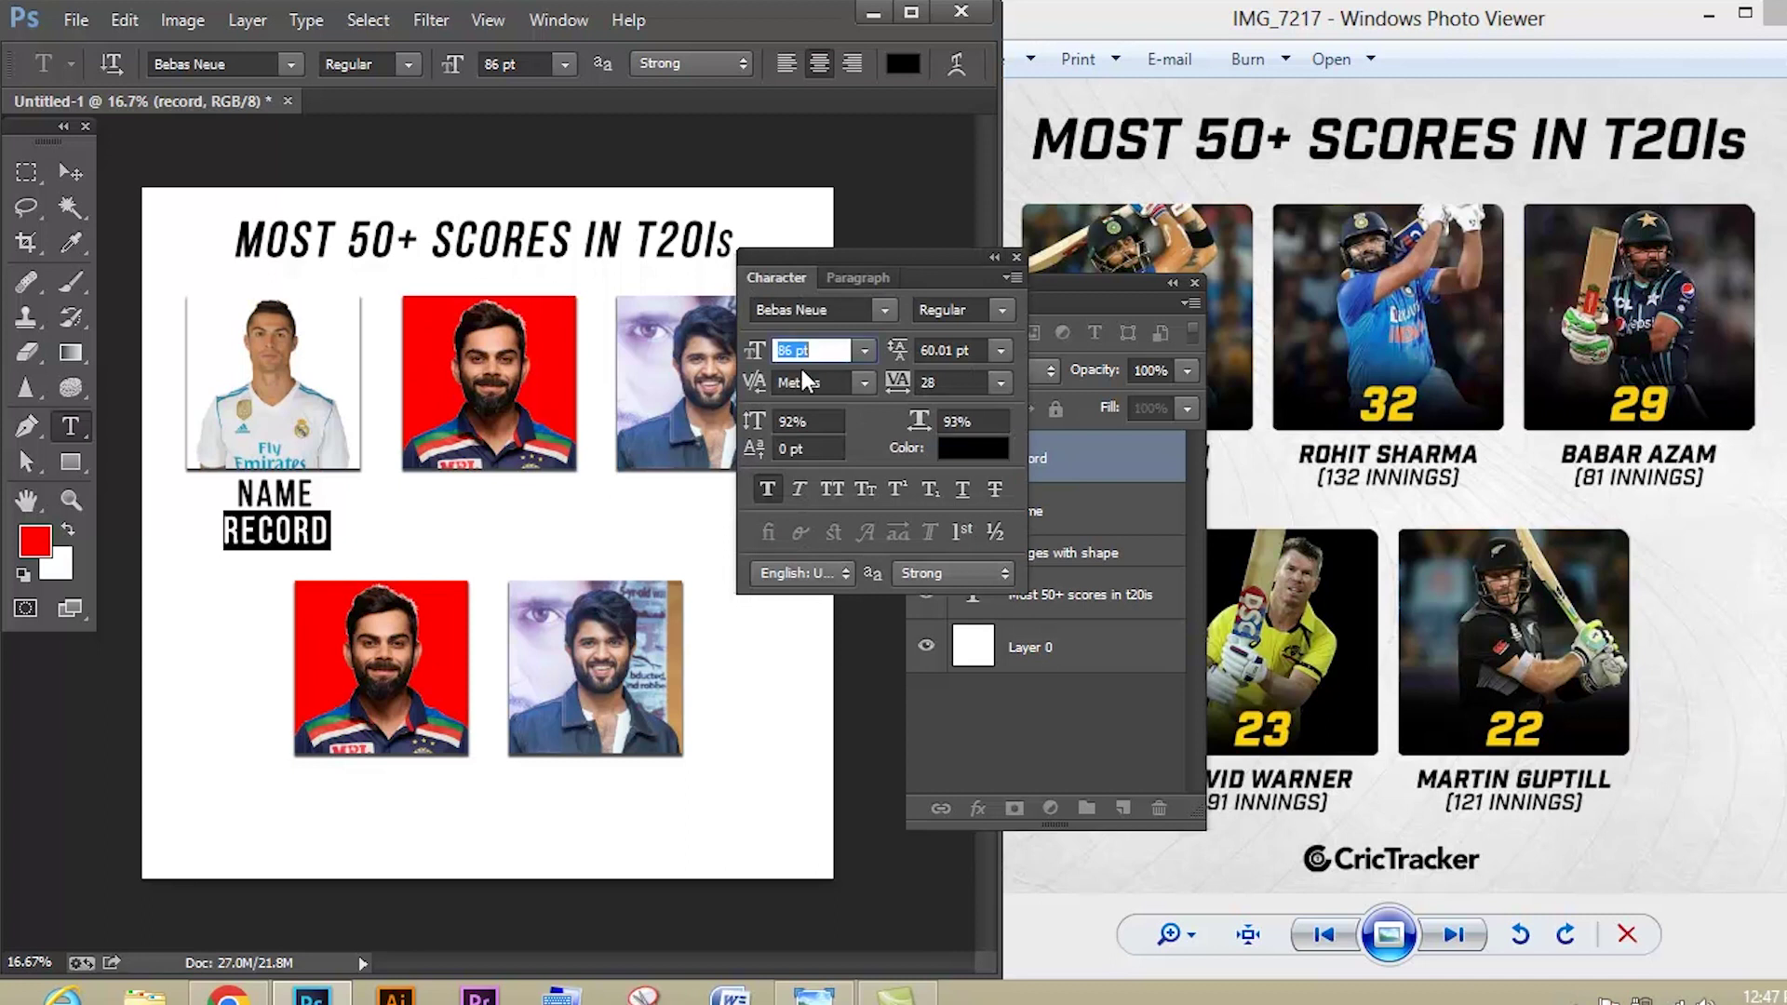
left_click(799, 490)
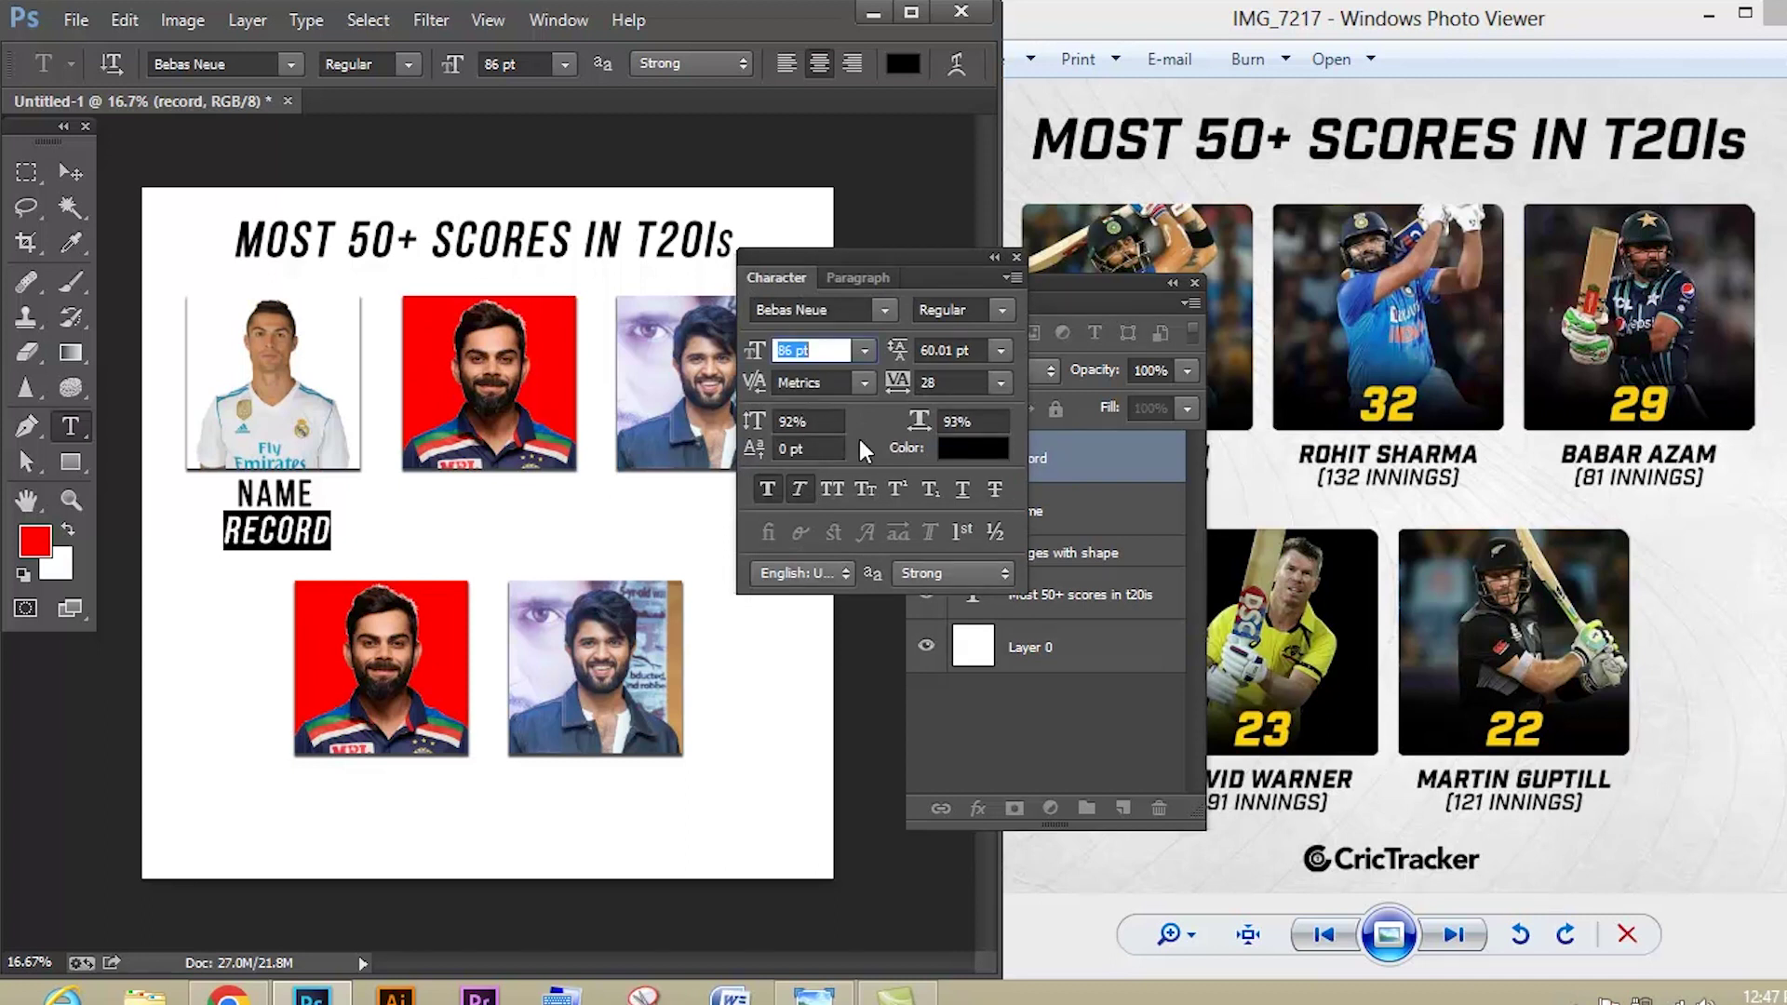
- Add square brackets so it reads [RECORD] and reapply italic to the whole line
left_click(330, 530)
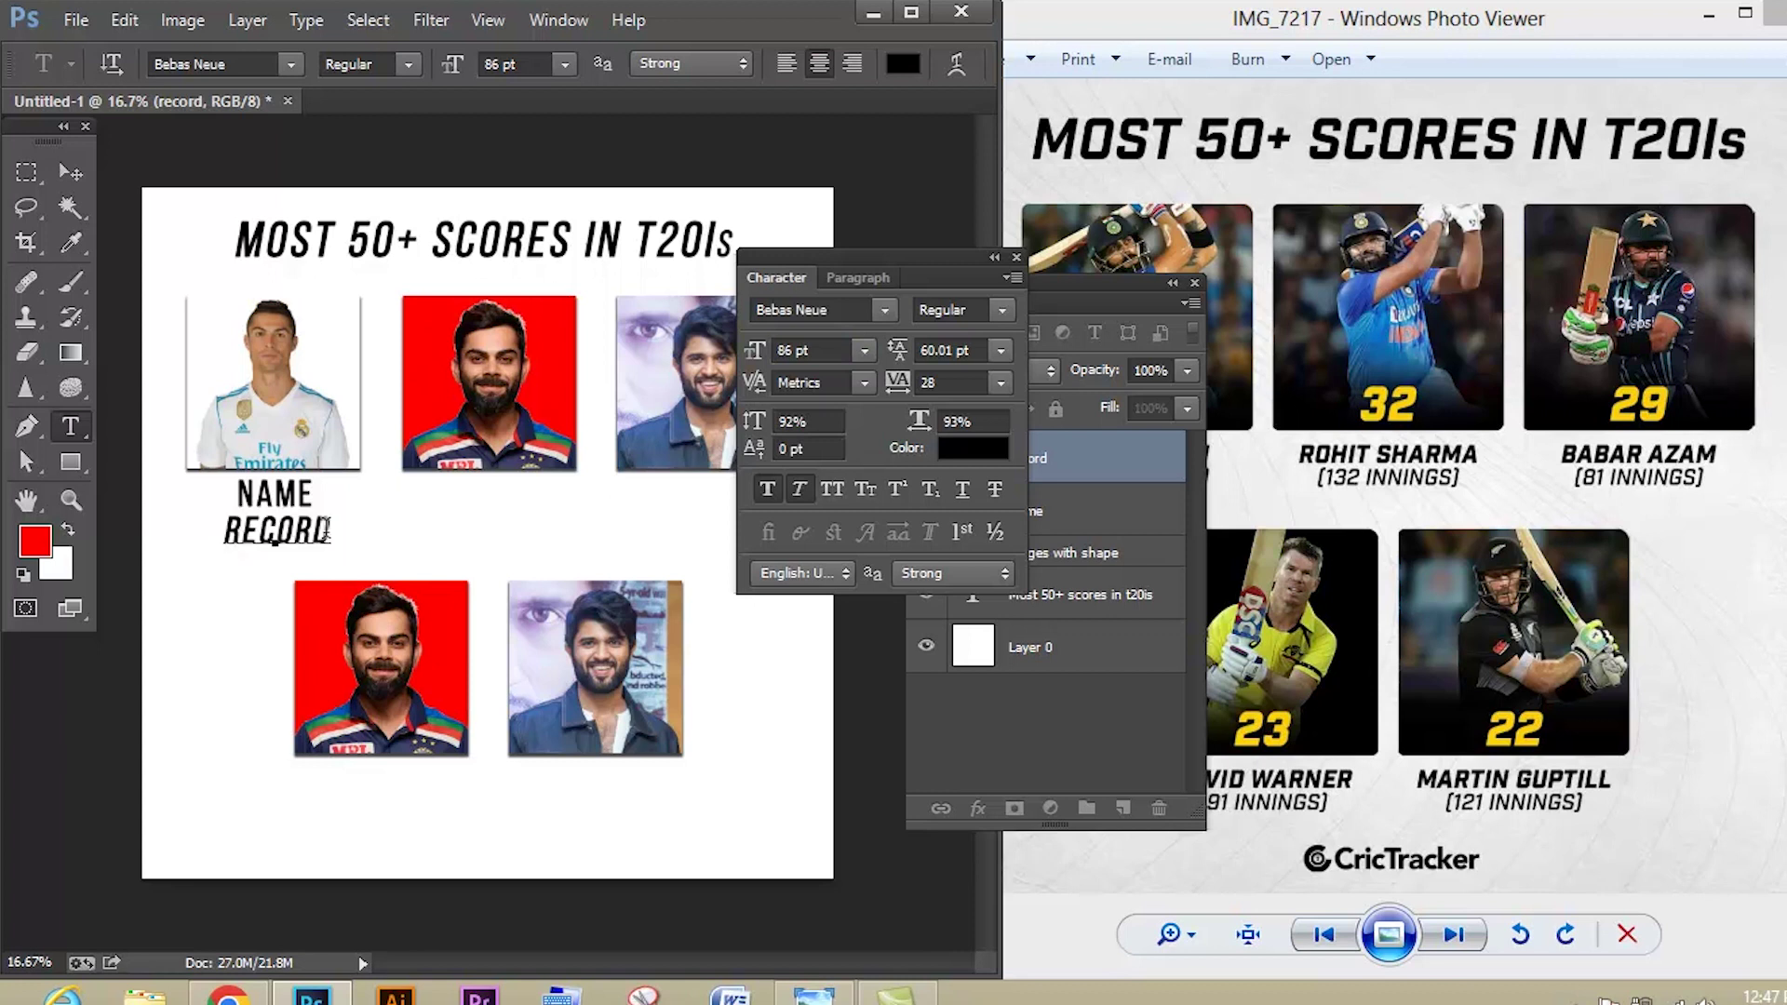
type("1")
key("Left")
key("Left")
key("Left")
key("Left")
key("Left")
key("Left")
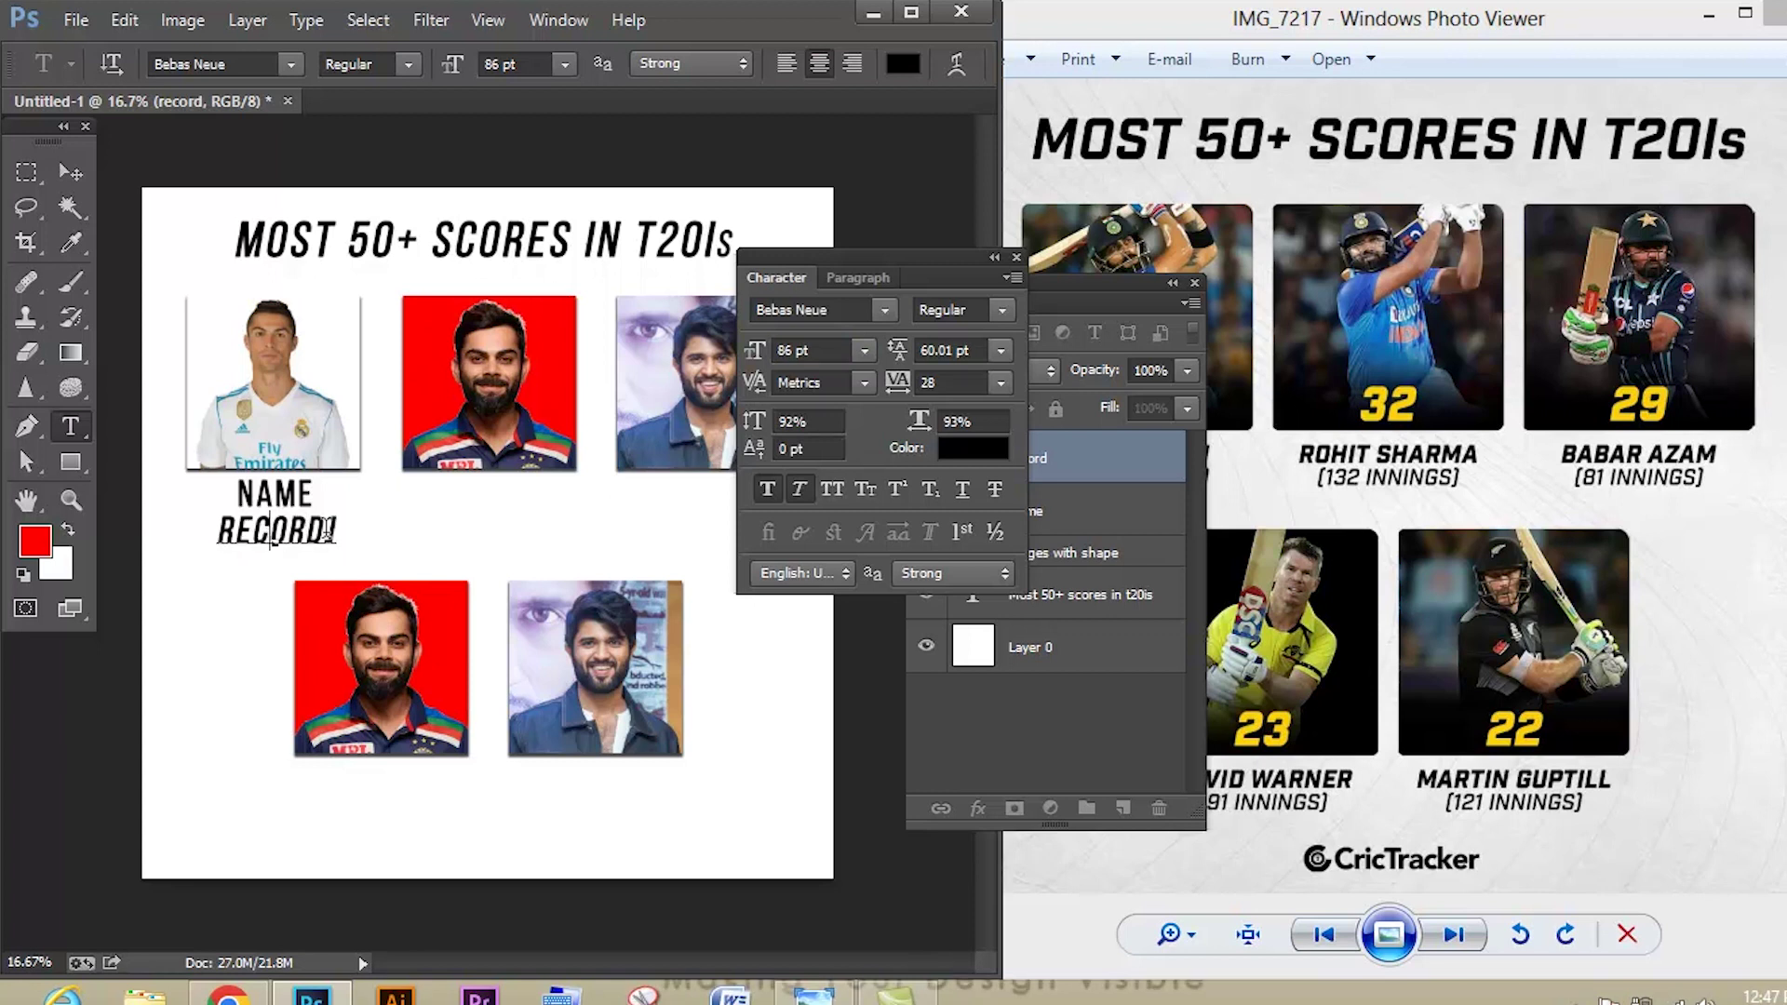
key("Left")
type("[")
left_click_drag(210, 531, 343, 530)
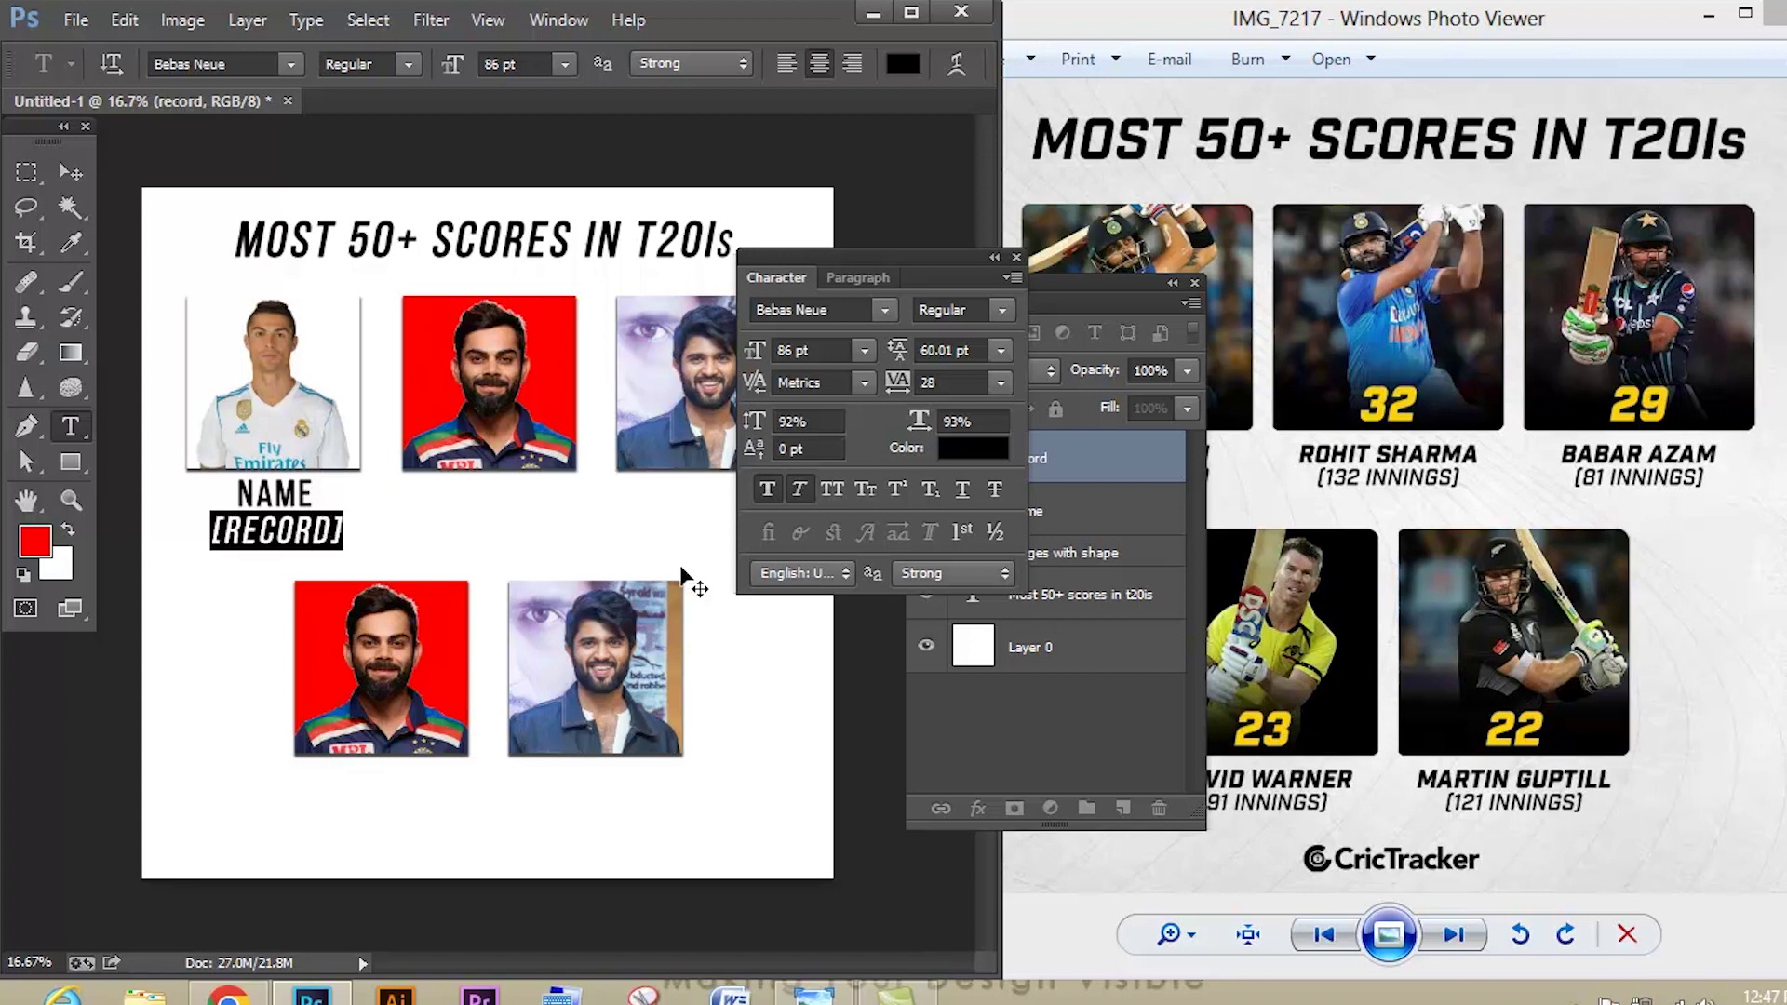
left_click(798, 489)
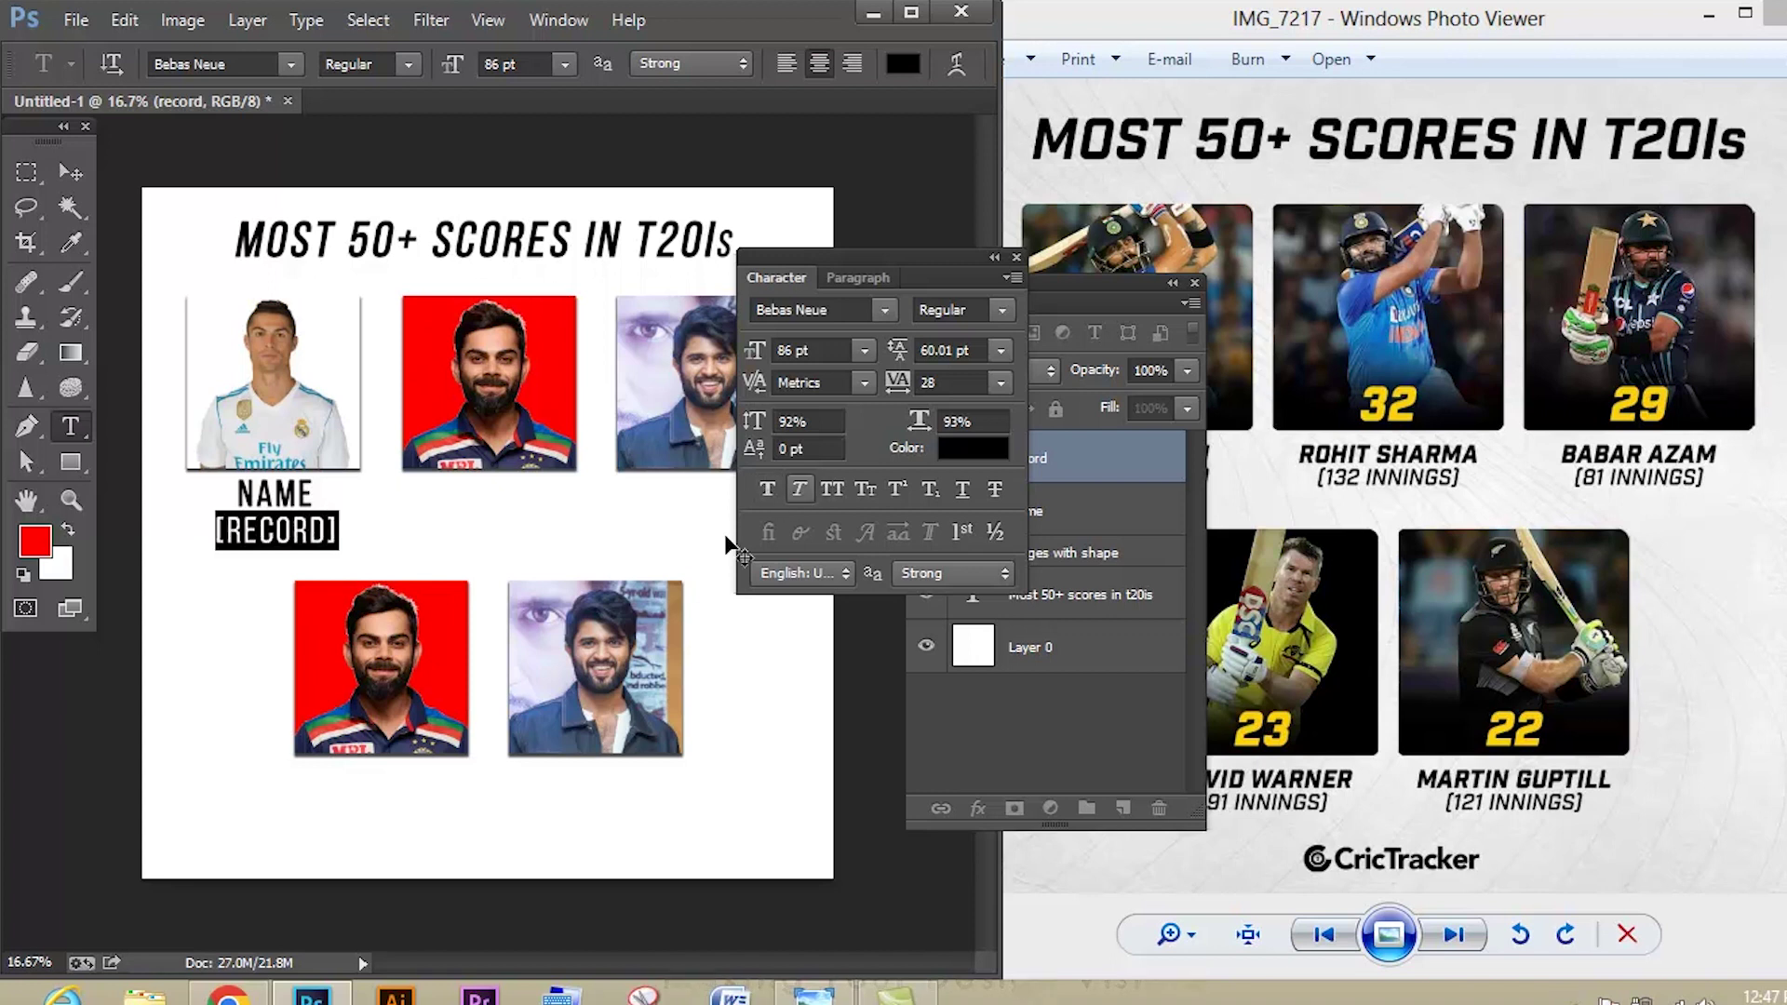
left_click(796, 495)
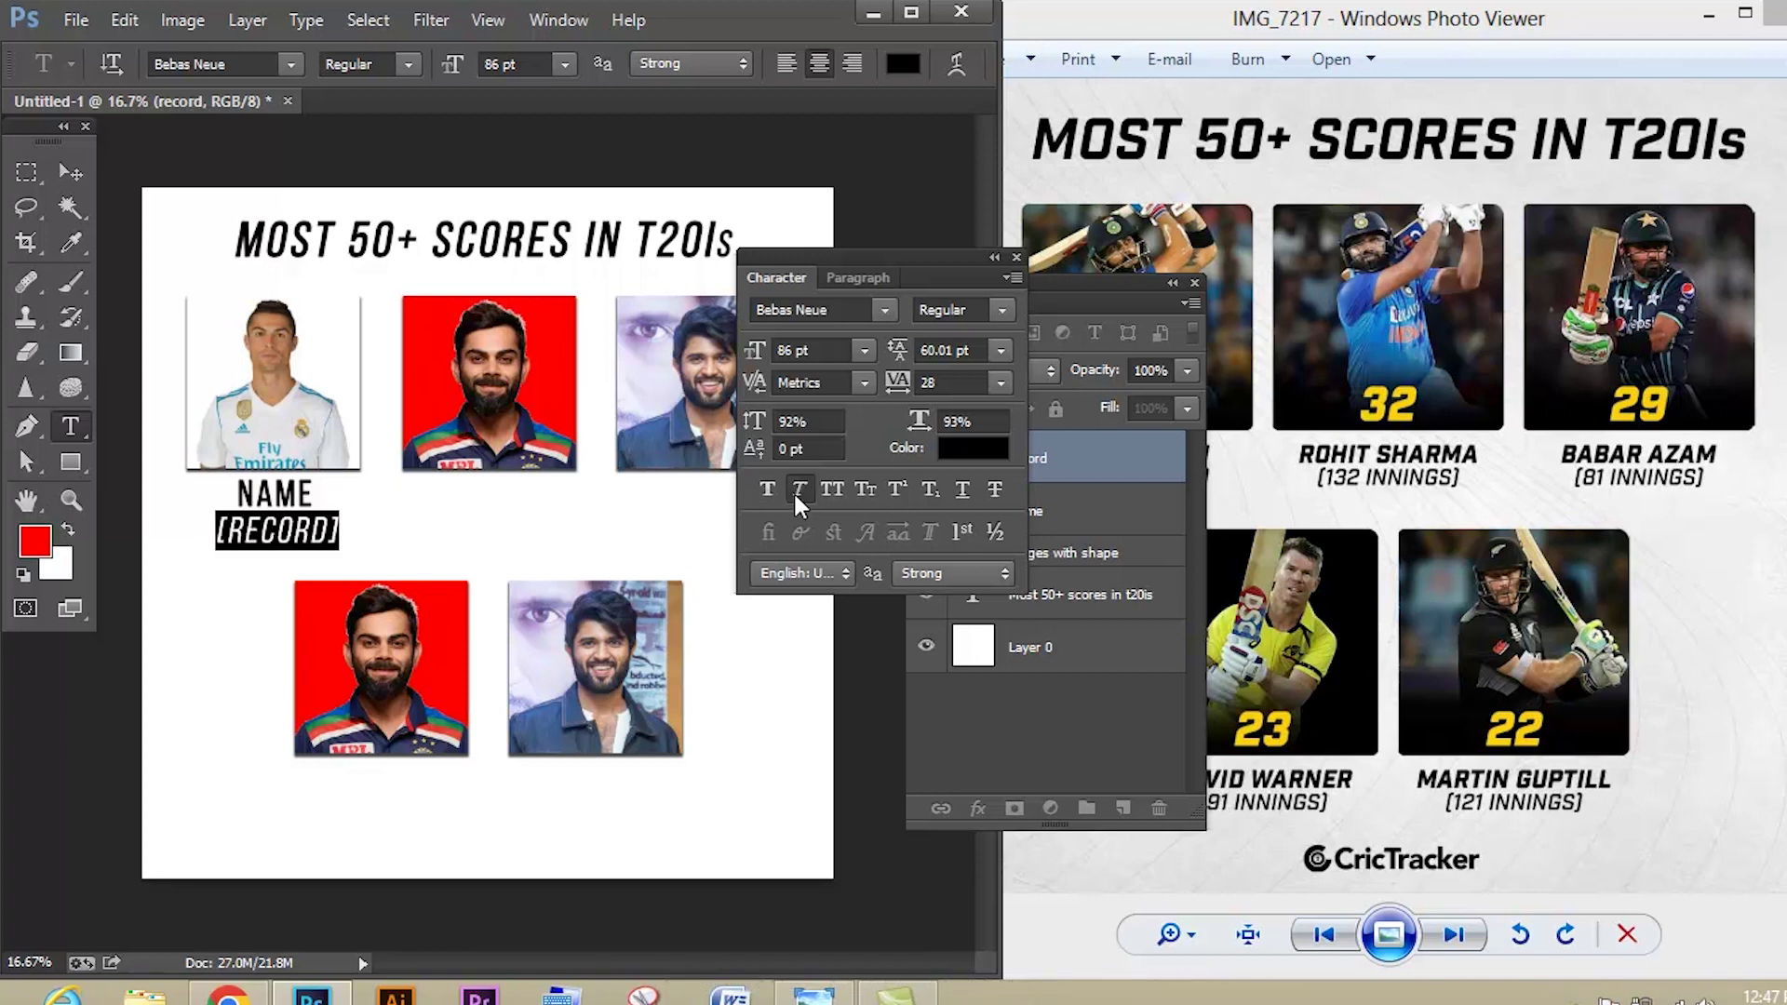
left_click(994, 256)
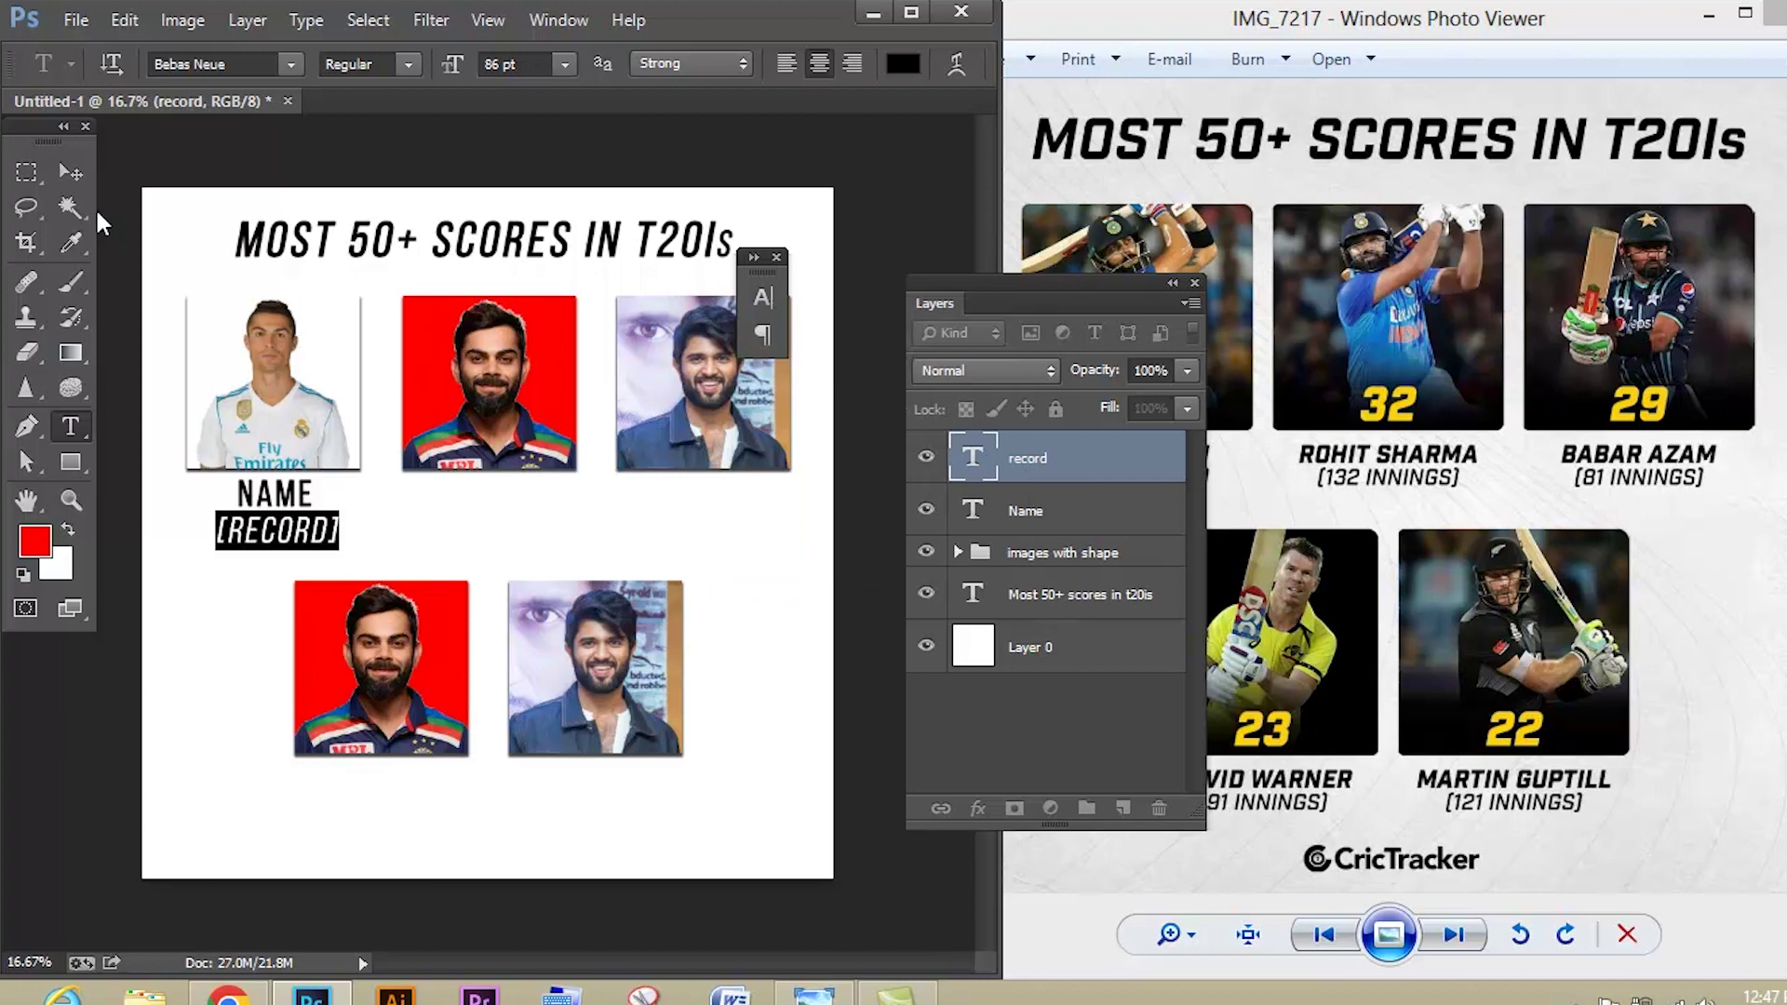
left_click(71, 172)
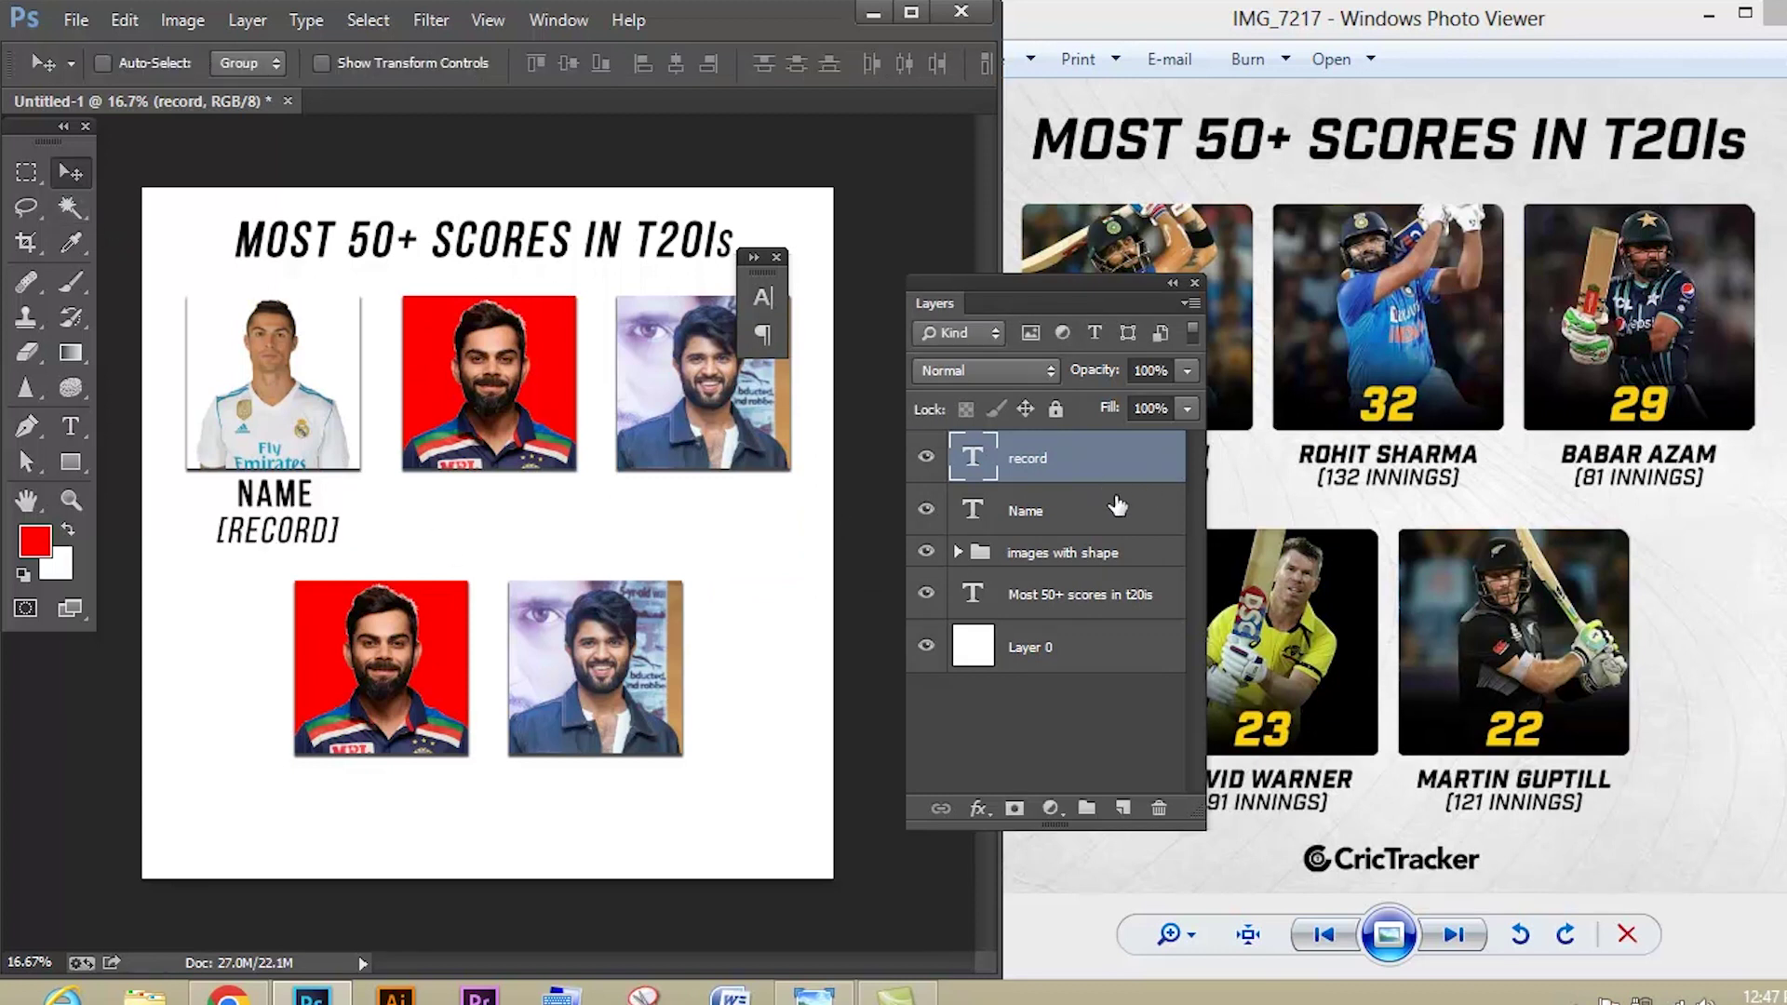
- Group the Name and record layers into a group named name 1
left_click(1073, 515, "shift")
key("ctrl+g")
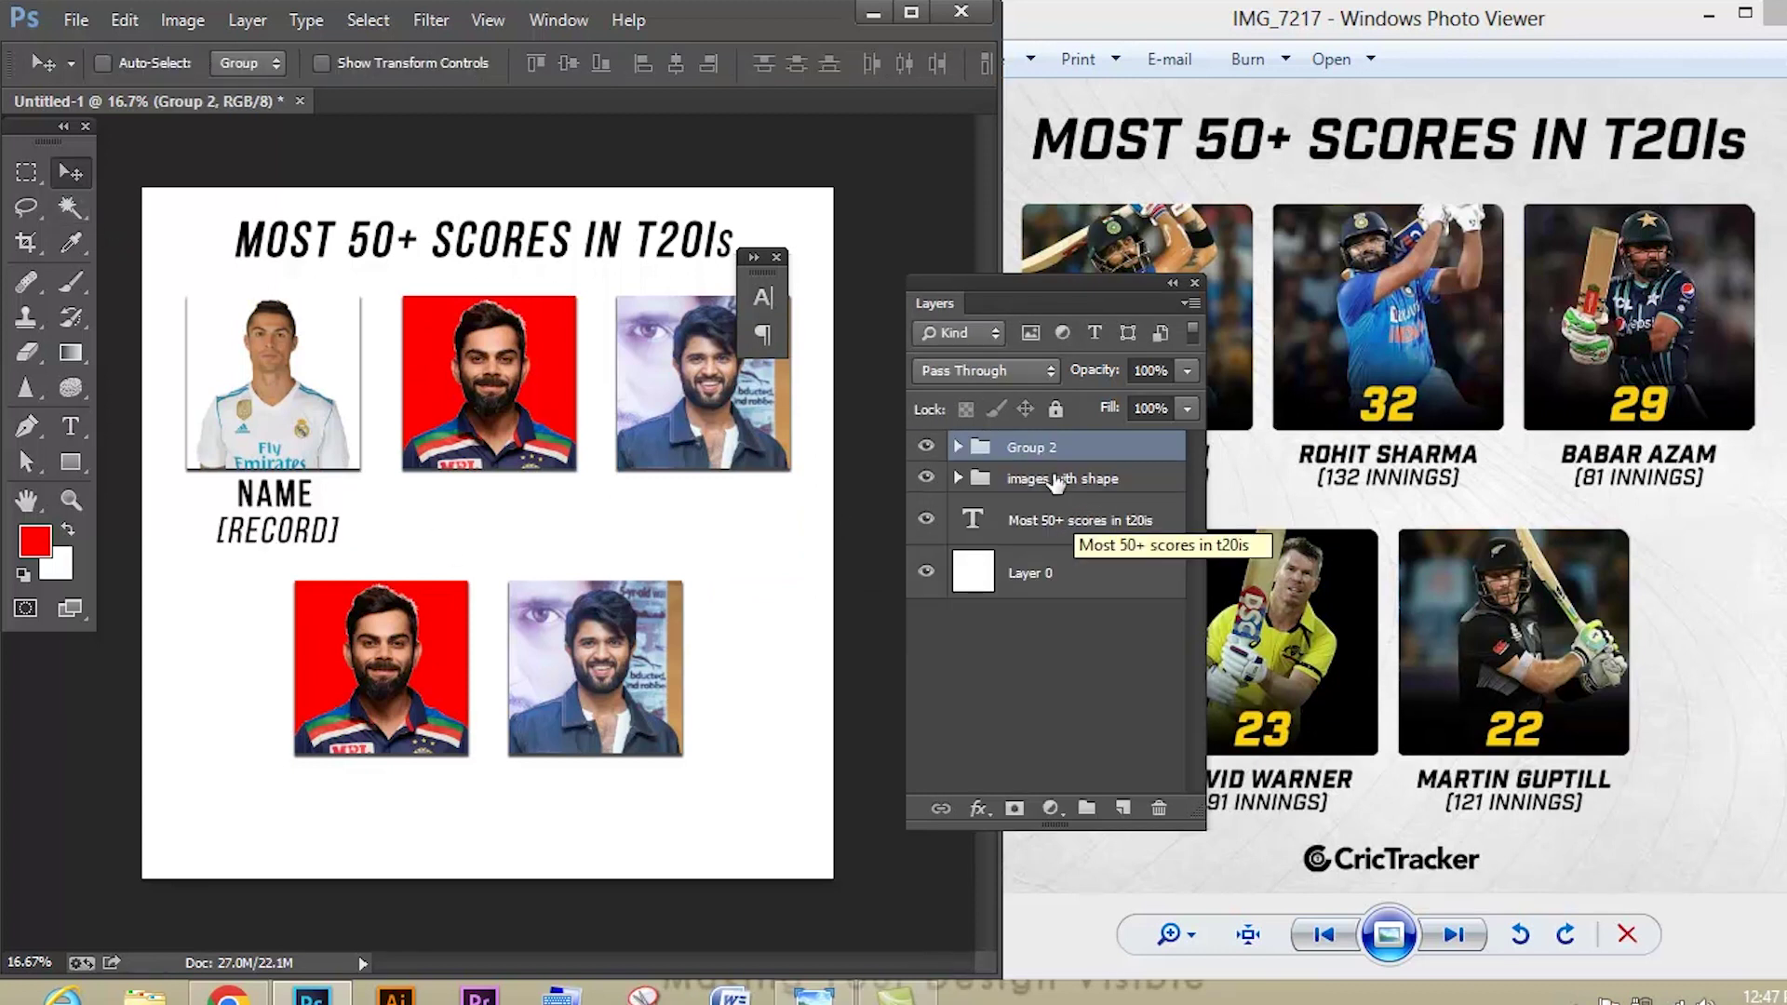
double_click(1035, 447)
type("name")
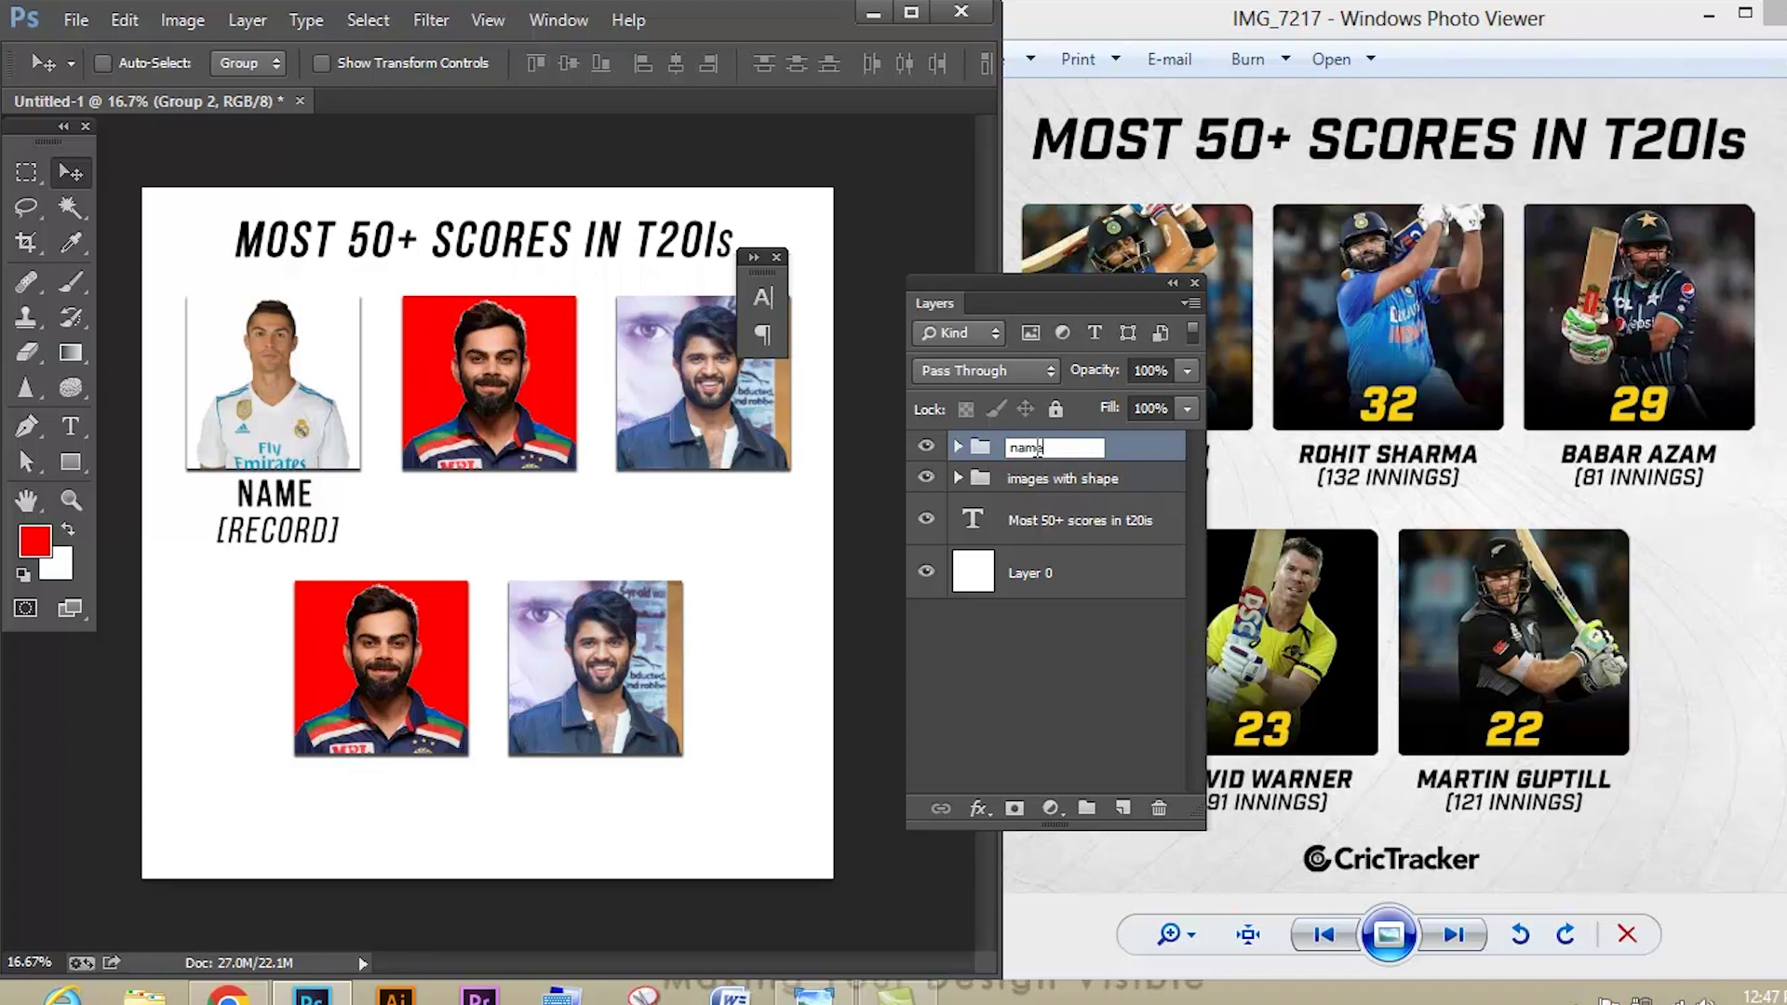
key("Return")
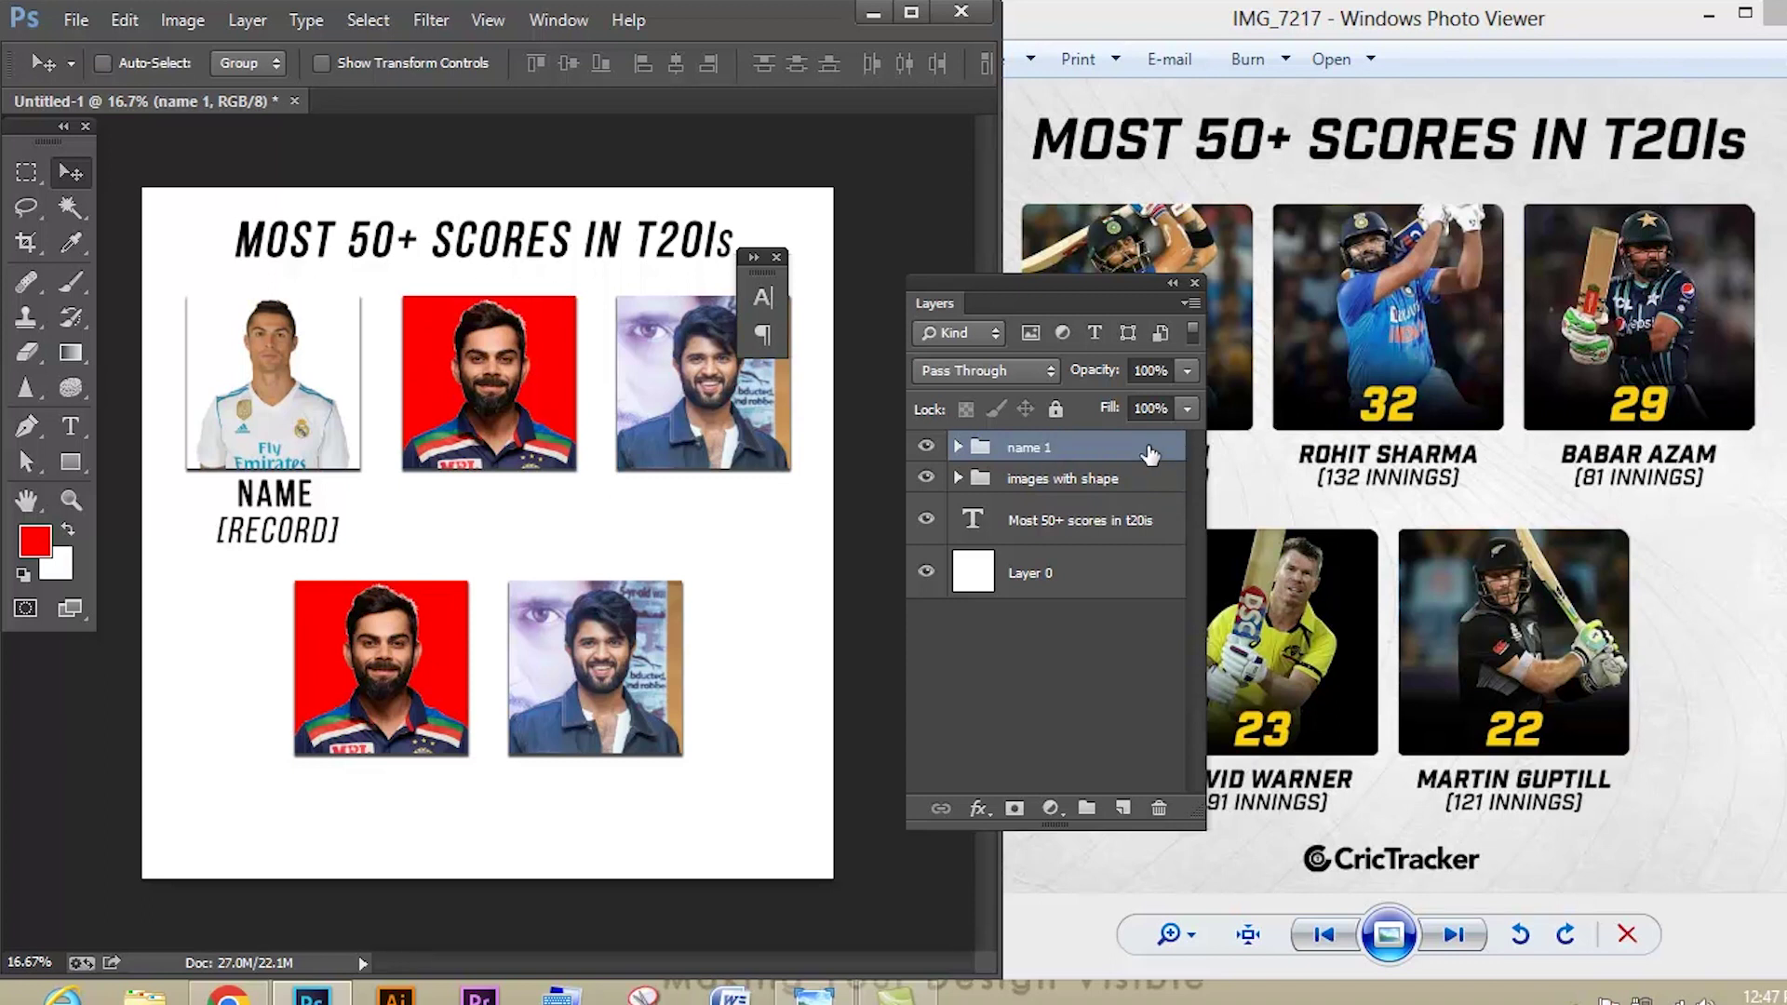
- Duplicate the label group and shift the copy under the second photo
key("ctrl+j")
key("ctrl+t")
key("shift+Right")
key("shift+Right")
key("shift+Right")
key("shift+Right")
key("shift+Right")
key("shift+Right")
key("shift+Right")
key("shift+Right")
key("shift+Right")
key("shift+Right")
key("shift+Right")
key("shift+Right")
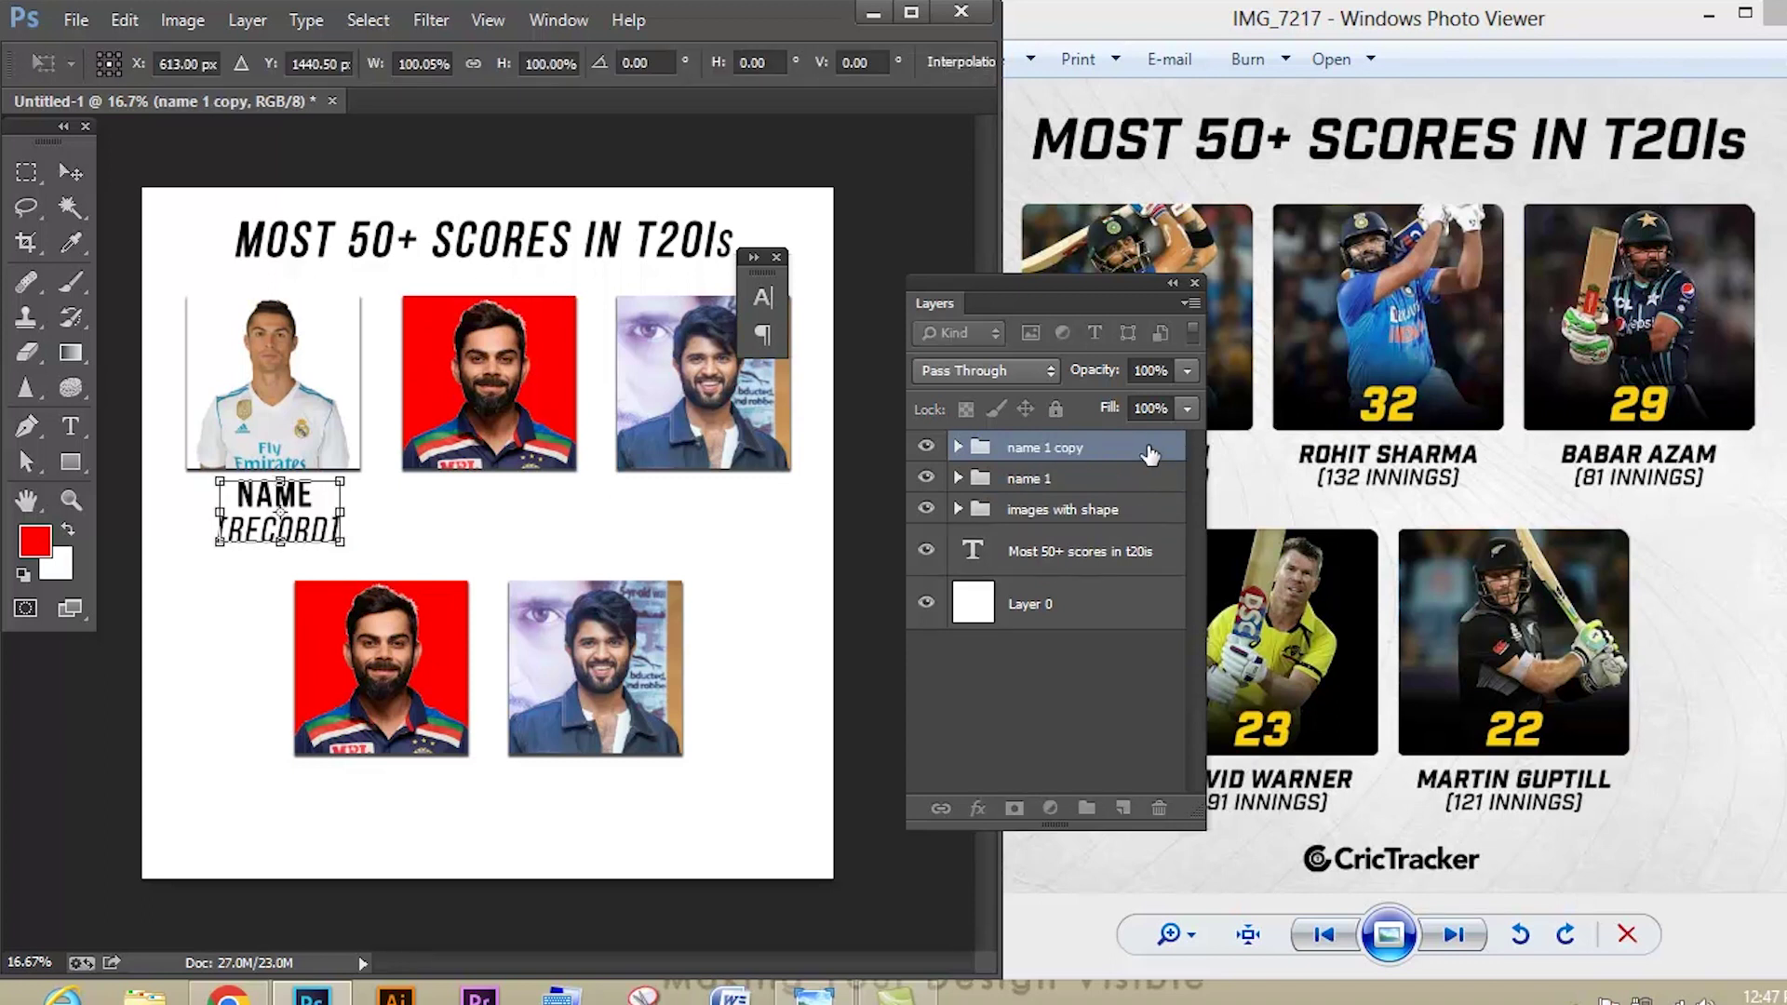
key("shift+Right")
key("shift+Right")
key("shift+Right")
key("shift+Right")
key("shift+Right")
key("shift+Right")
key("shift+Right")
key("shift+Right")
key("shift+Right")
key("shift+Right")
key("shift+Right")
key("shift+Right")
key("shift+Right")
key("shift+Right")
key("shift+Right")
key("shift+Right")
key("shift+Right")
key("shift+Right")
key("shift+Right")
key("shift+Right")
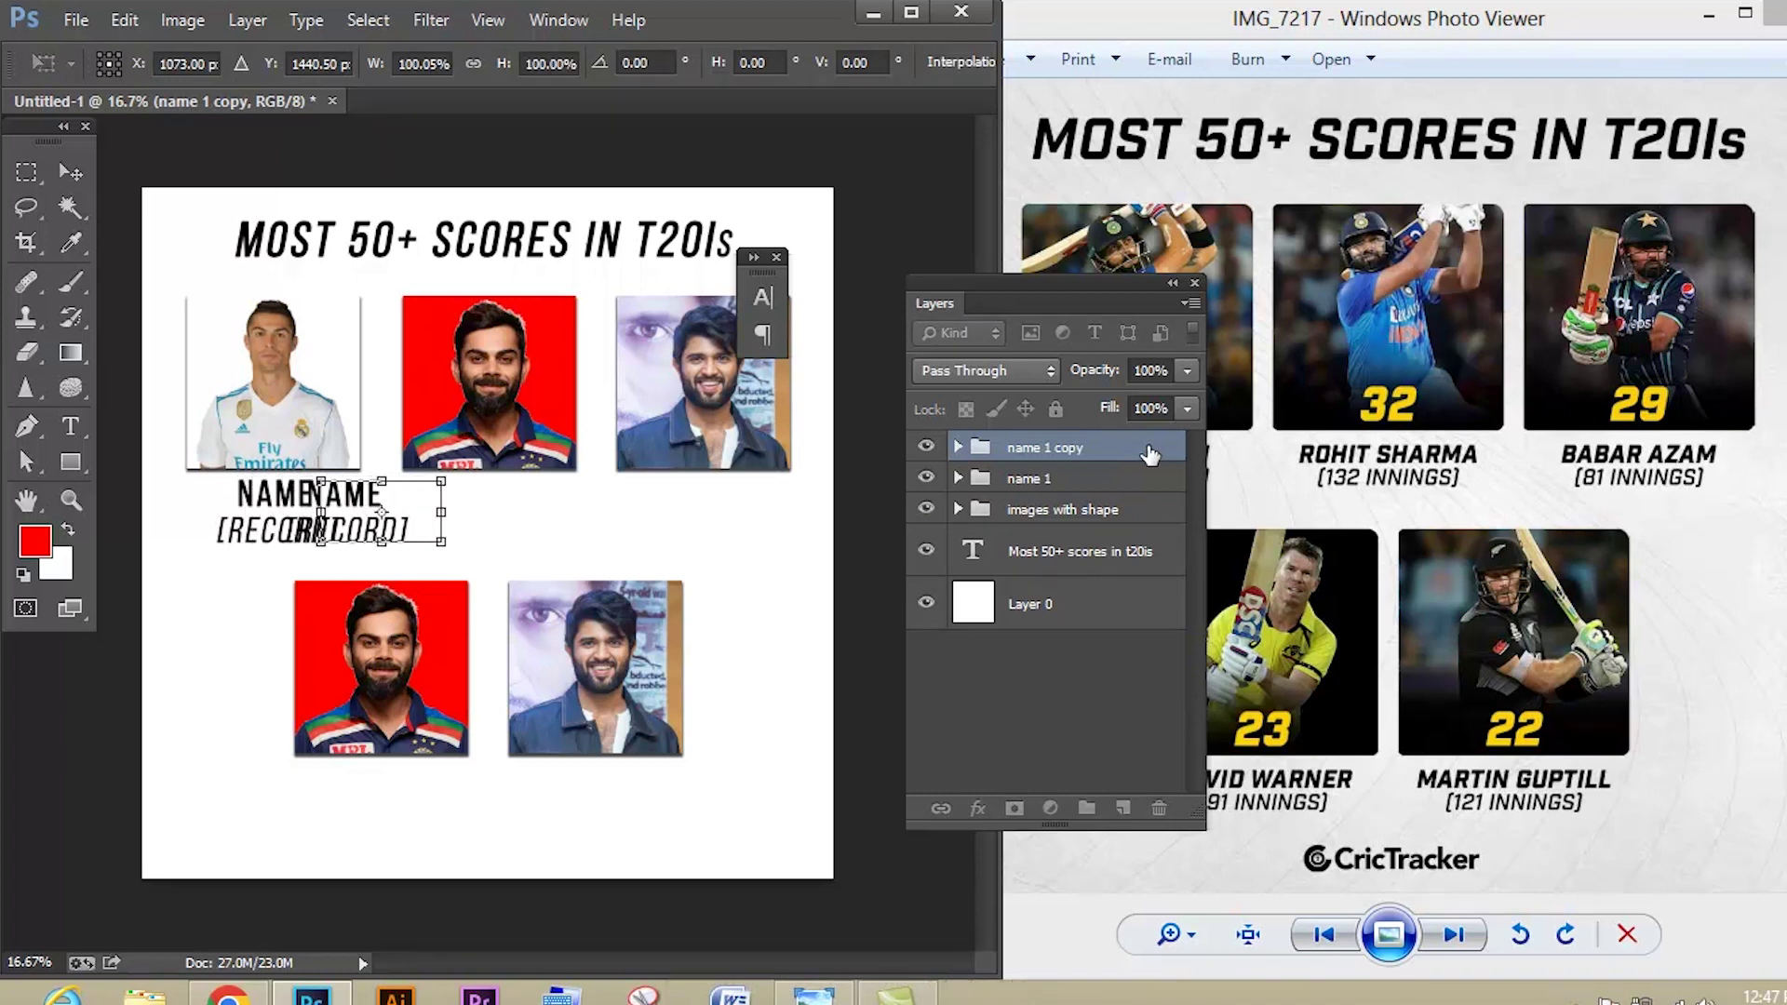
key("shift+Right")
key("shift+Right")
key("shift+Right")
key("shift+Right")
key("shift+Right")
key("shift+Right")
key("shift+Right")
key("shift+Right")
key("shift+Right")
key("shift+Right")
key("shift+Right")
key("shift+Right")
key("shift+Right")
key("shift+Right")
key("shift+Right")
key("shift+Right")
key("shift+Right")
key("shift+Right")
key("shift+Right")
key("shift+Right")
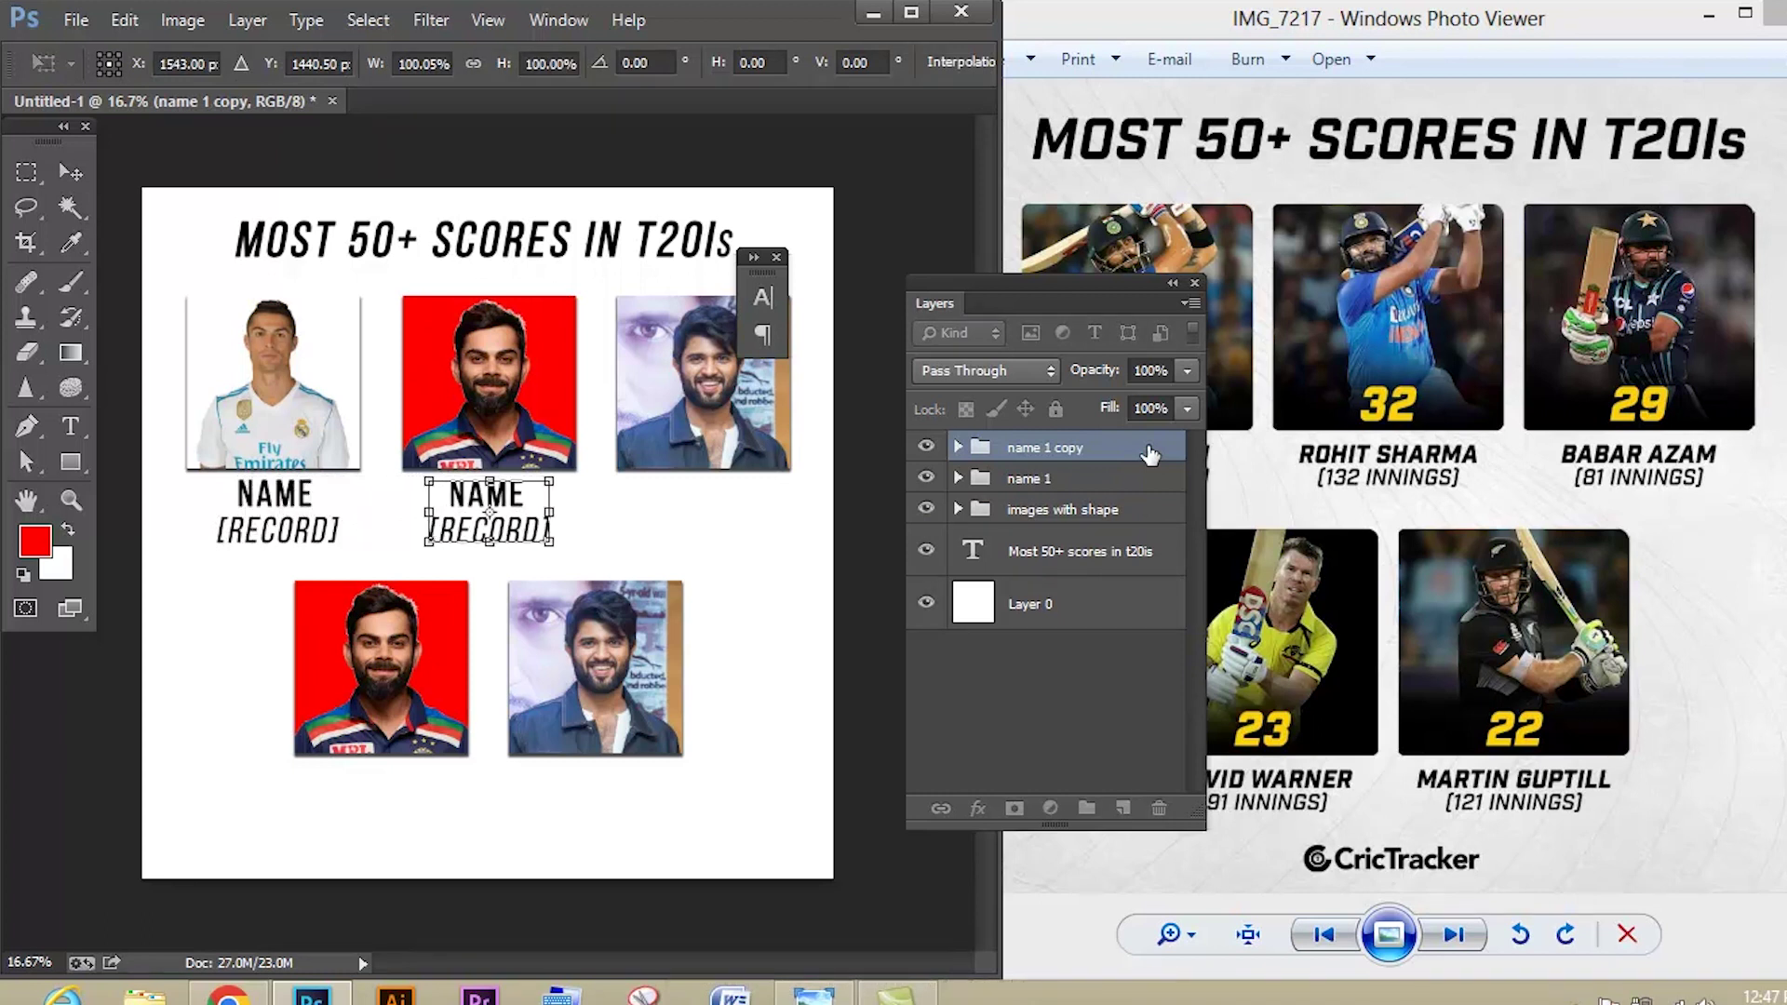
key("Return")
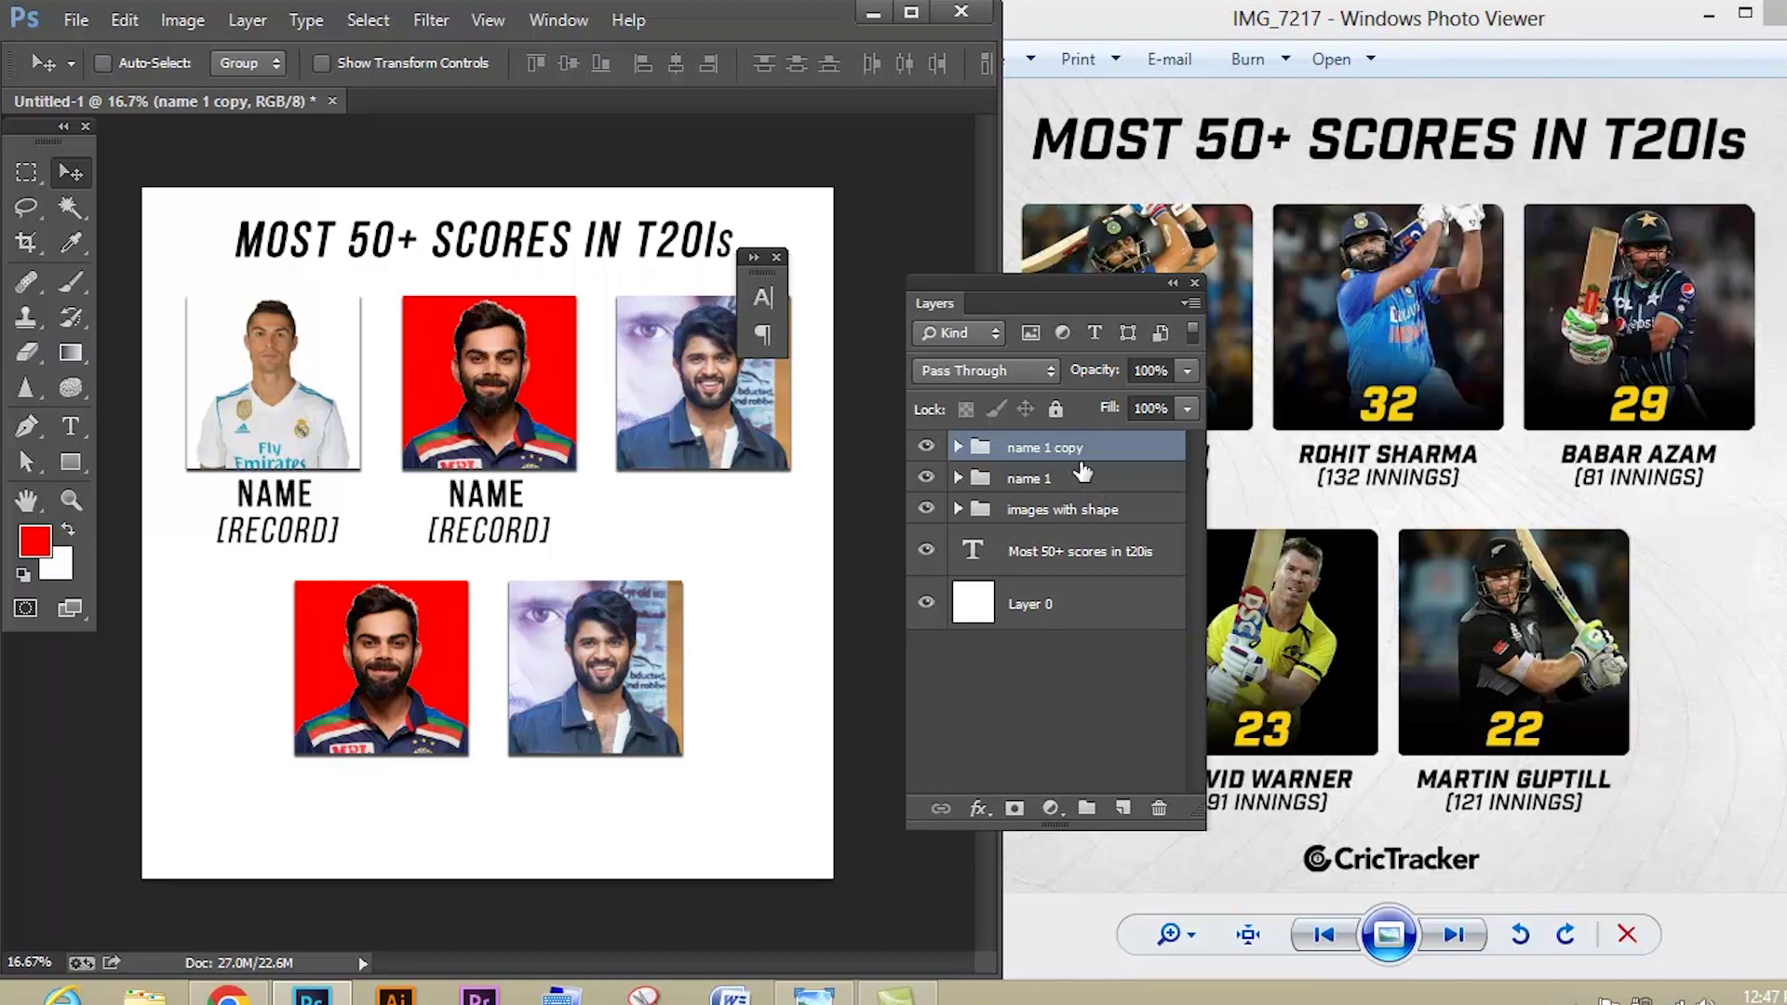
- Add three more label copies under the third, lower-left and lower-right photos
key("ctrl+j")
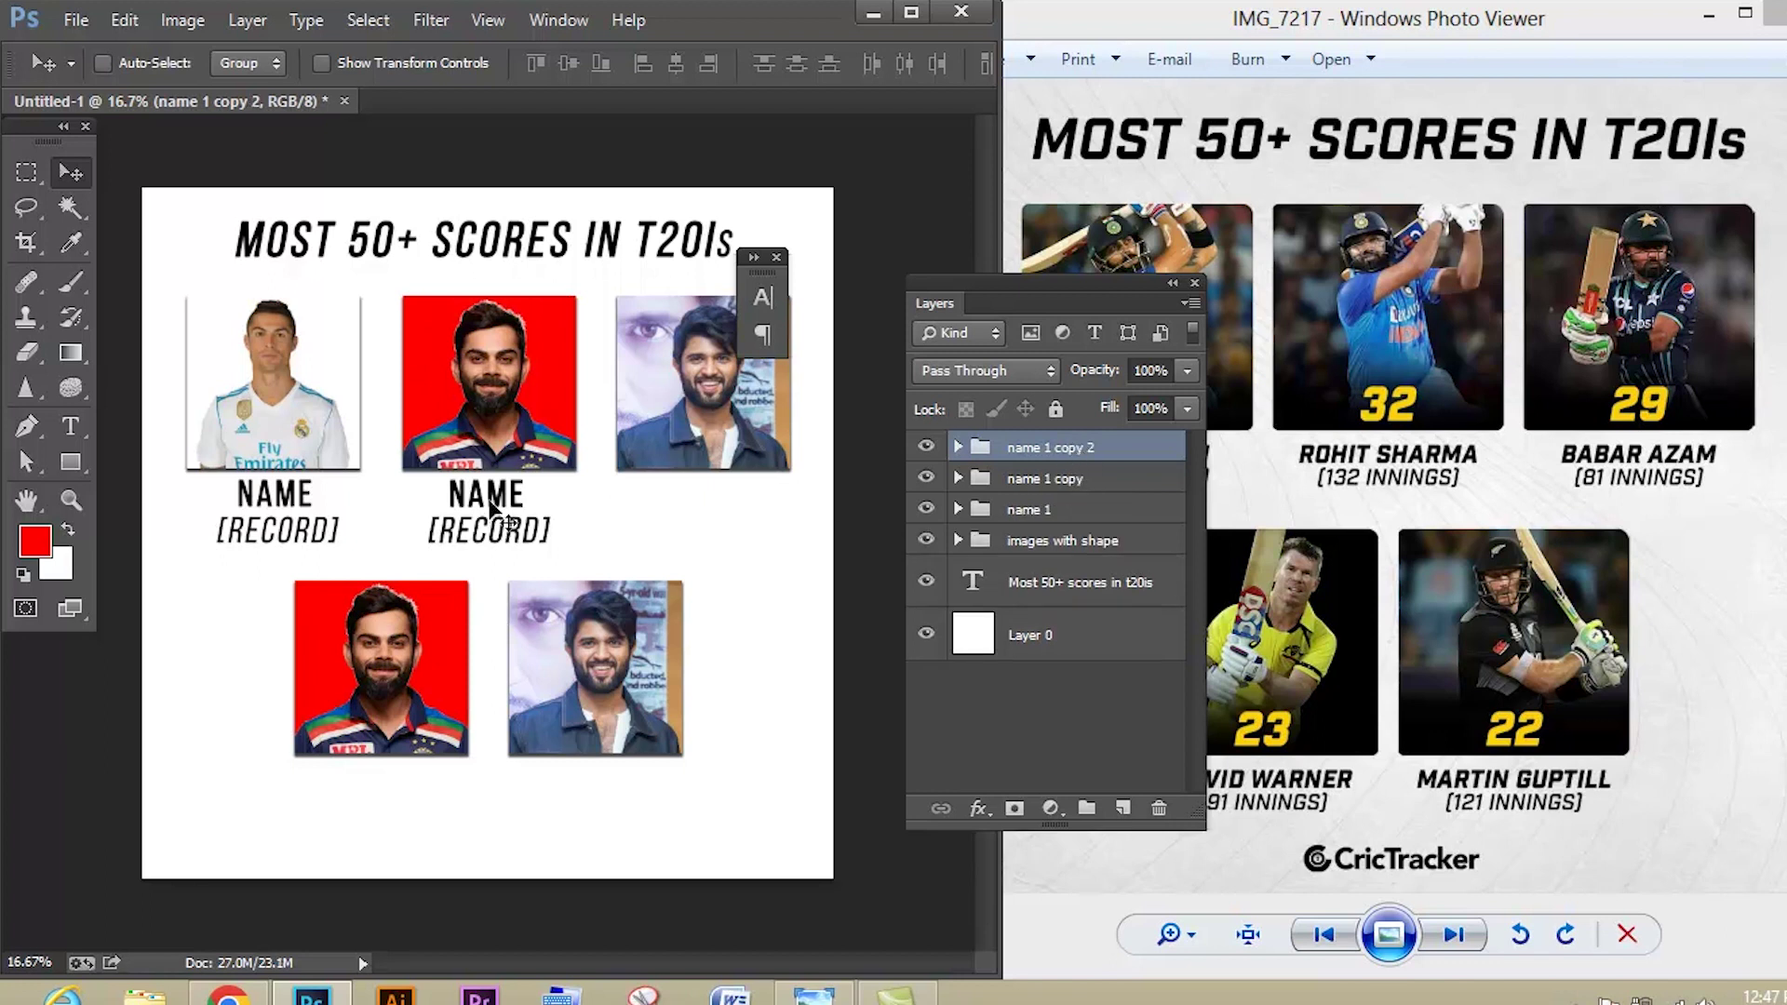
left_click_drag(536, 508, 709, 508)
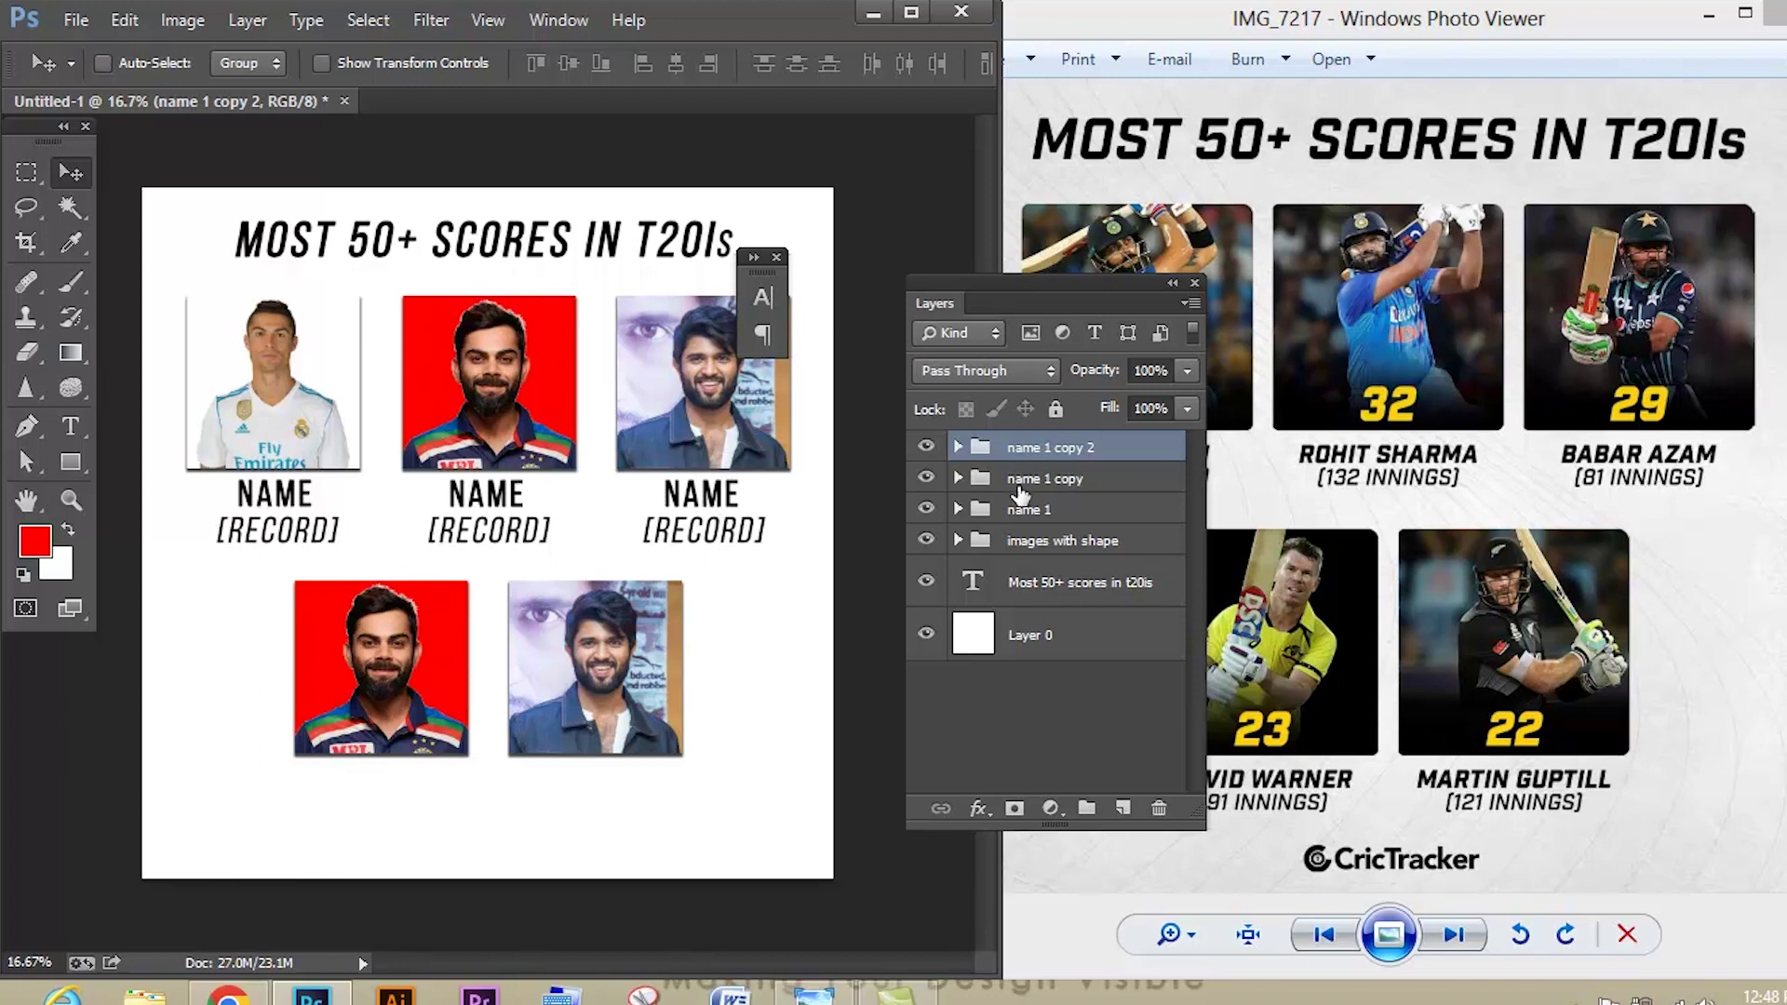
key("ctrl+j")
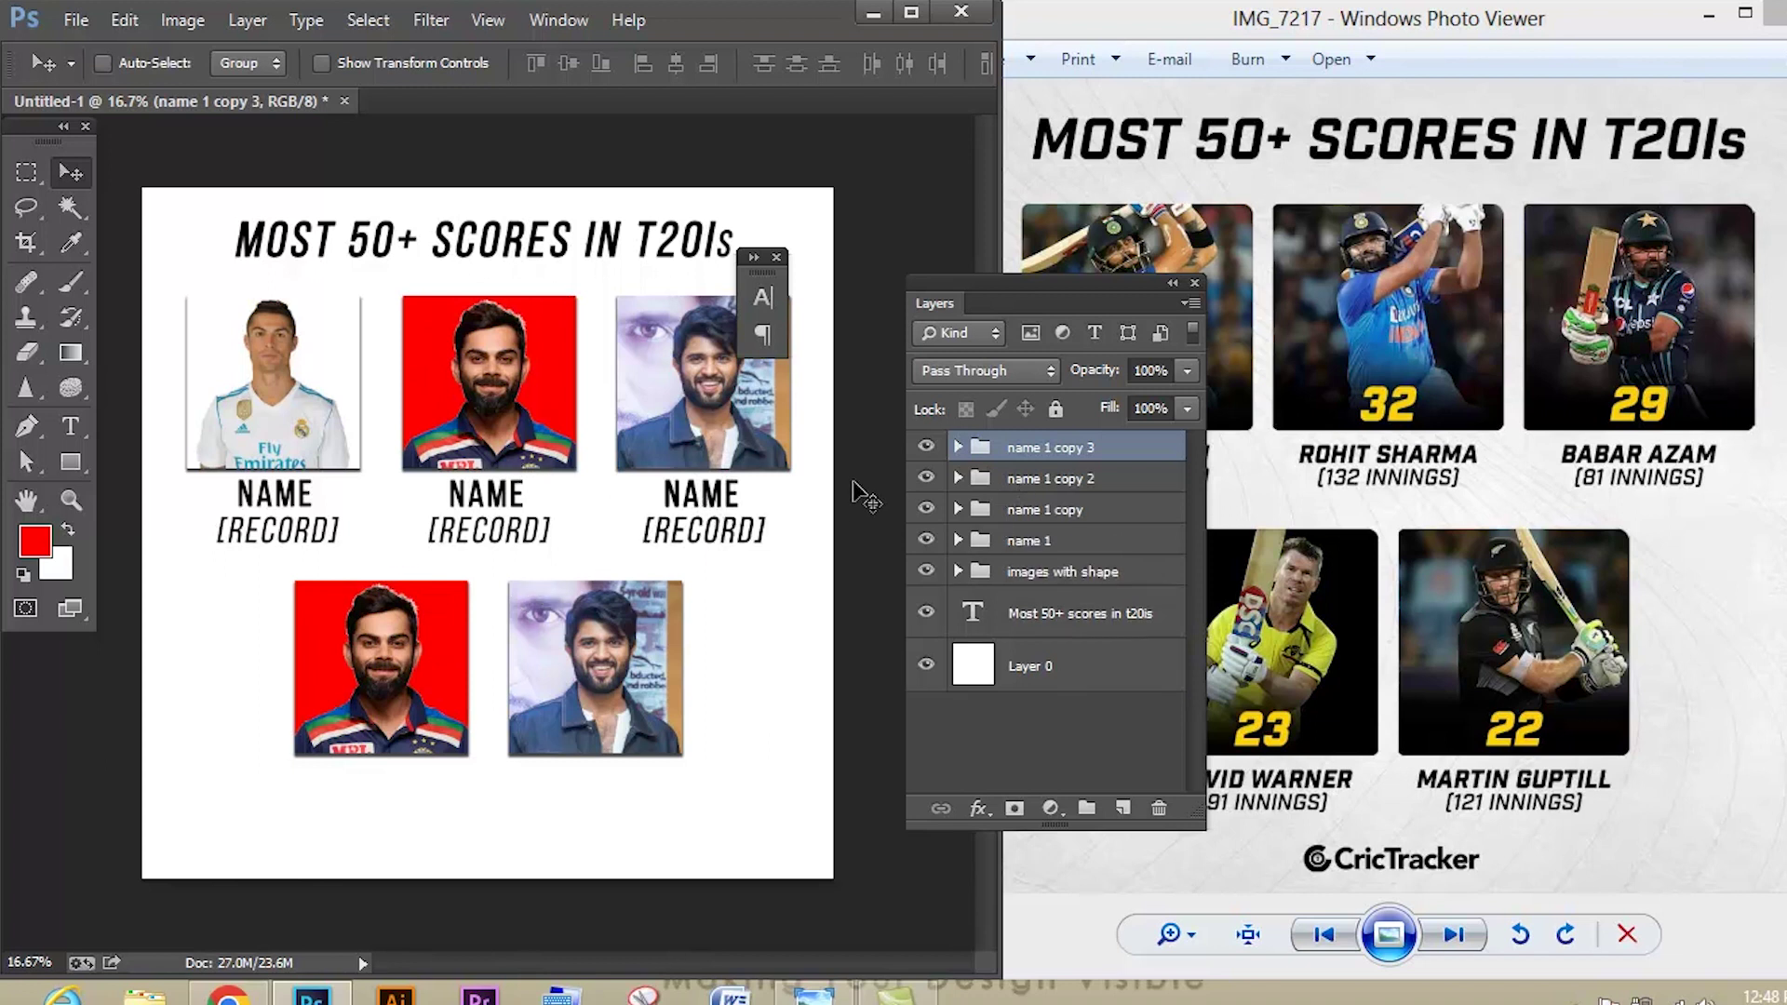
left_click_drag(730, 502, 415, 784)
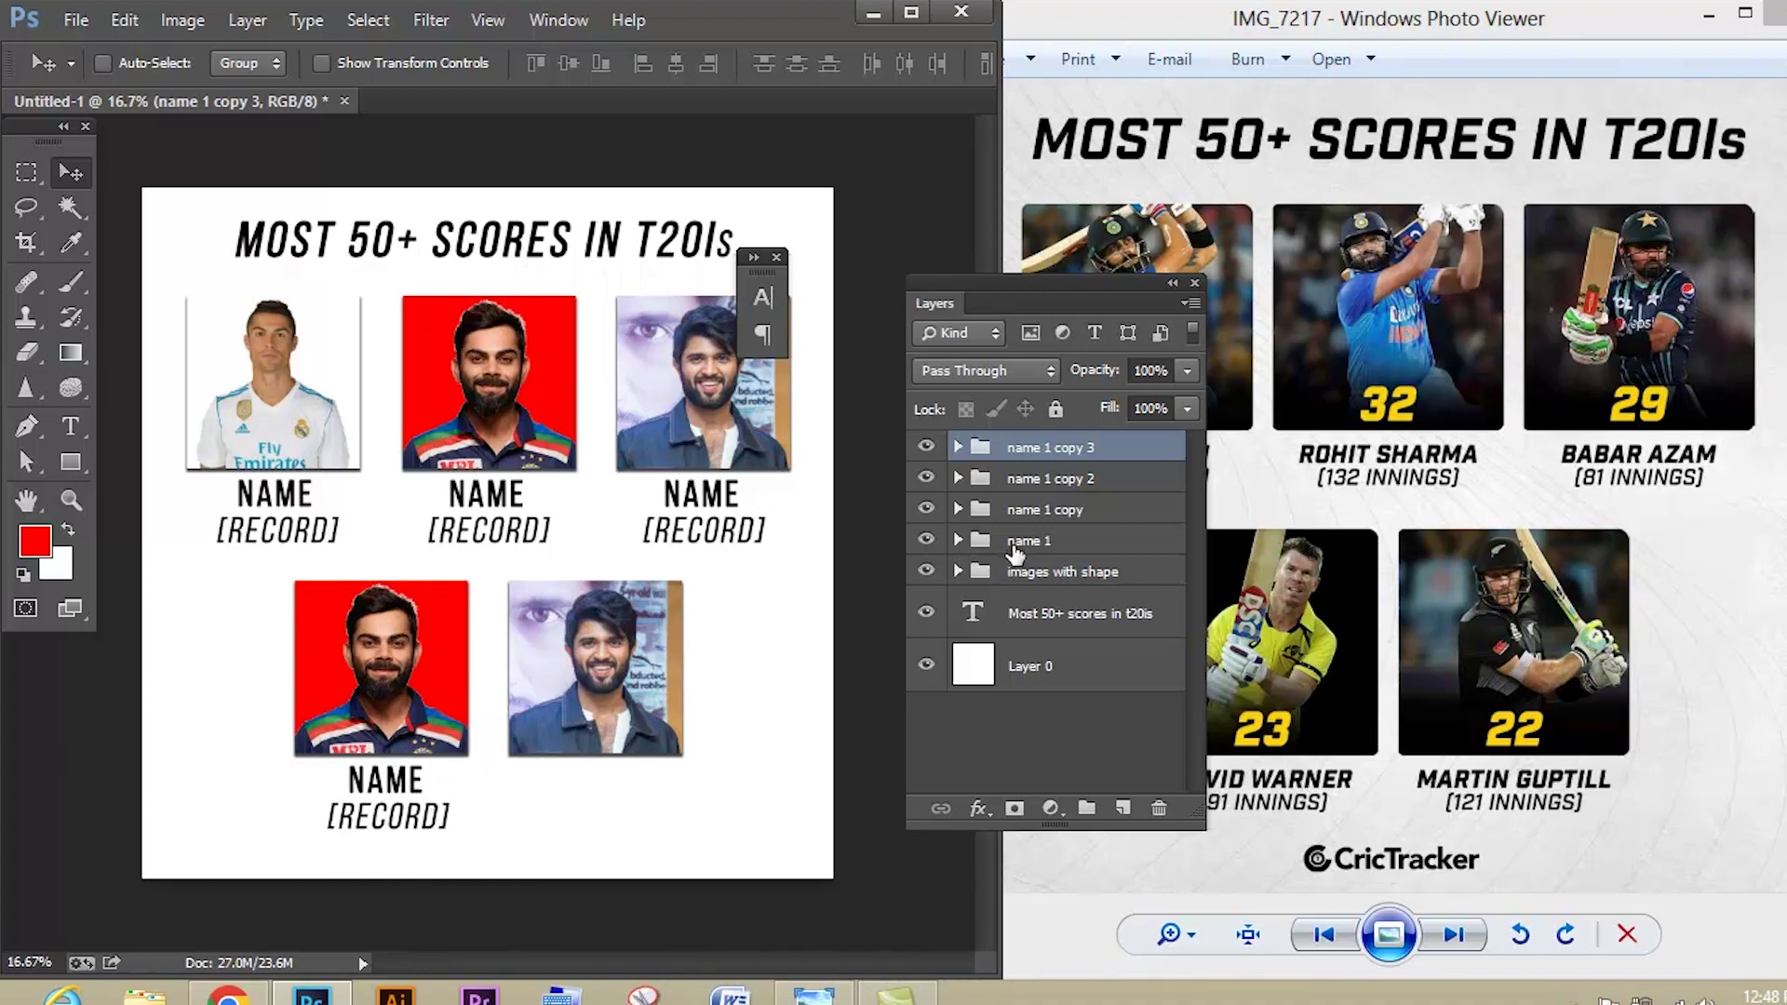
key("ctrl+j")
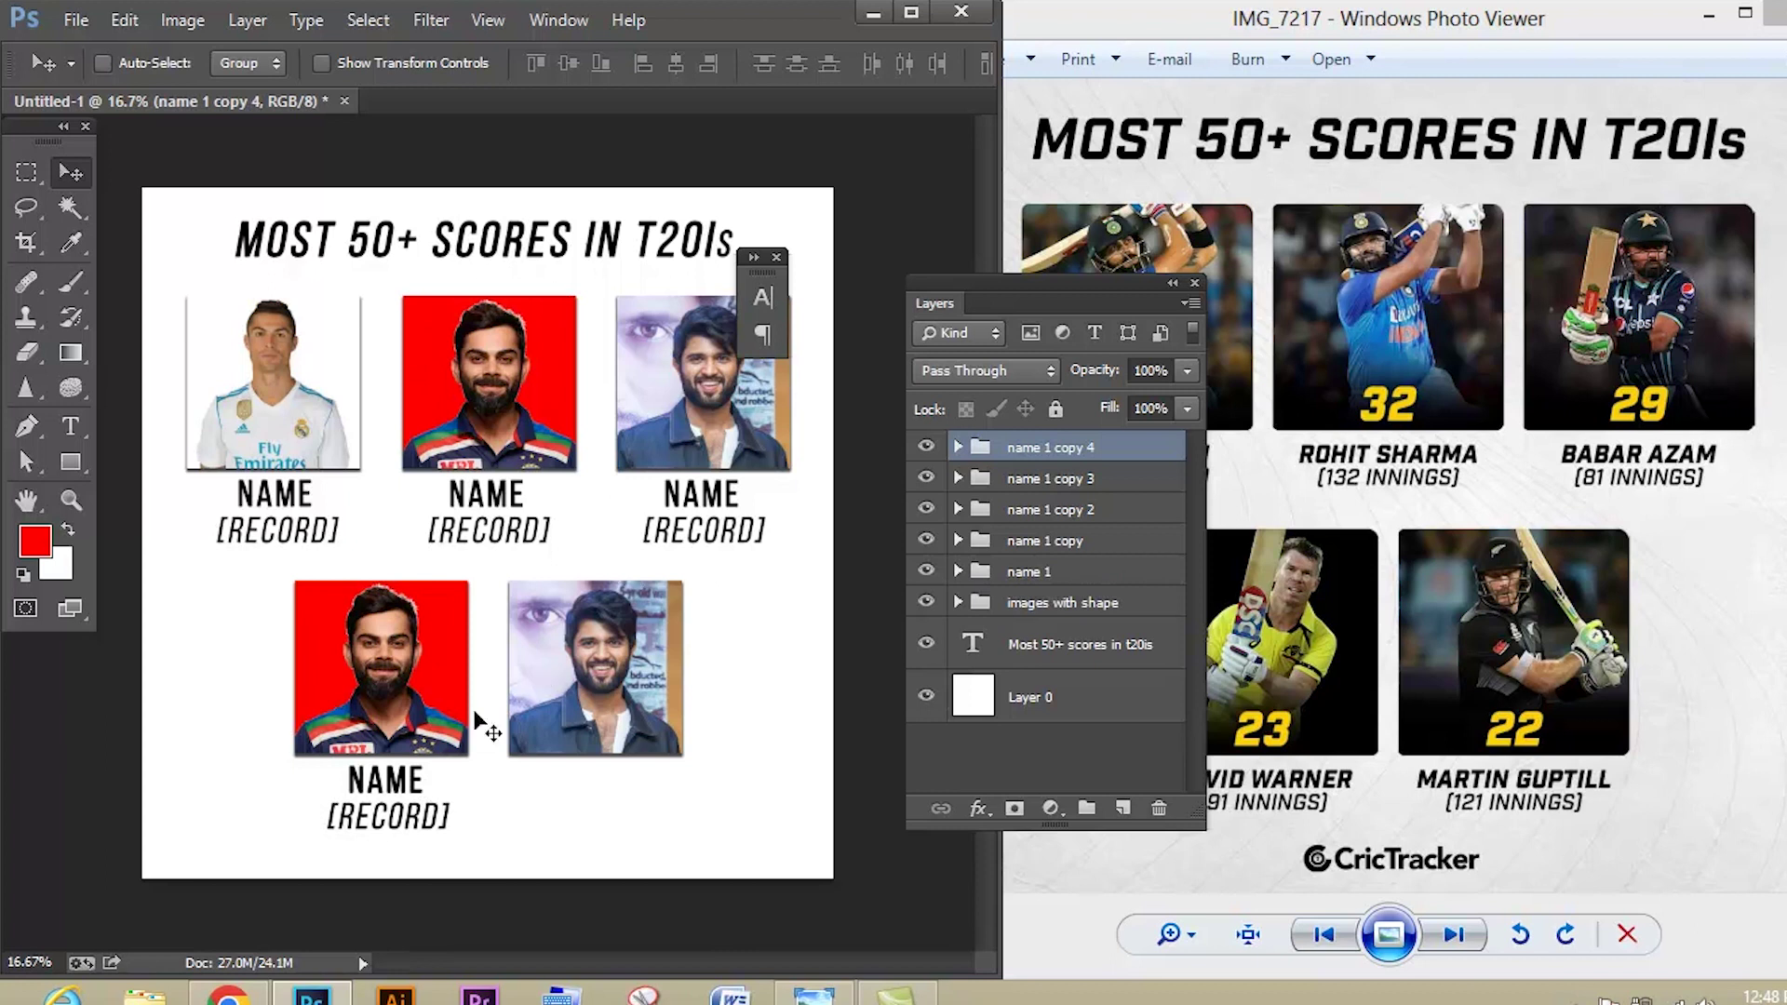
left_click_drag(400, 784, 606, 782)
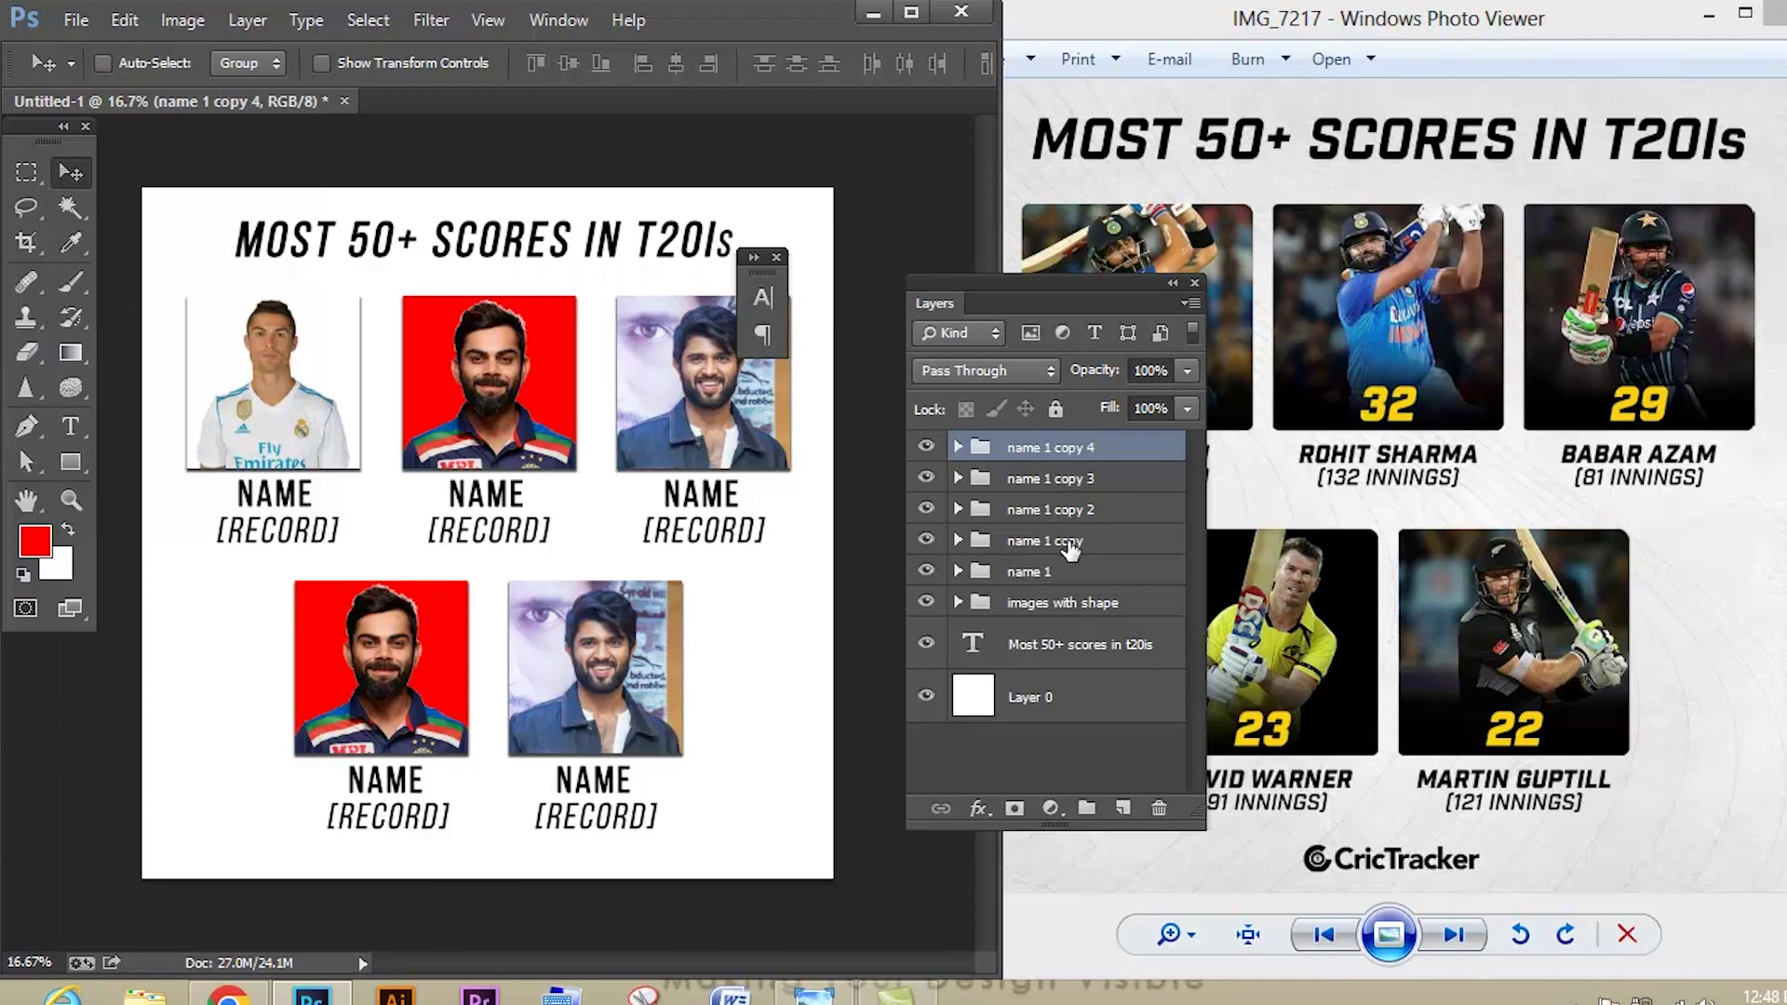
left_click(1056, 572, "shift")
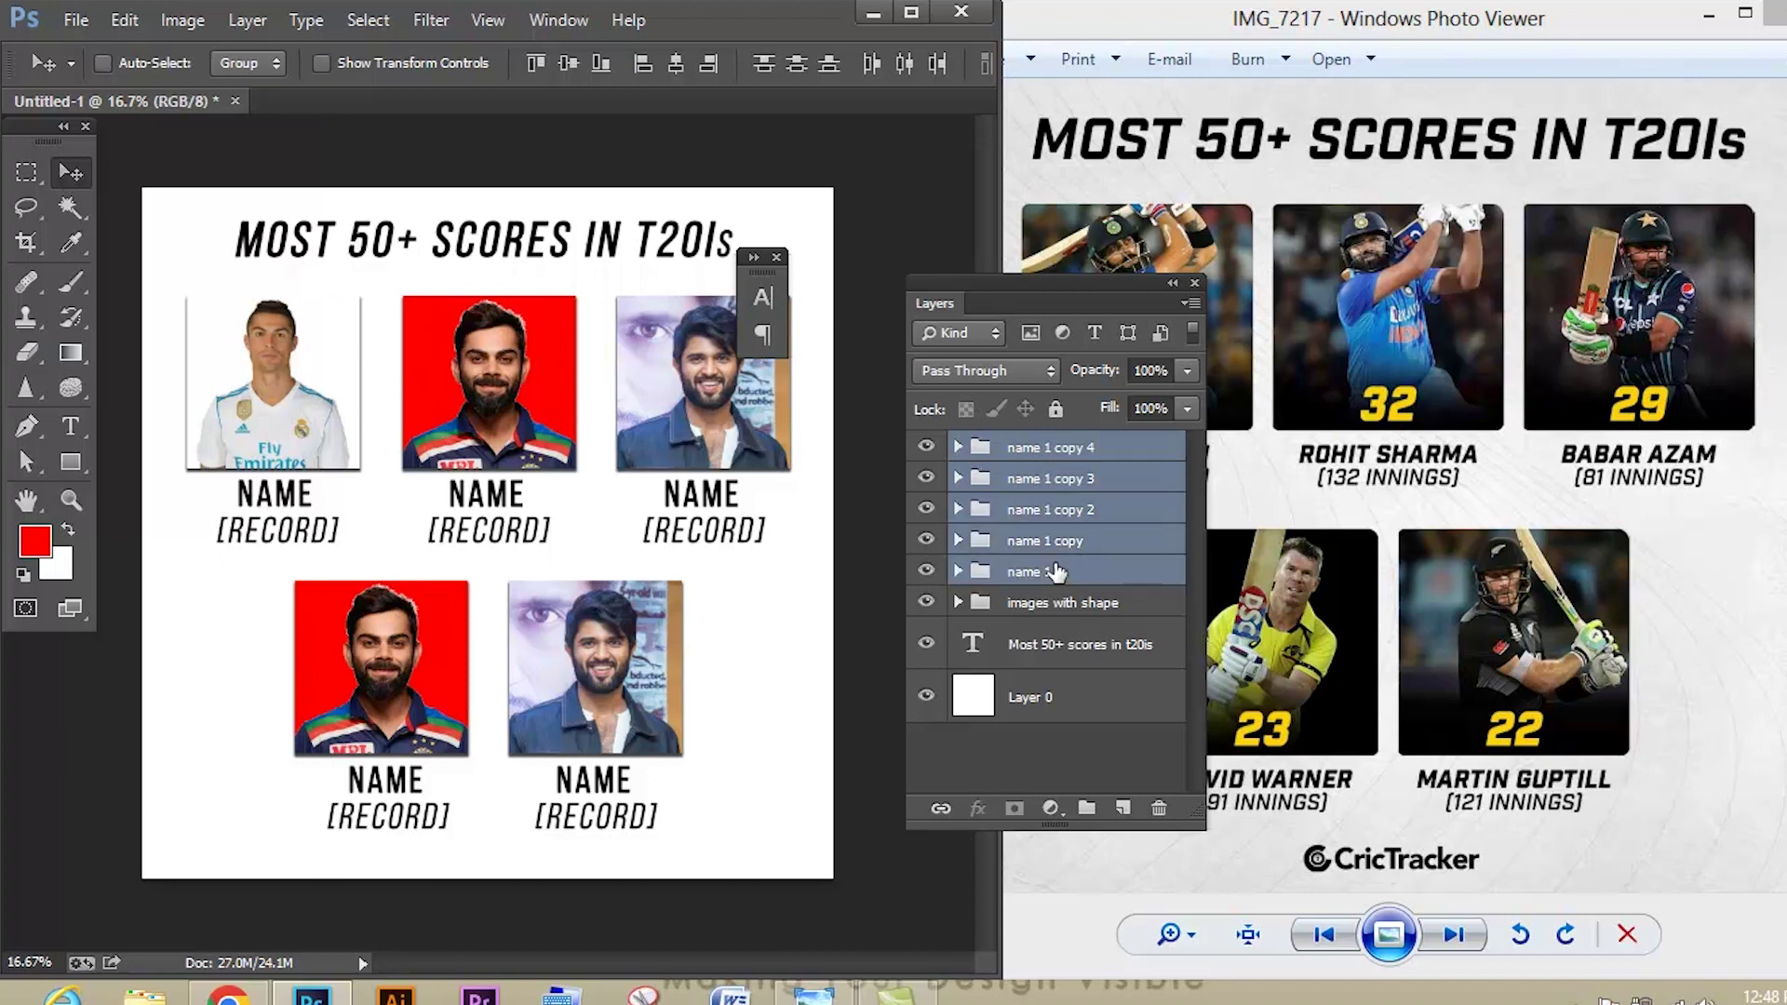
- Group the five label groups, then set the foreground colour to purple #6852f0
key("ctrl+g")
left_click(1042, 592)
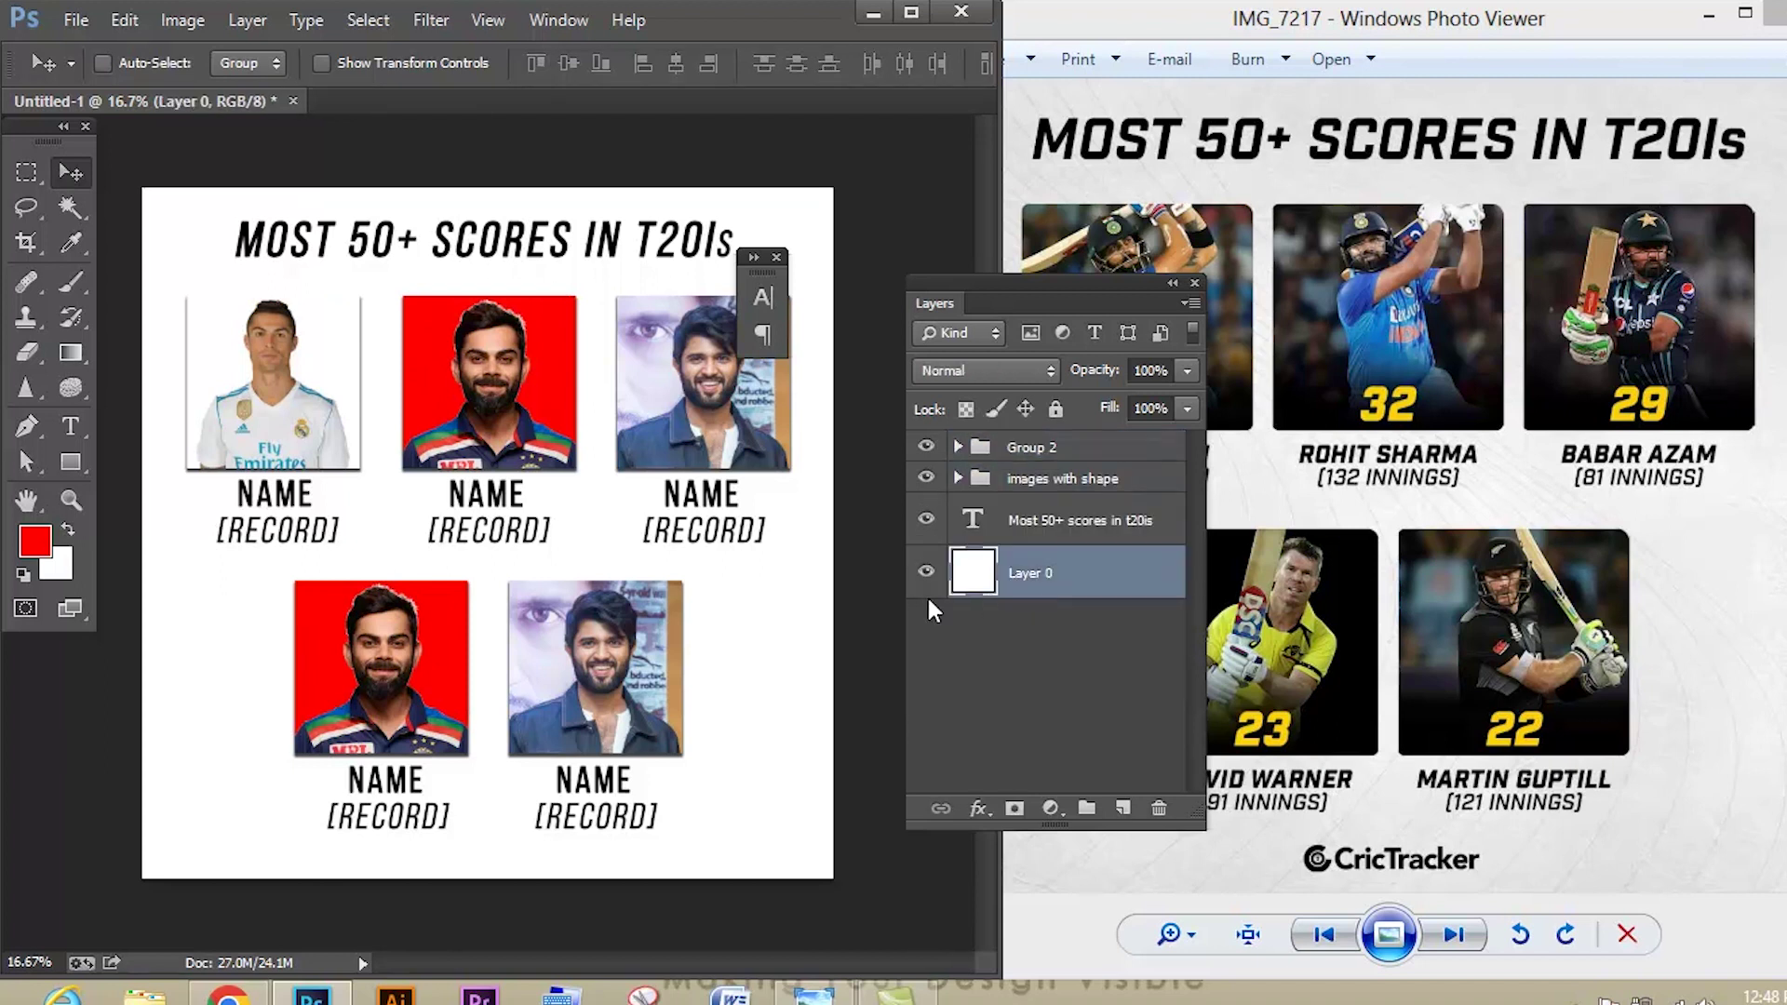
left_click(35, 539)
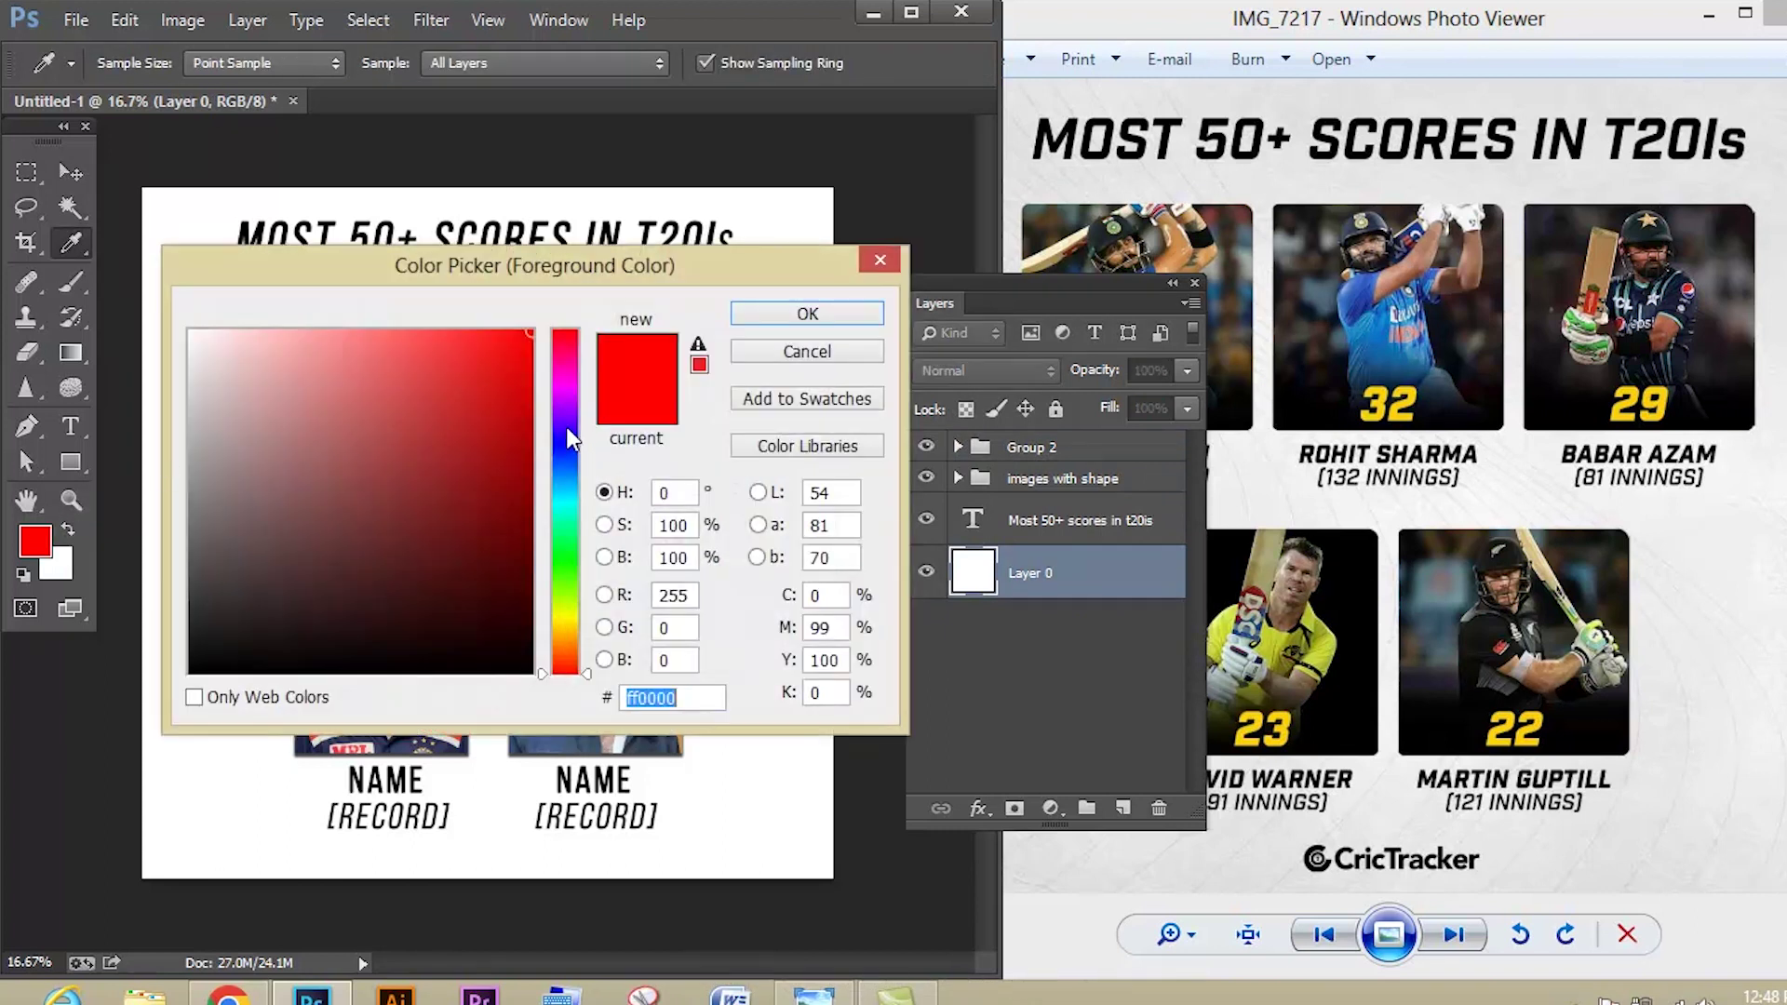
left_click_drag(566, 426, 415, 350)
left_click(760, 309)
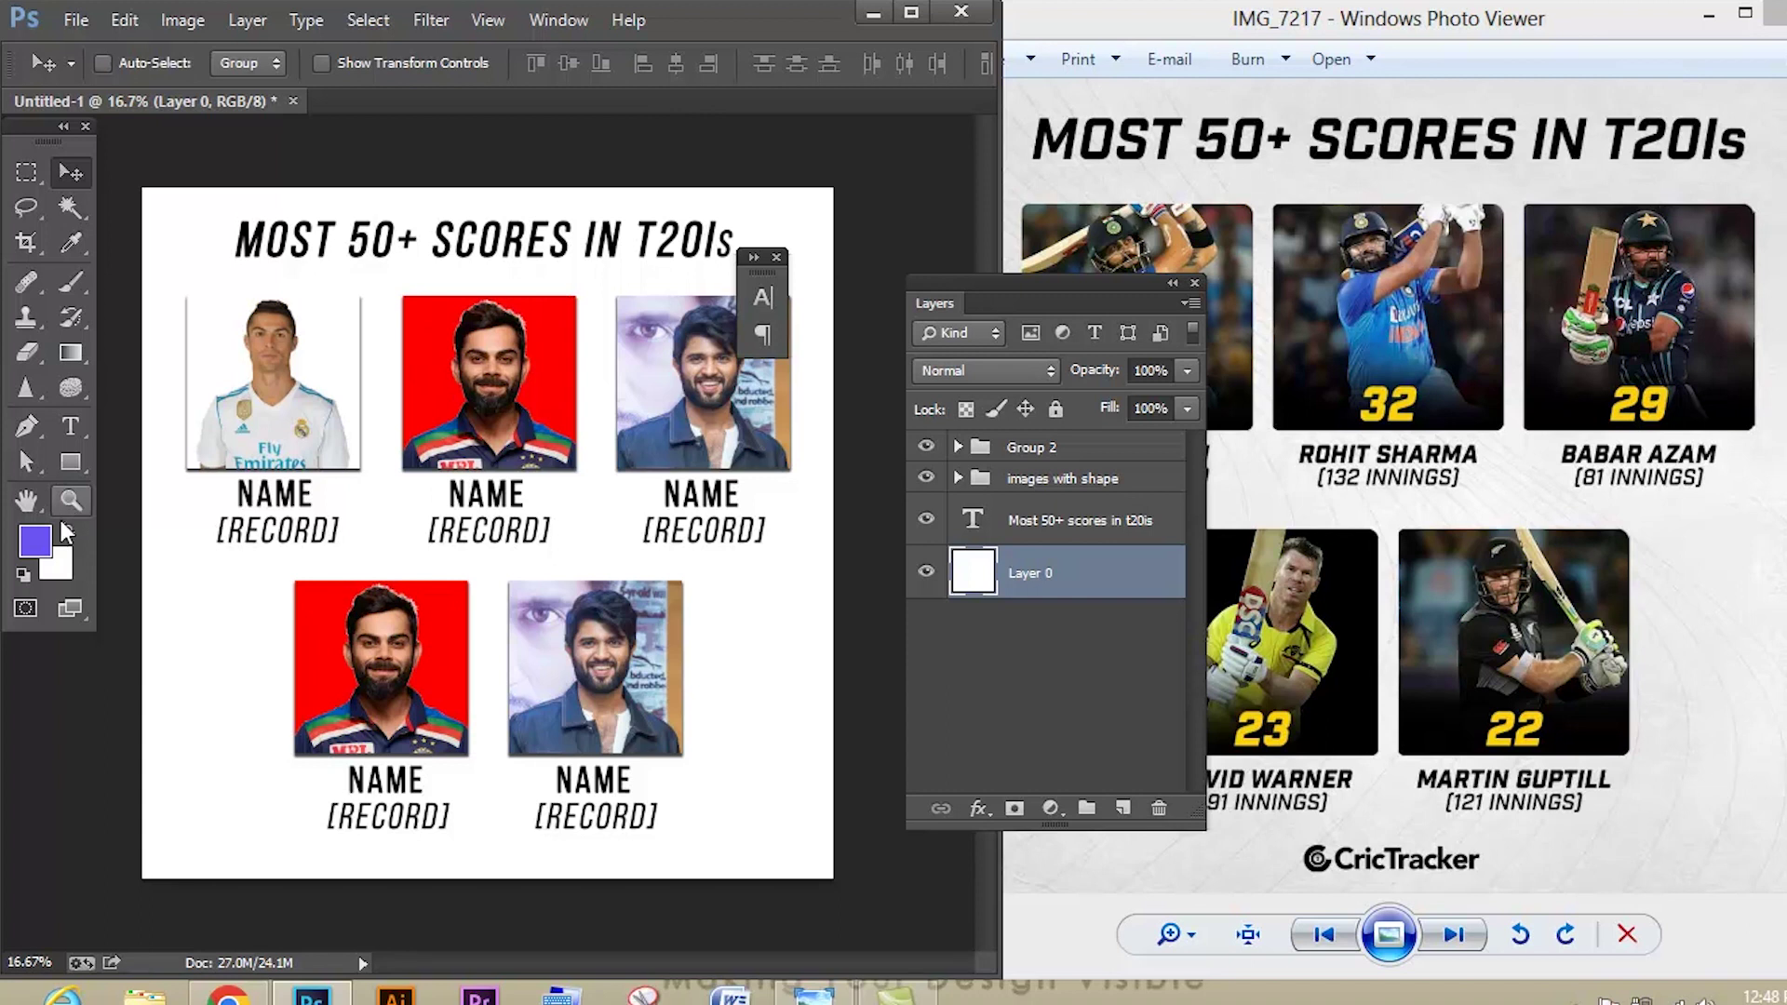
left_click(70, 361)
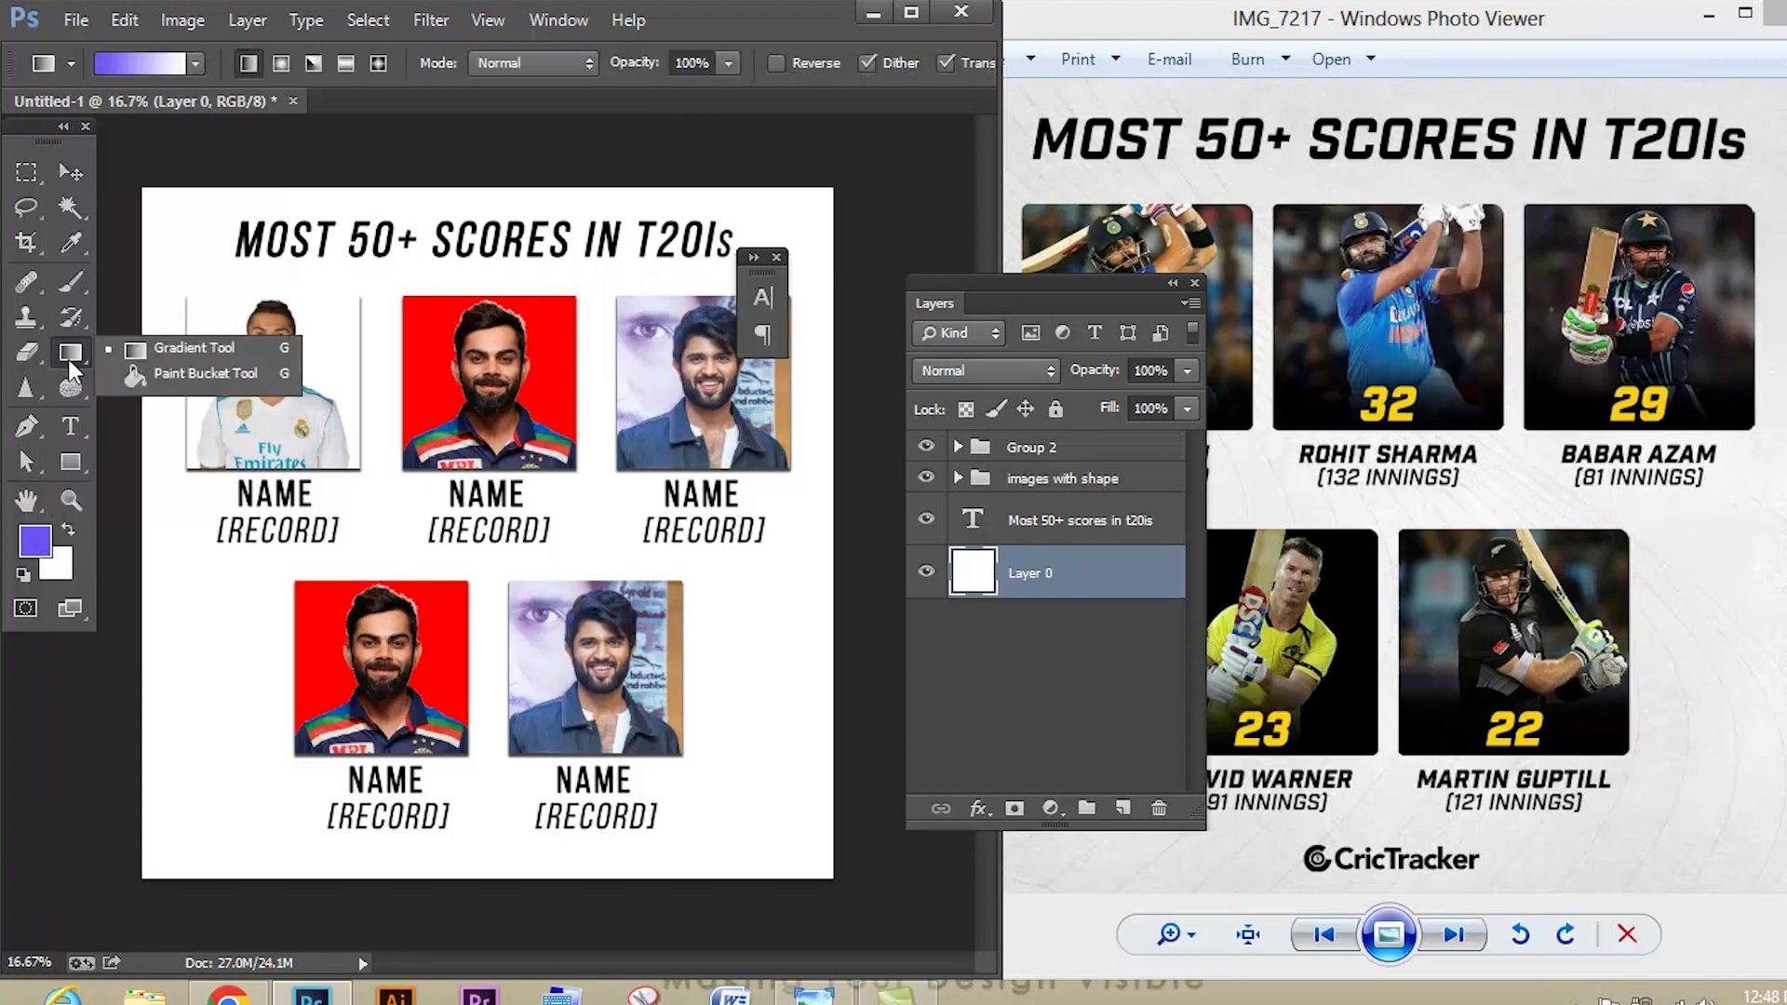
left_click(177, 376)
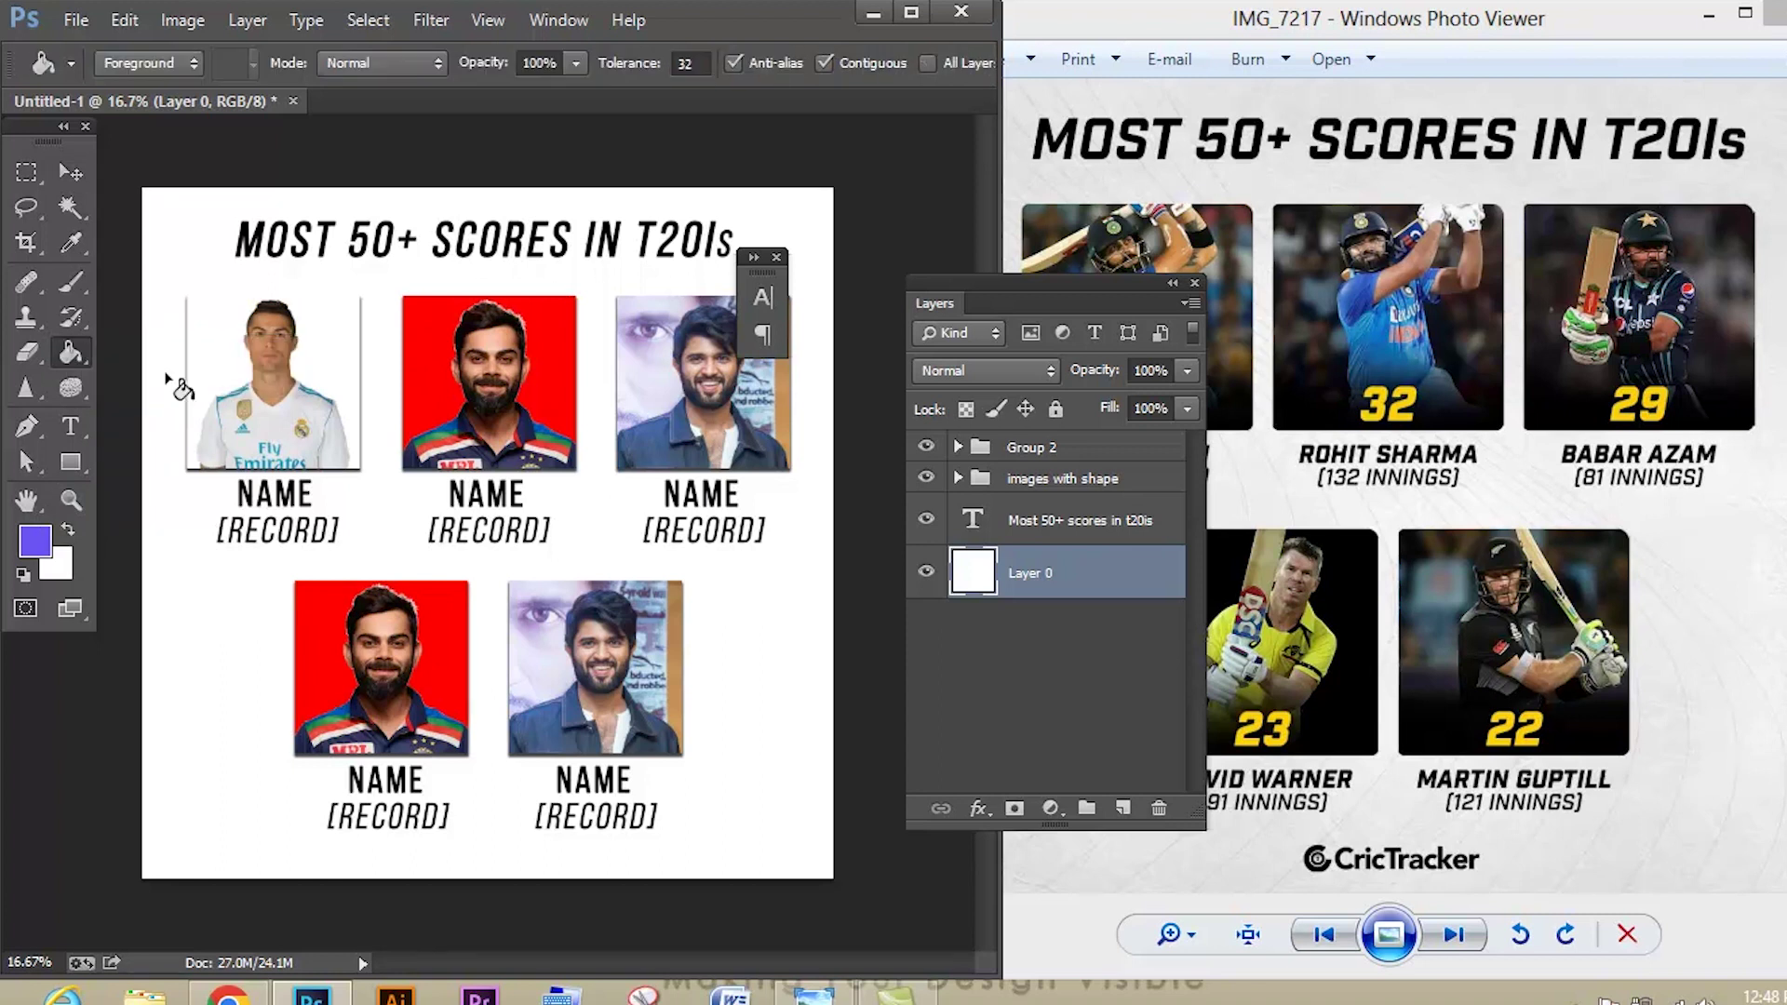
left_click(169, 583)
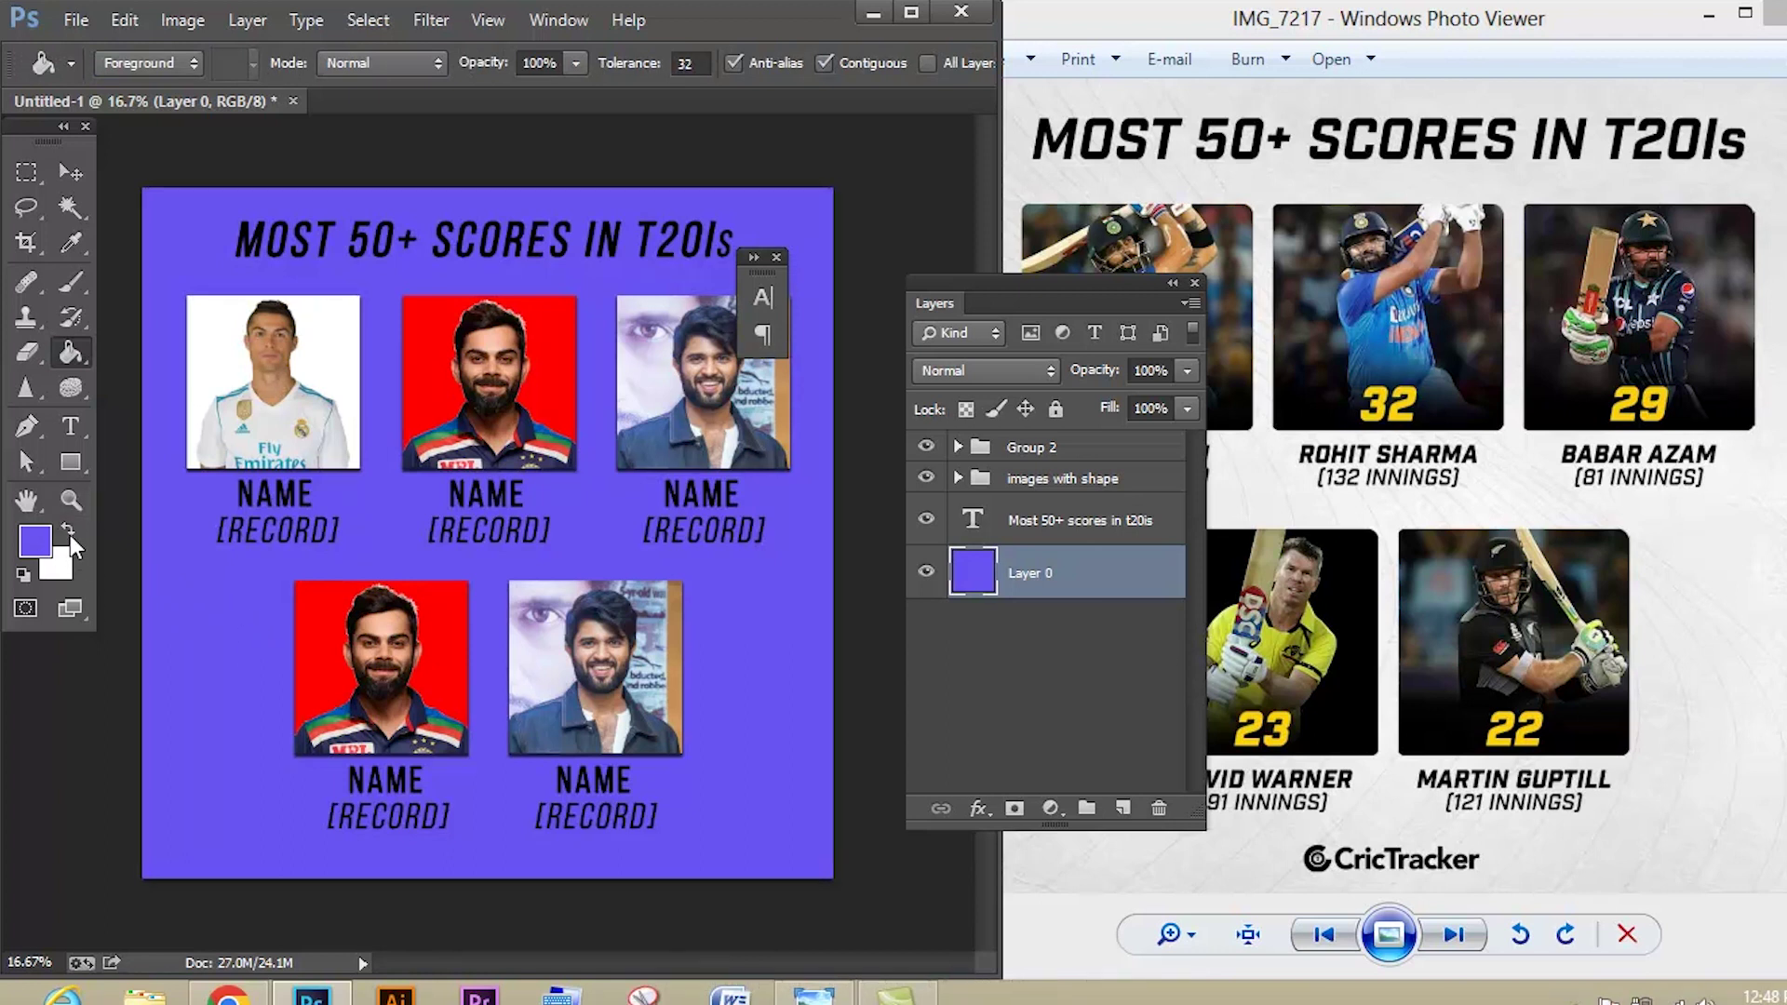
left_click(164, 605)
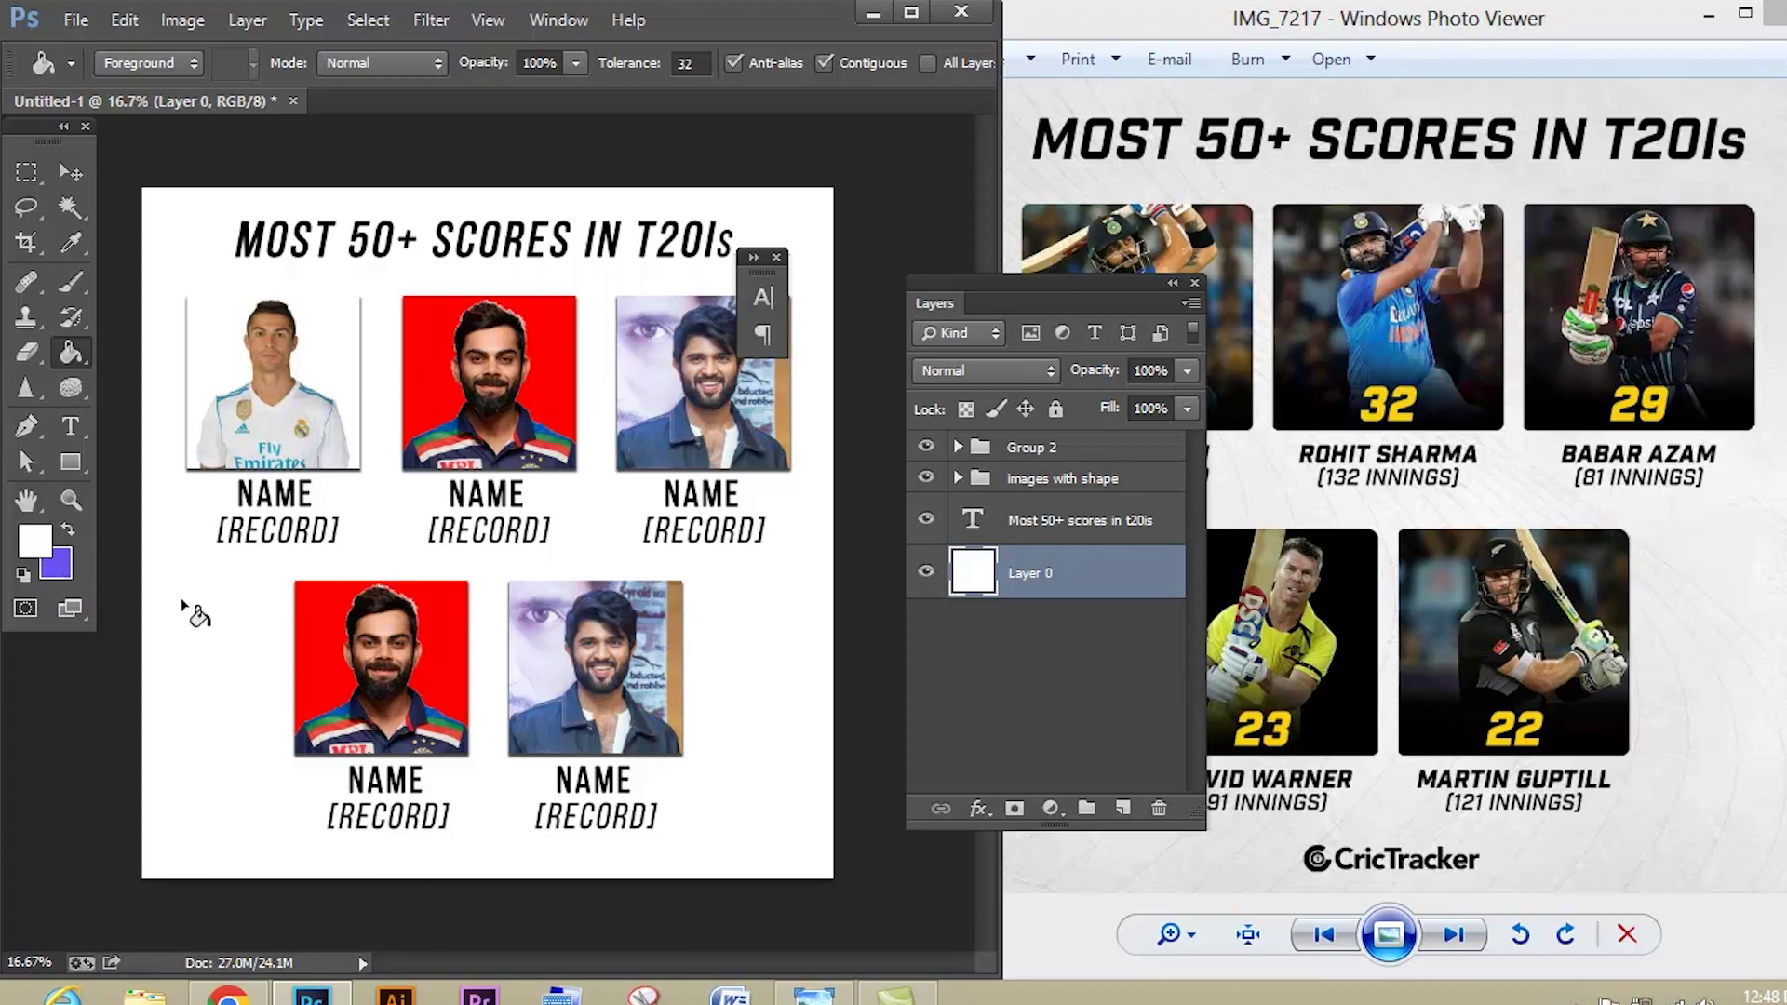
left_click(65, 171)
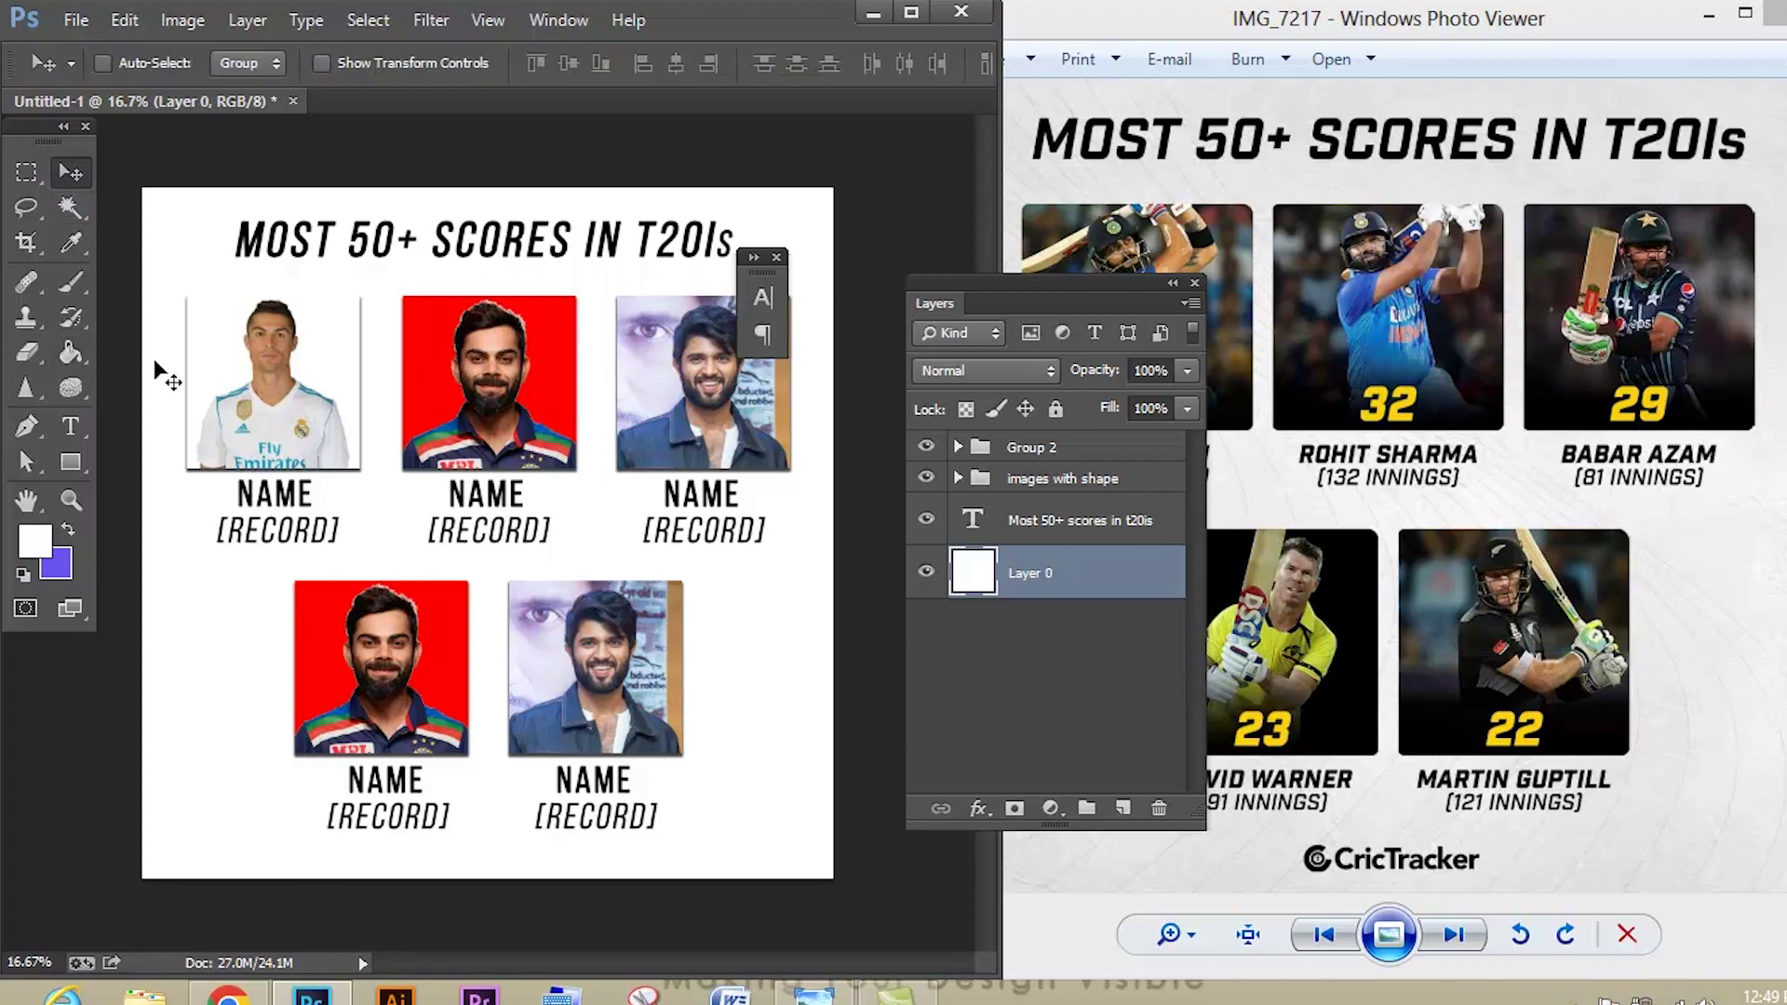